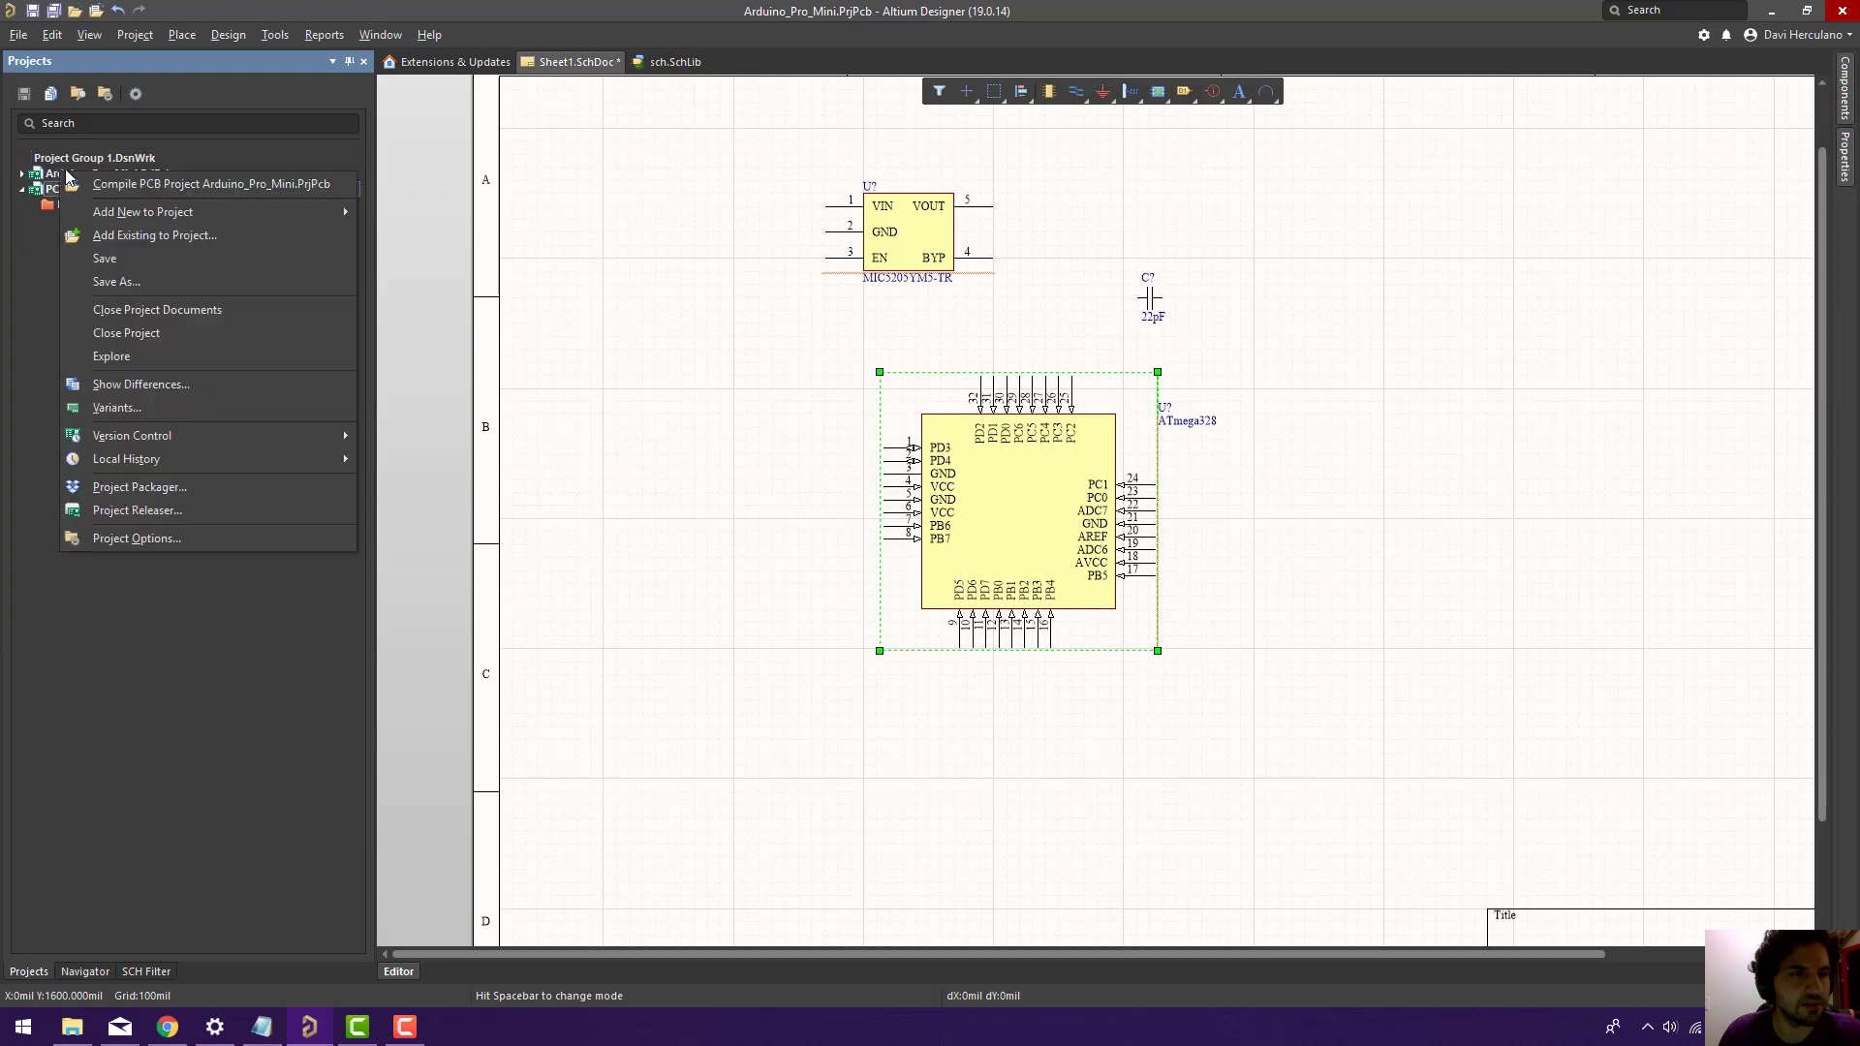
Close the Arduino_Pro_Mini project, discarding the changes to its Sheet1.SchDoc schematic.
{"action": "left_click", "coordinate": [149, 336]}
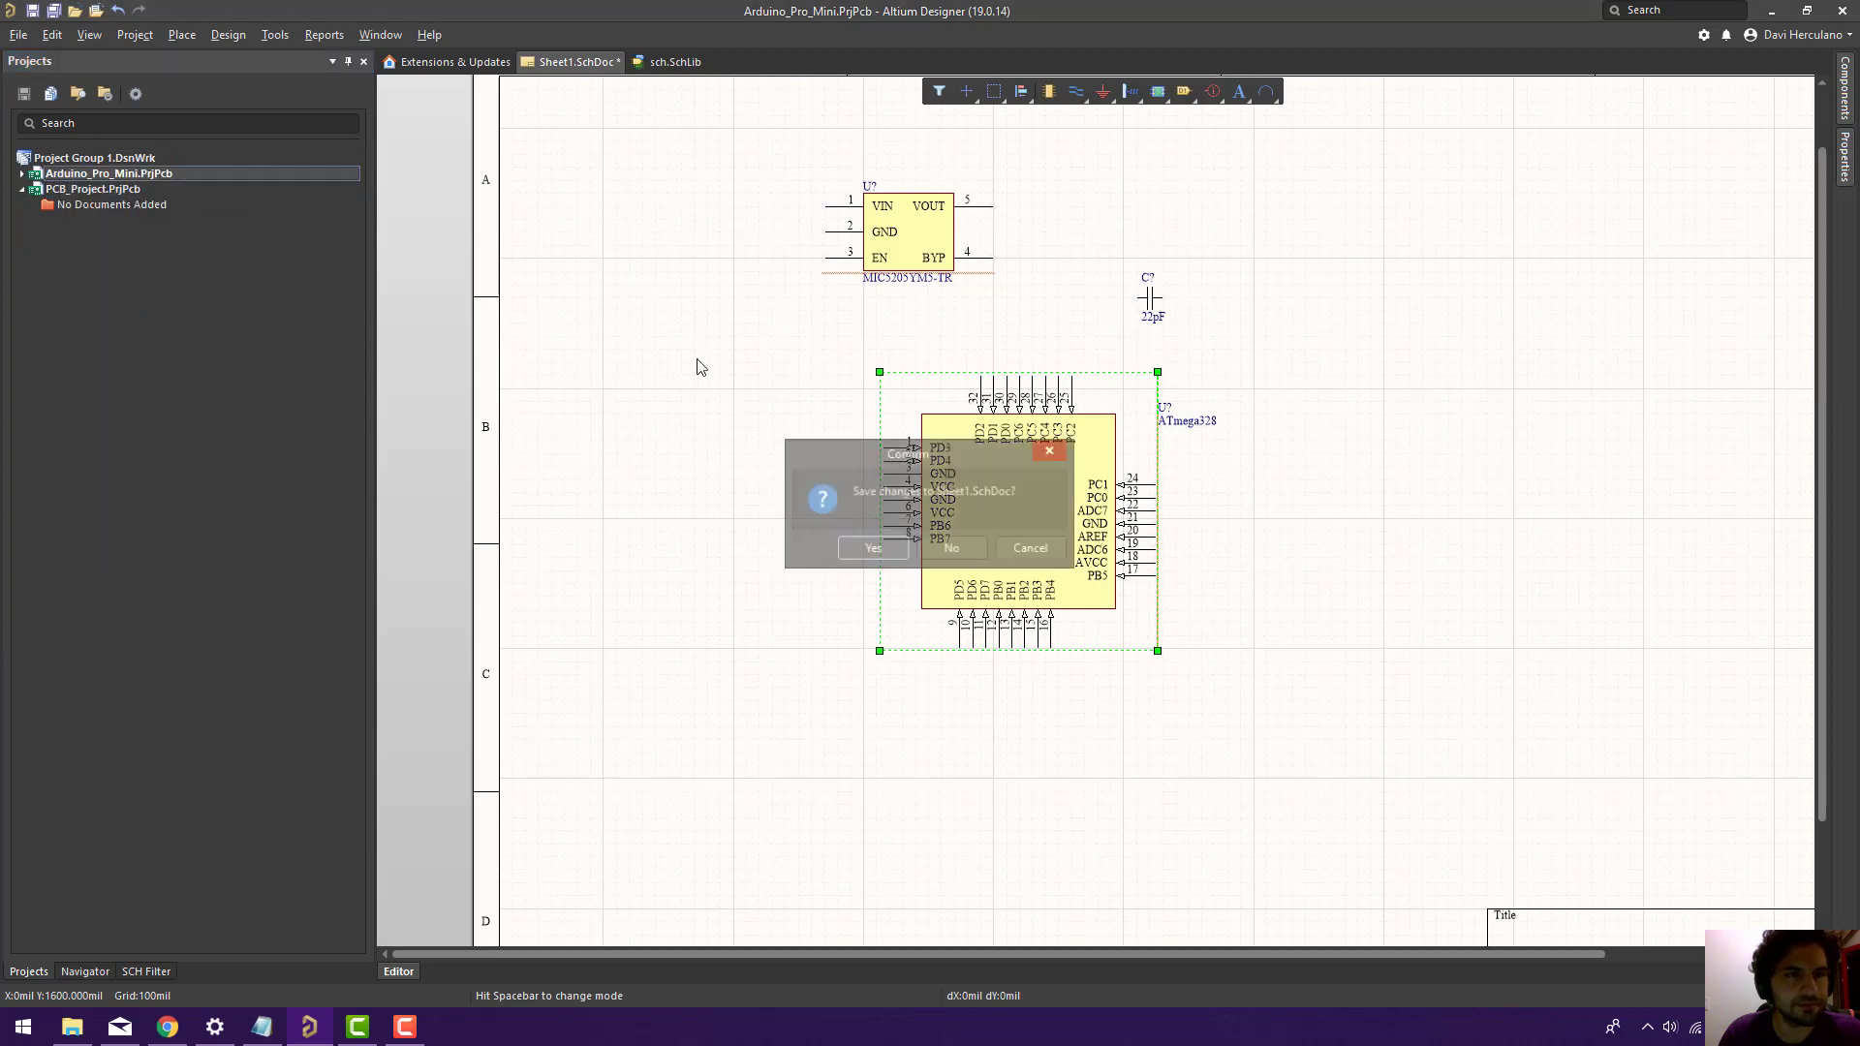
{"action": "left_click", "coordinate": [949, 548]}
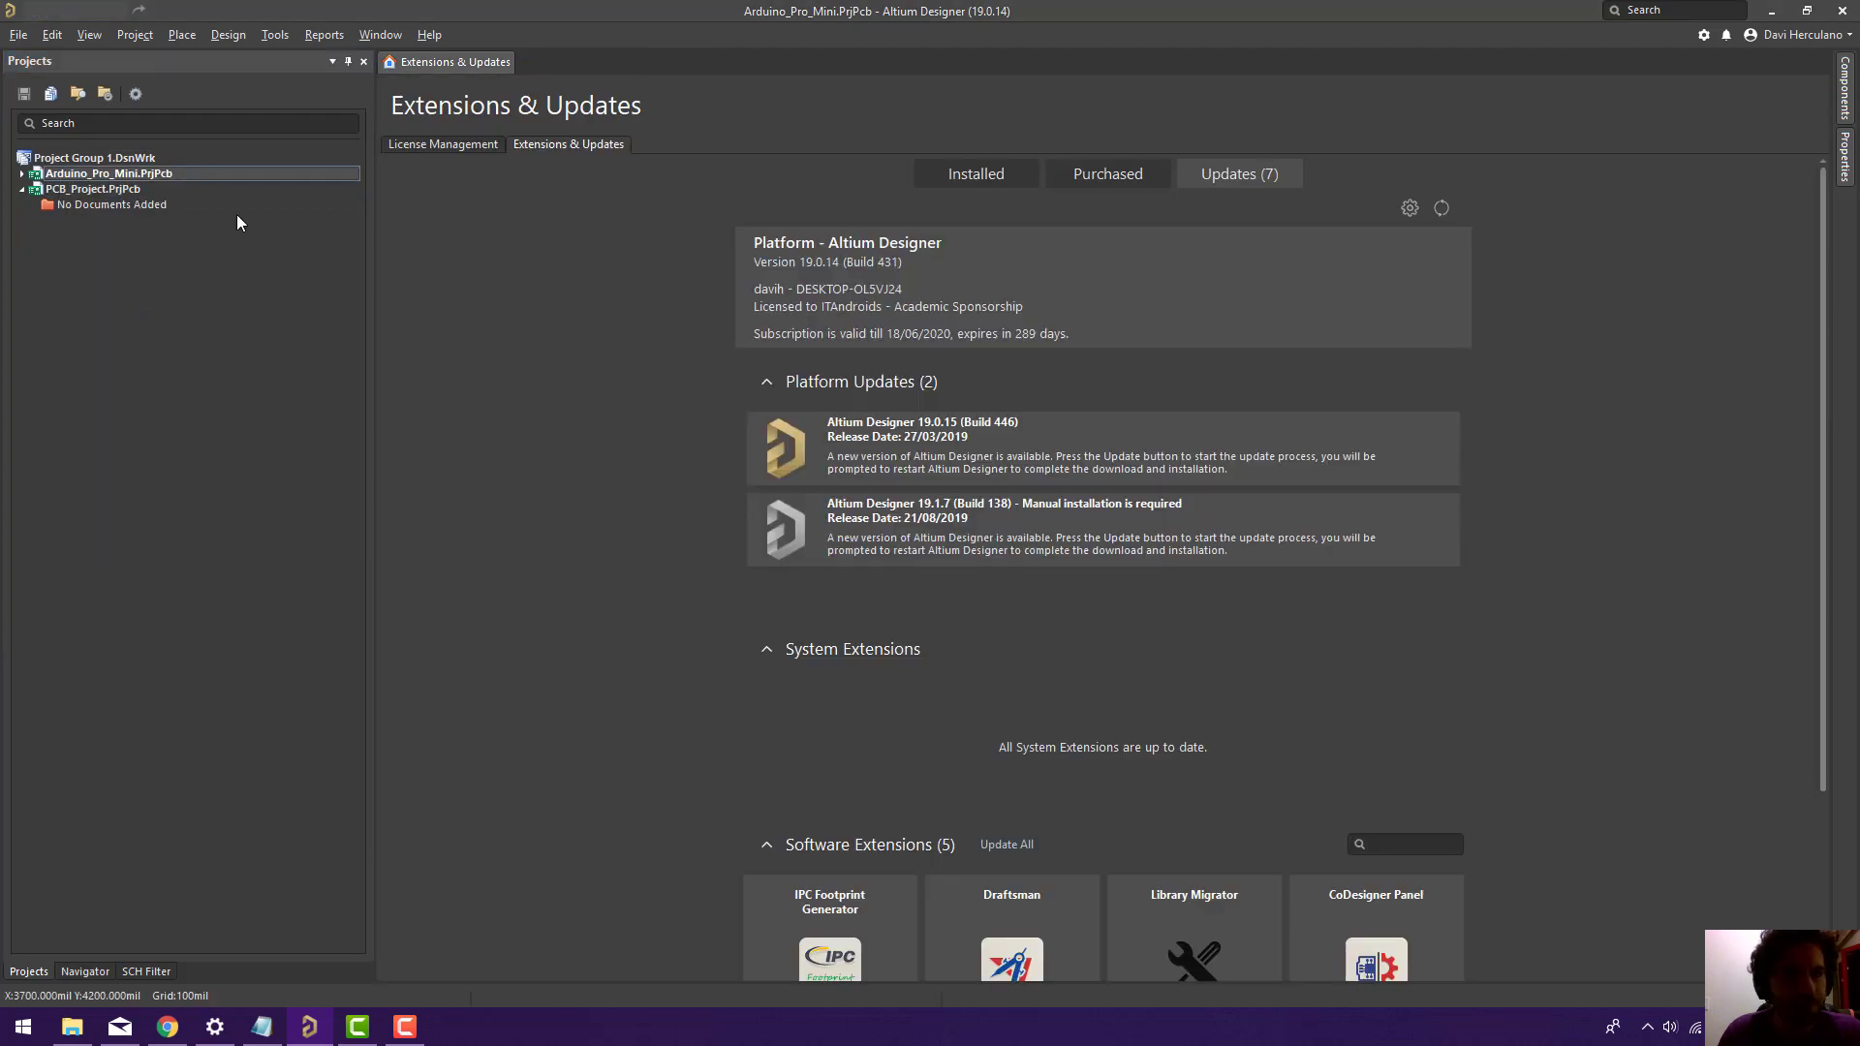
{"action": "left_click", "coordinate": [34, 192]}
{"action": "left_click", "coordinate": [60, 176]}
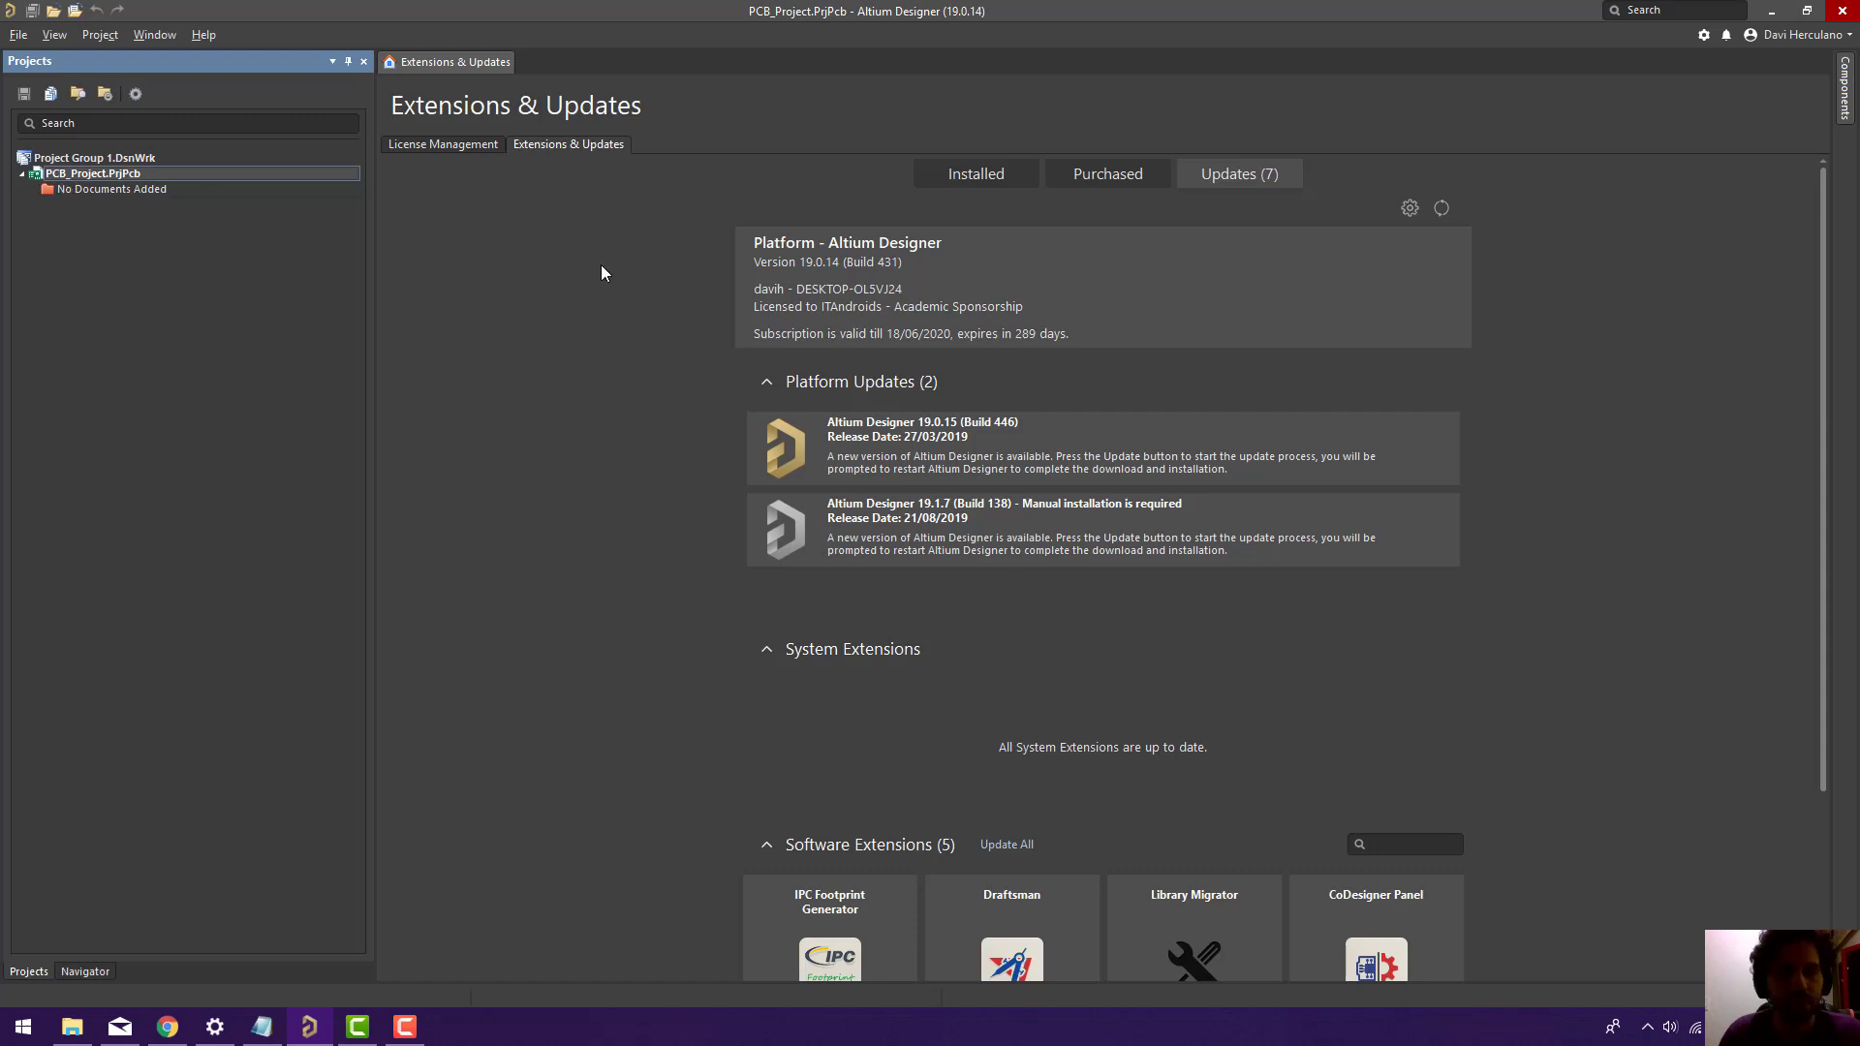
{"action": "scroll", "coordinate": [1661, 528], "scroll_direction": "down", "scroll_amount": 3}
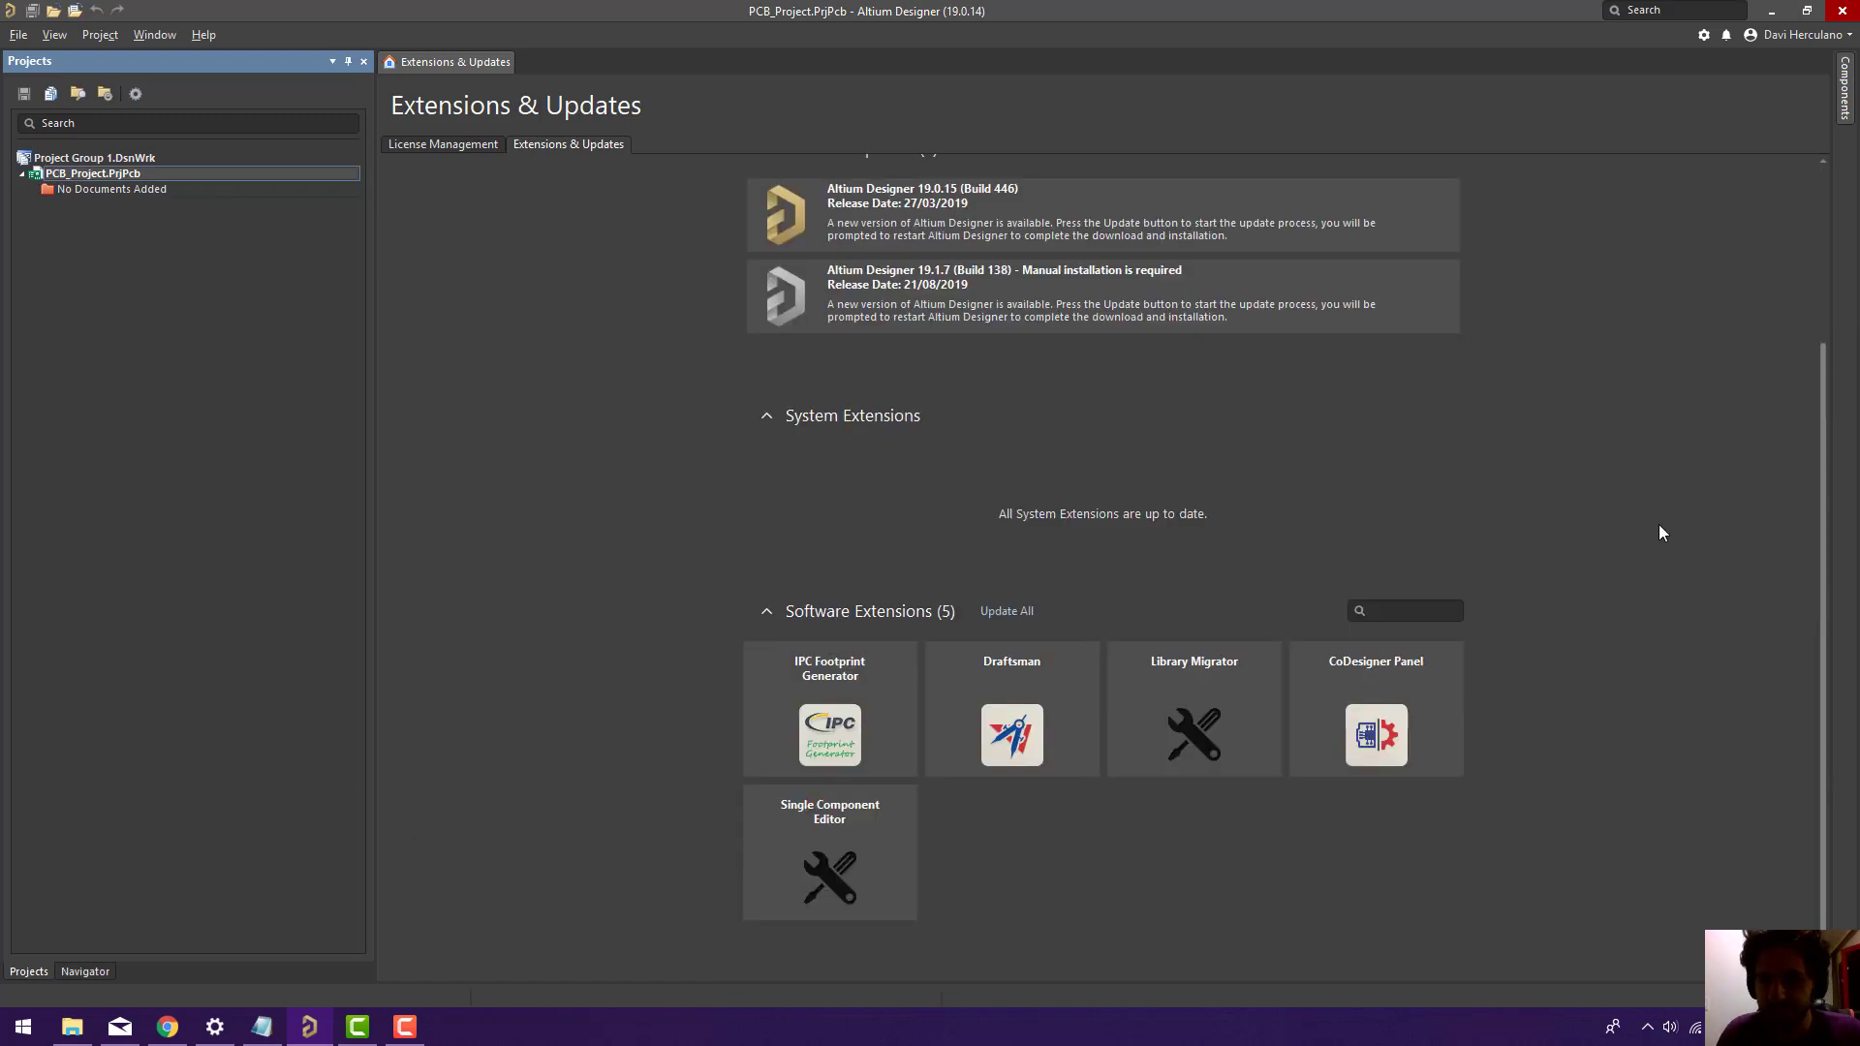
{"action": "scroll", "coordinate": [1620, 583], "scroll_direction": "up", "scroll_amount": 3}
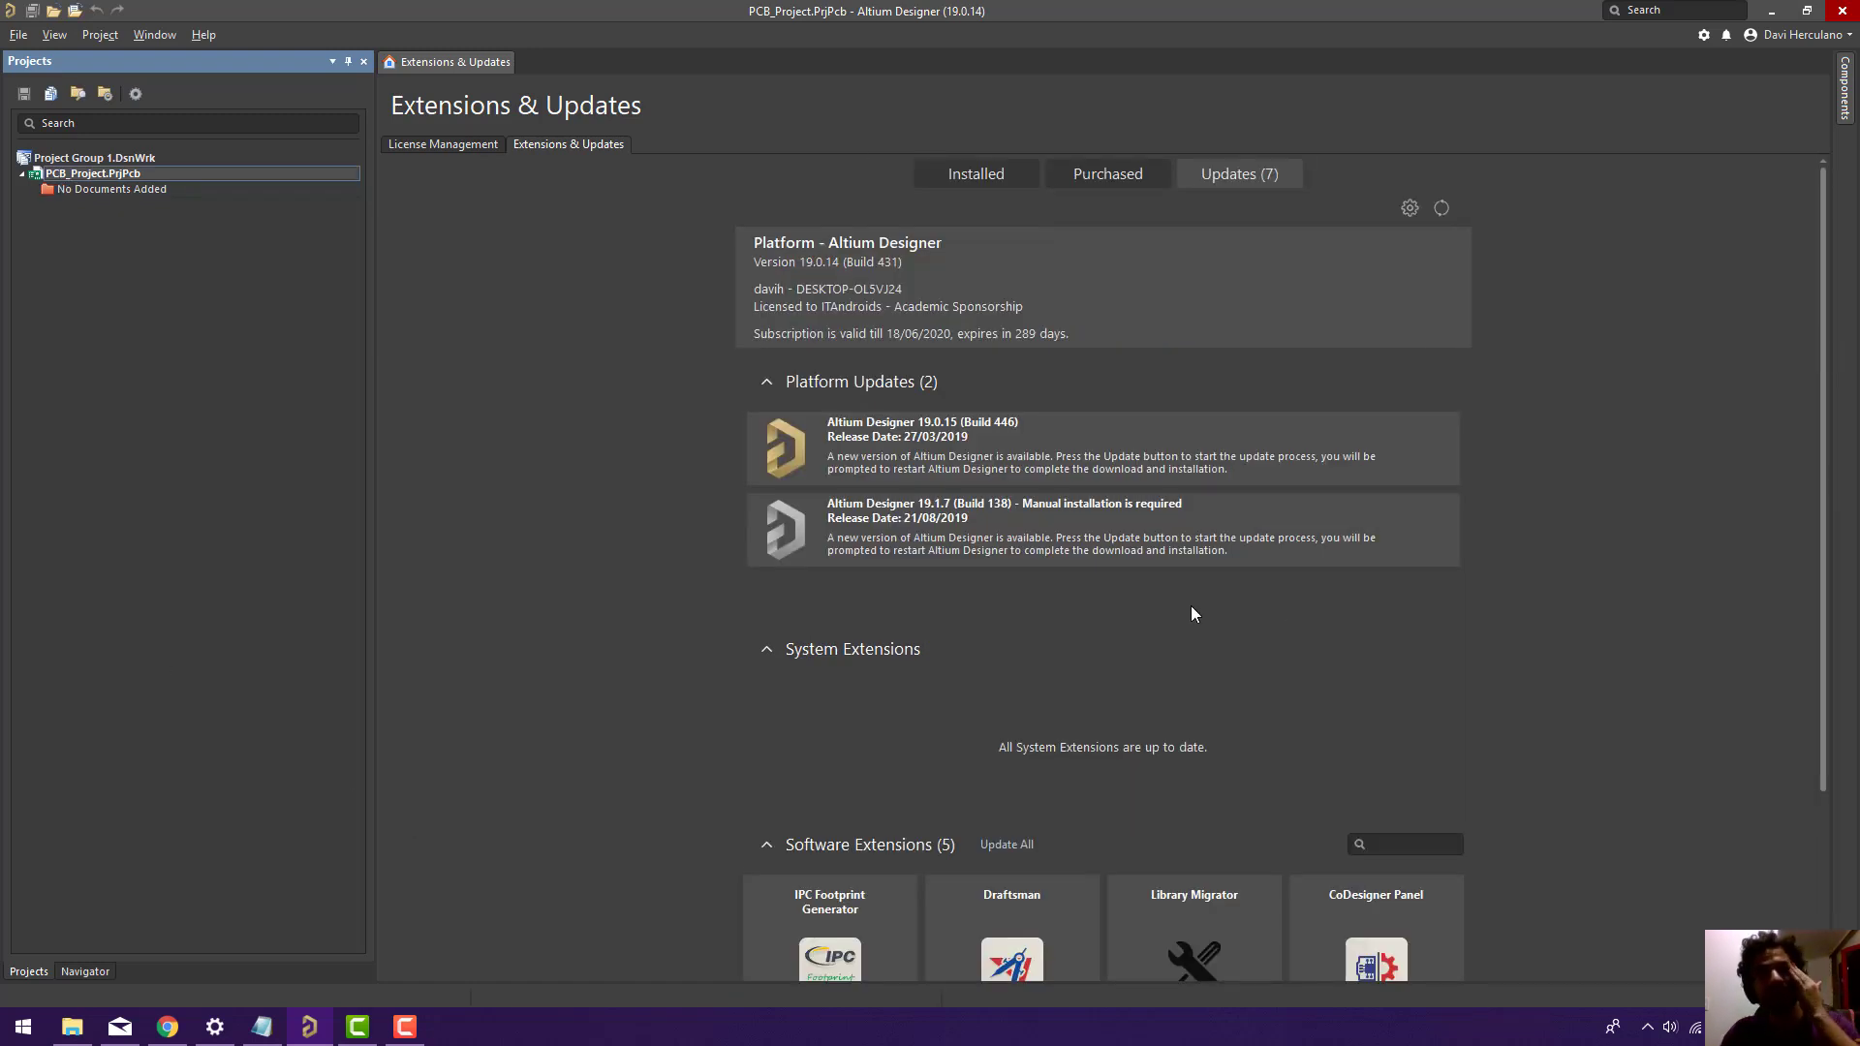
Create a local PCB project with the default template in the folder D:\ITAndroids\Aula-altium/student2.
{"action": "left_click", "coordinate": [17, 35]}
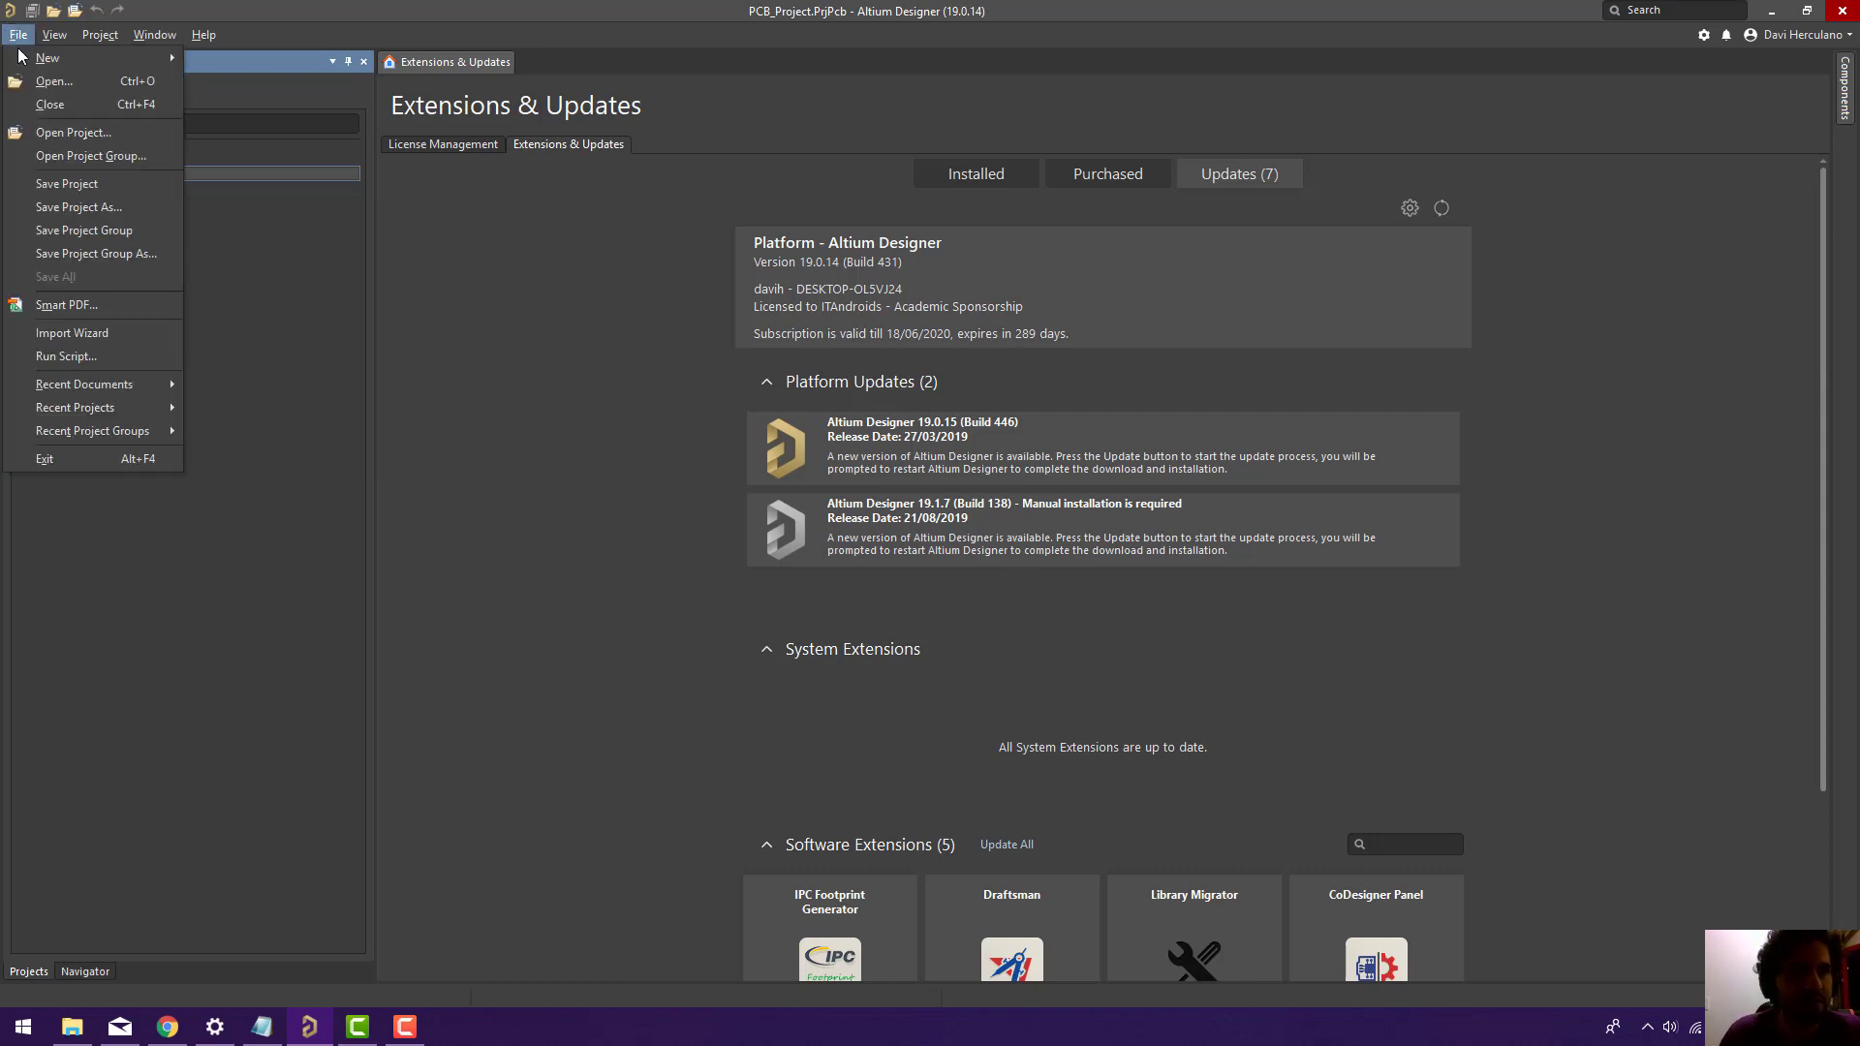
{"action": "mouse_move", "coordinate": [59, 59]}
{"action": "left_click", "coordinate": [233, 58]}
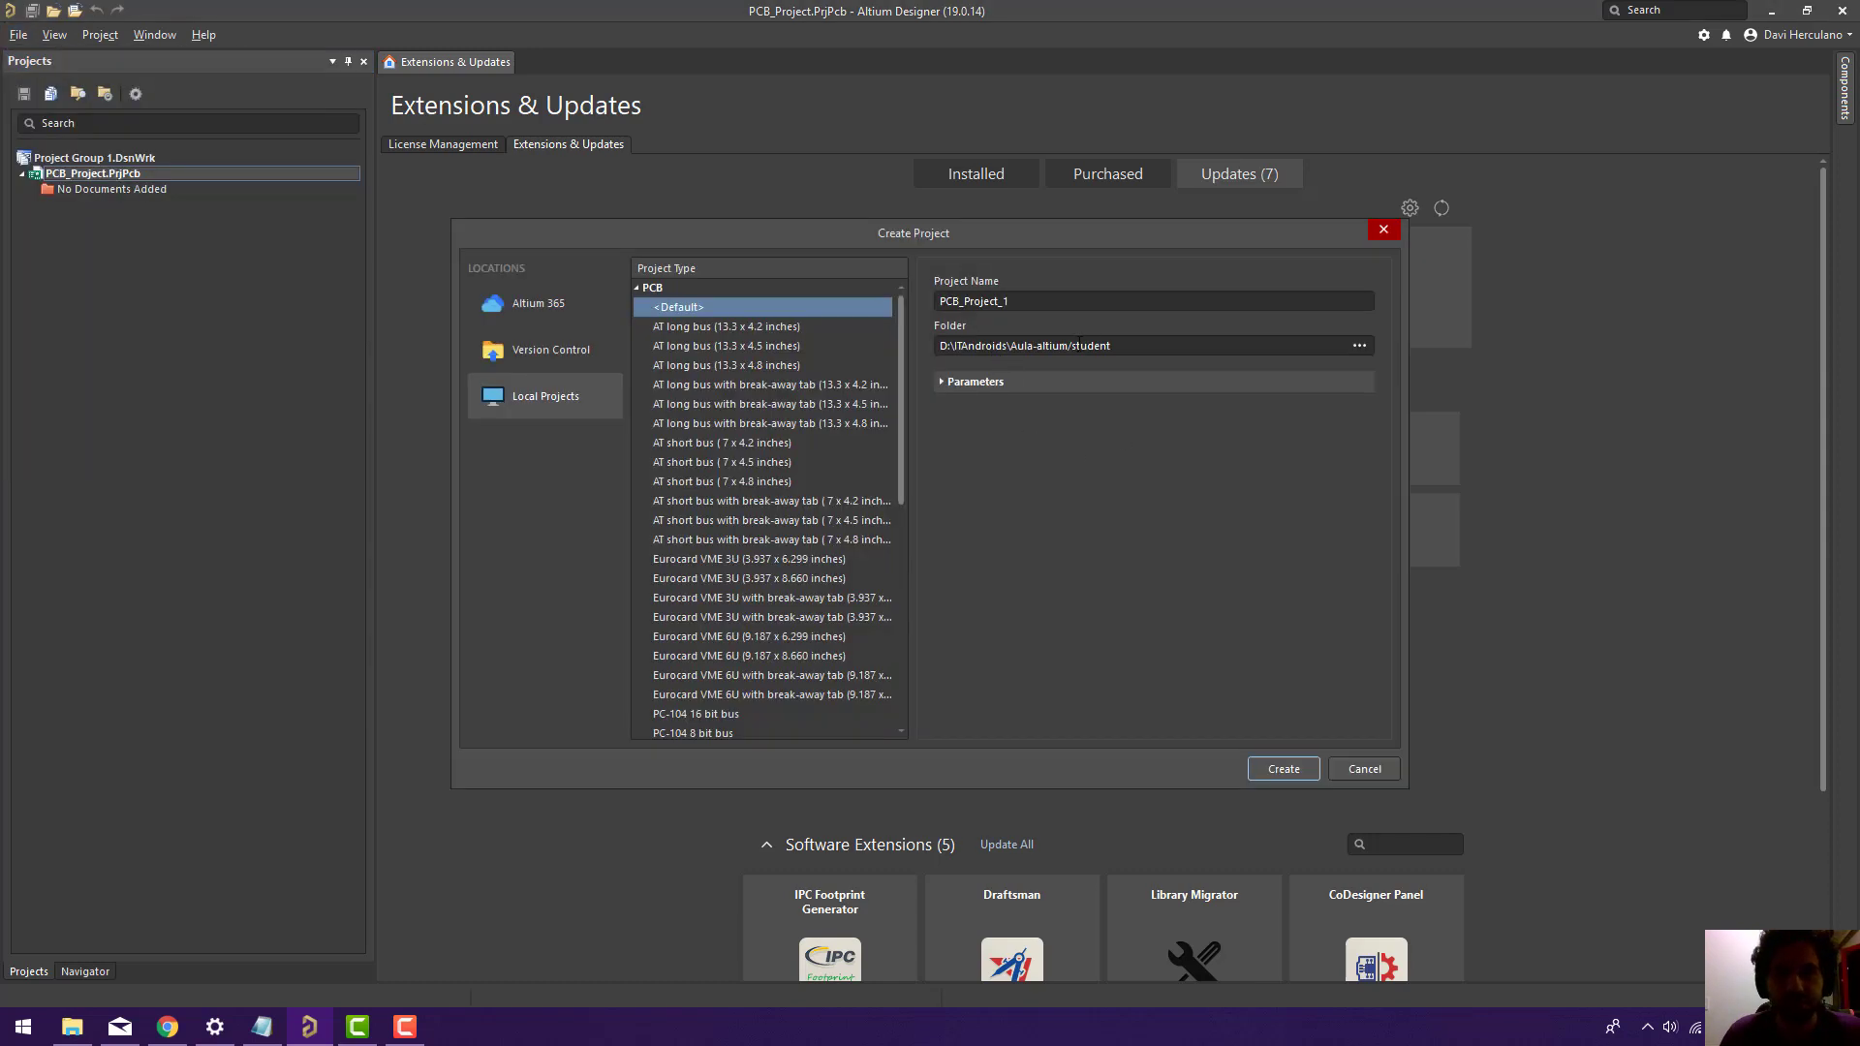
{"action": "left_click", "coordinate": [1154, 346]}
{"action": "left_click_drag", "start_coordinate": [1071, 346], "coordinate": [1159, 343]}
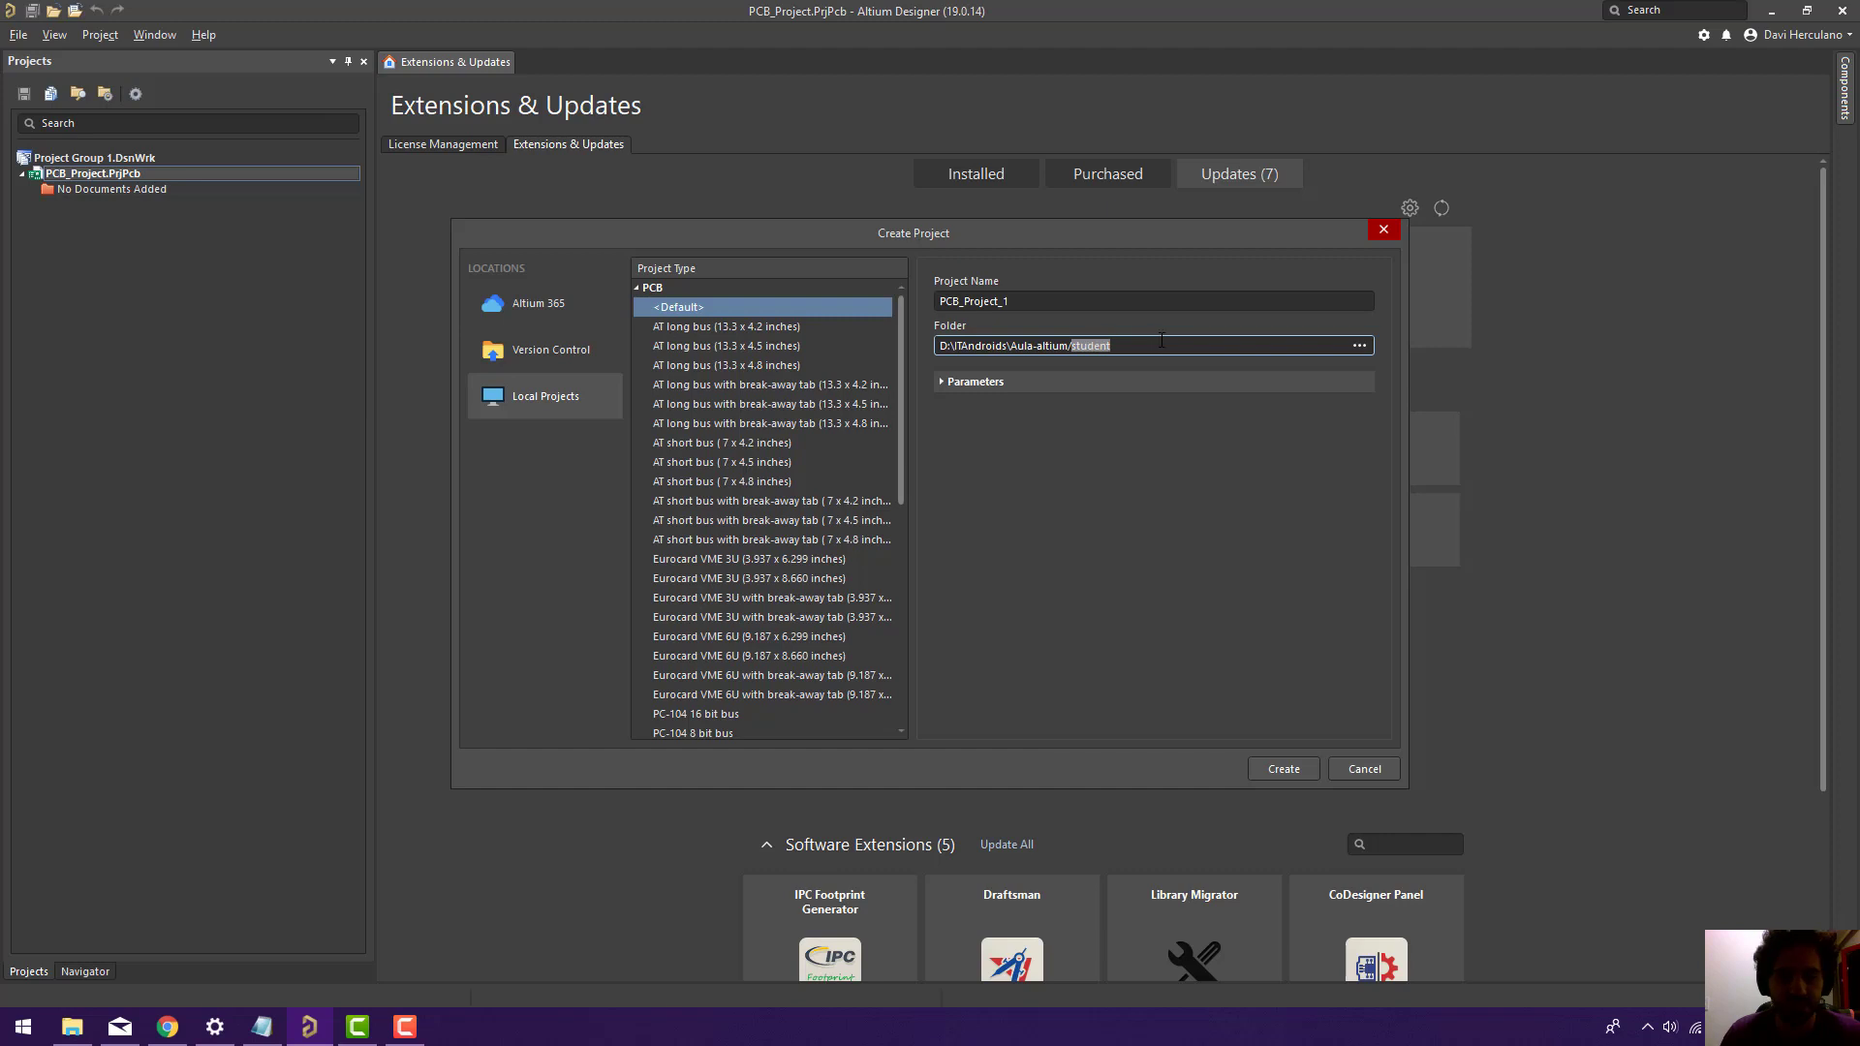
{"action": "type", "text": "s"}
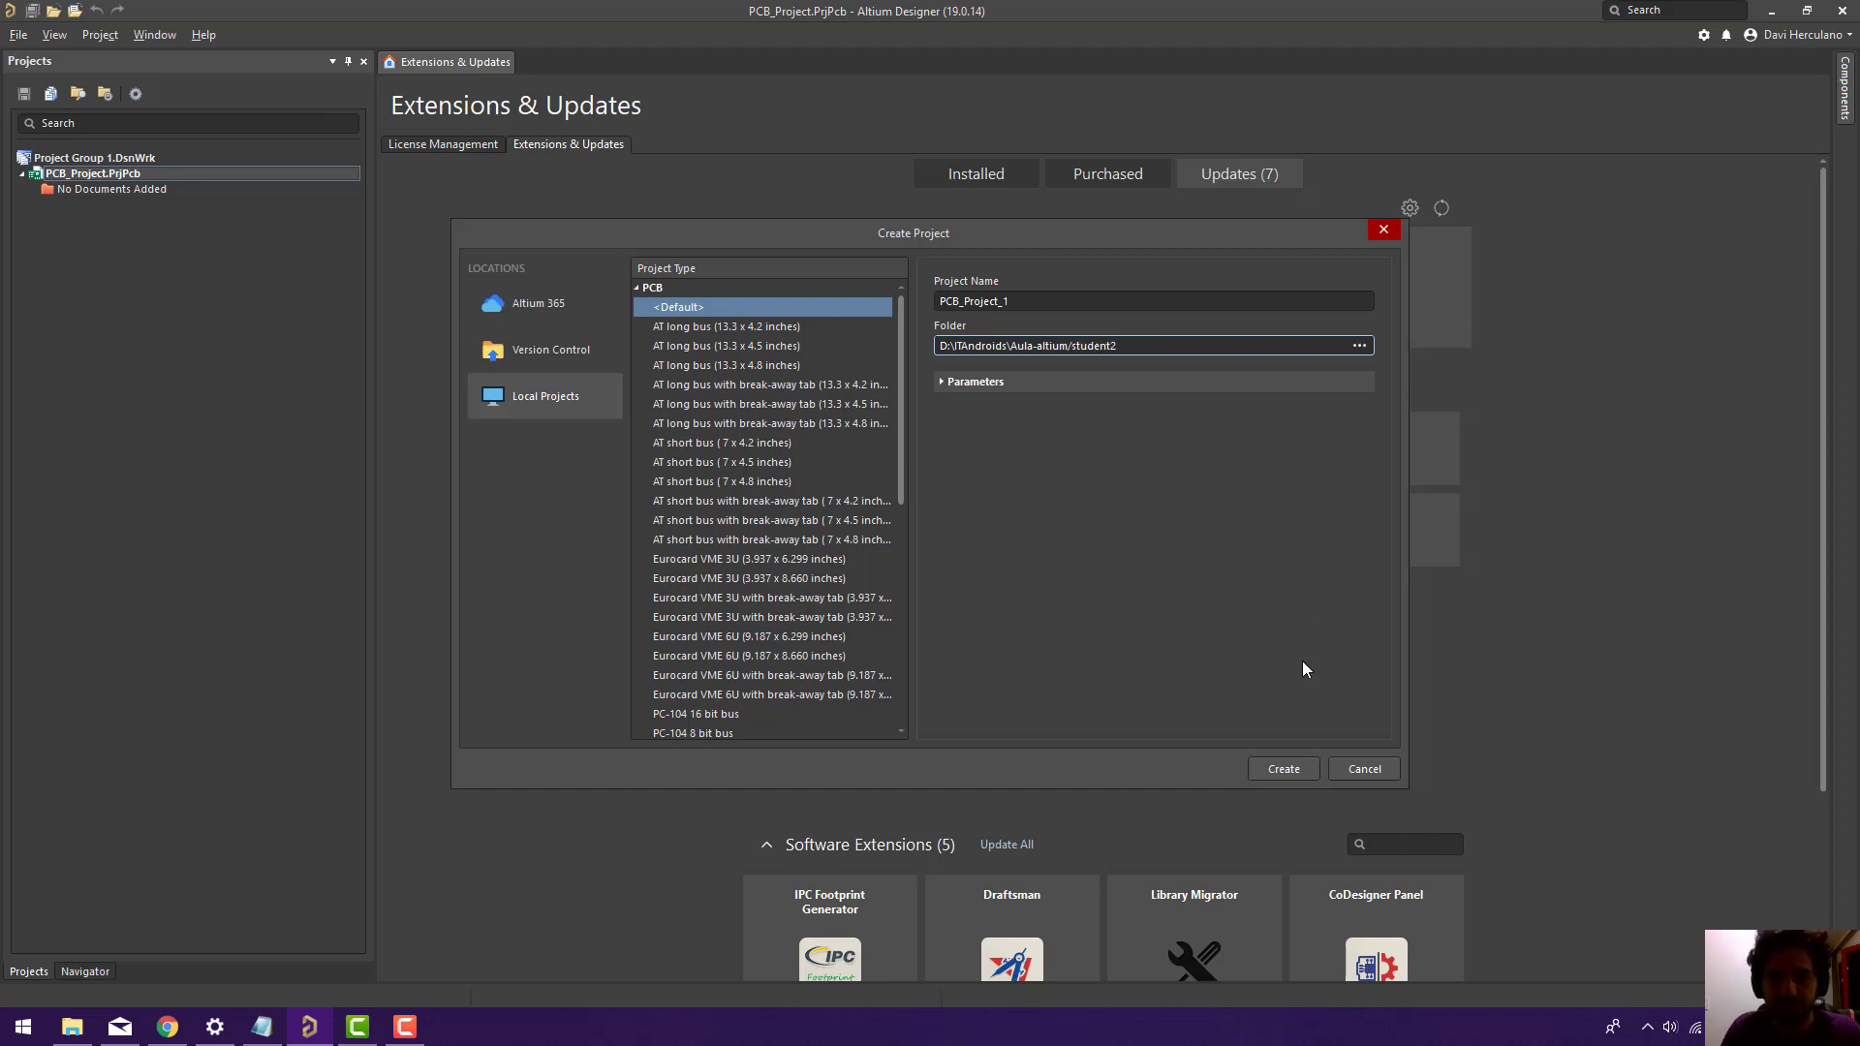
{"action": "left_click", "coordinate": [1275, 771]}
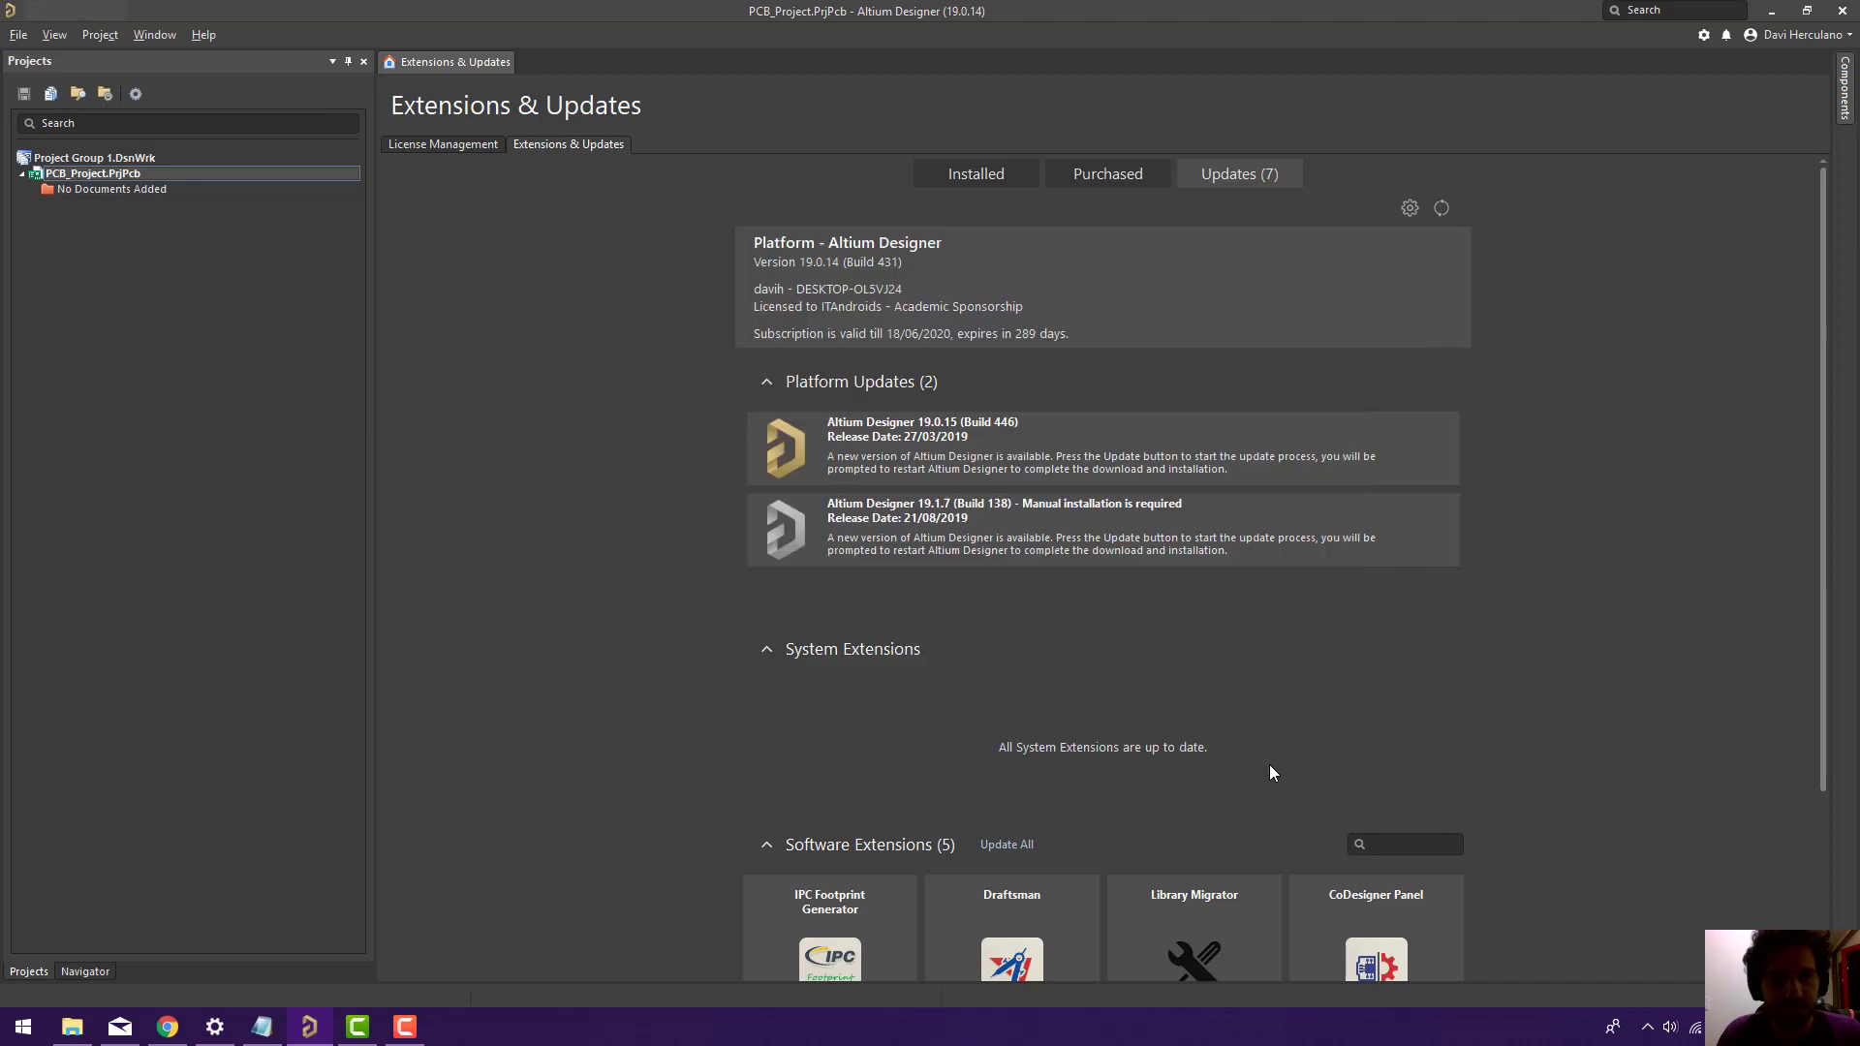
Close the older empty PCB_Project so only the newly created project stays in the project group.
{"action": "right_click", "coordinate": [85, 177]}
{"action": "left_click", "coordinate": [136, 339]}
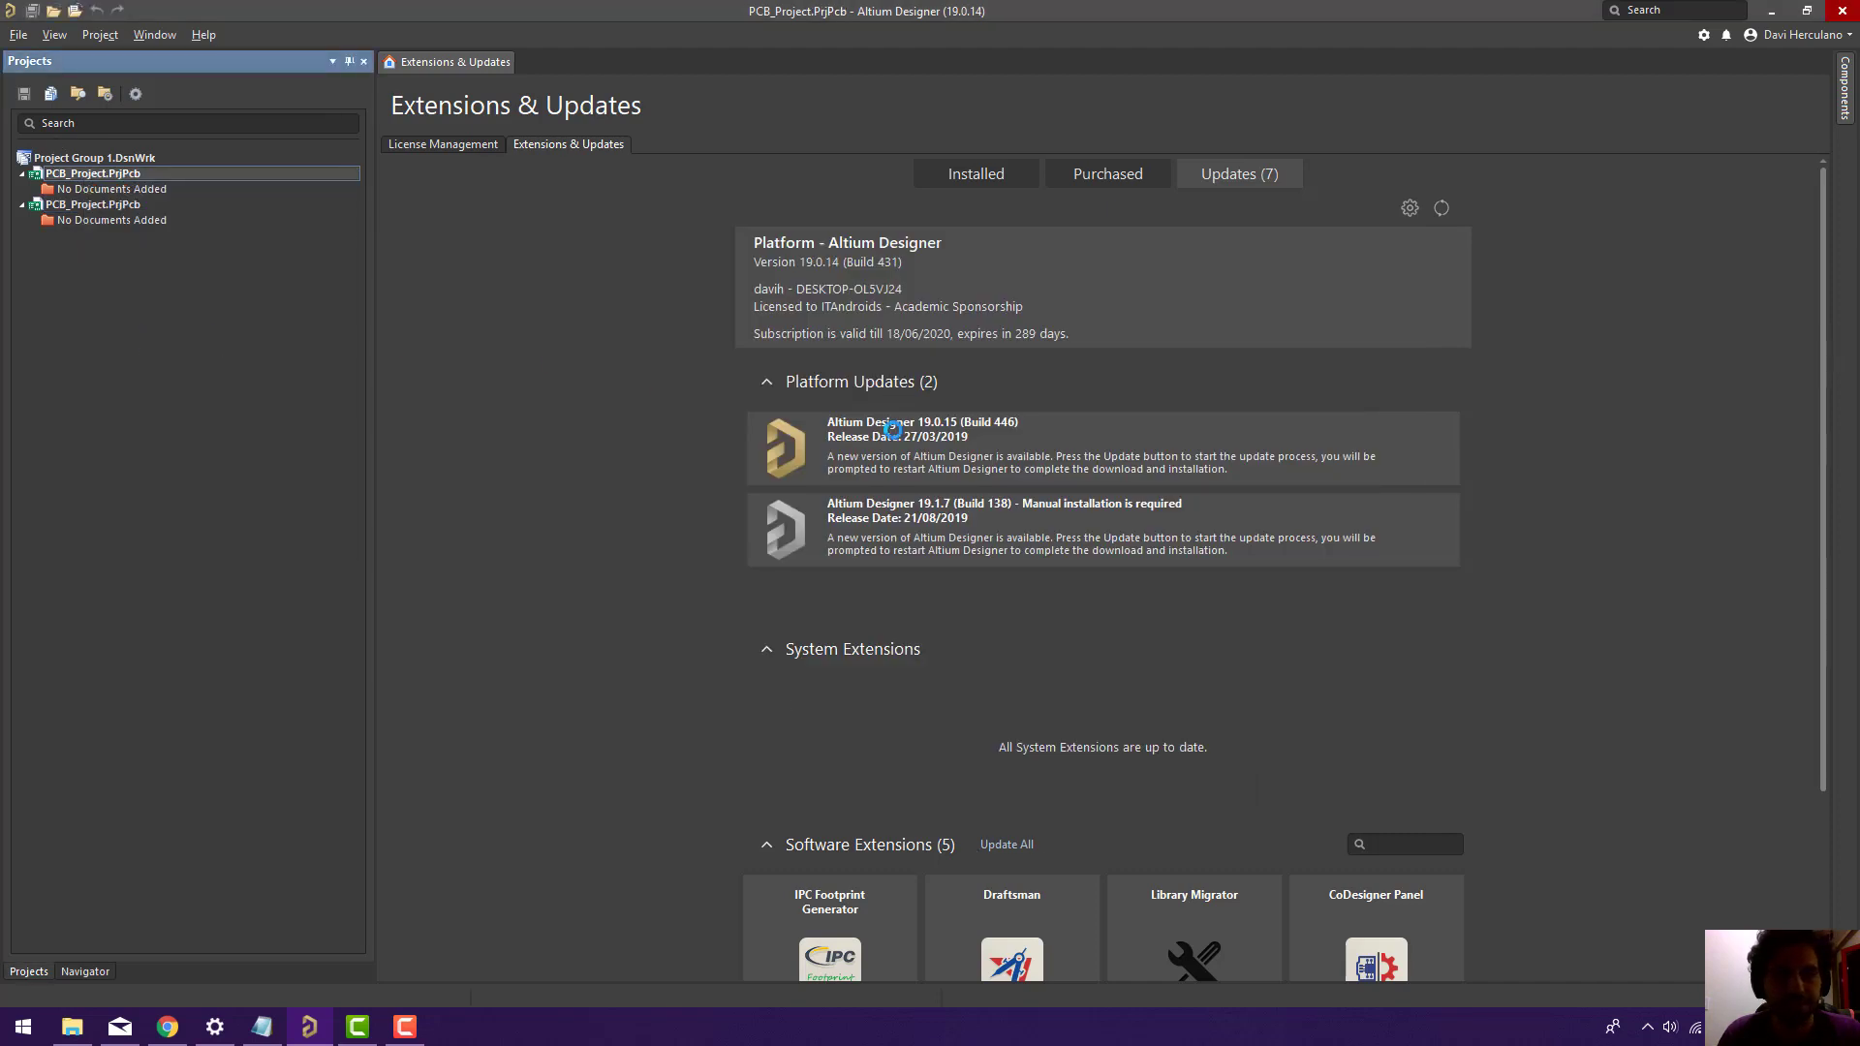
{"action": "left_click", "coordinate": [130, 177]}
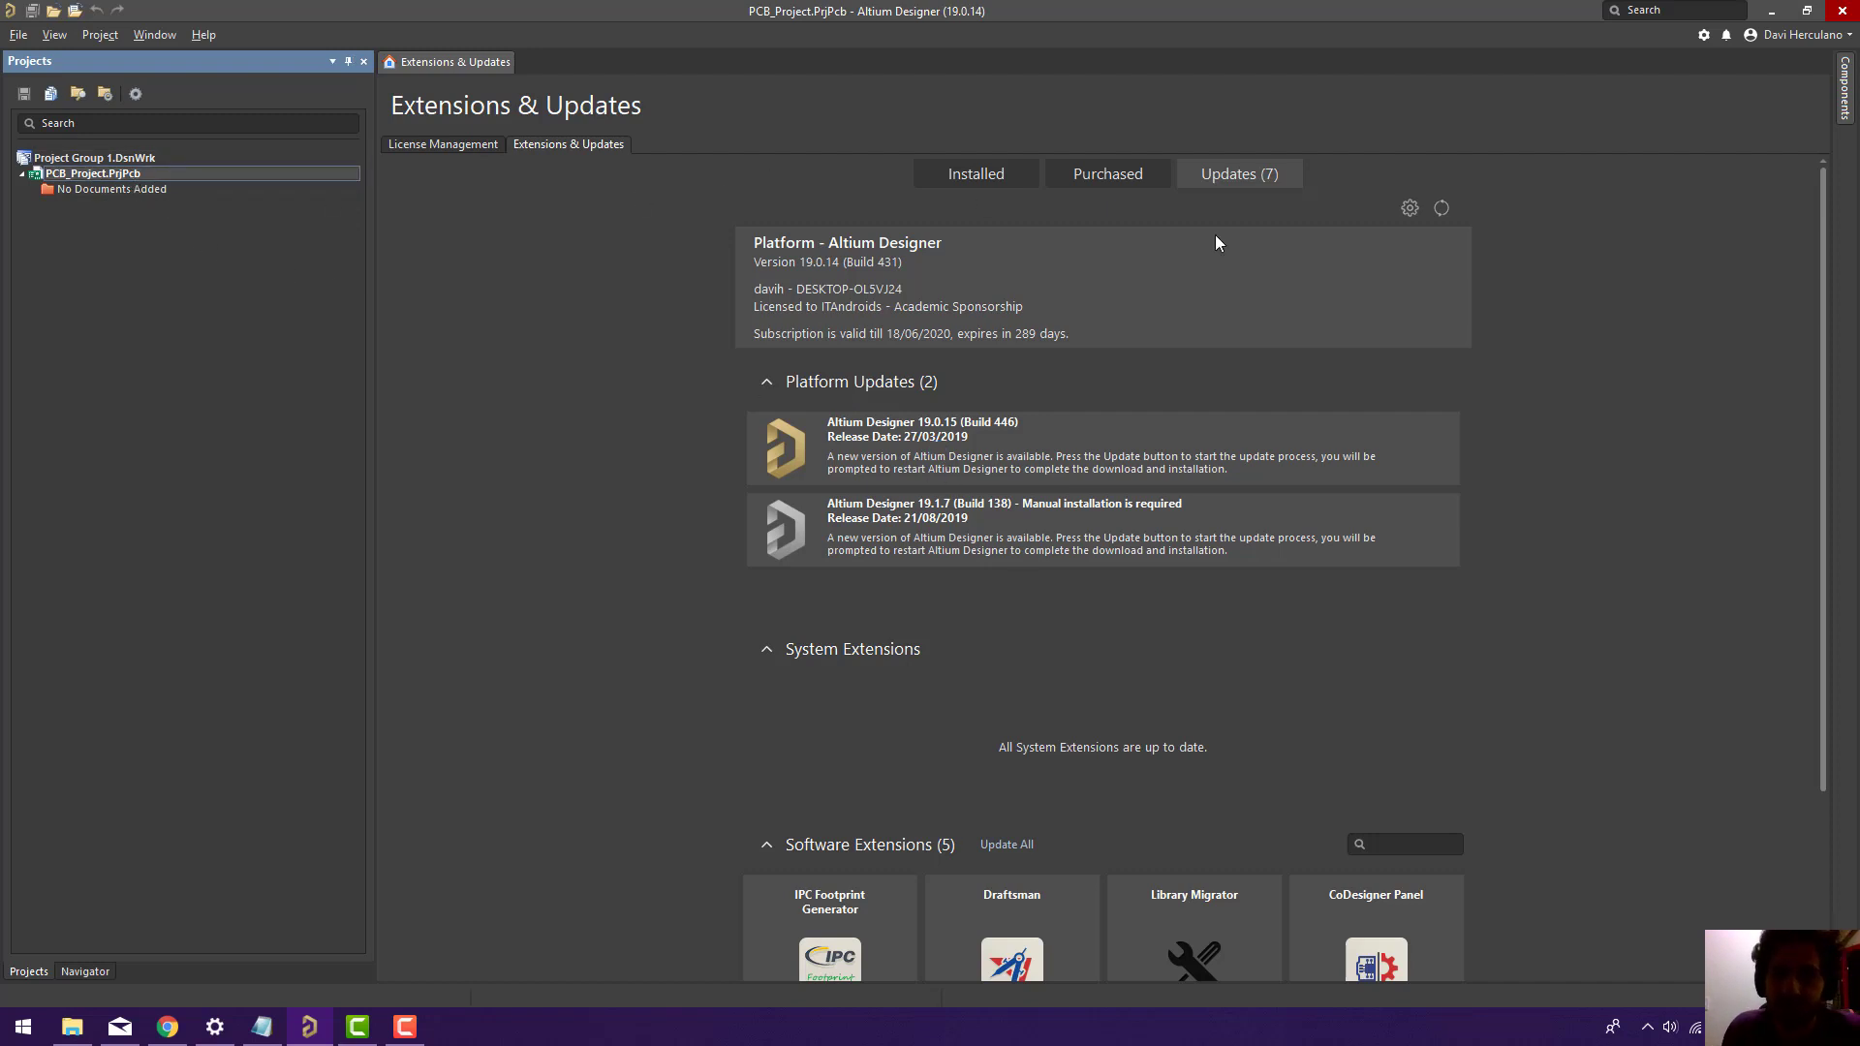
Add a new schematic document to PCB_Project.
{"action": "right_click", "coordinate": [117, 178]}
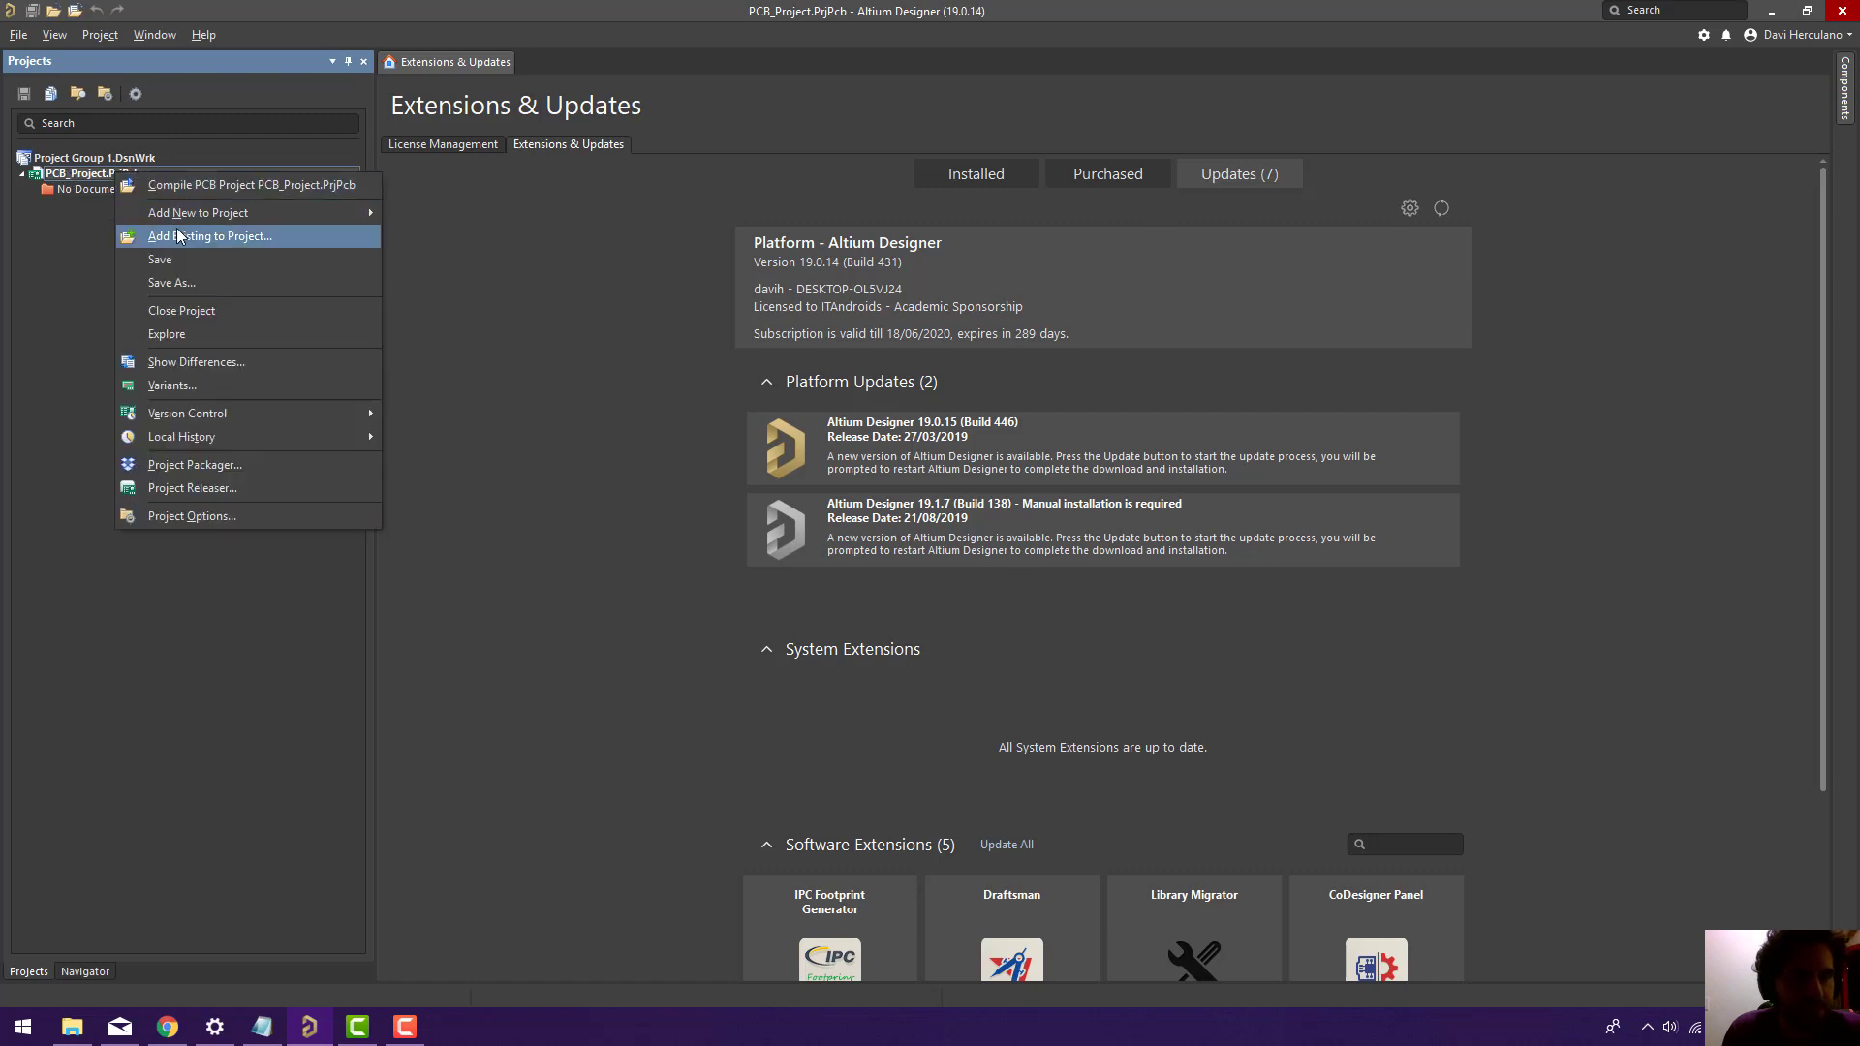
{"action": "mouse_move", "coordinate": [259, 219]}
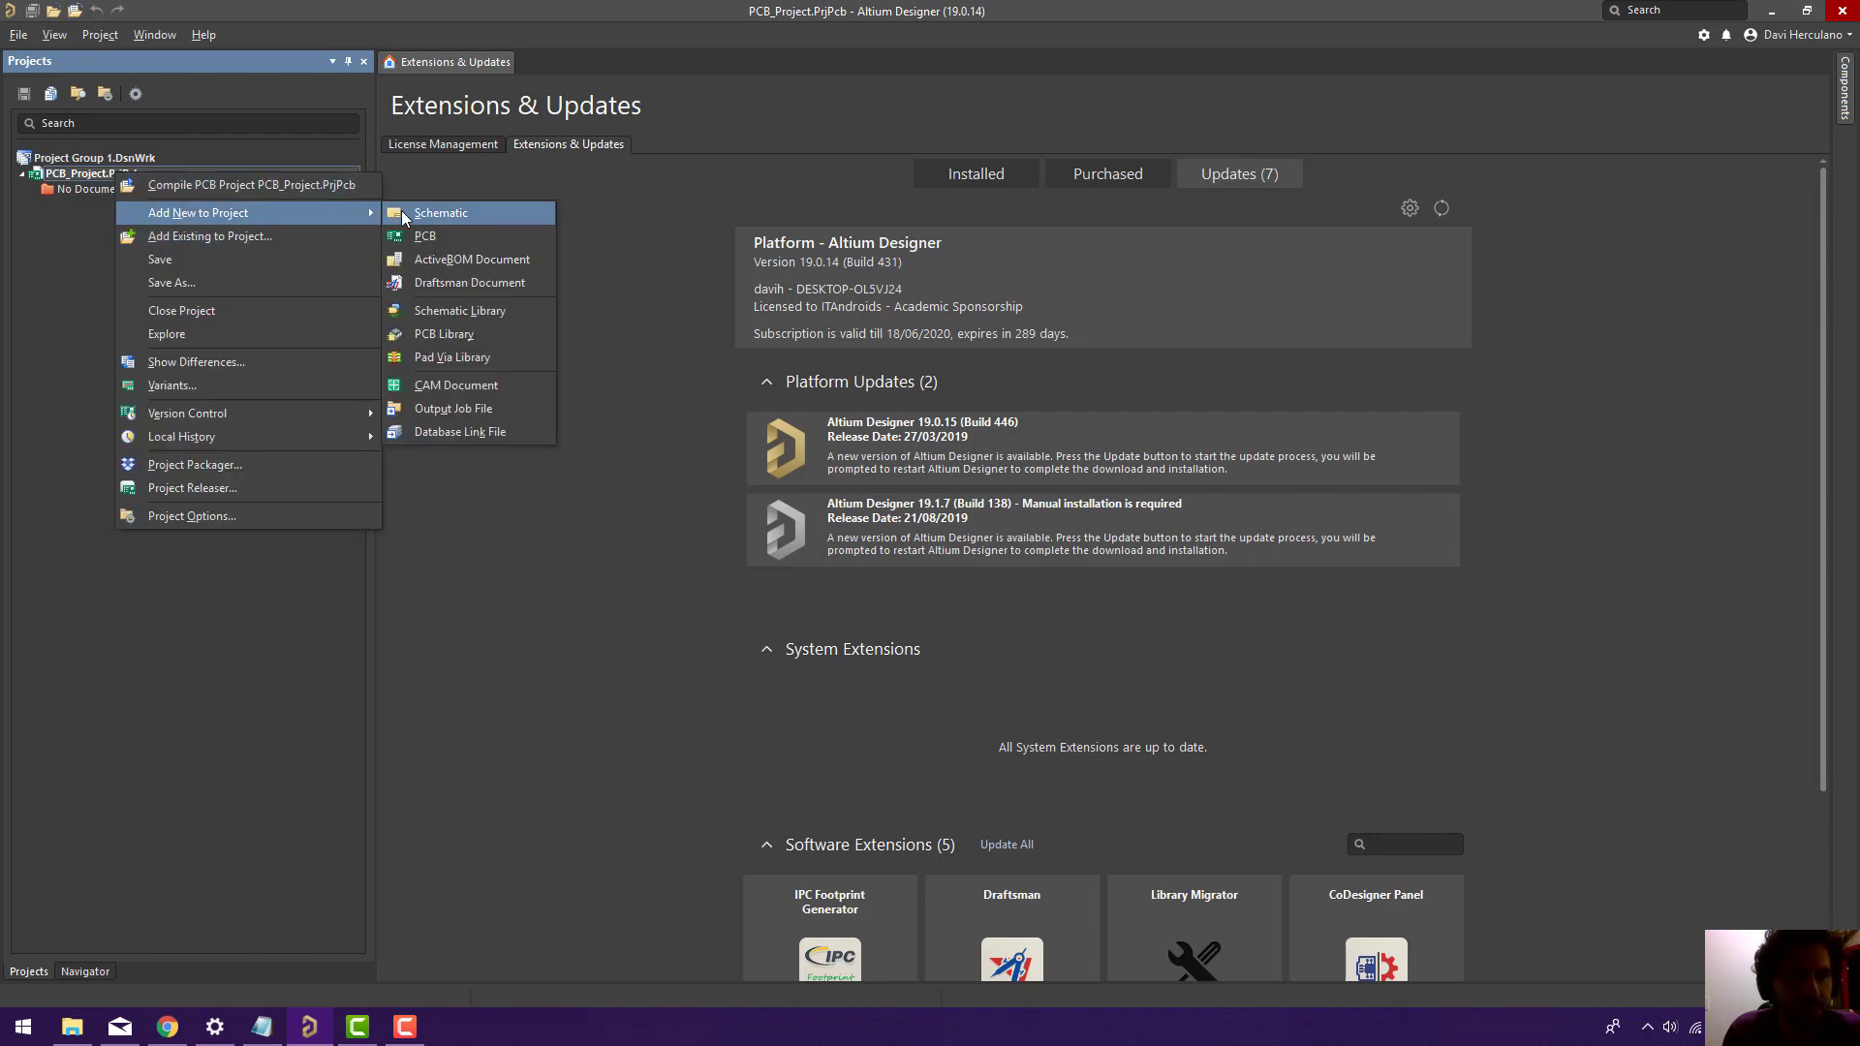
{"action": "left_click", "coordinate": [402, 212]}
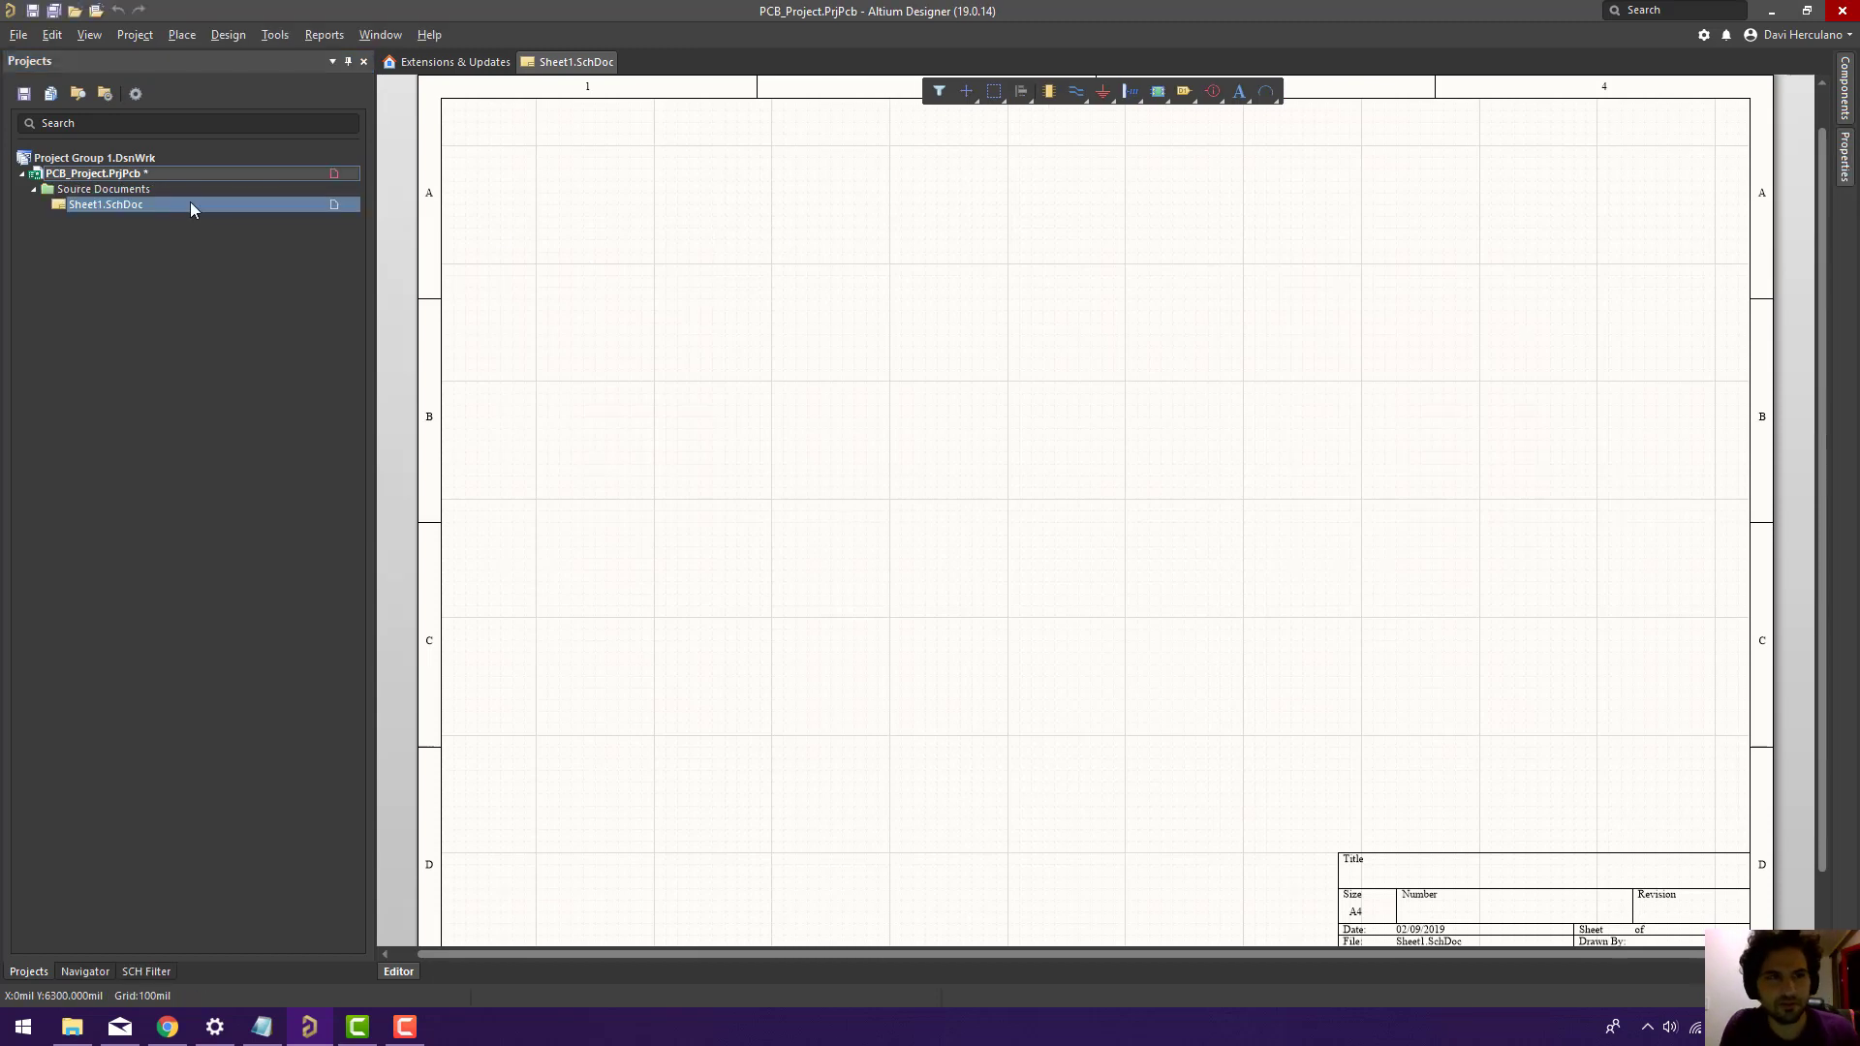
Save the schematic as Sheet1.SchDoc in the Aula-altium\student2 folder and save the project.
{"action": "key", "text": "ctrl+s"}
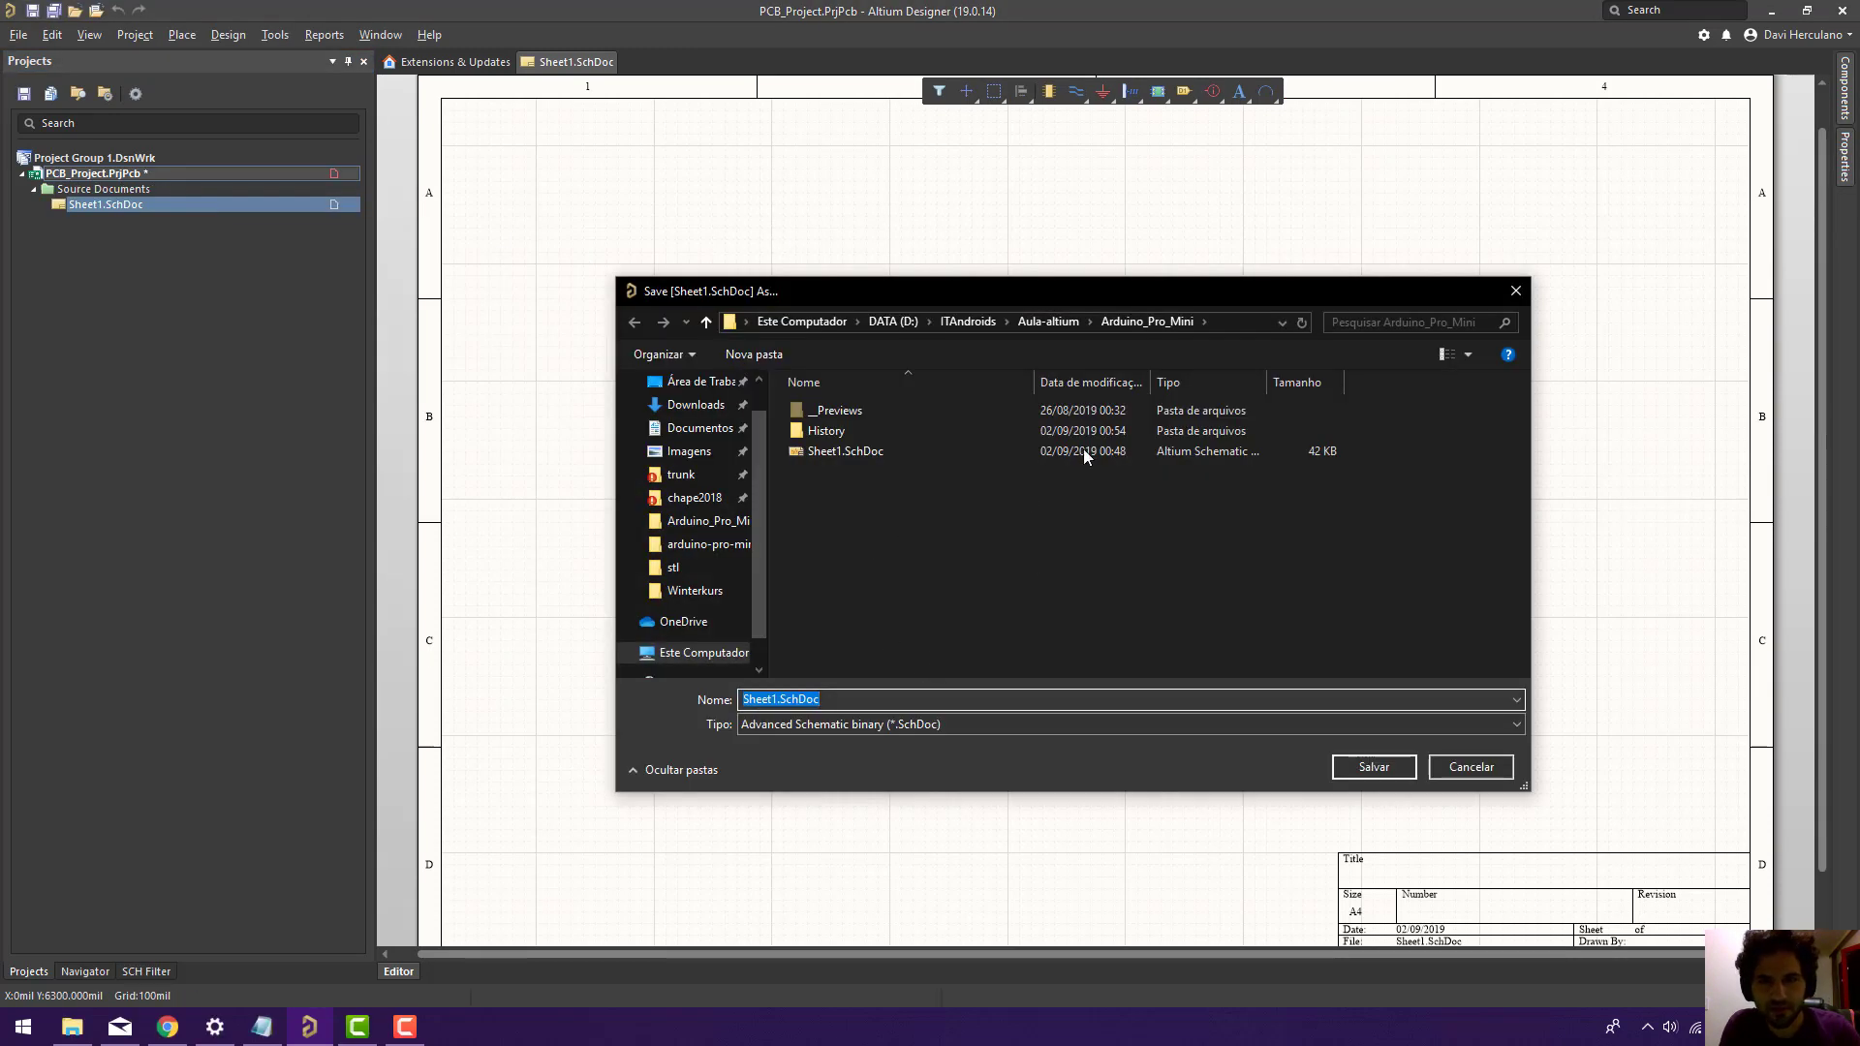
{"action": "left_click", "coordinate": [1046, 321]}
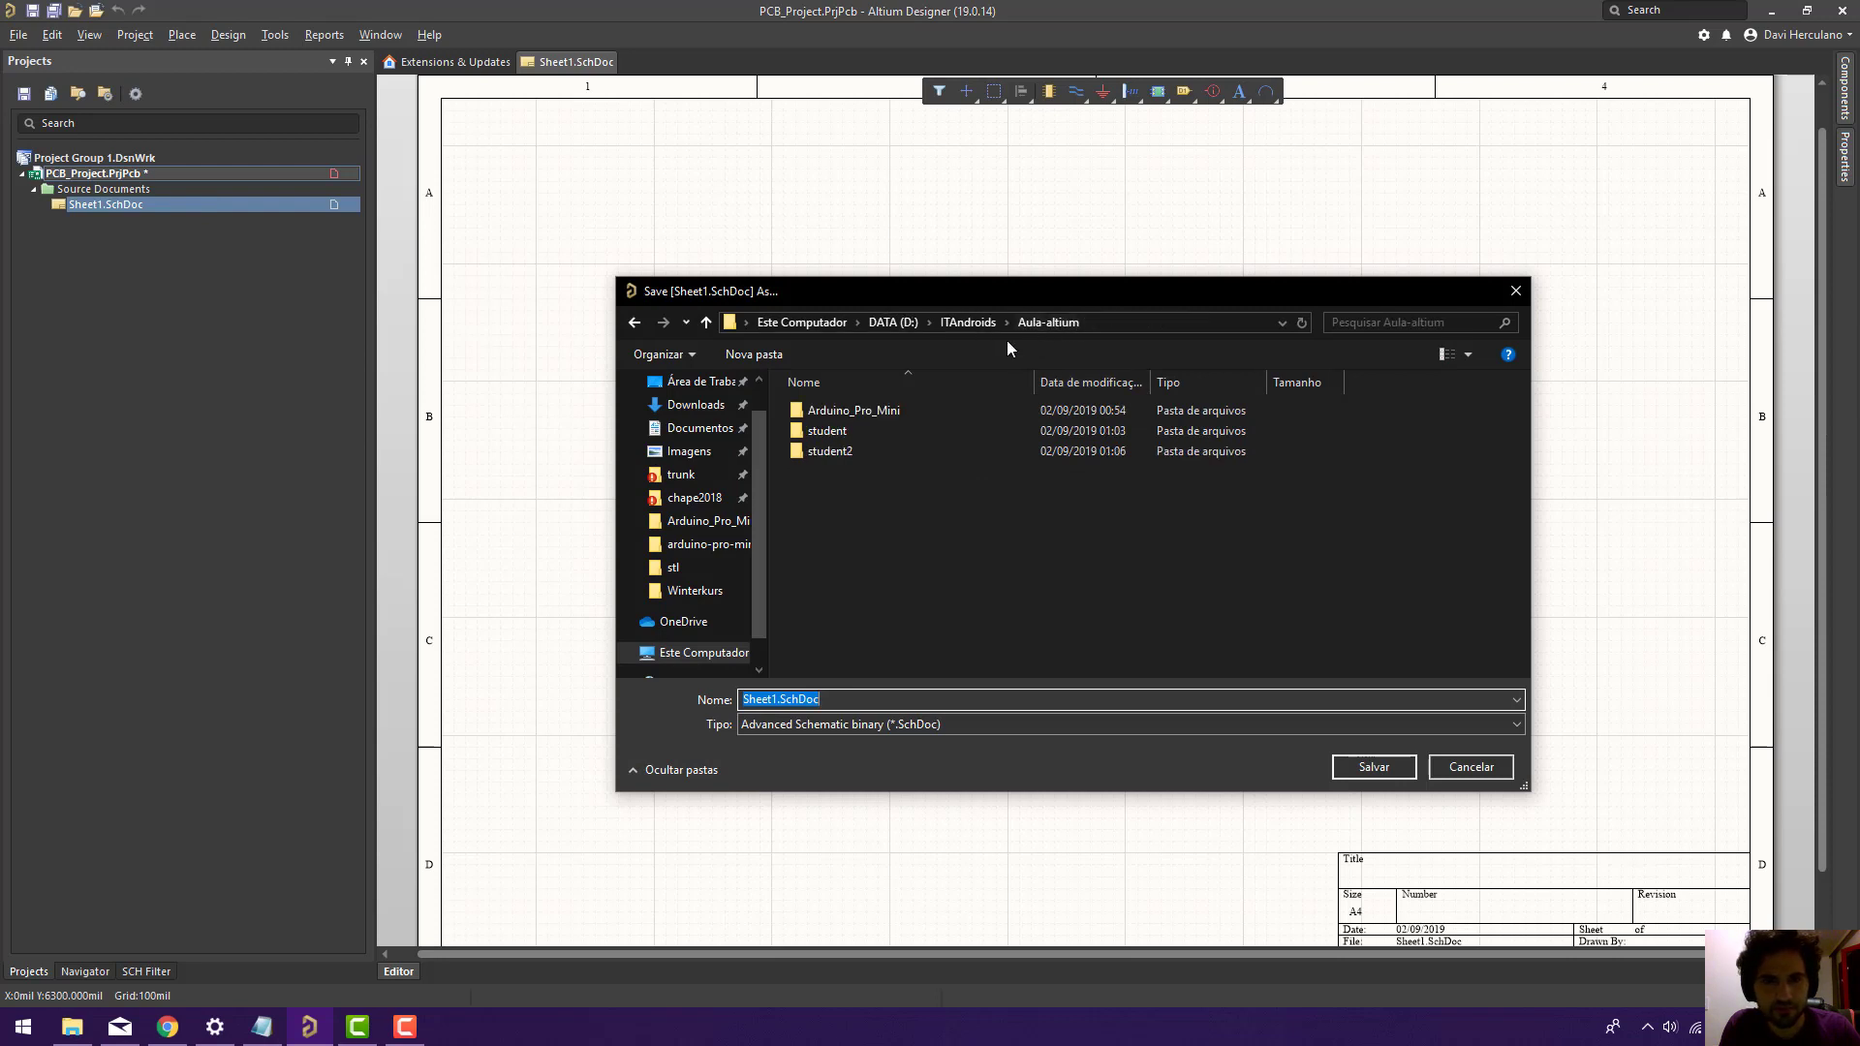
{"action": "double_click", "coordinate": [833, 451]}
{"action": "left_click", "coordinate": [821, 699]}
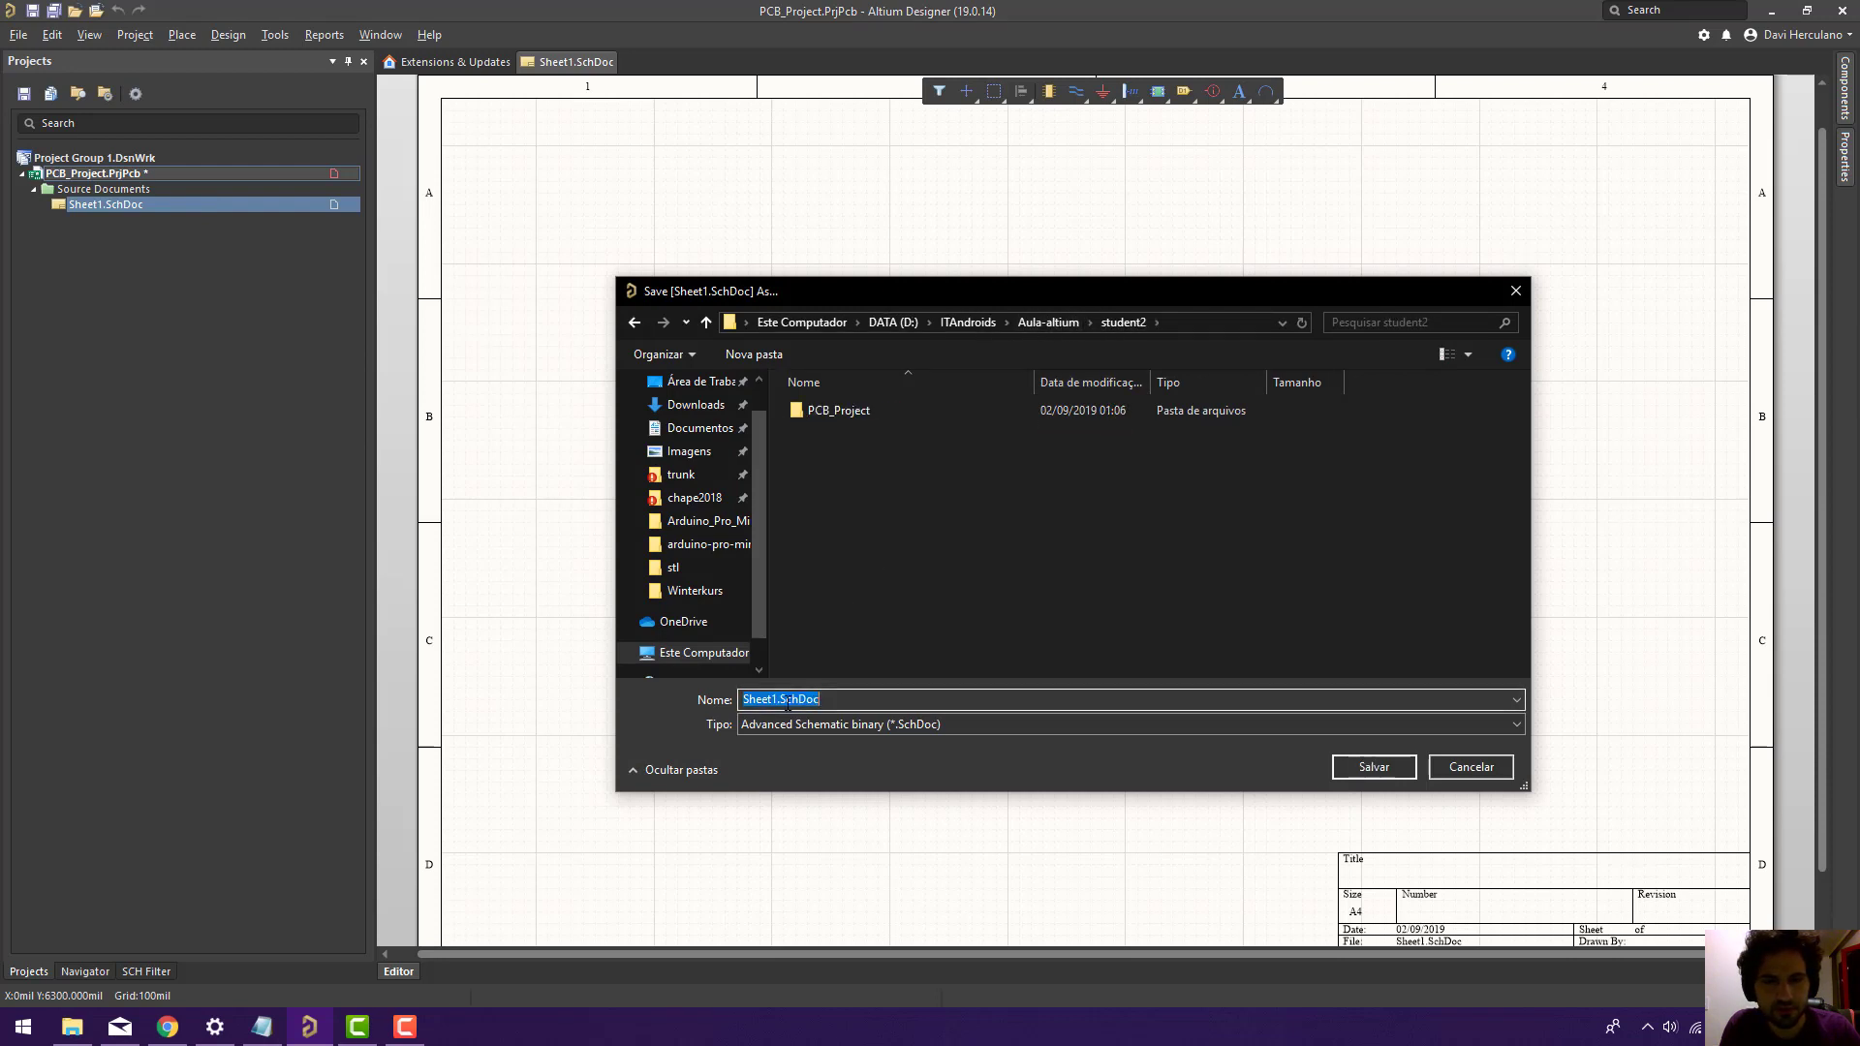
{"action": "left_click", "coordinate": [1353, 772]}
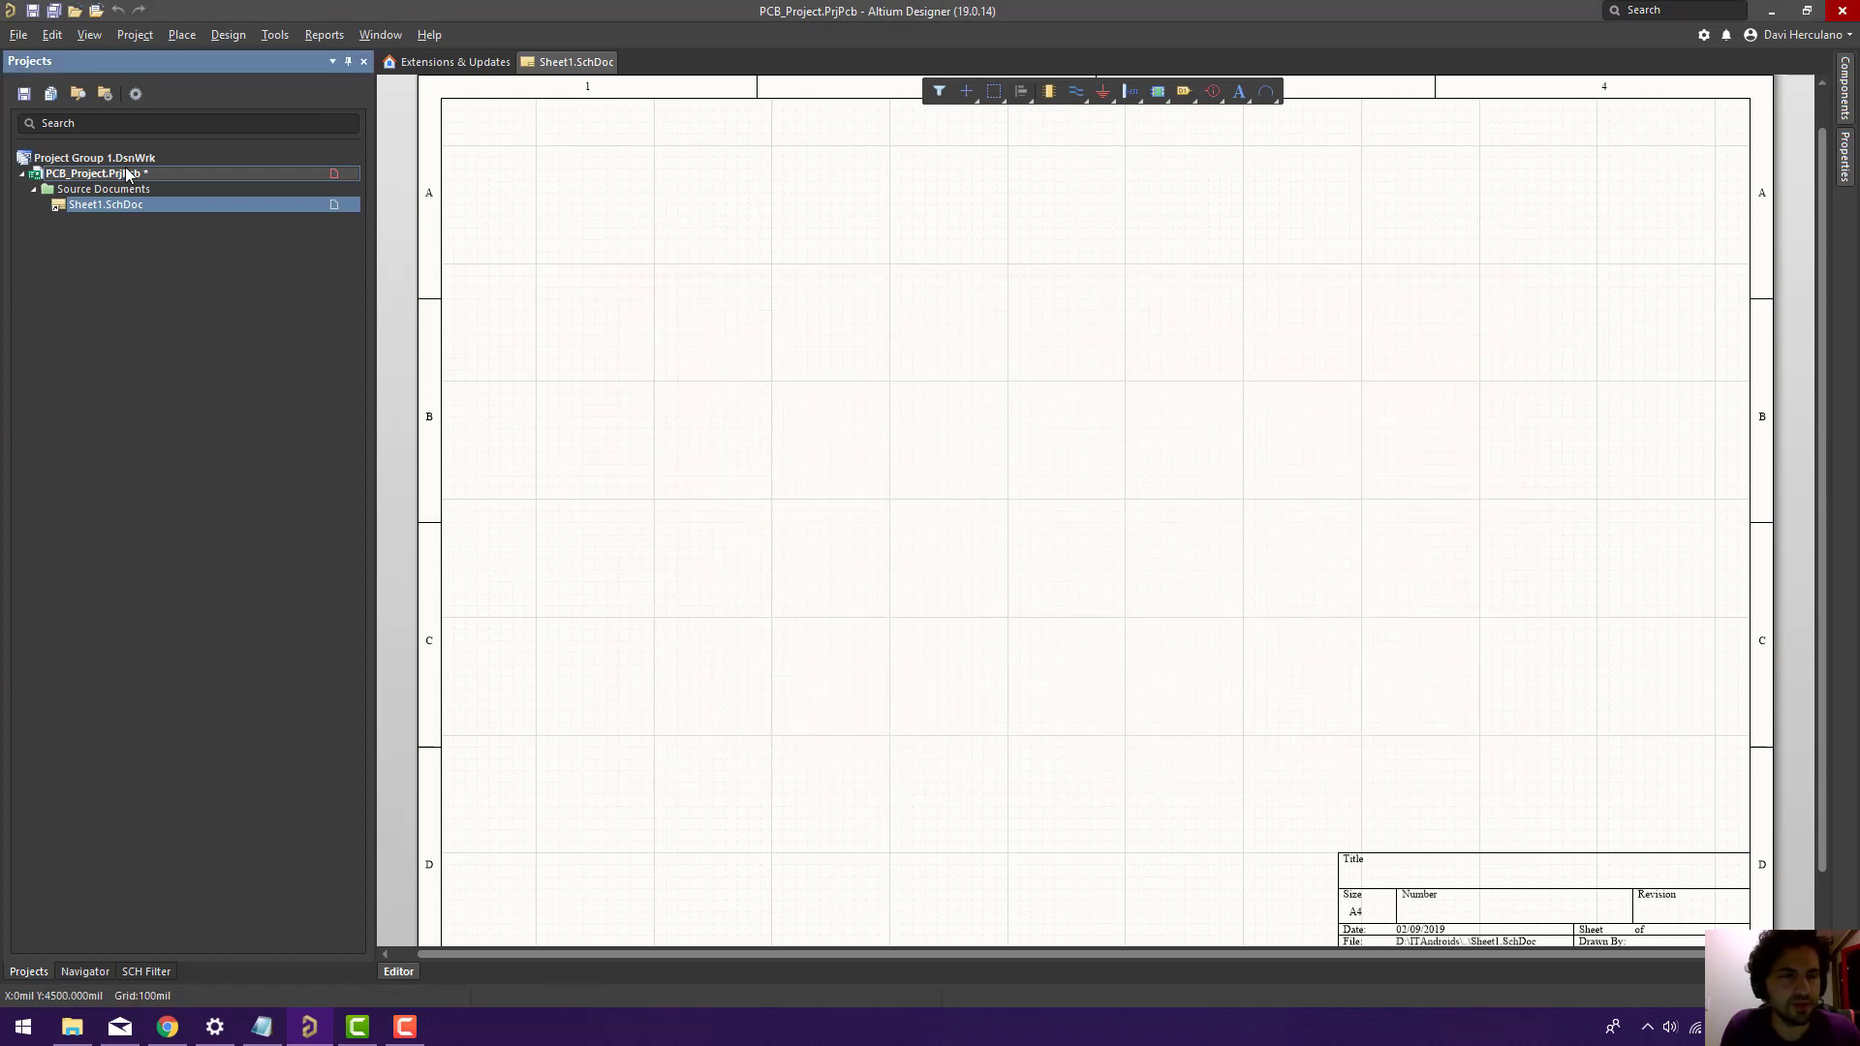
{"action": "right_click", "coordinate": [124, 173]}
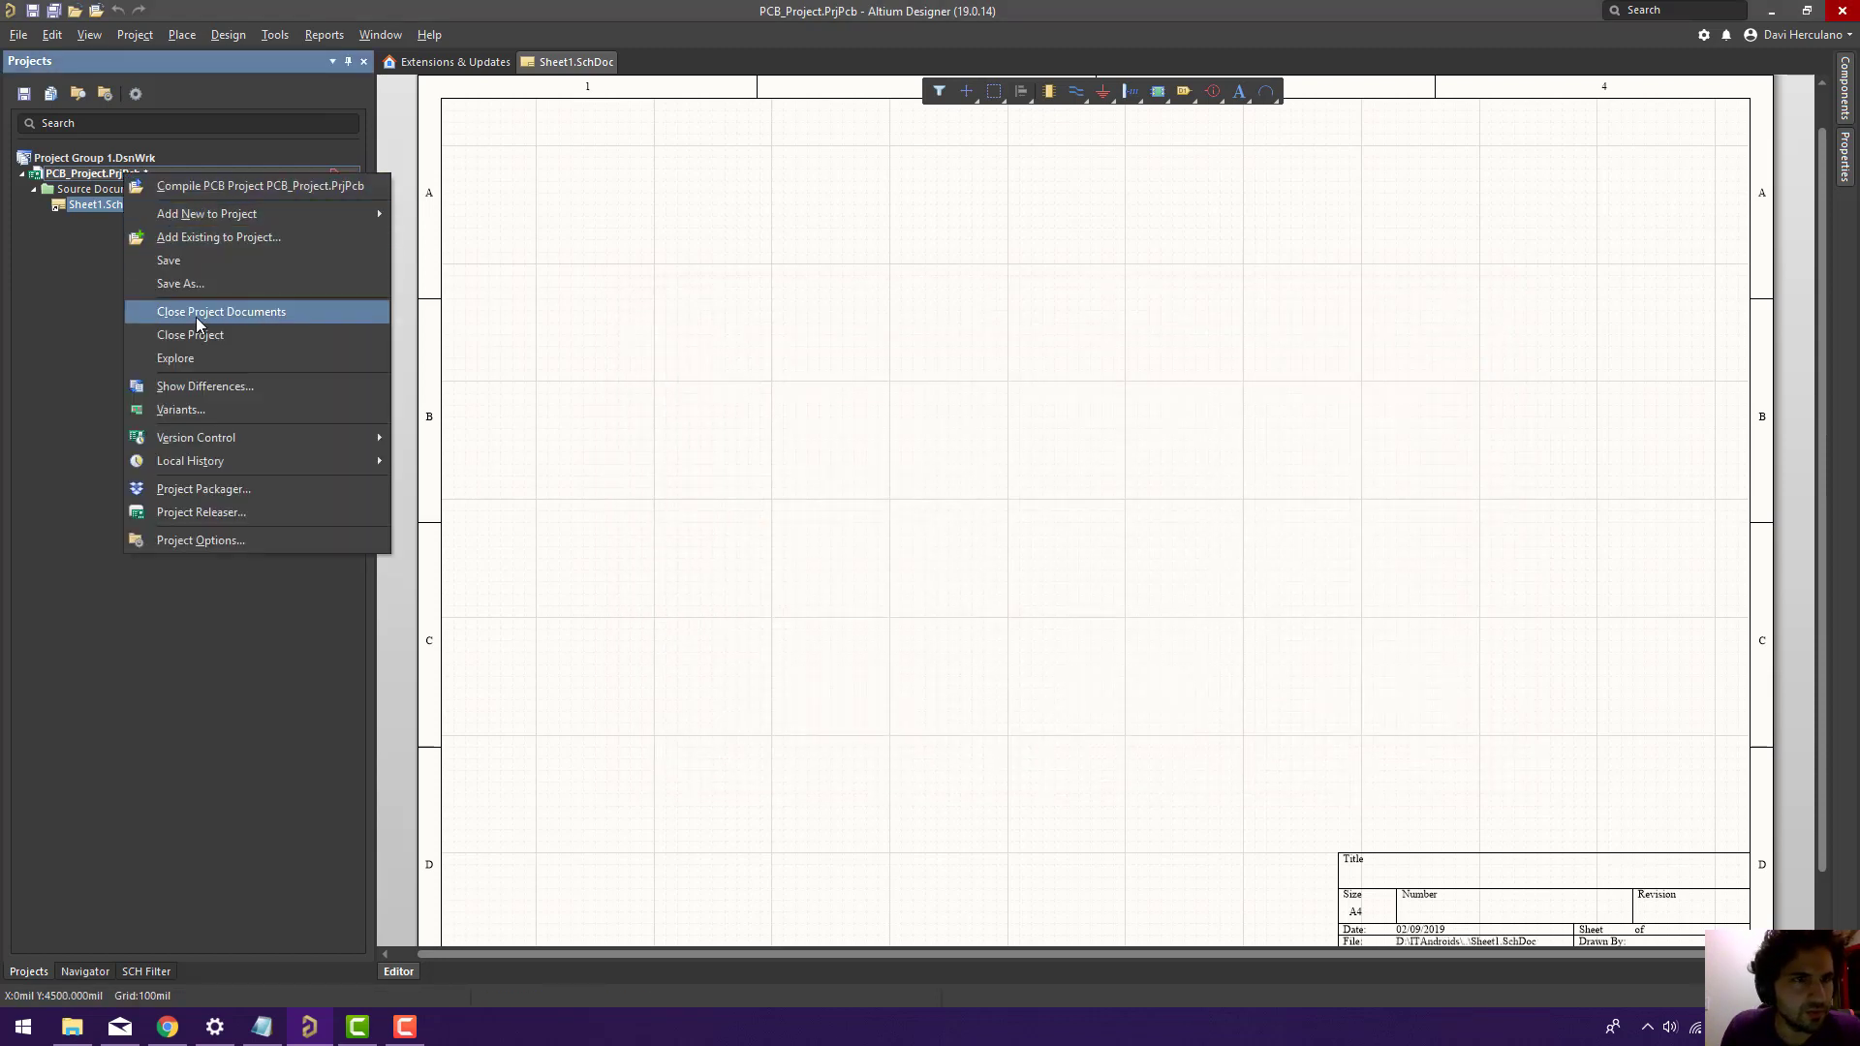
{"action": "left_click", "coordinate": [195, 261]}
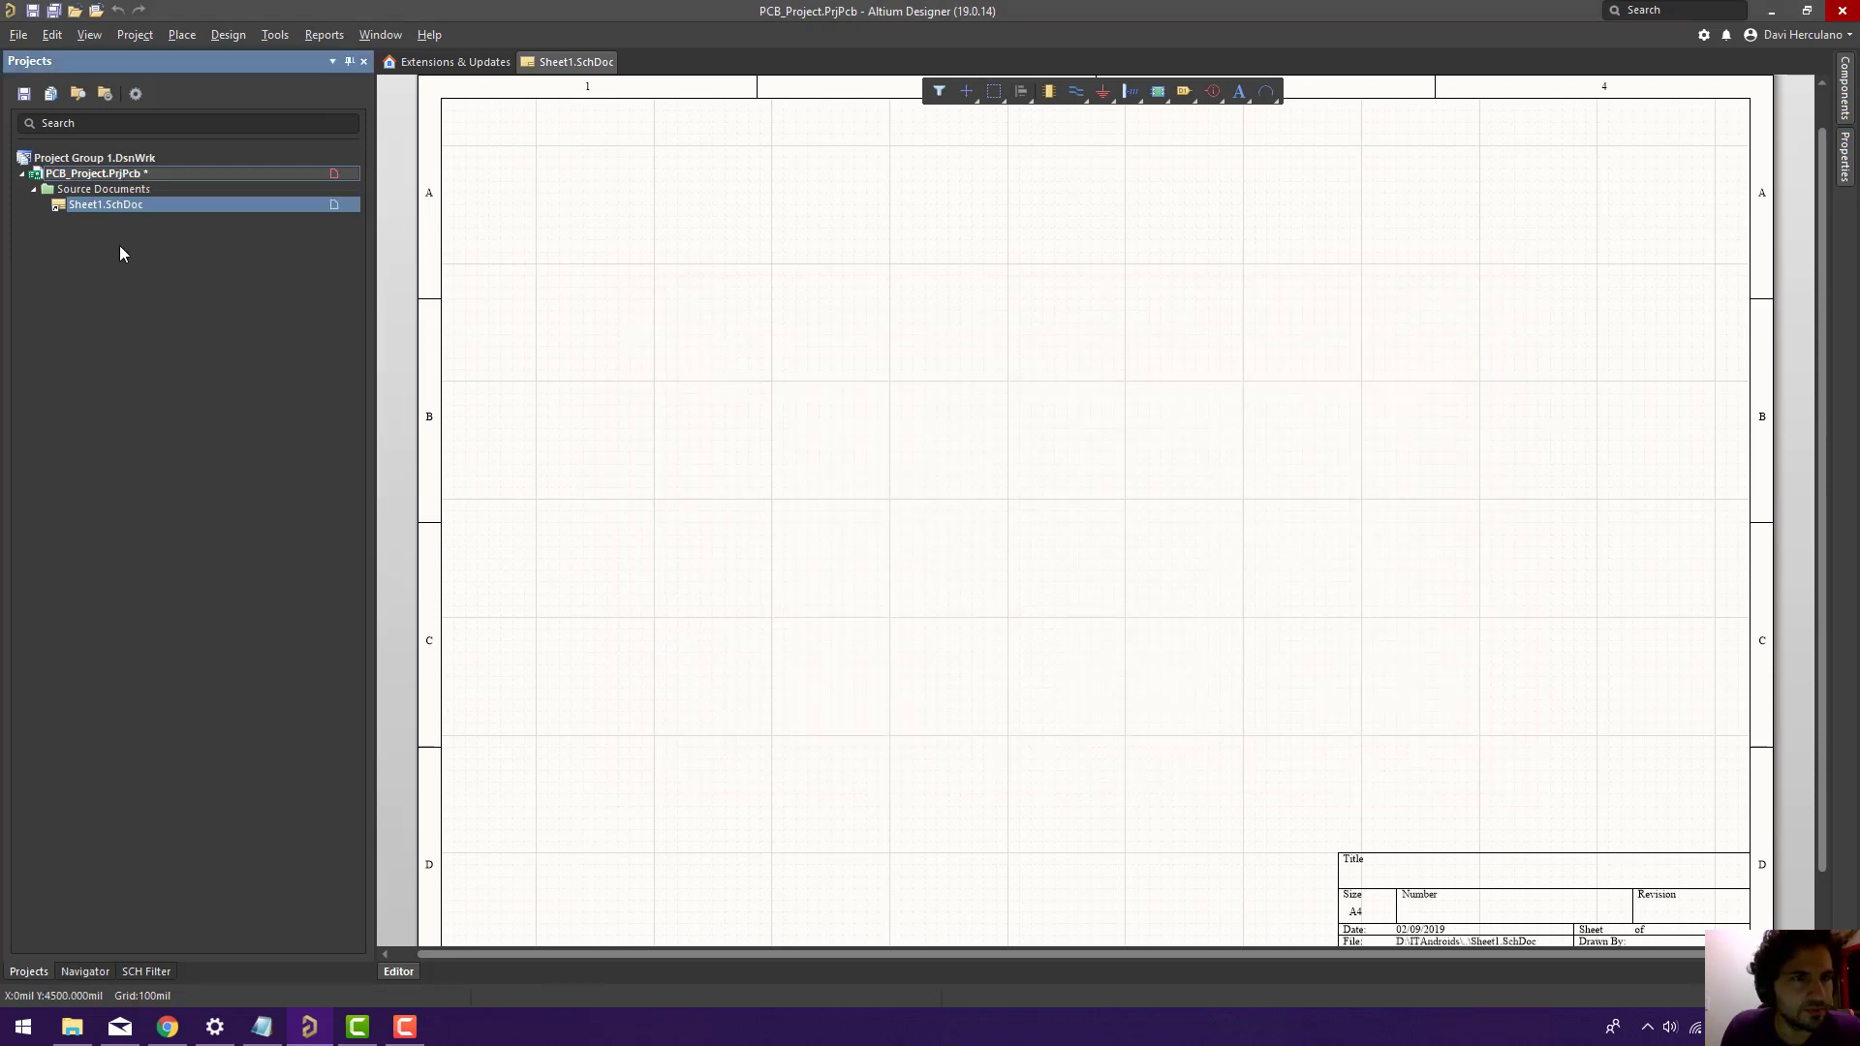
Add a new PCB document to PCB_Project.
{"action": "right_click", "coordinate": [118, 173]}
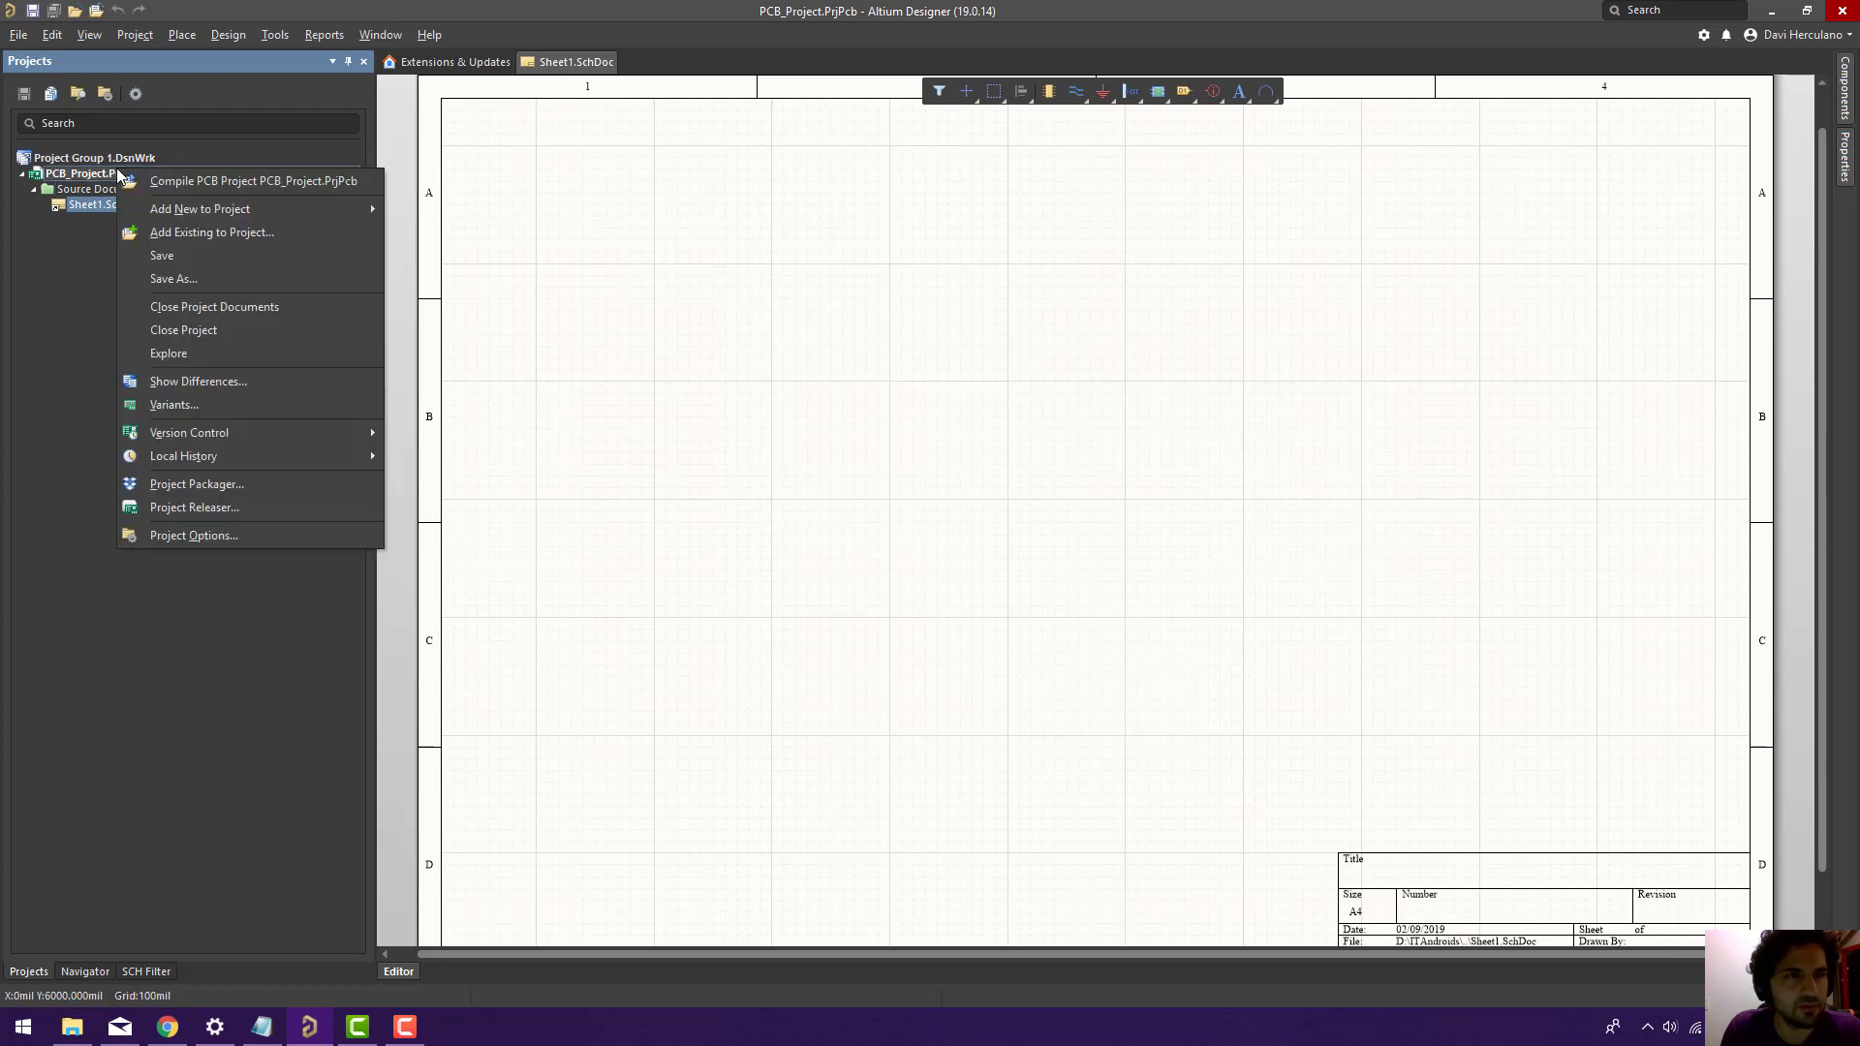
{"action": "mouse_move", "coordinate": [156, 213]}
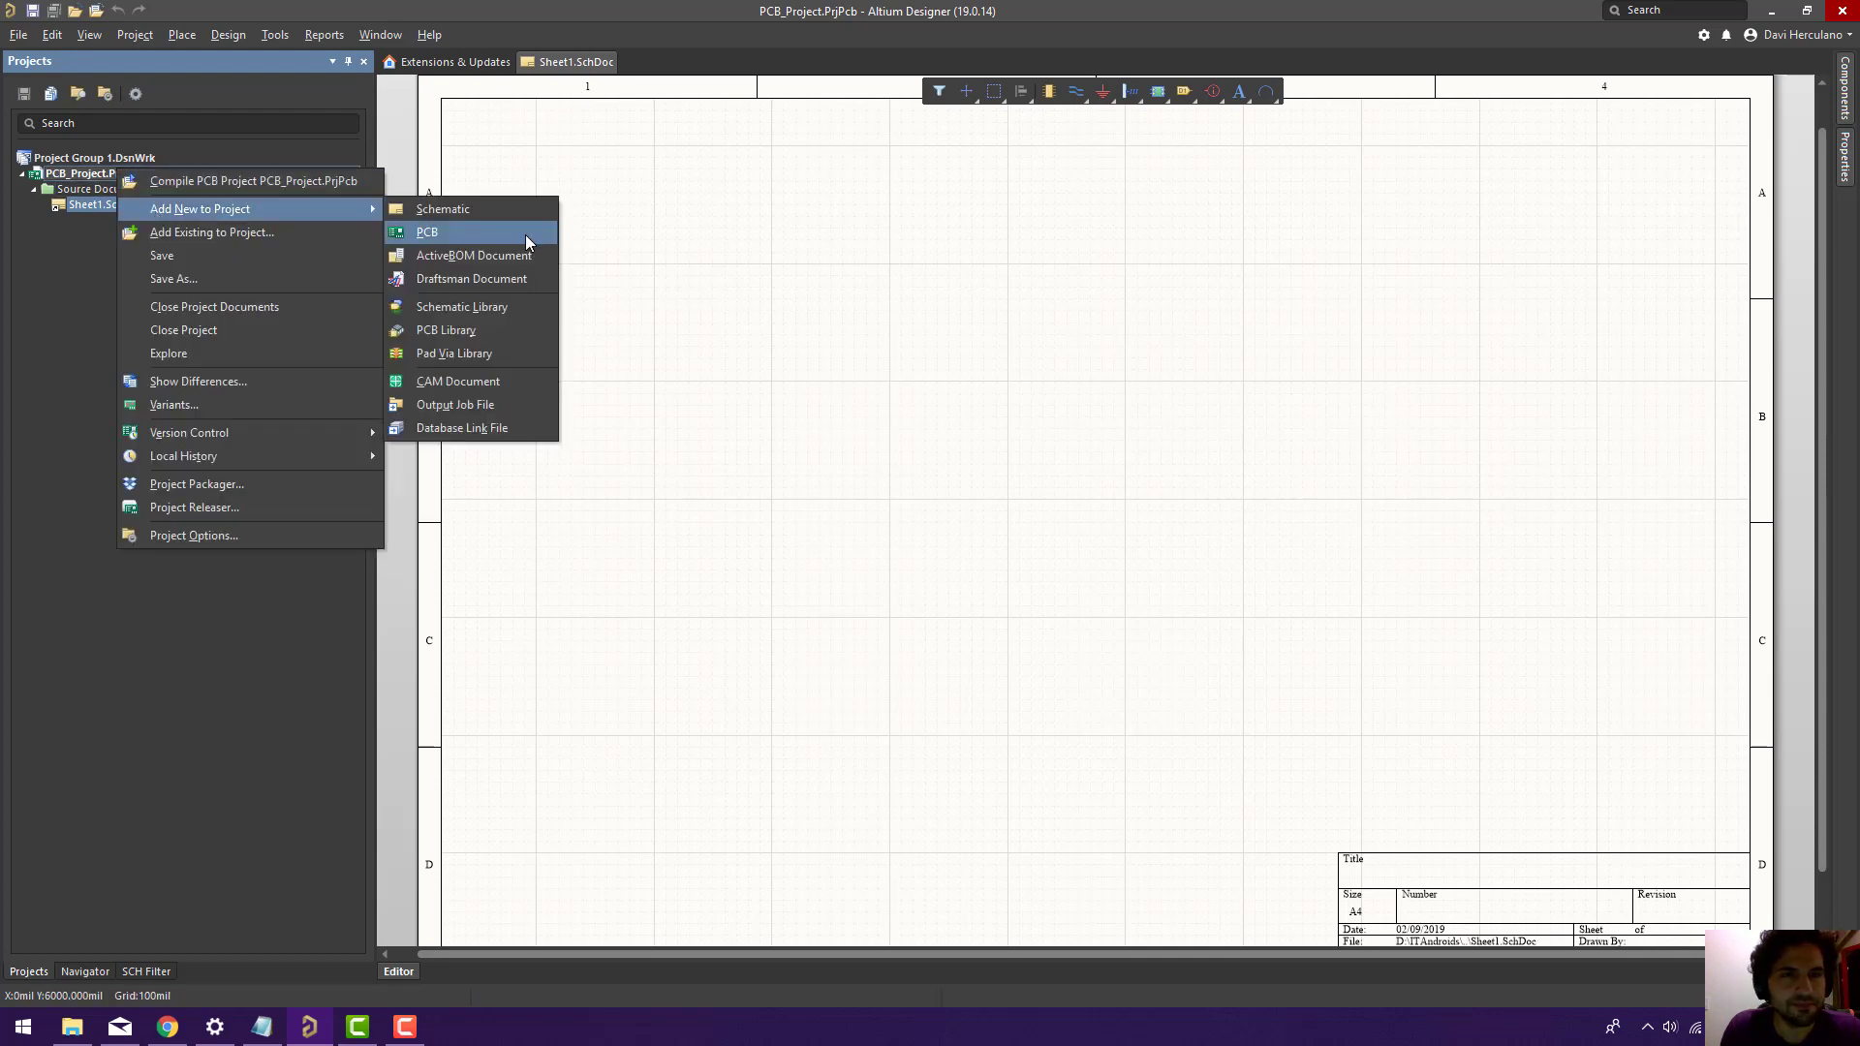
{"action": "left_click", "coordinate": [436, 236]}
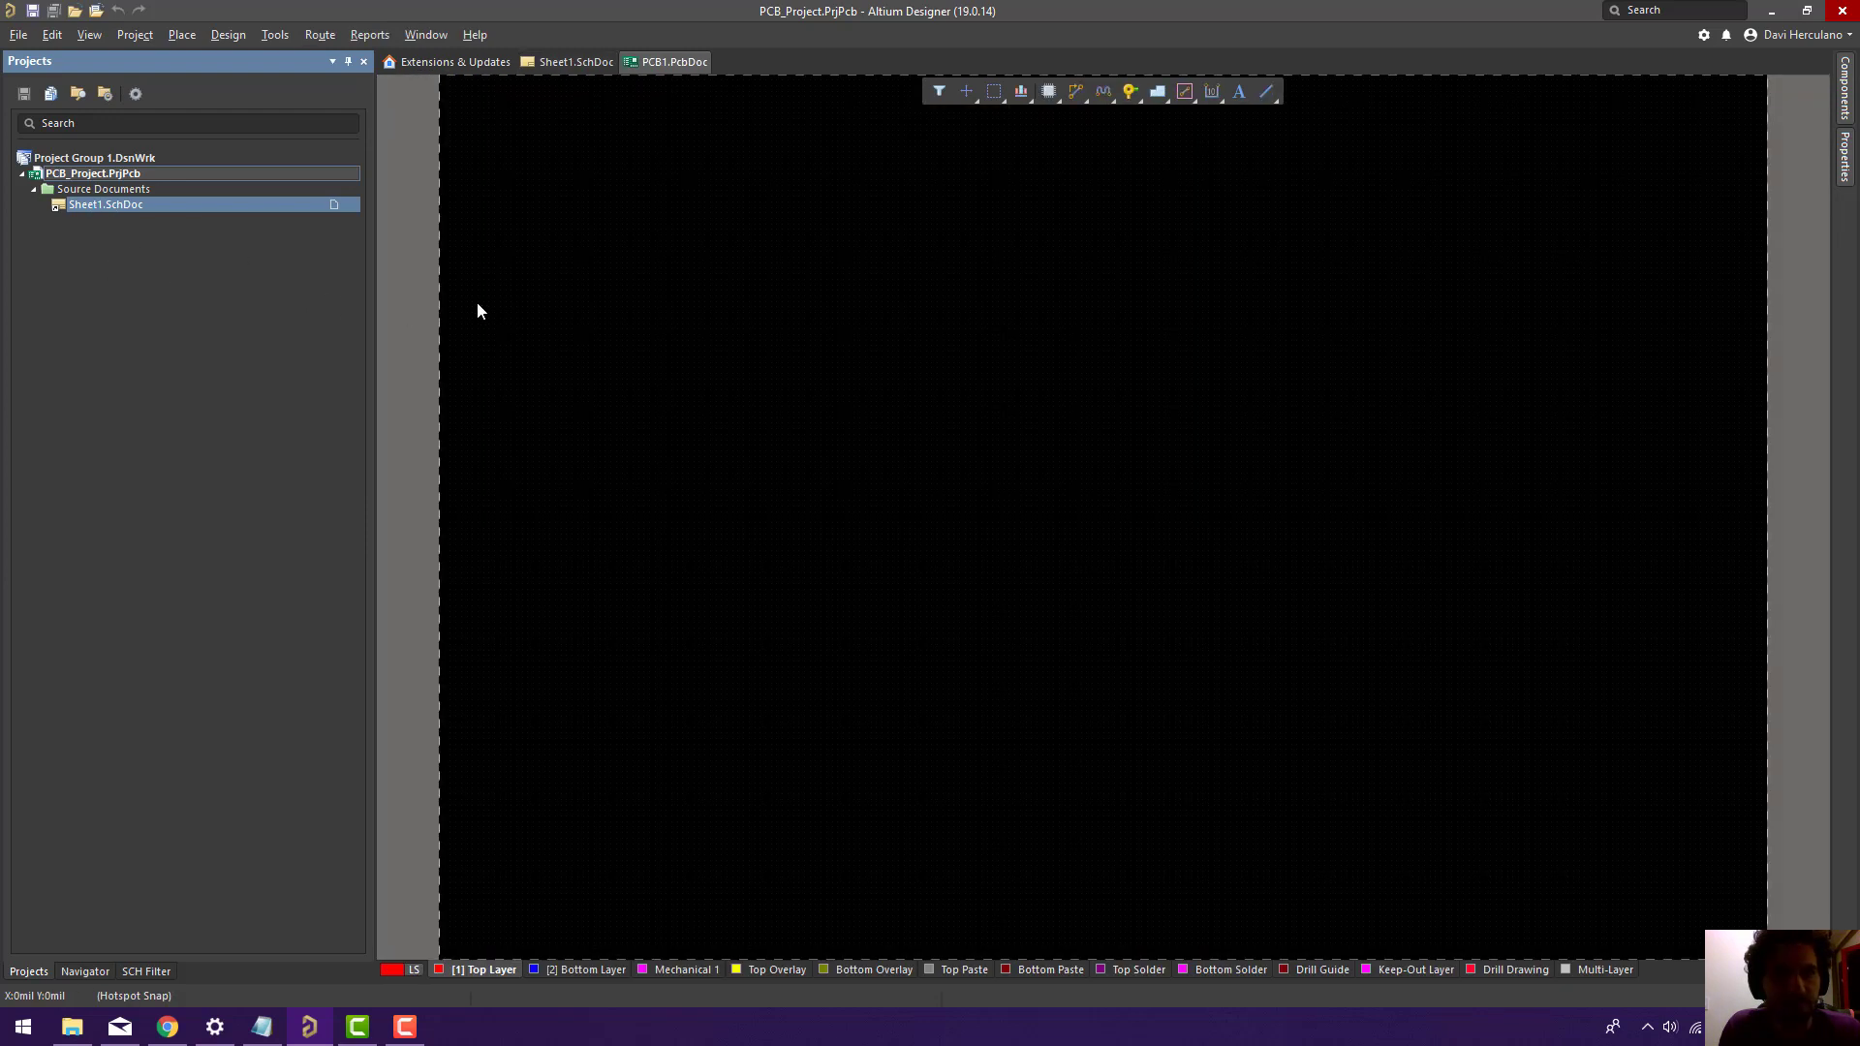
Save the board document as PCB1.PcbDoc in the student2 folder and save the project.
{"action": "key", "text": "ctrl+s"}
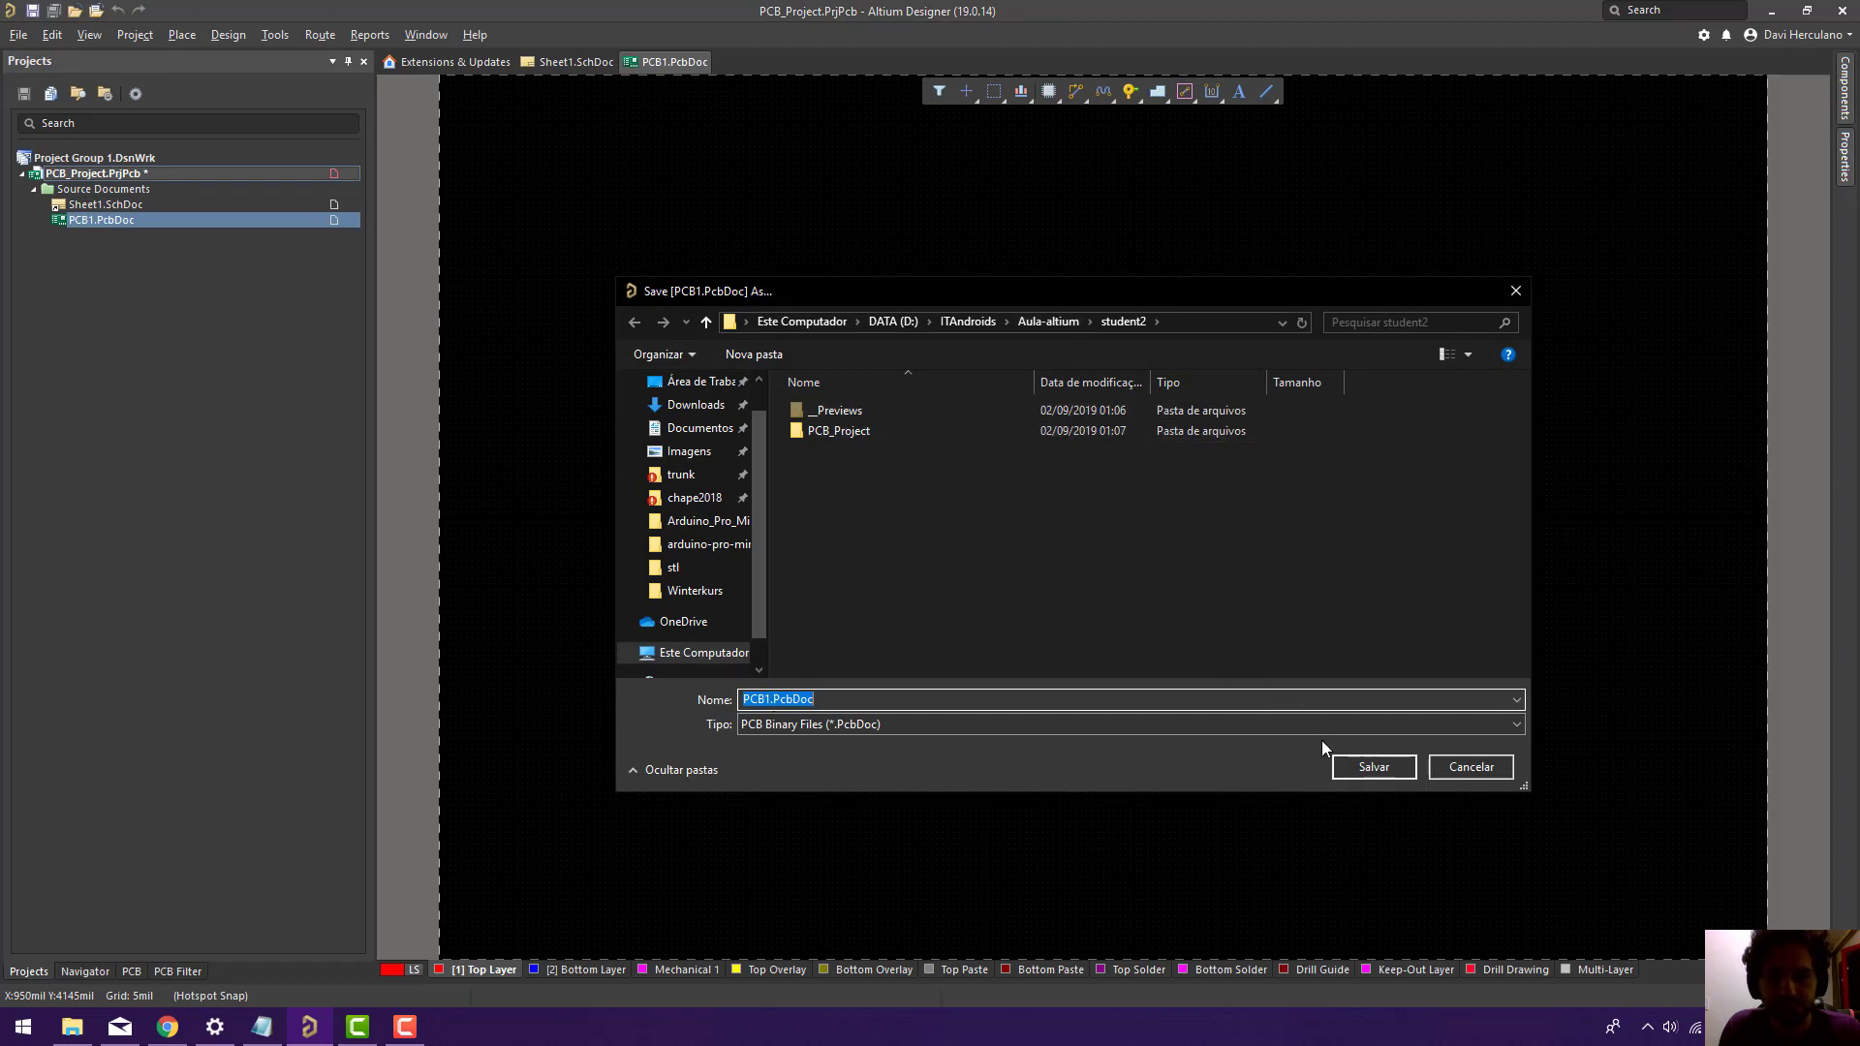
{"action": "left_click", "coordinate": [1372, 767]}
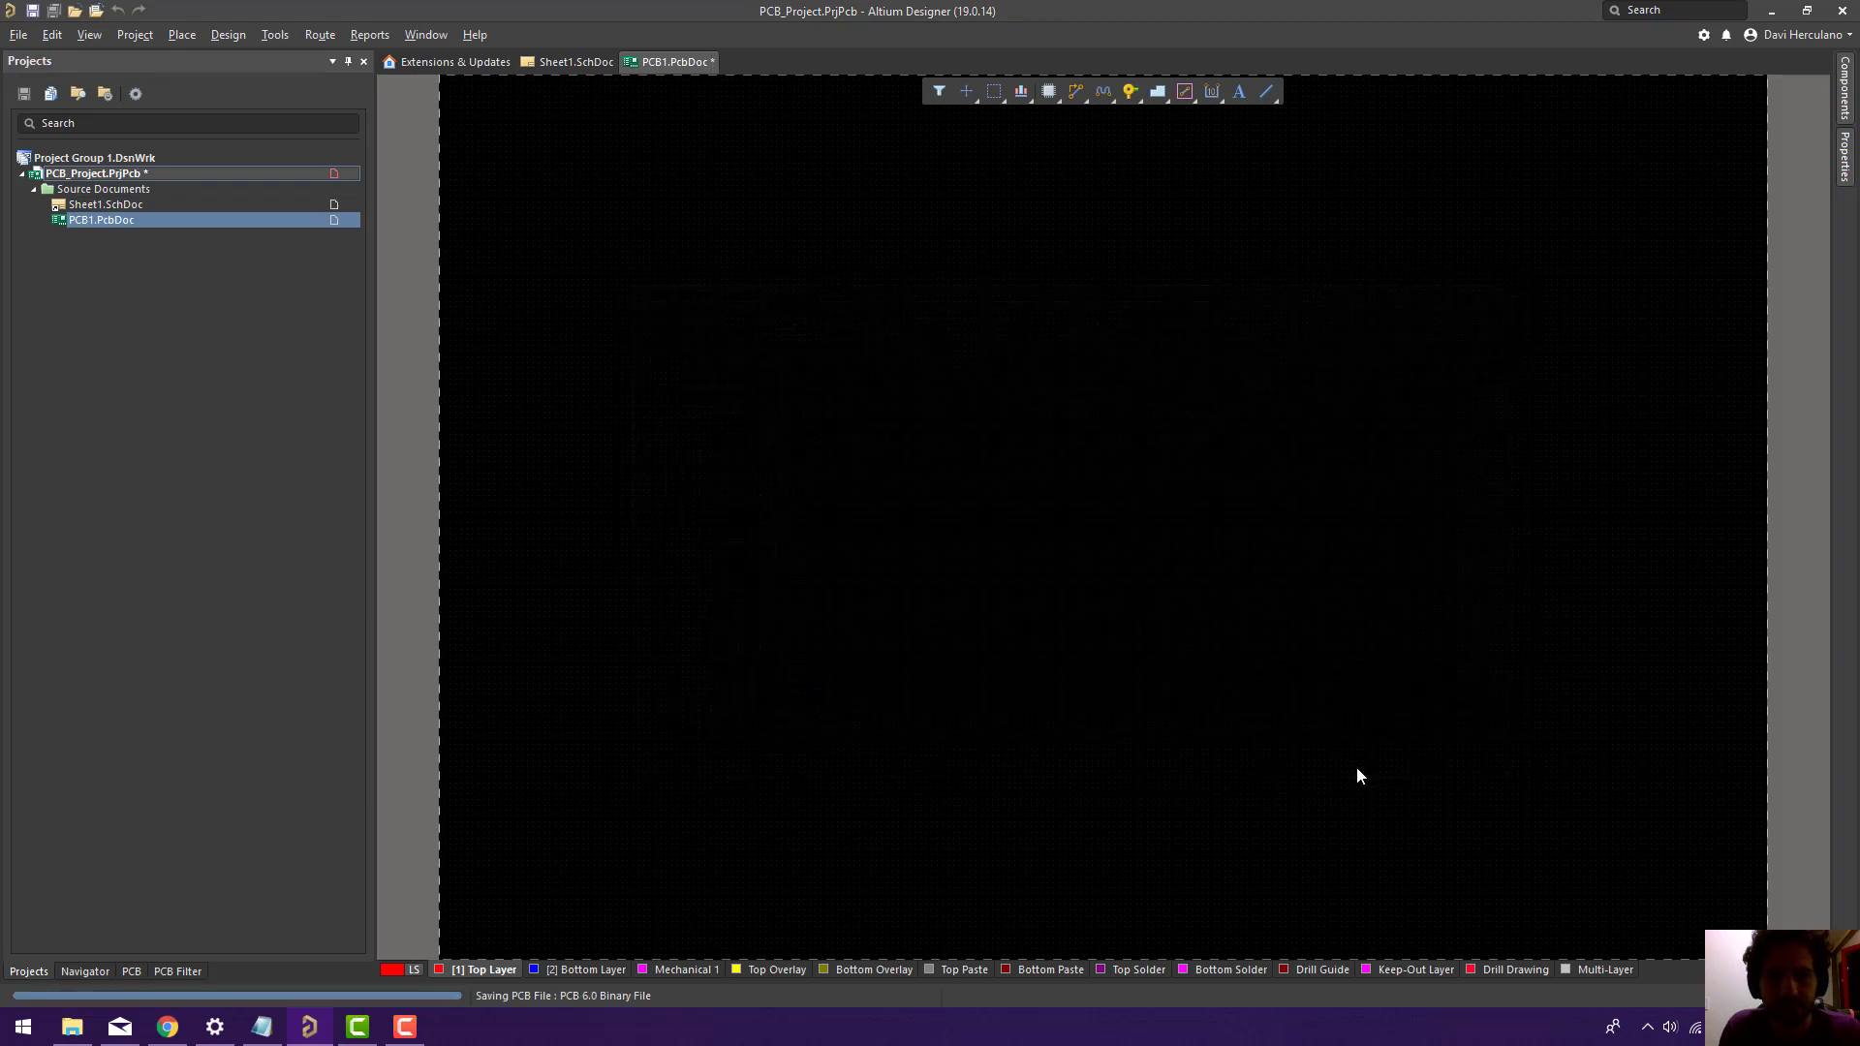
{"action": "right_click", "coordinate": [107, 172]}
{"action": "left_click", "coordinate": [130, 257]}
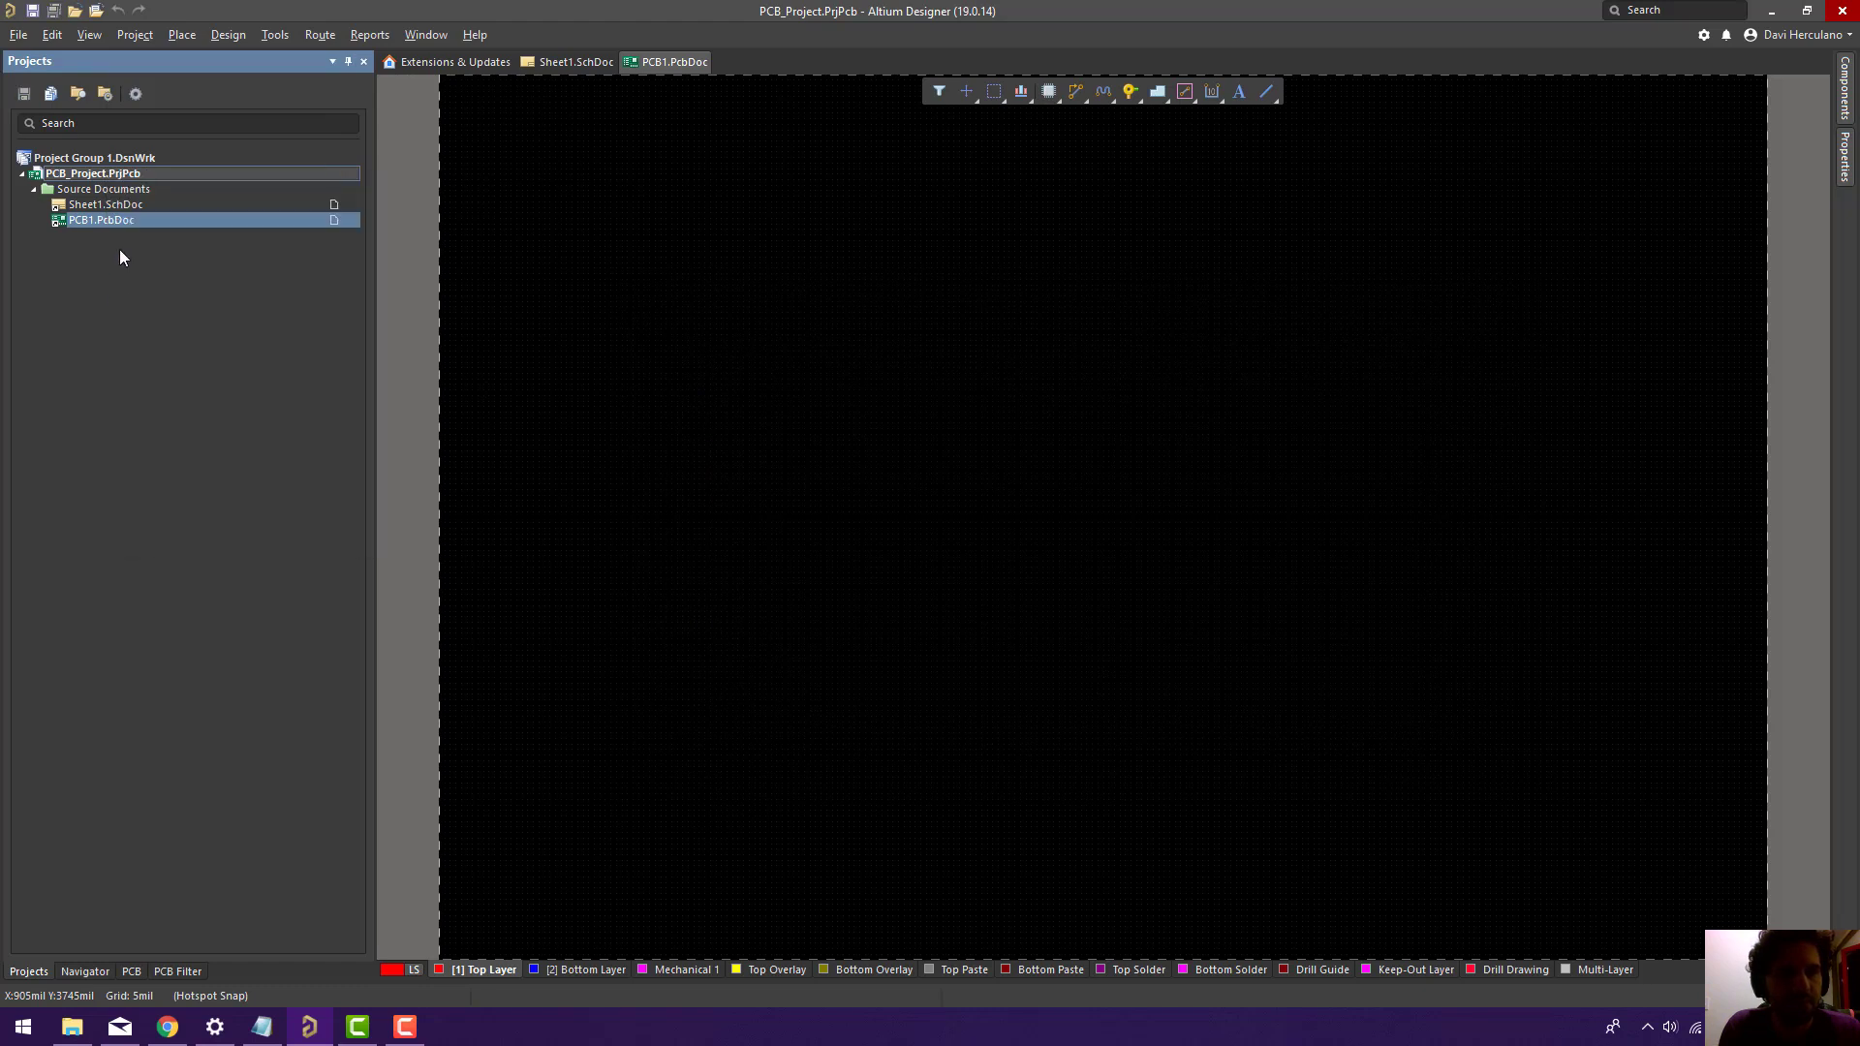
Add a new schematic library to PCB_Project and bring up its component list.
{"action": "left_click", "coordinate": [119, 205]}
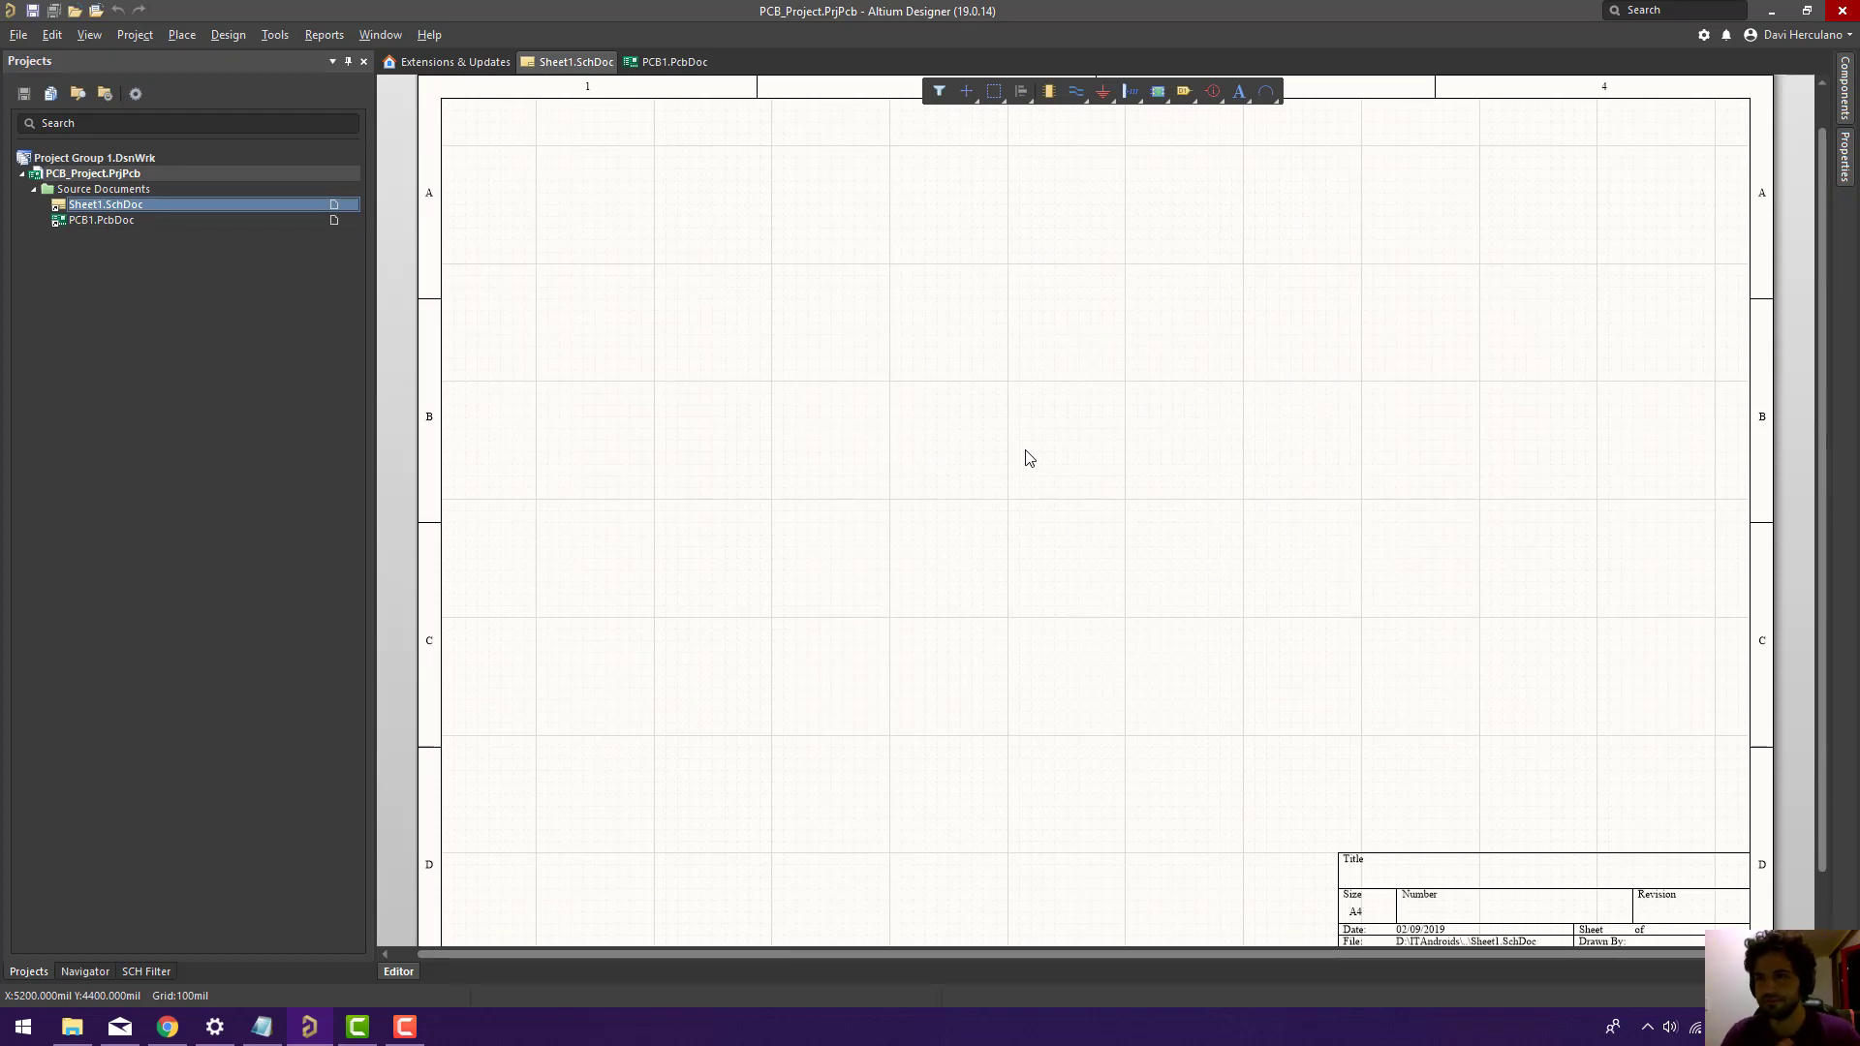
{"action": "right_click", "coordinate": [79, 174]}
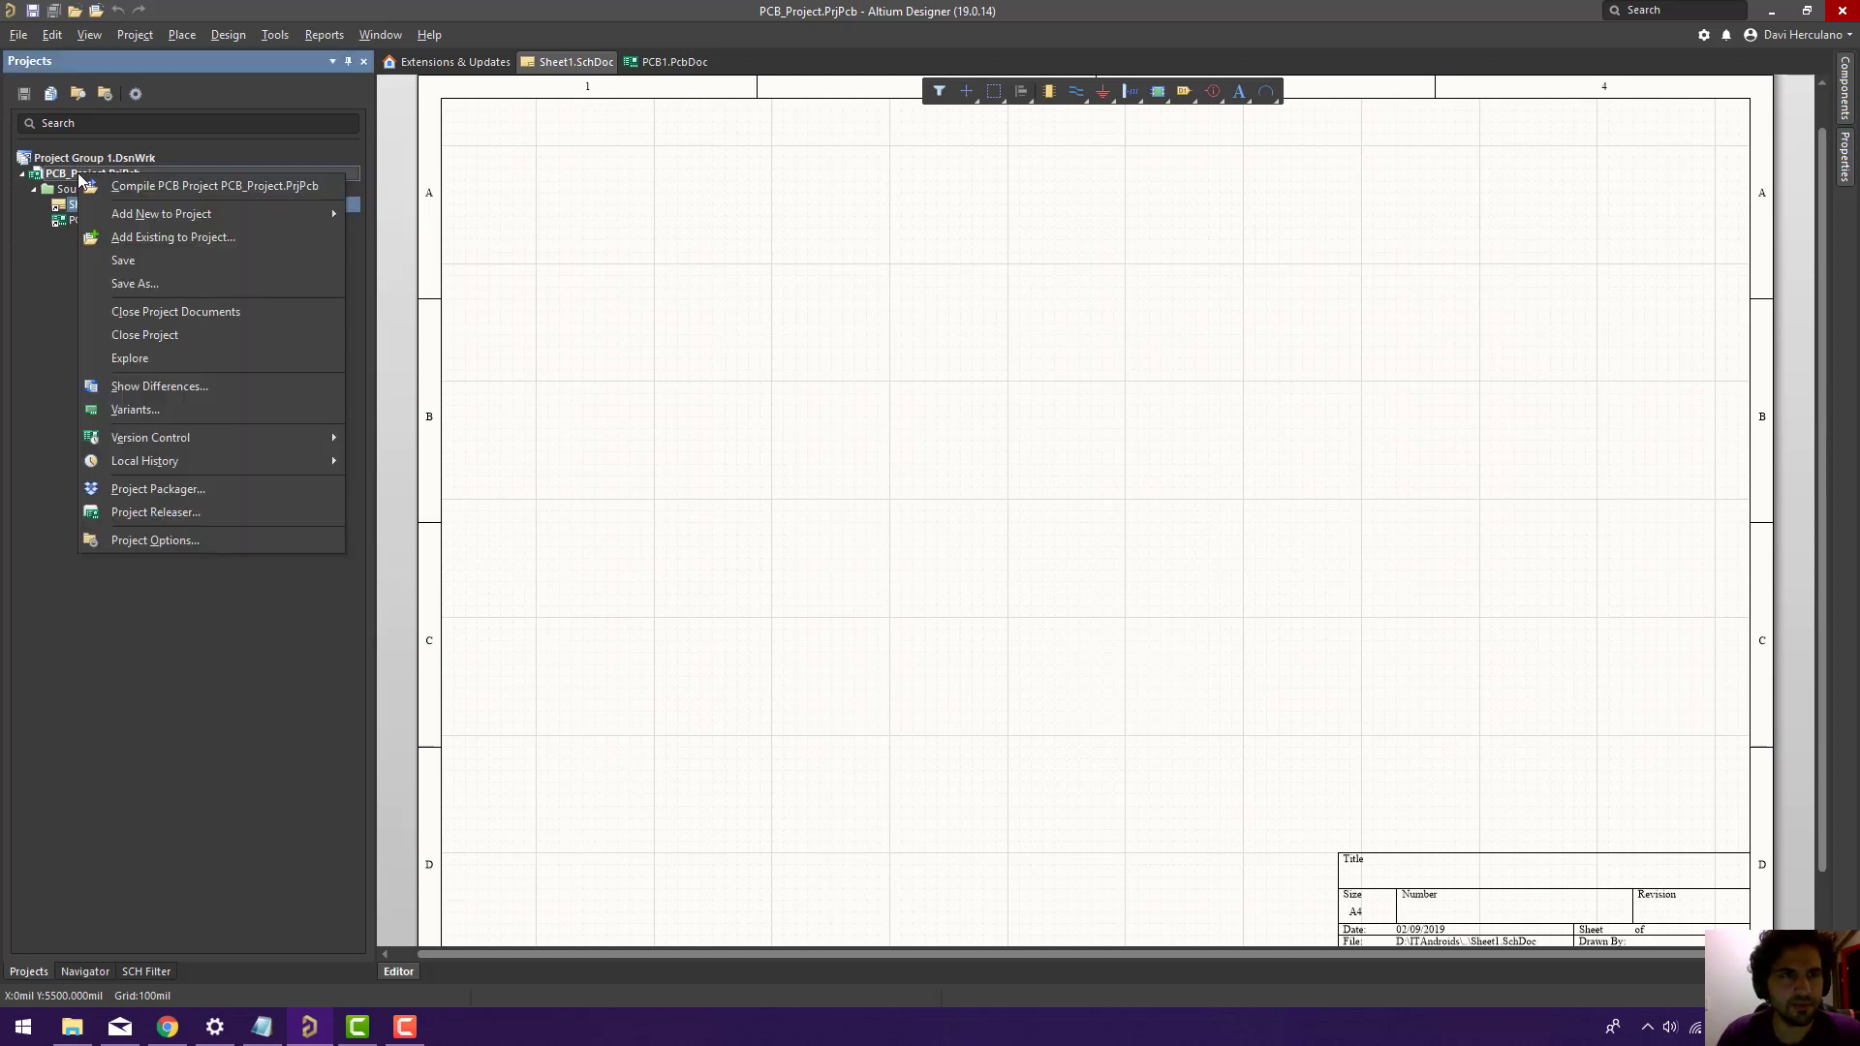
{"action": "mouse_move", "coordinate": [159, 212]}
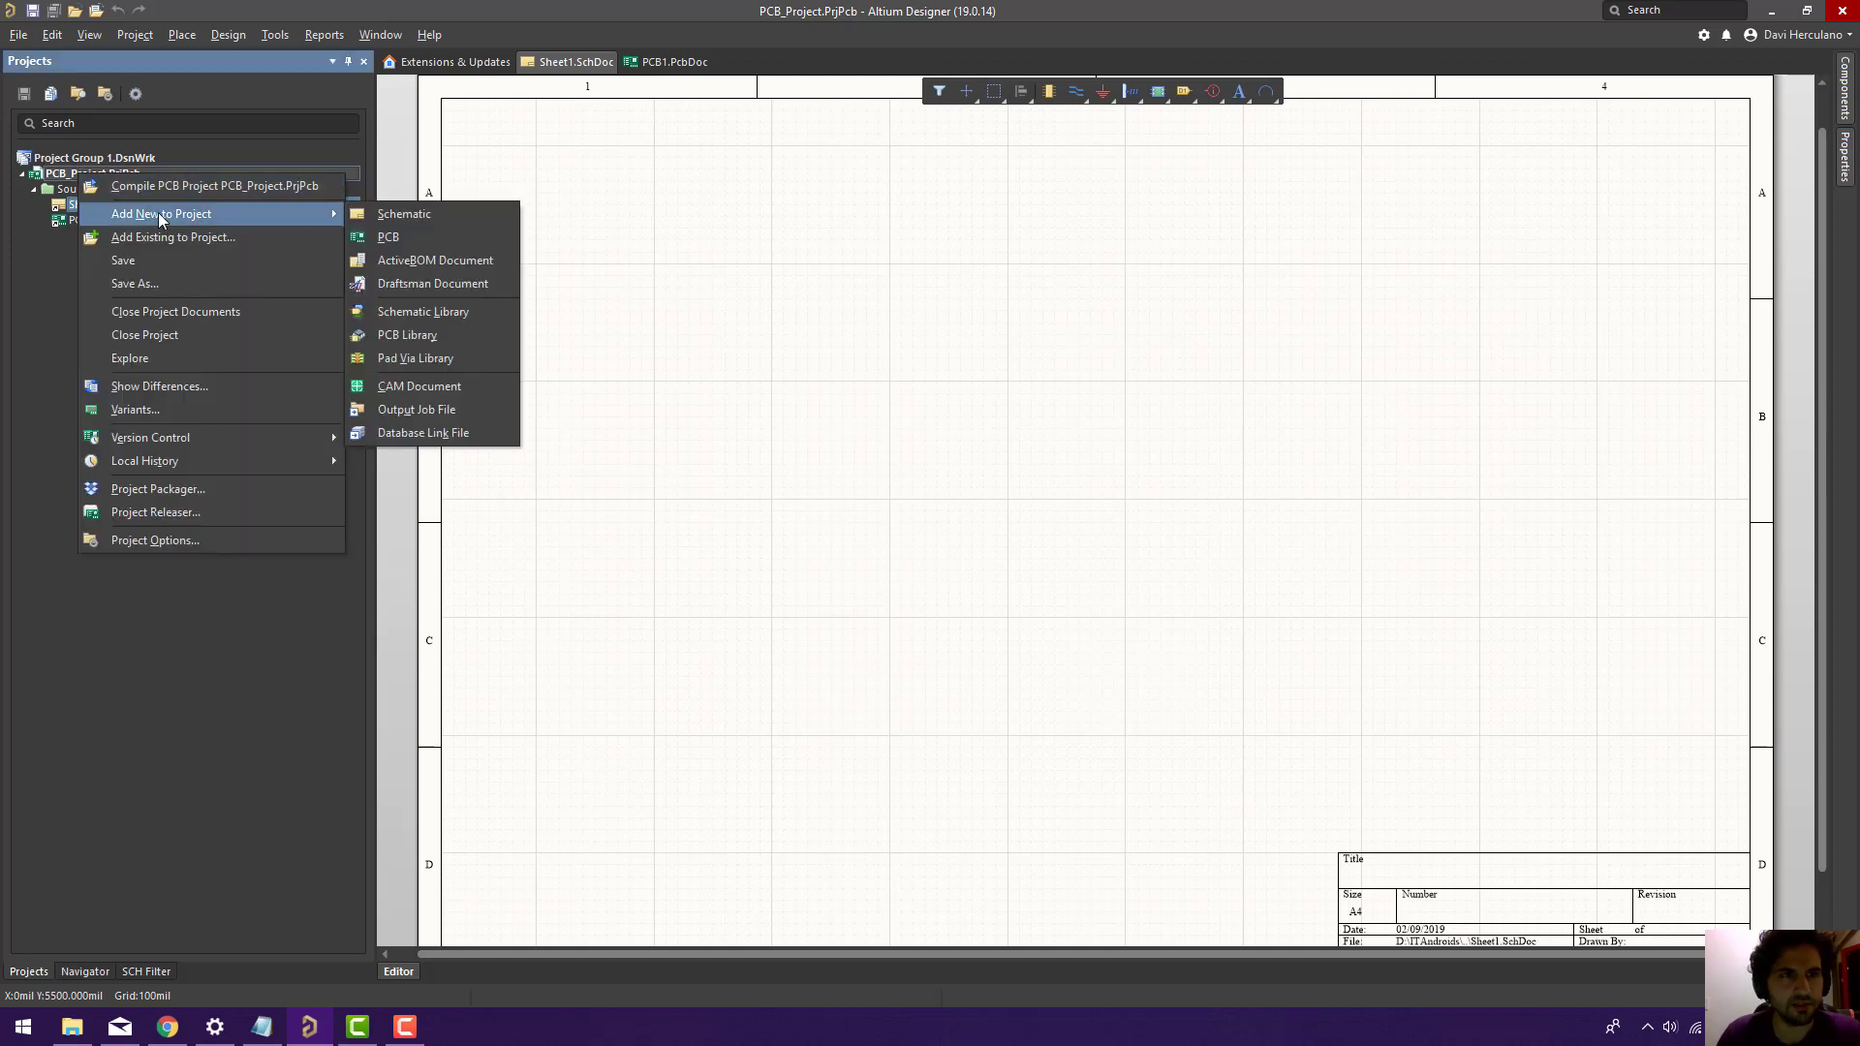
{"action": "left_click", "coordinate": [463, 311]}
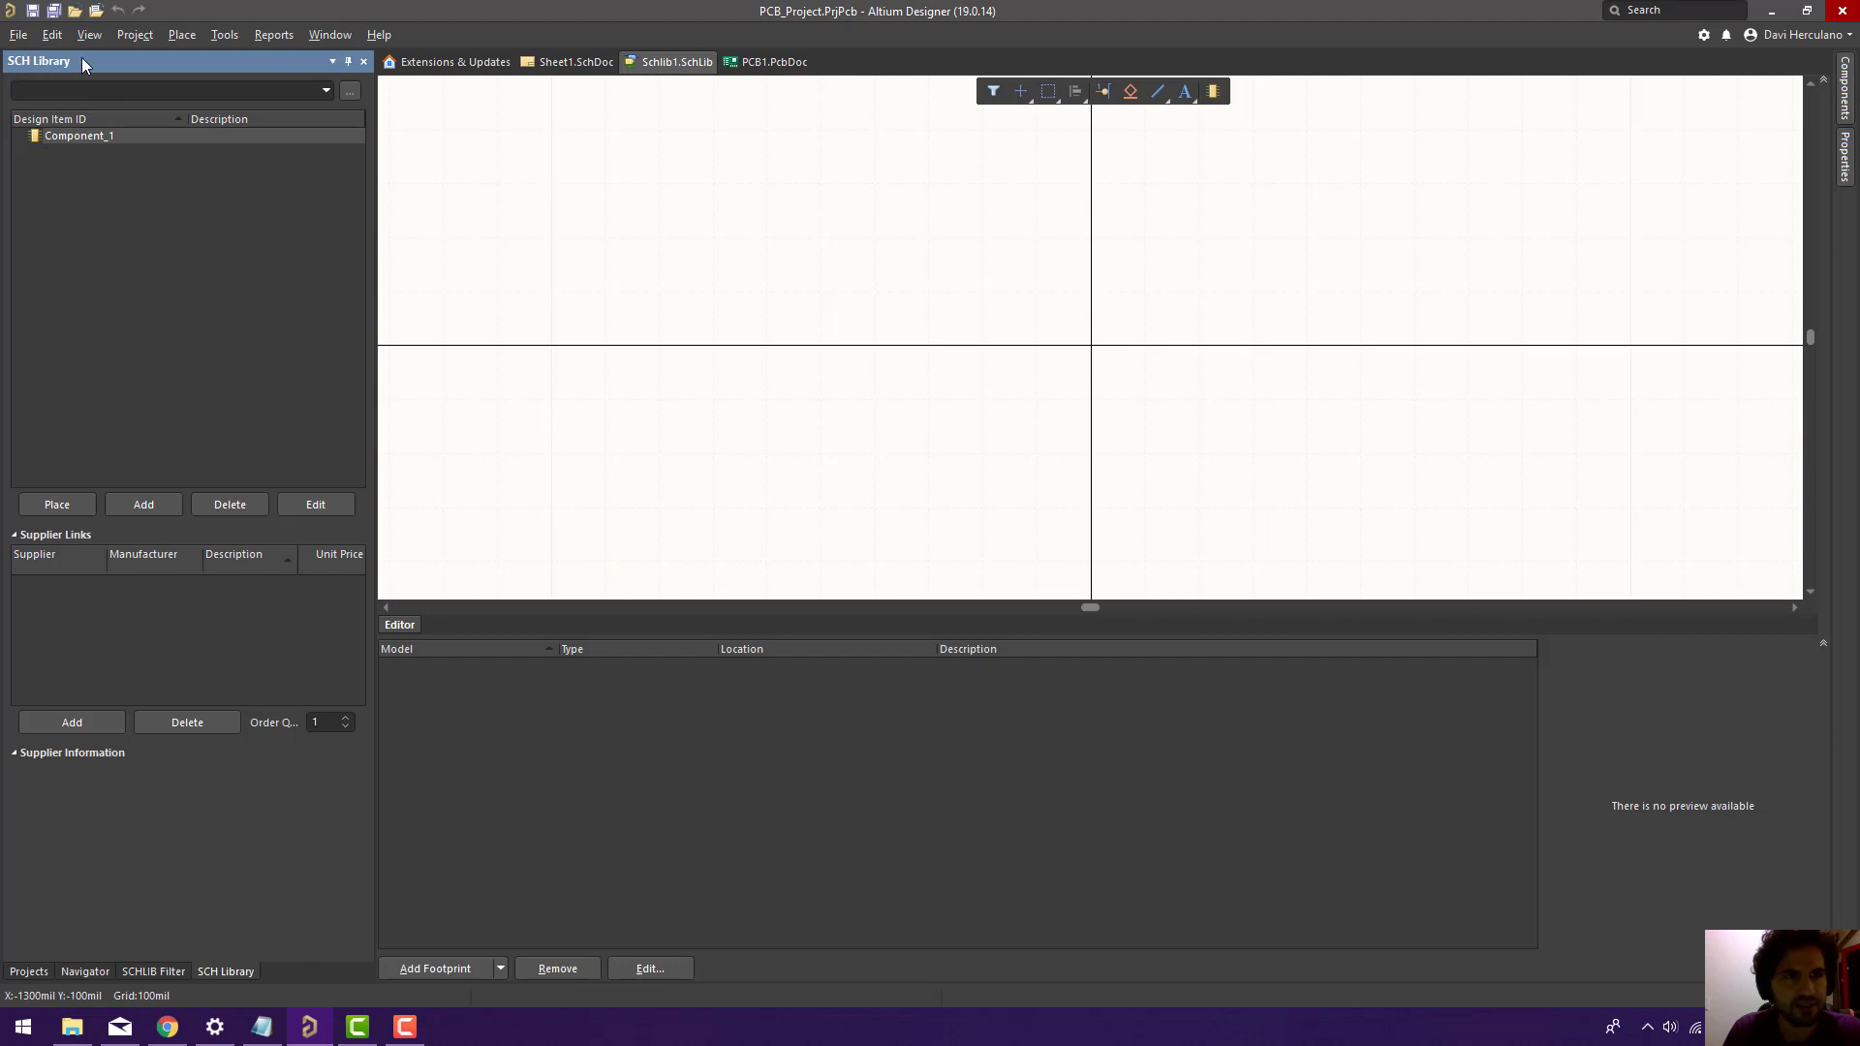
{"action": "left_click", "coordinate": [45, 973]}
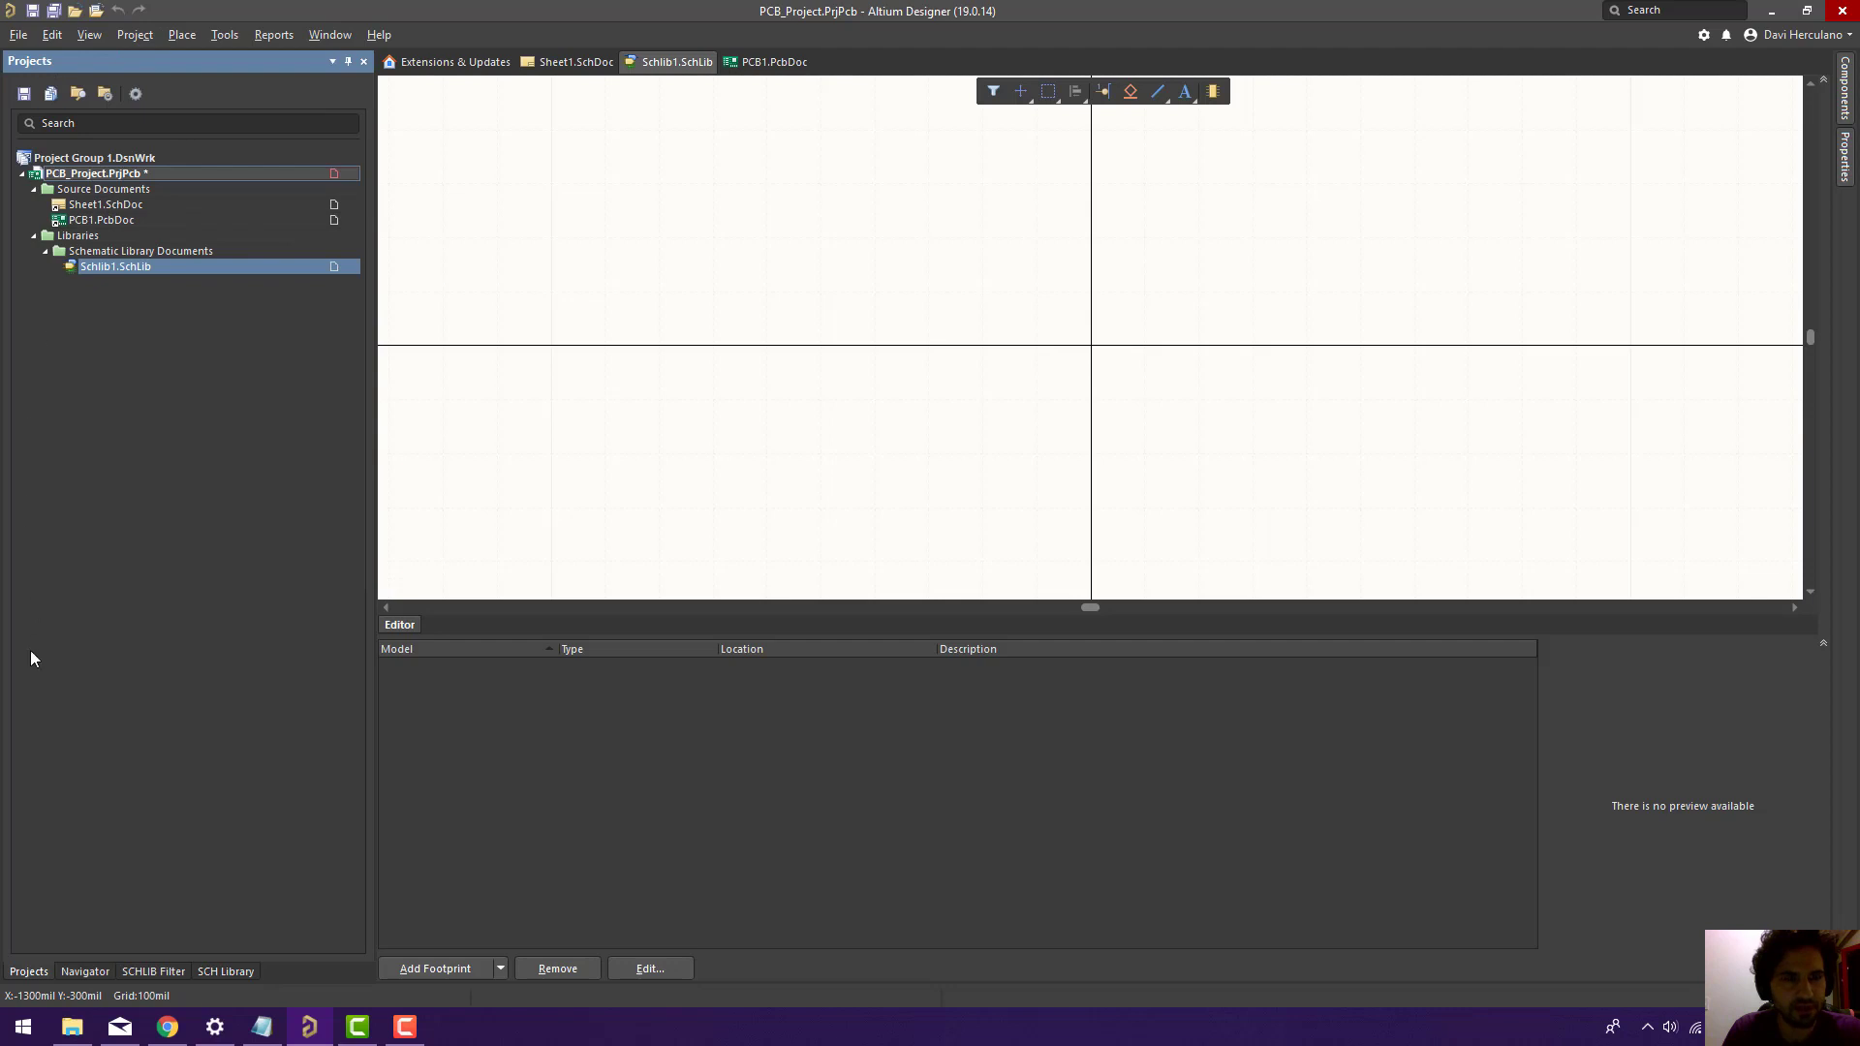
{"action": "left_click", "coordinate": [221, 971]}
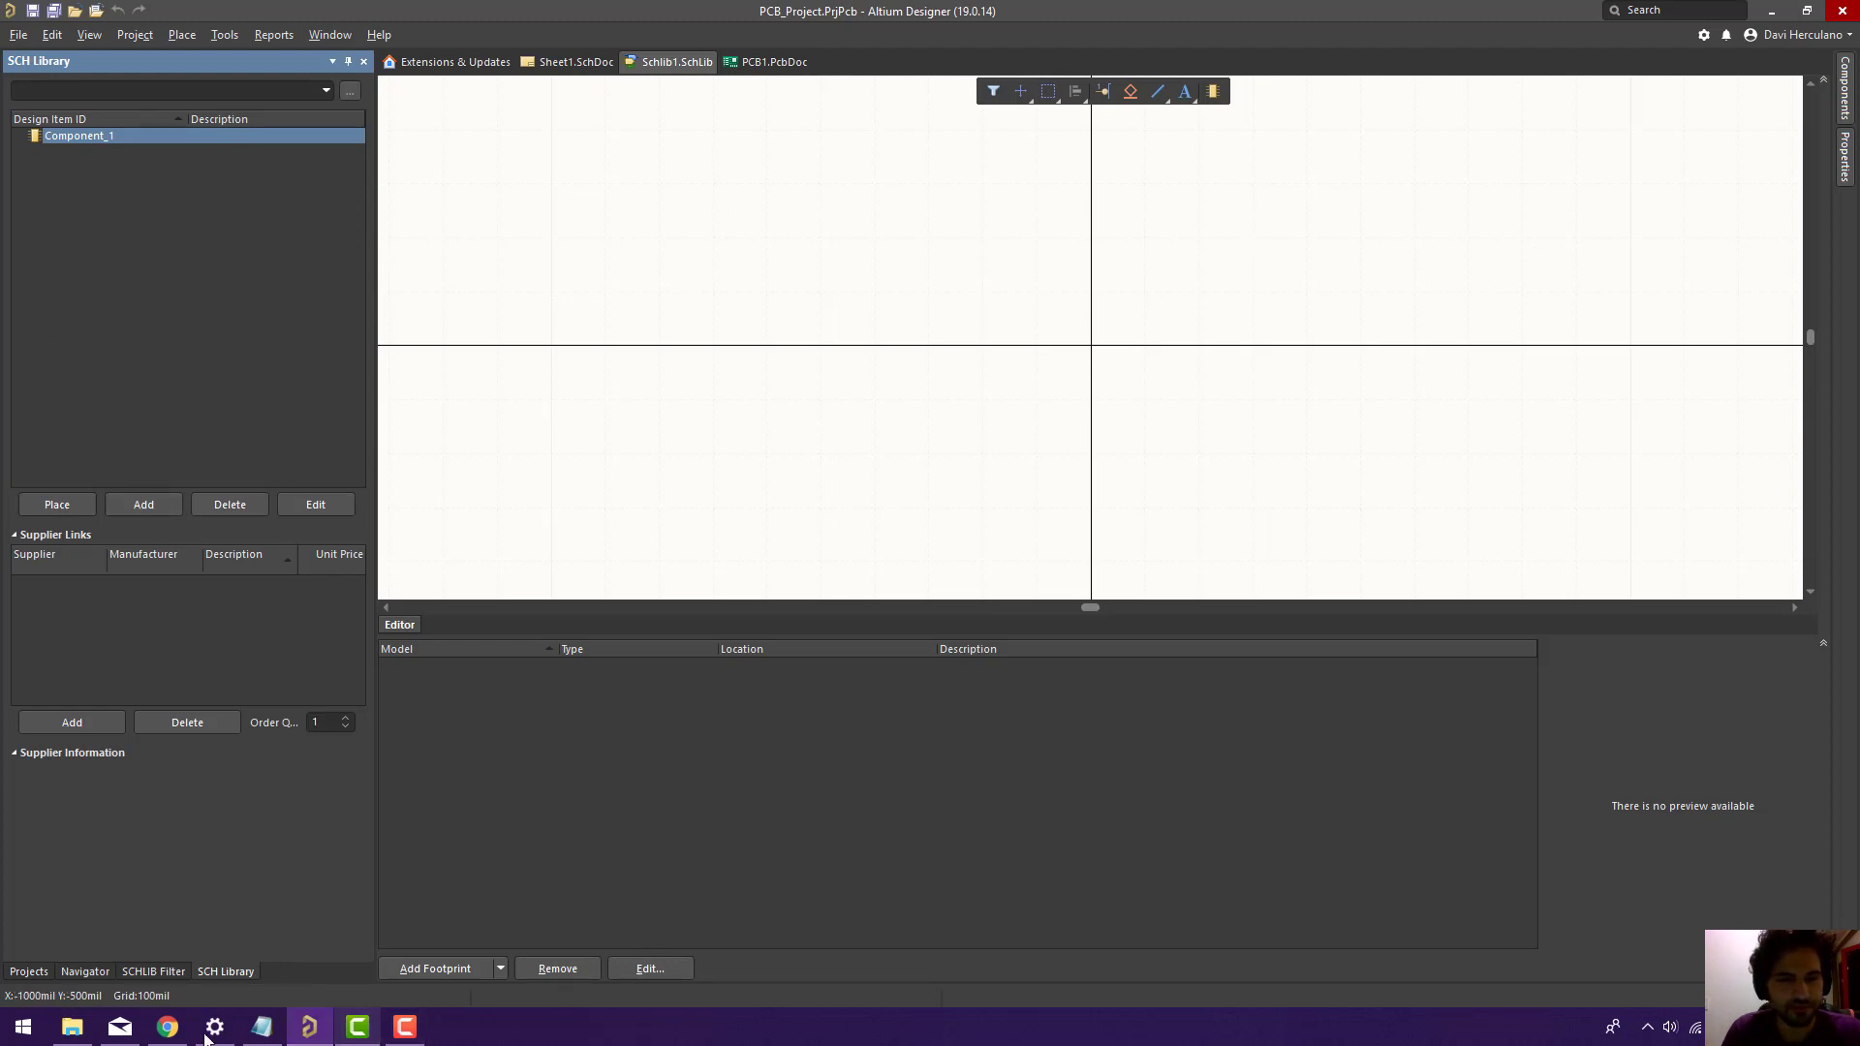
Switch to Chrome and examine the Arduino-Pro-Mini reference schematic PDF.
{"action": "left_click", "coordinate": [170, 1029]}
{"action": "scroll", "coordinate": [889, 383], "scroll_direction": "down", "scroll_amount": 1}
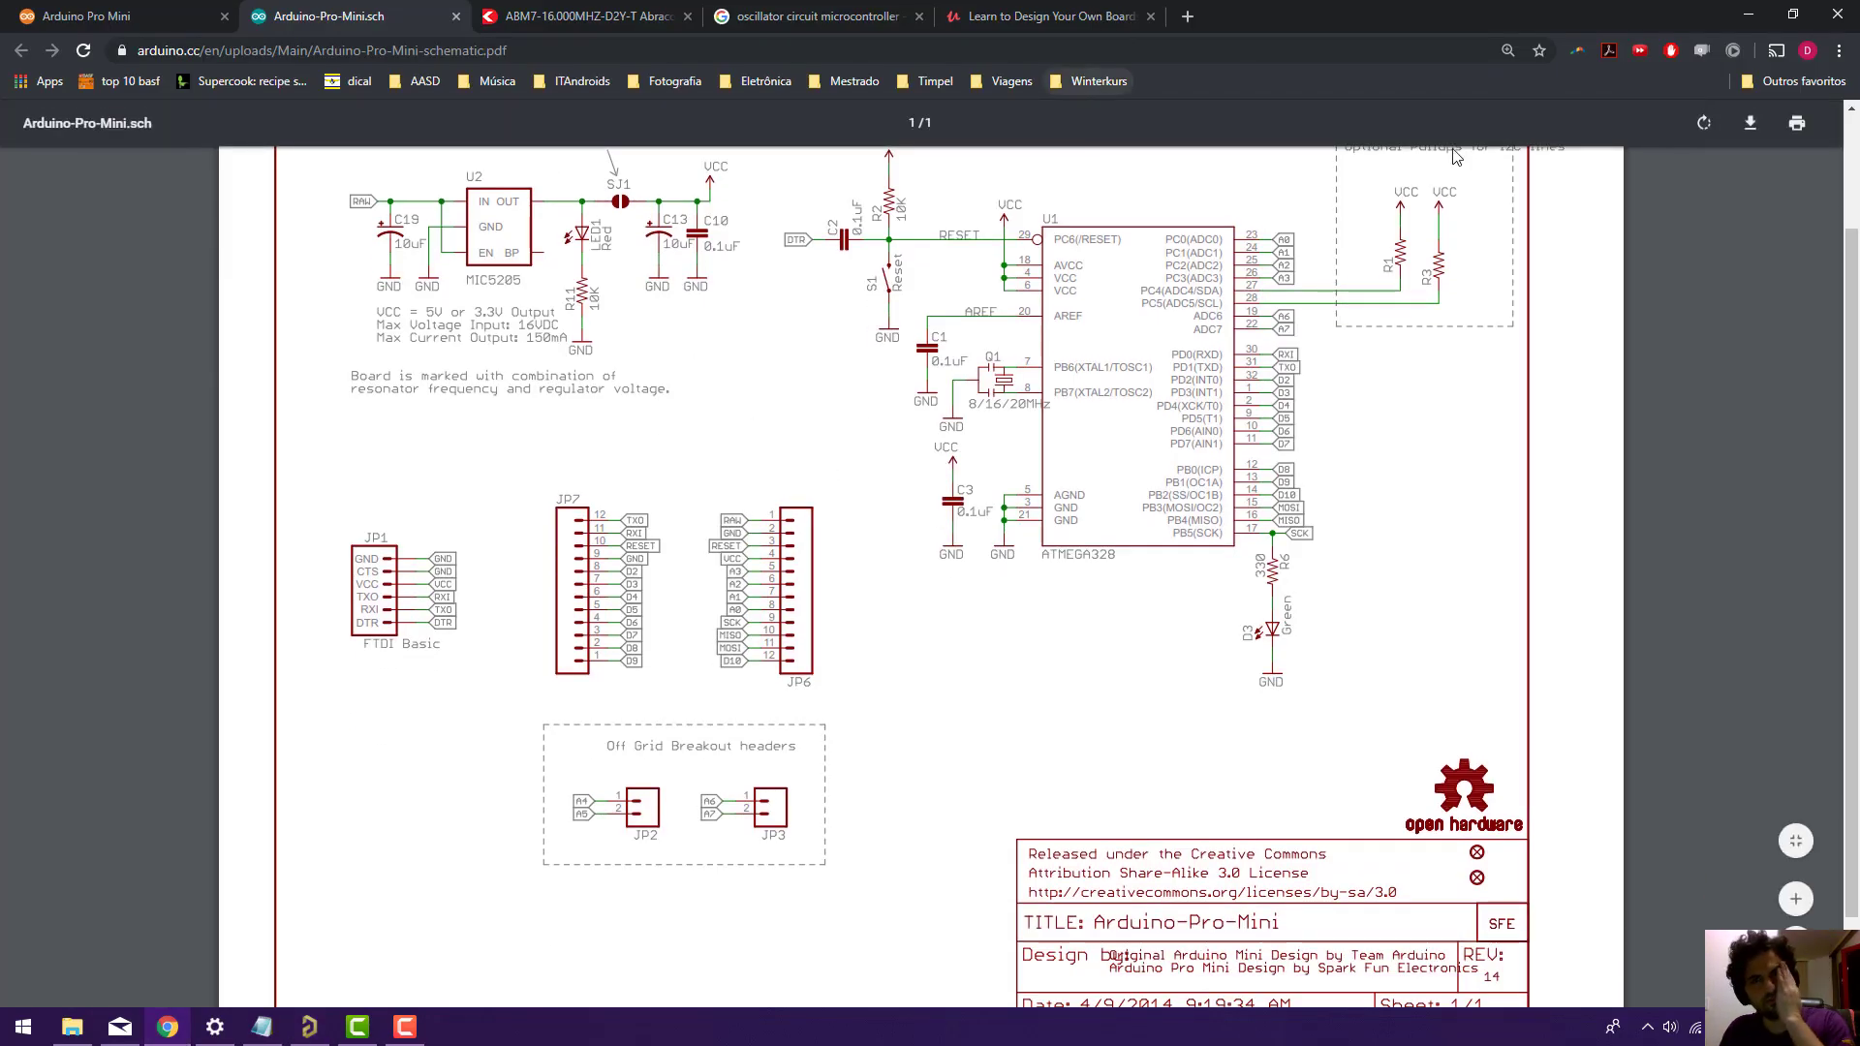
{"action": "scroll", "coordinate": [792, 608], "scroll_direction": "up", "scroll_amount": 1}
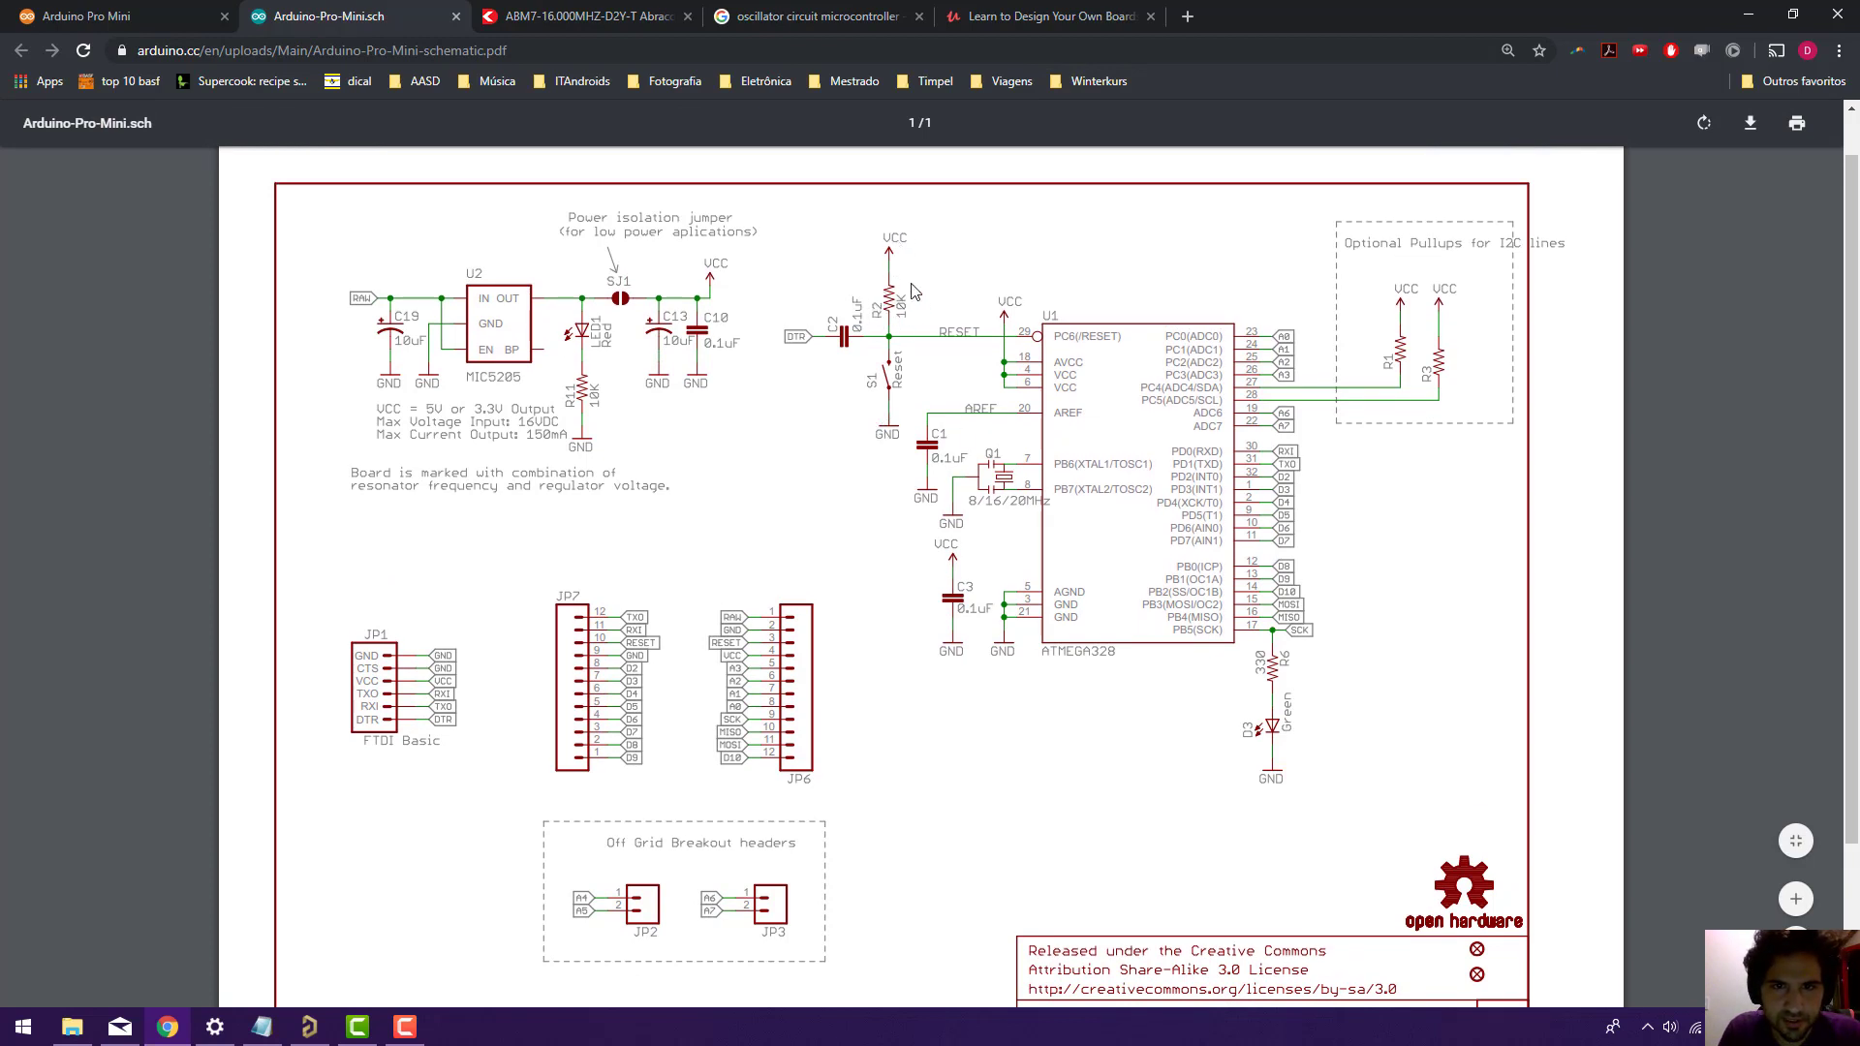
Switch to Altium Designer and add a component named Res_10k to the schematic library.
{"action": "key", "text": "alt+Tab"}
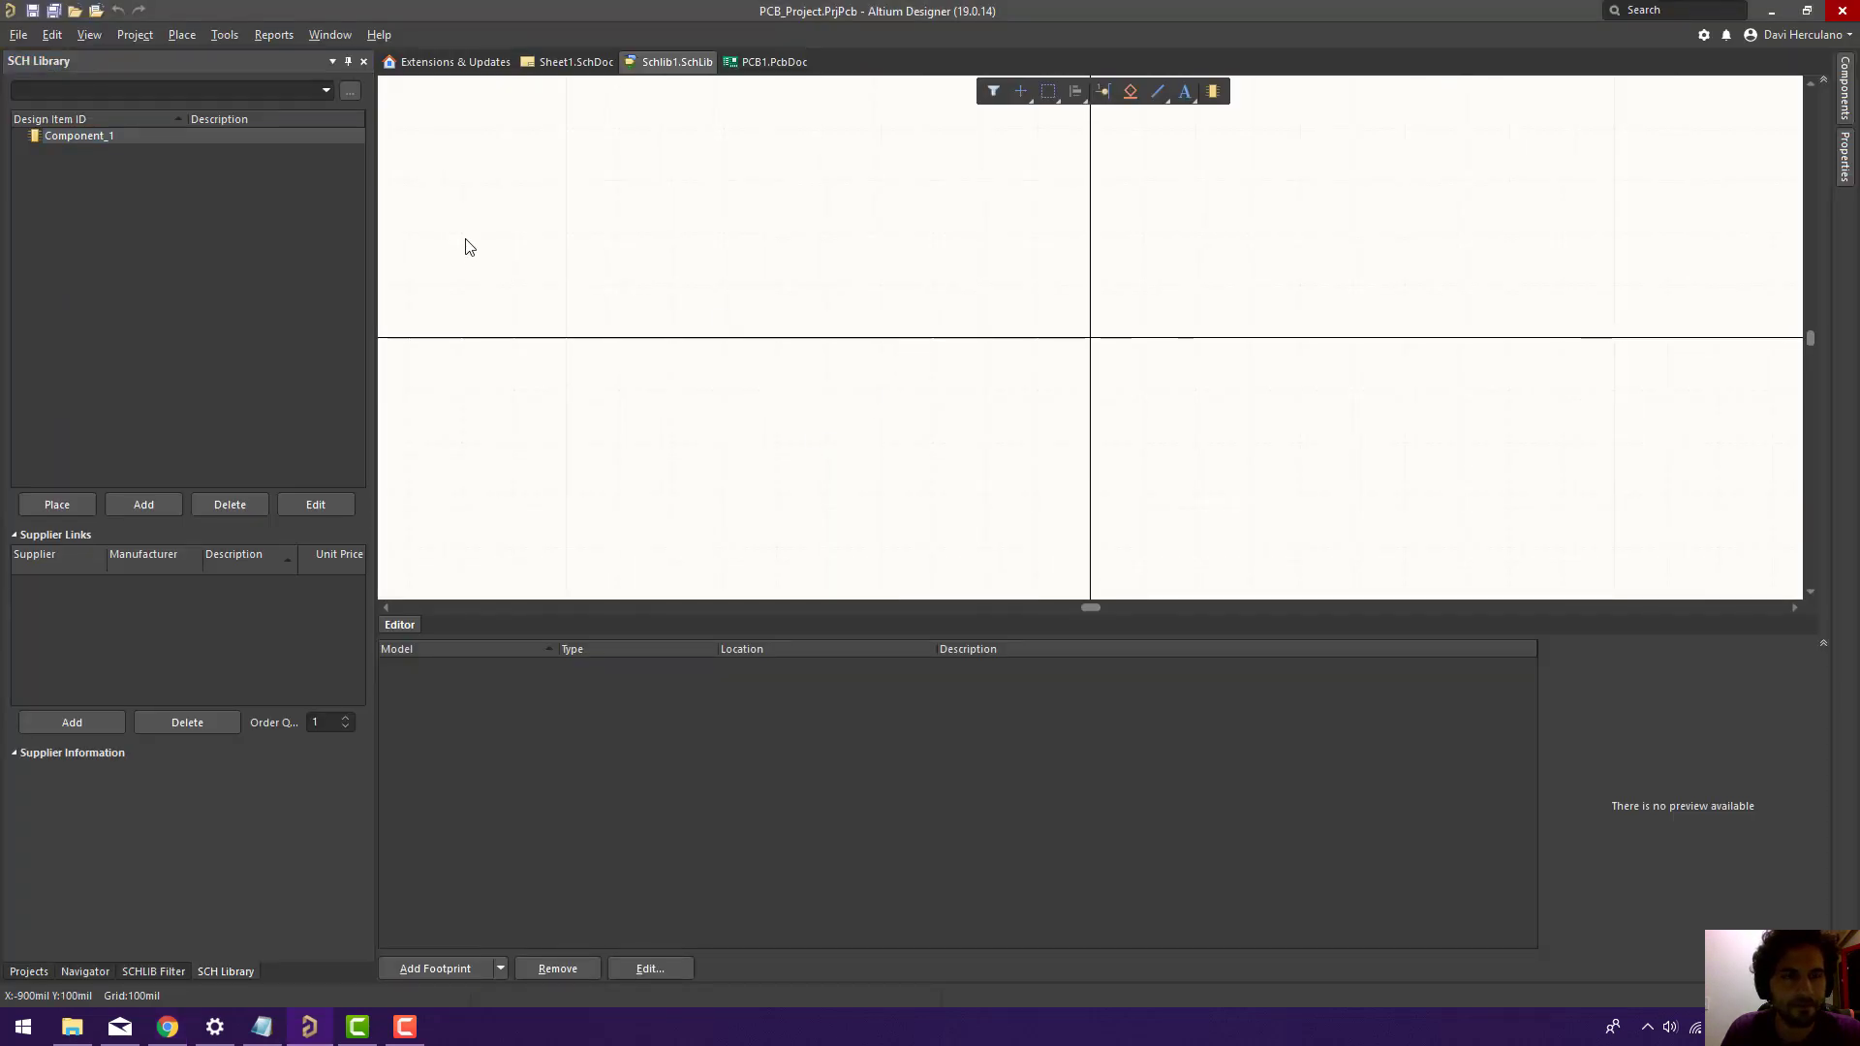
{"action": "left_click", "coordinate": [126, 504]}
{"action": "type", "text": "Re"}
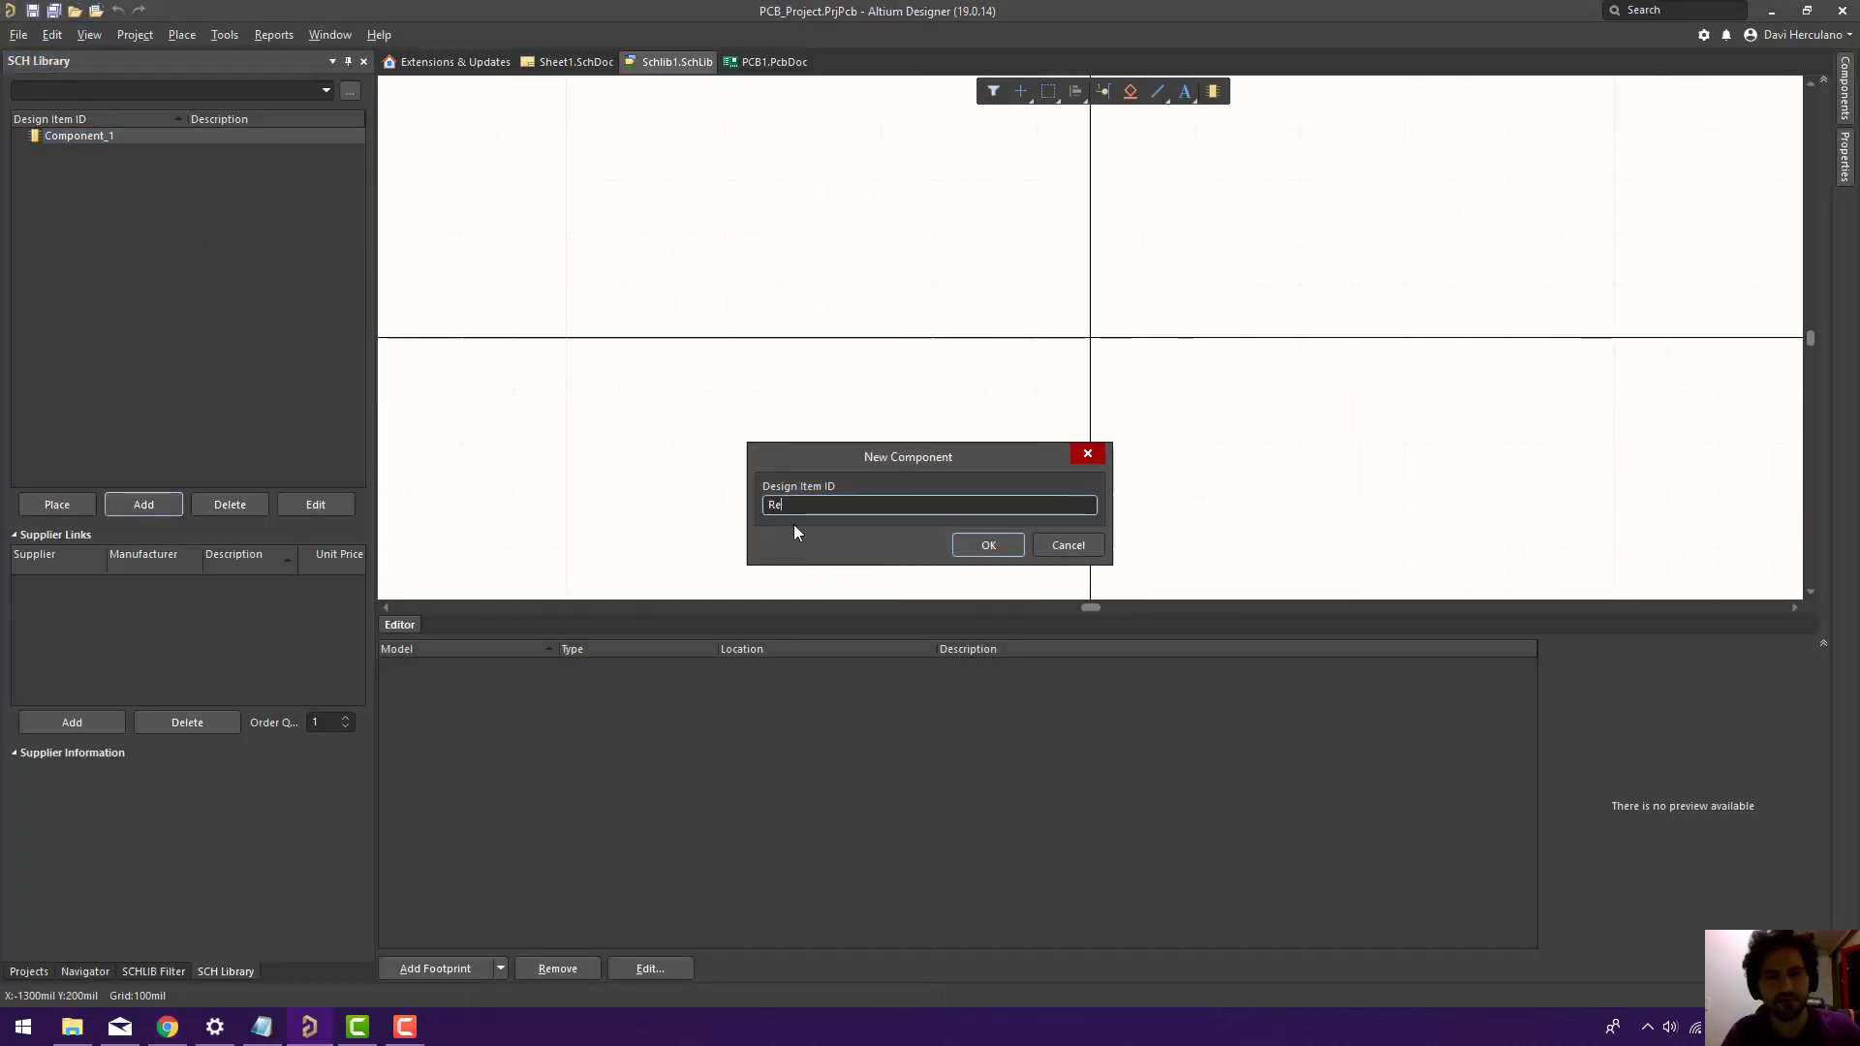
{"action": "type", "text": "s_10k"}
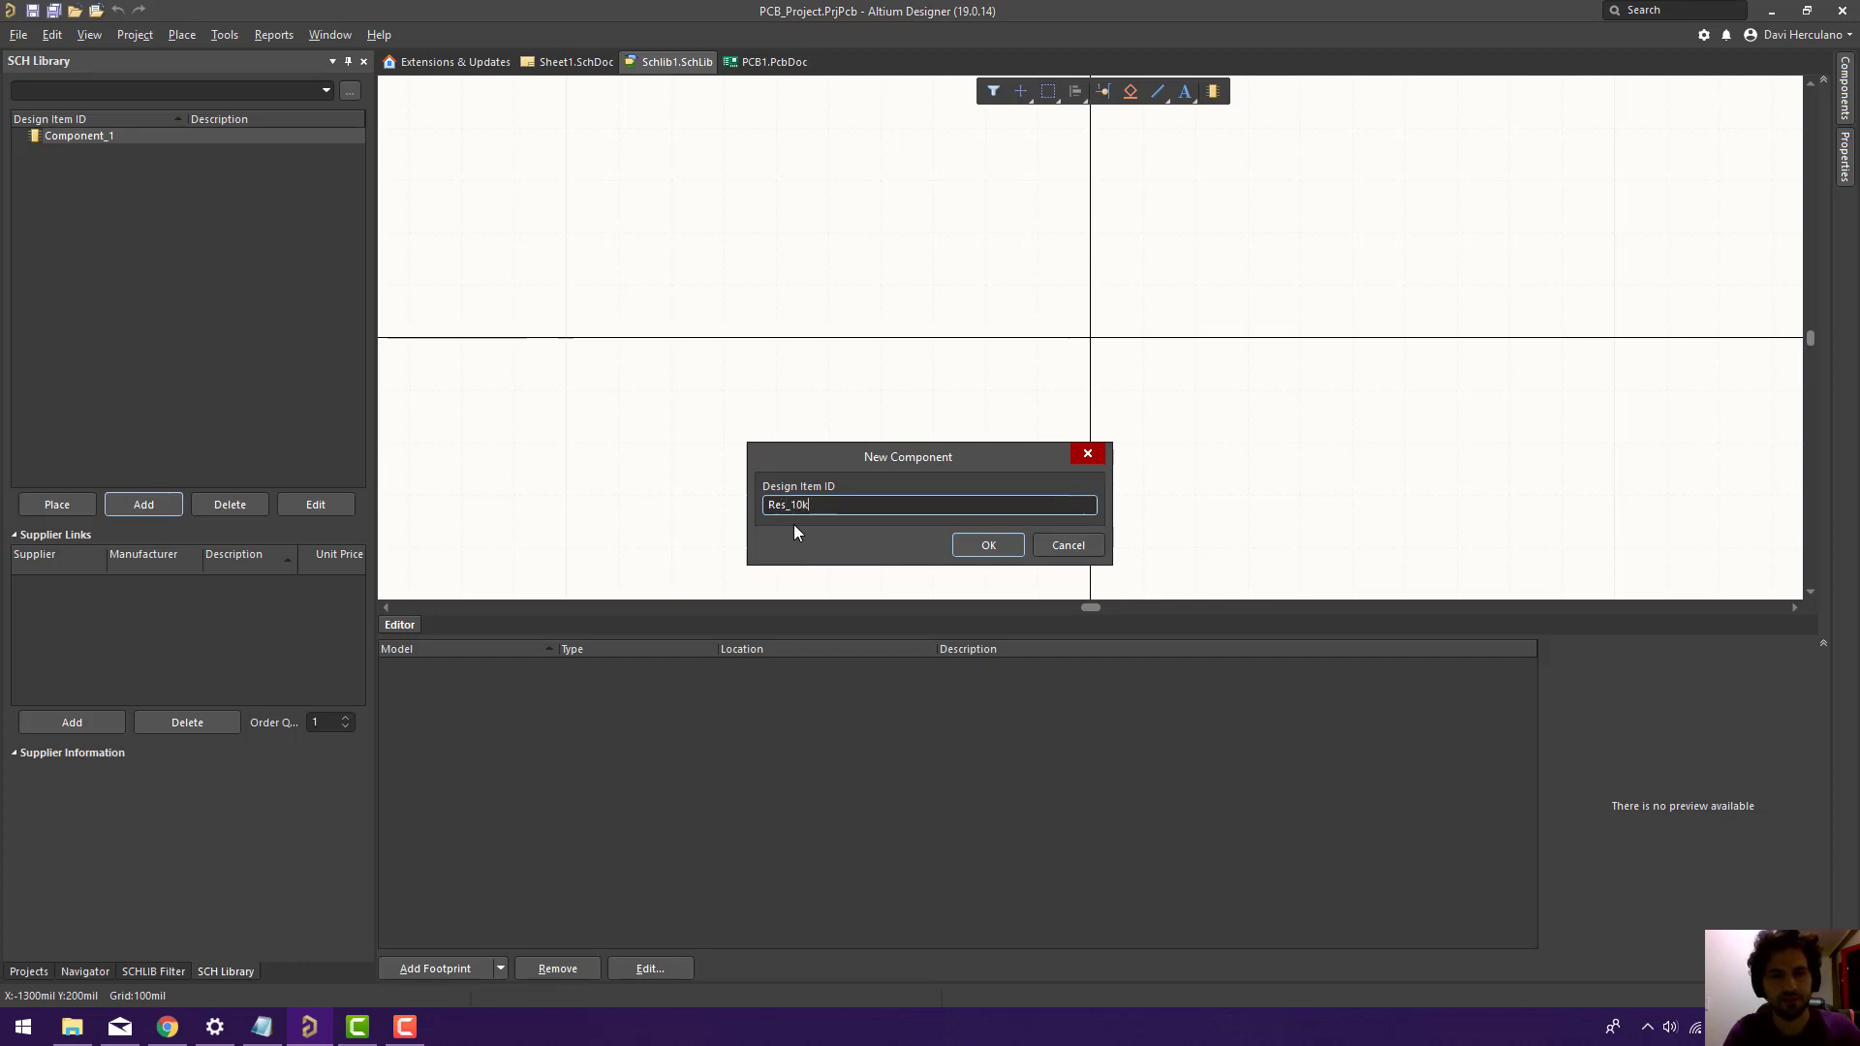
{"action": "left_click", "coordinate": [987, 545]}
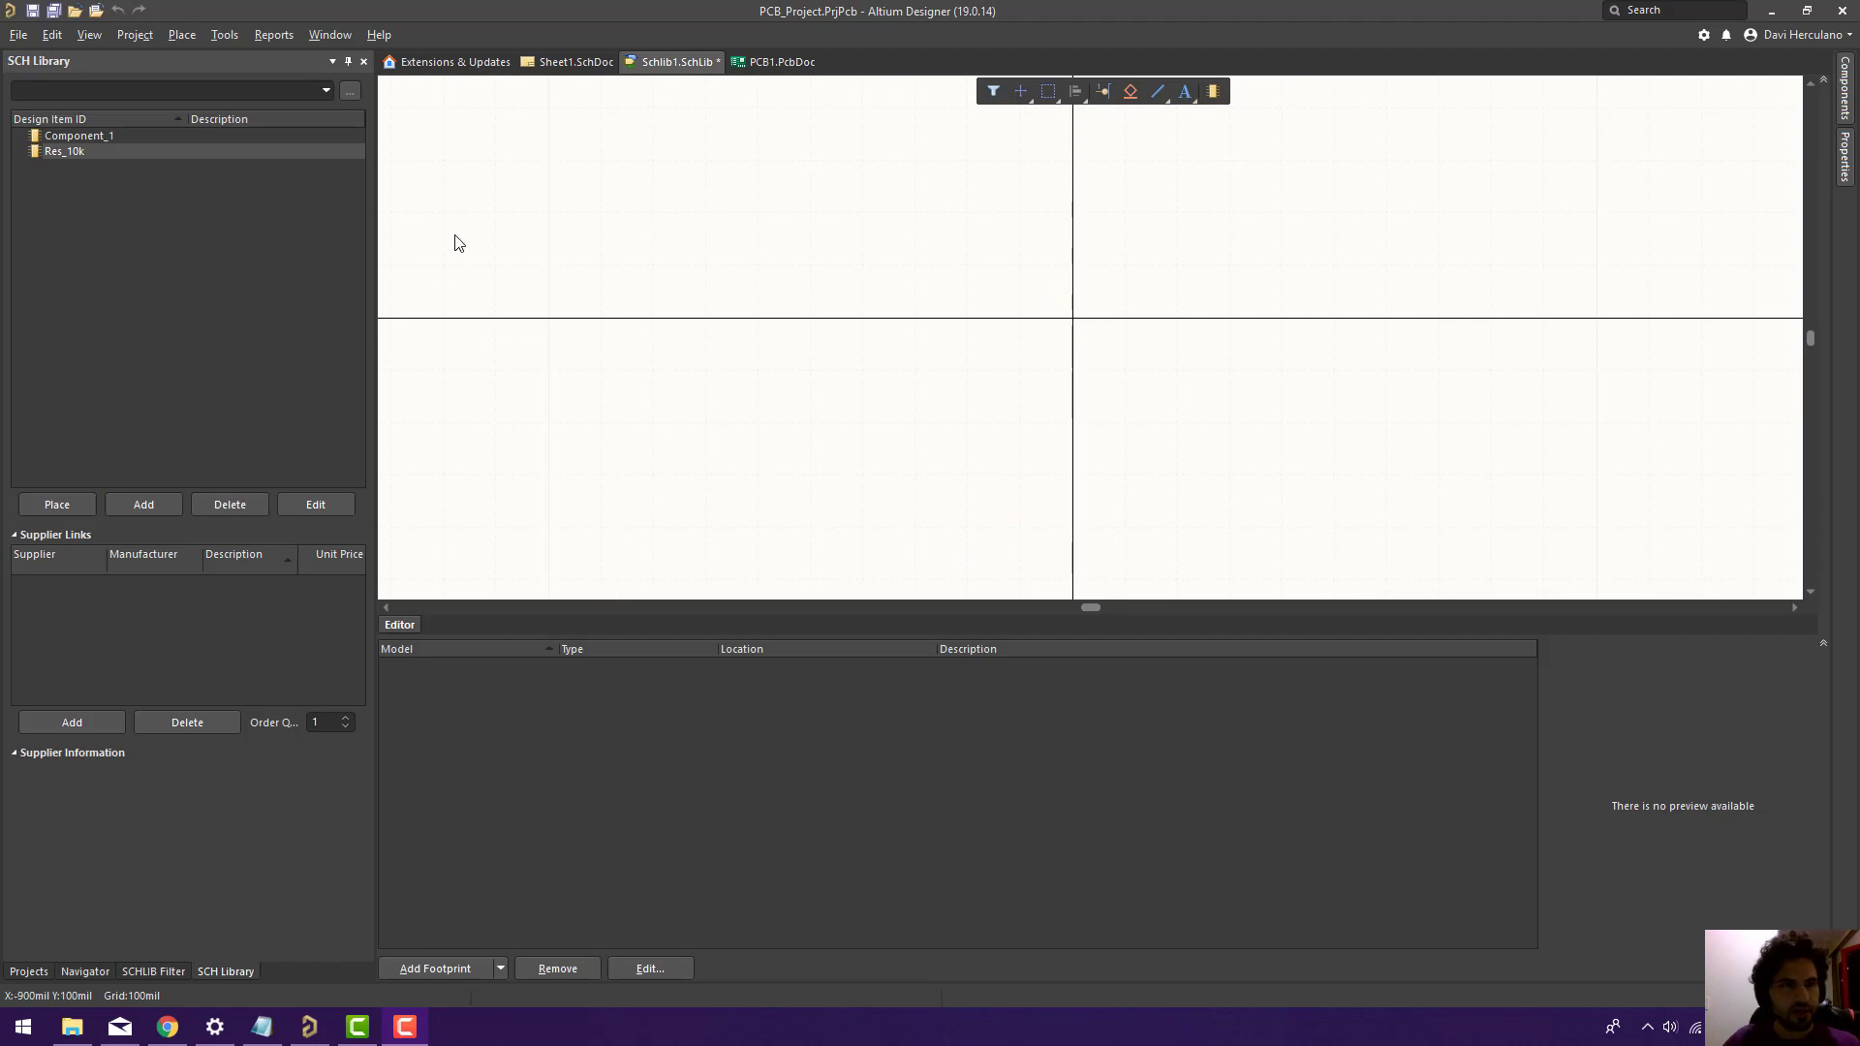
{"action": "double_click", "coordinate": [66, 153]}
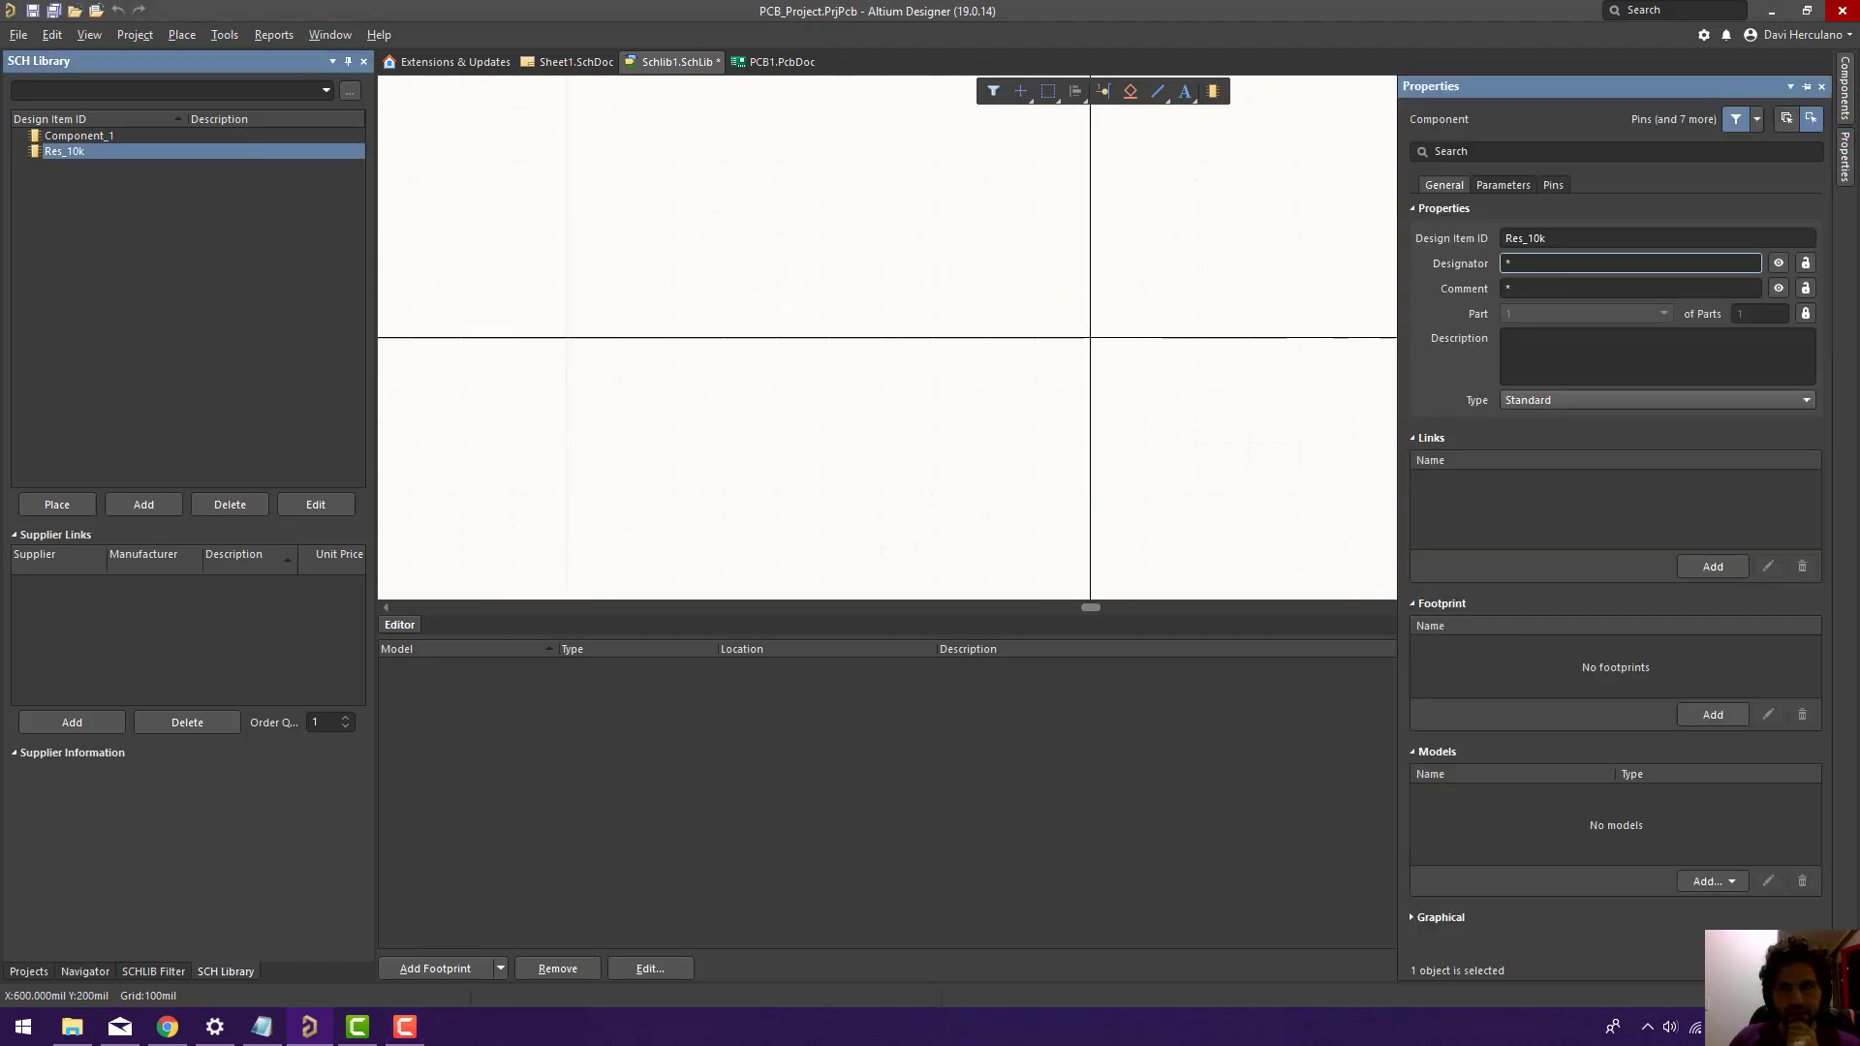
{"action": "left_click", "coordinate": [1847, 97]}
{"action": "left_click", "coordinate": [1850, 105]}
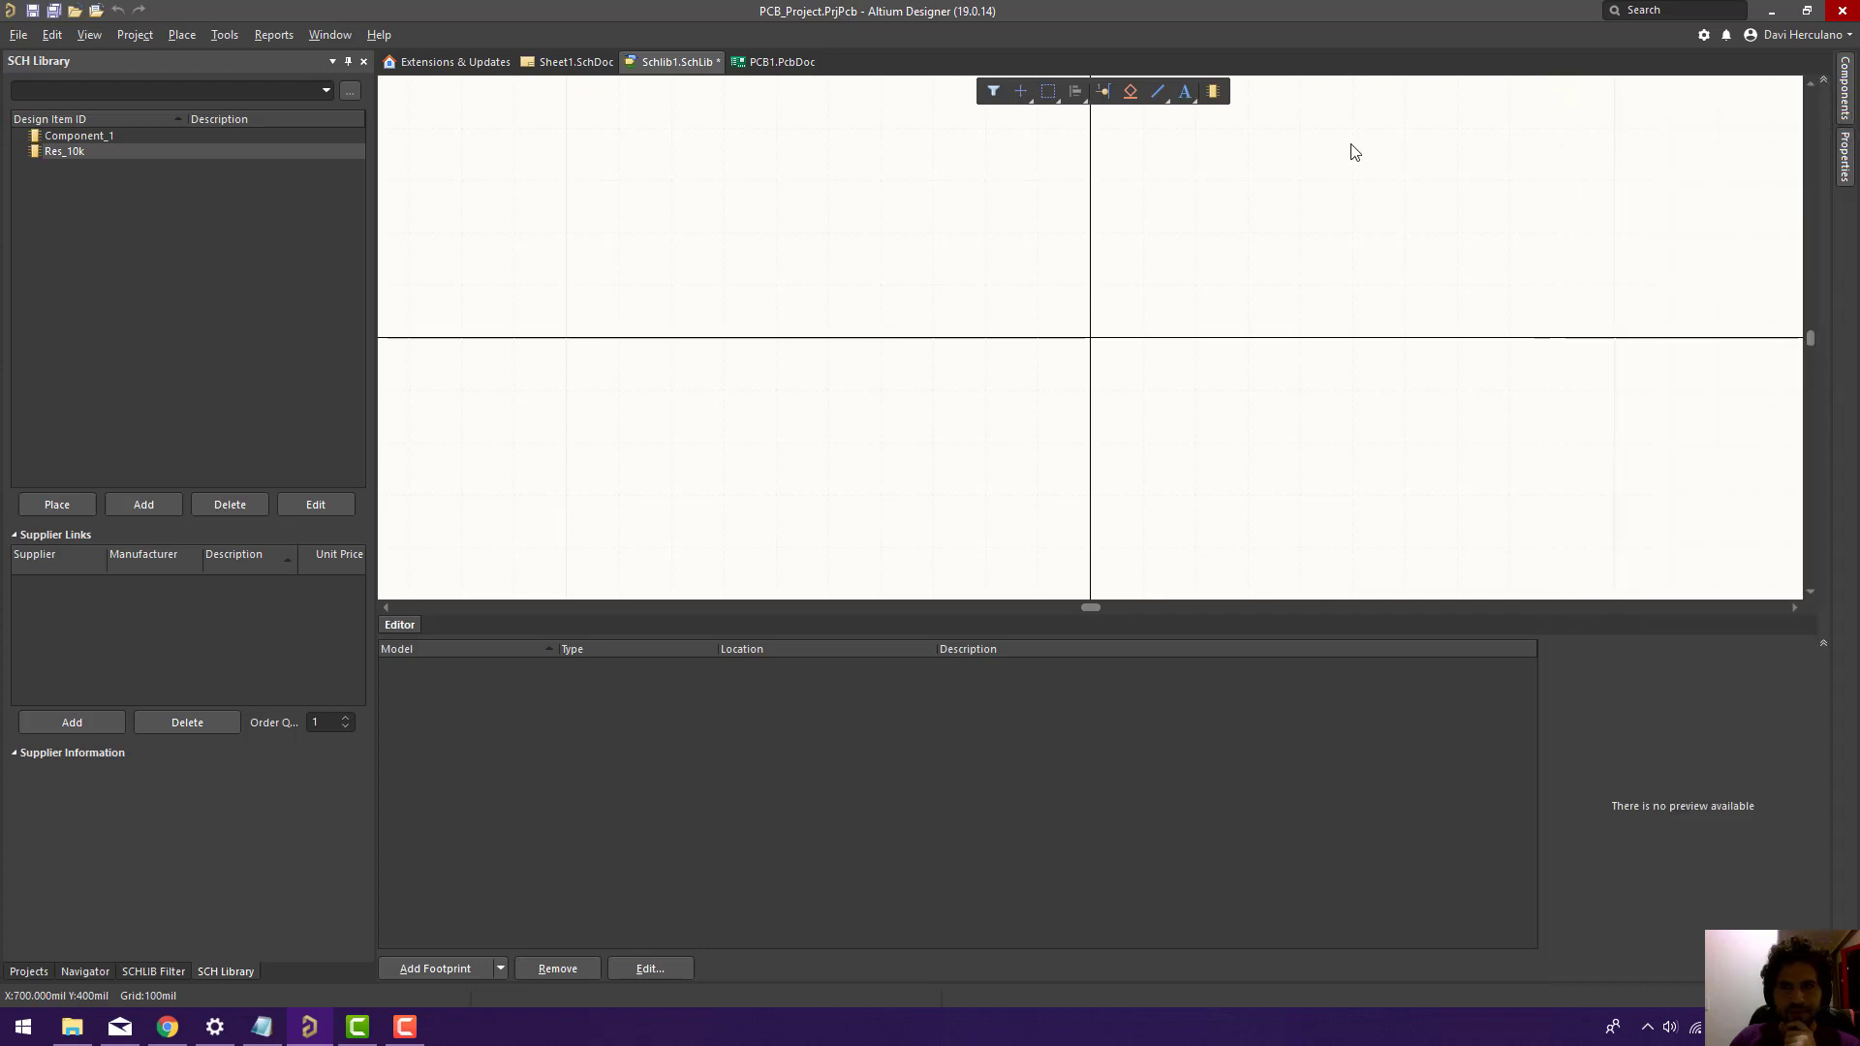
Place a horizontal pin on the X axis at about X -200 mil, its connection end facing away from the origin.
{"action": "left_click", "coordinate": [1104, 93]}
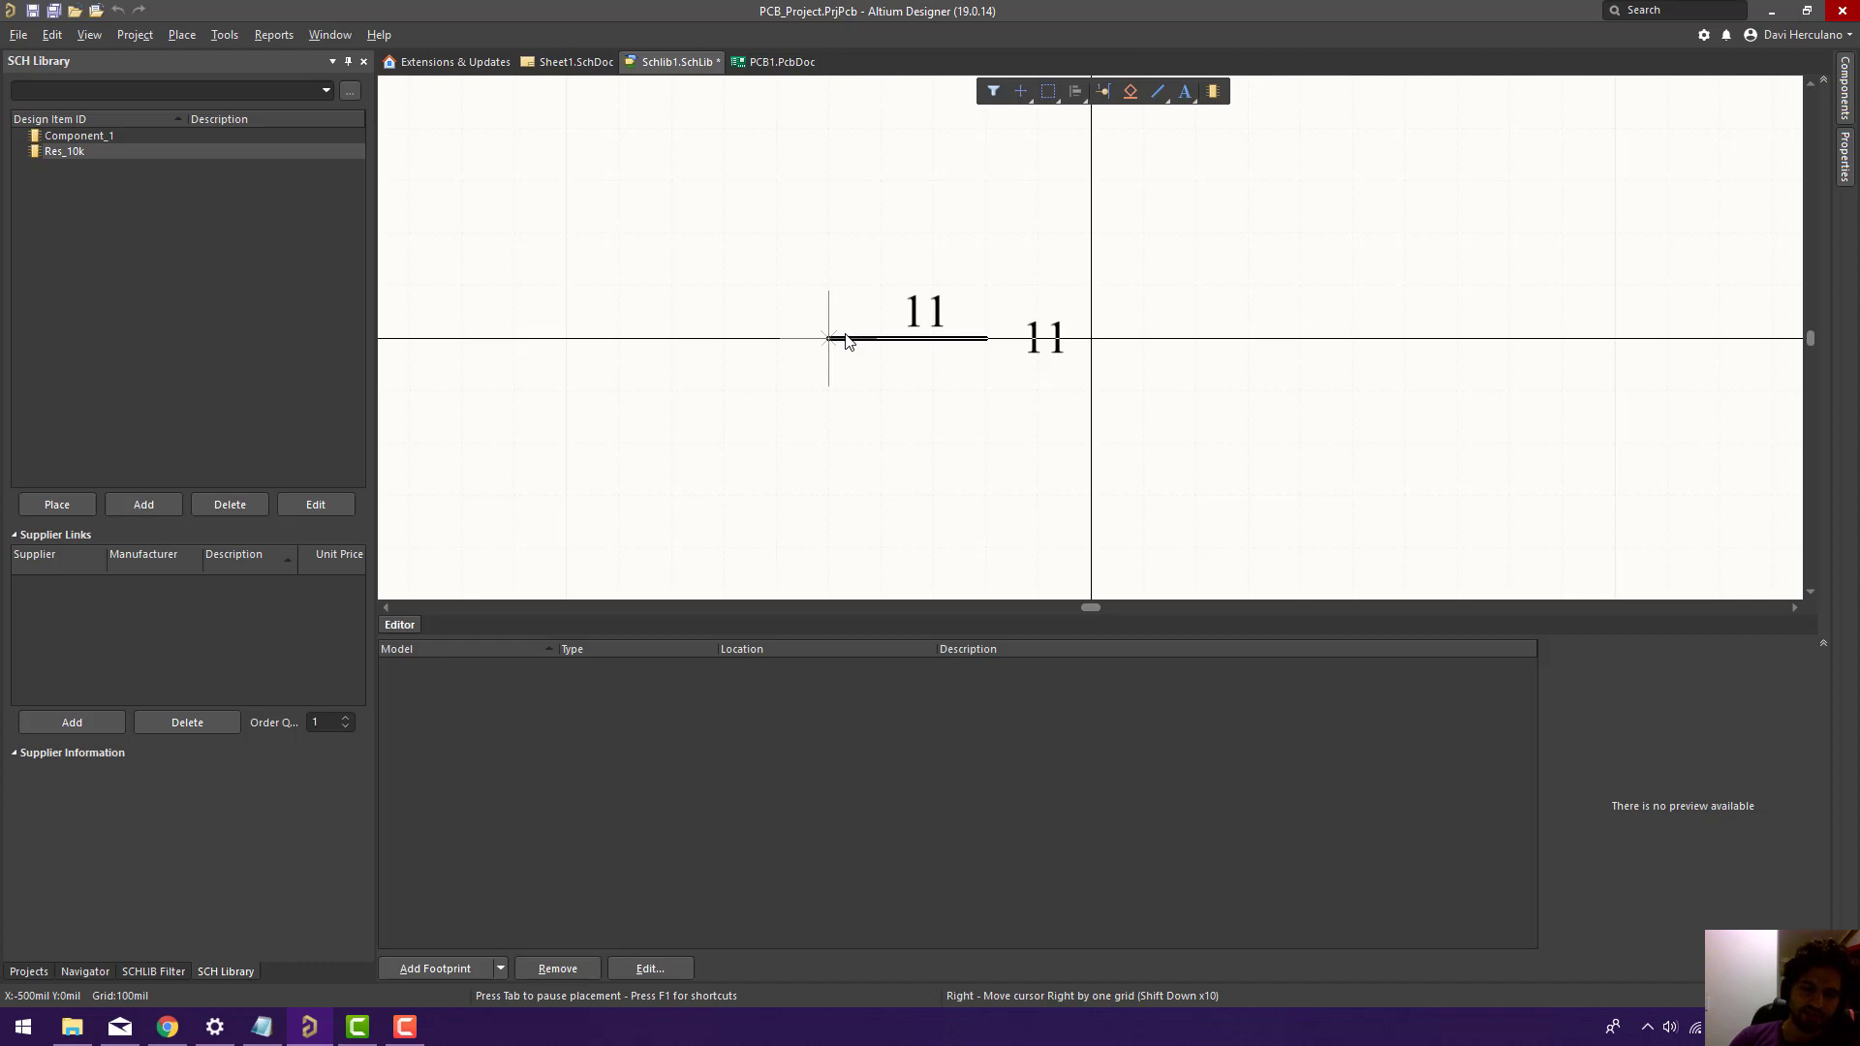
{"action": "key", "text": "space"}
{"action": "key", "text": "space"}
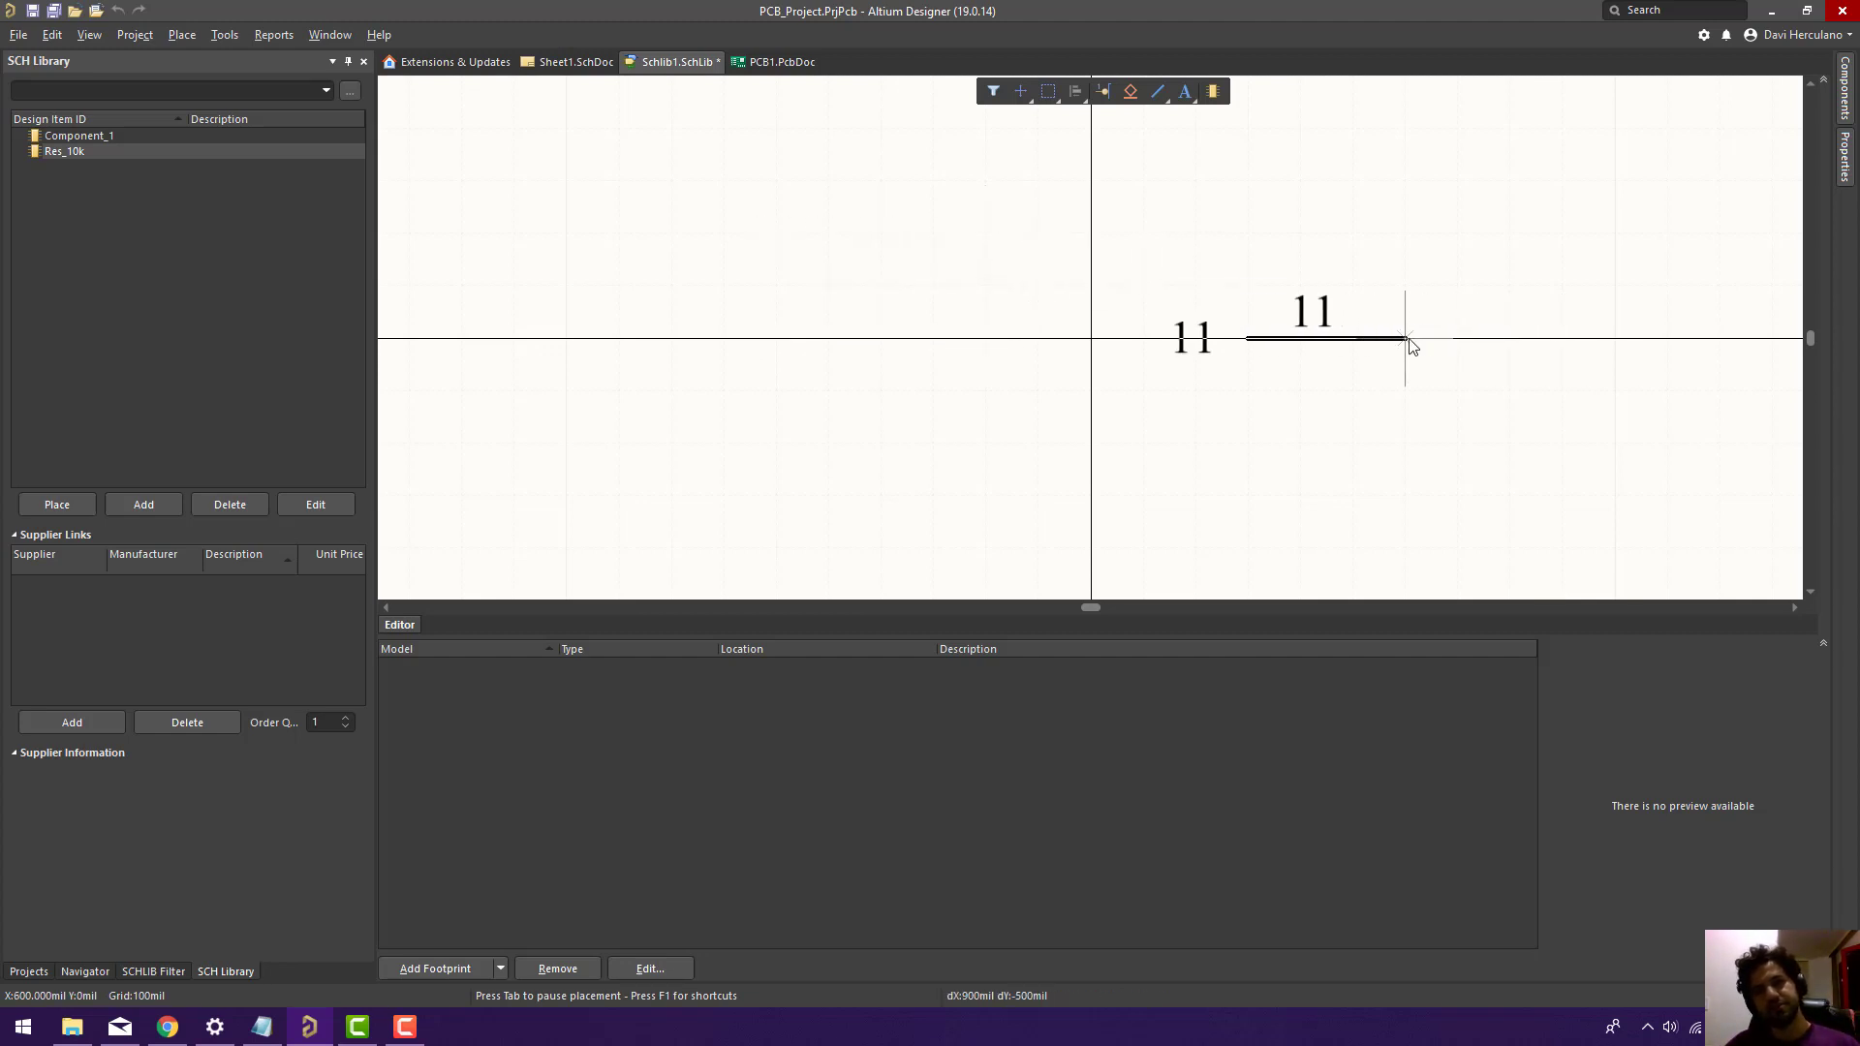
{"action": "key", "text": "space"}
{"action": "key", "text": "space"}
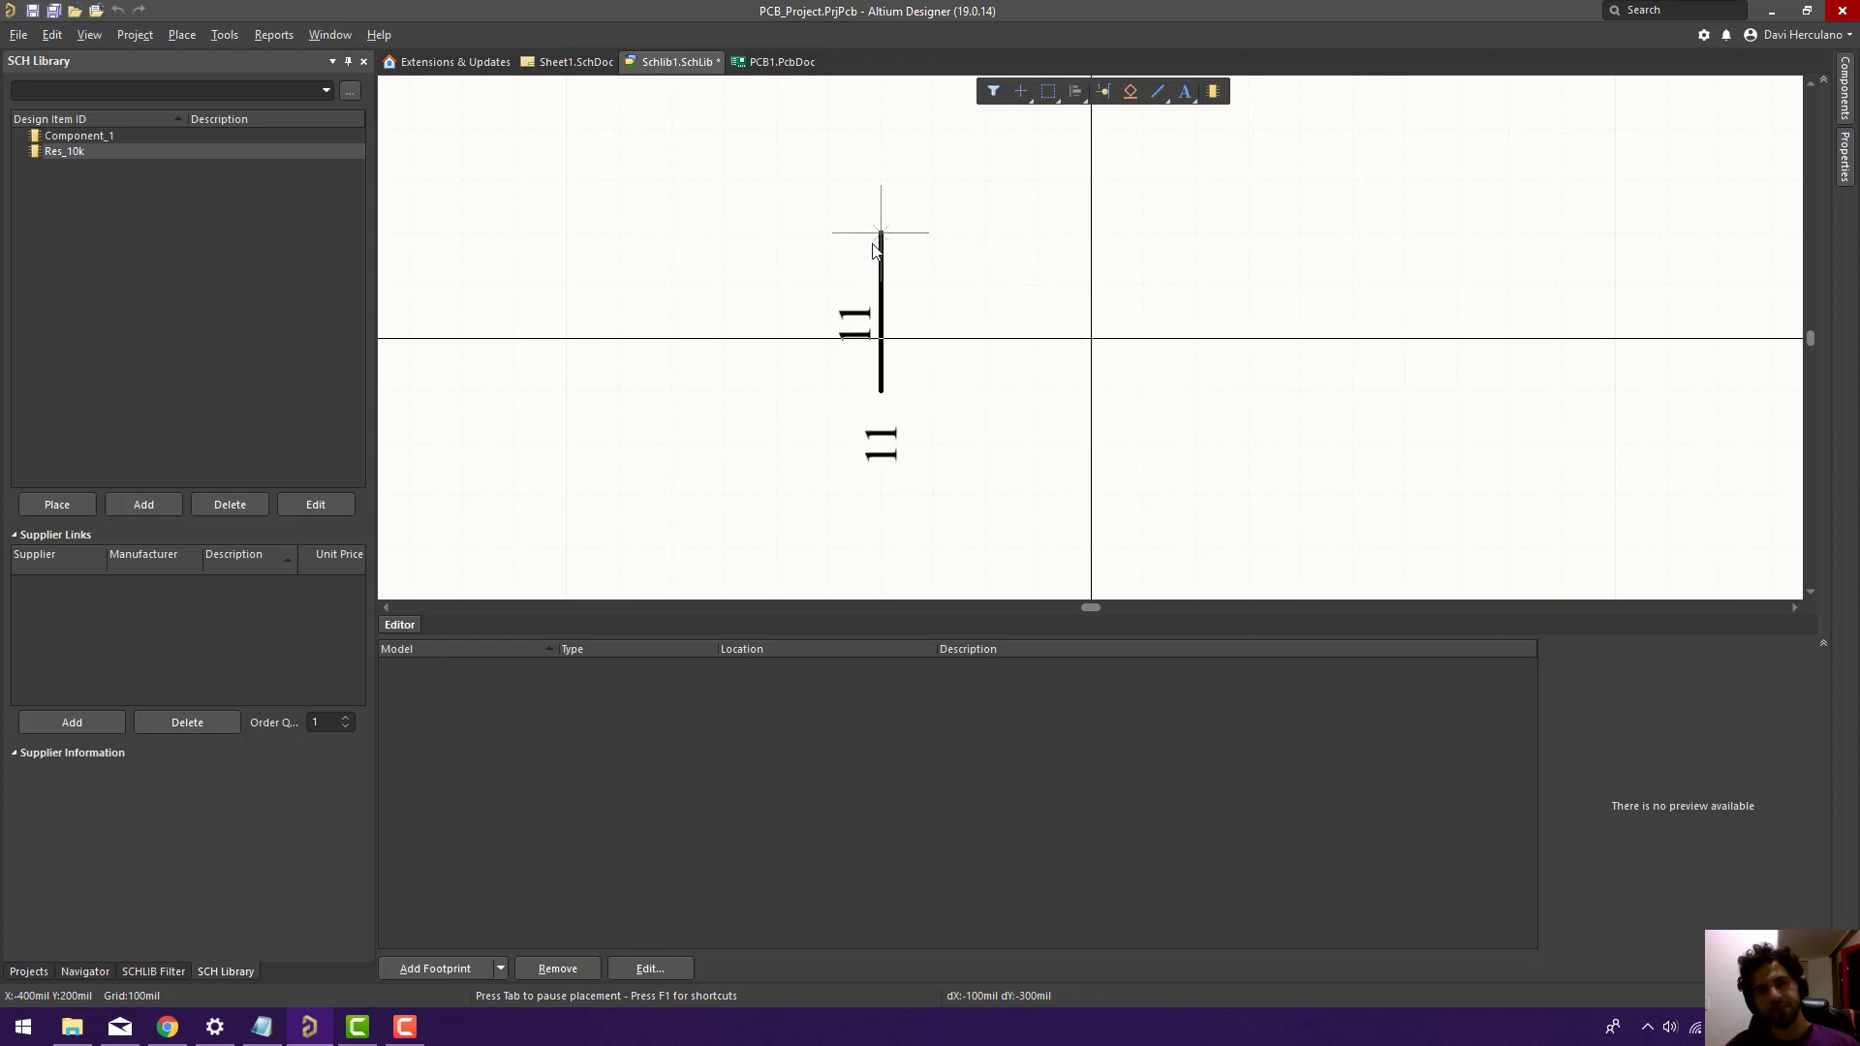
{"action": "left_click", "coordinate": [810, 345]}
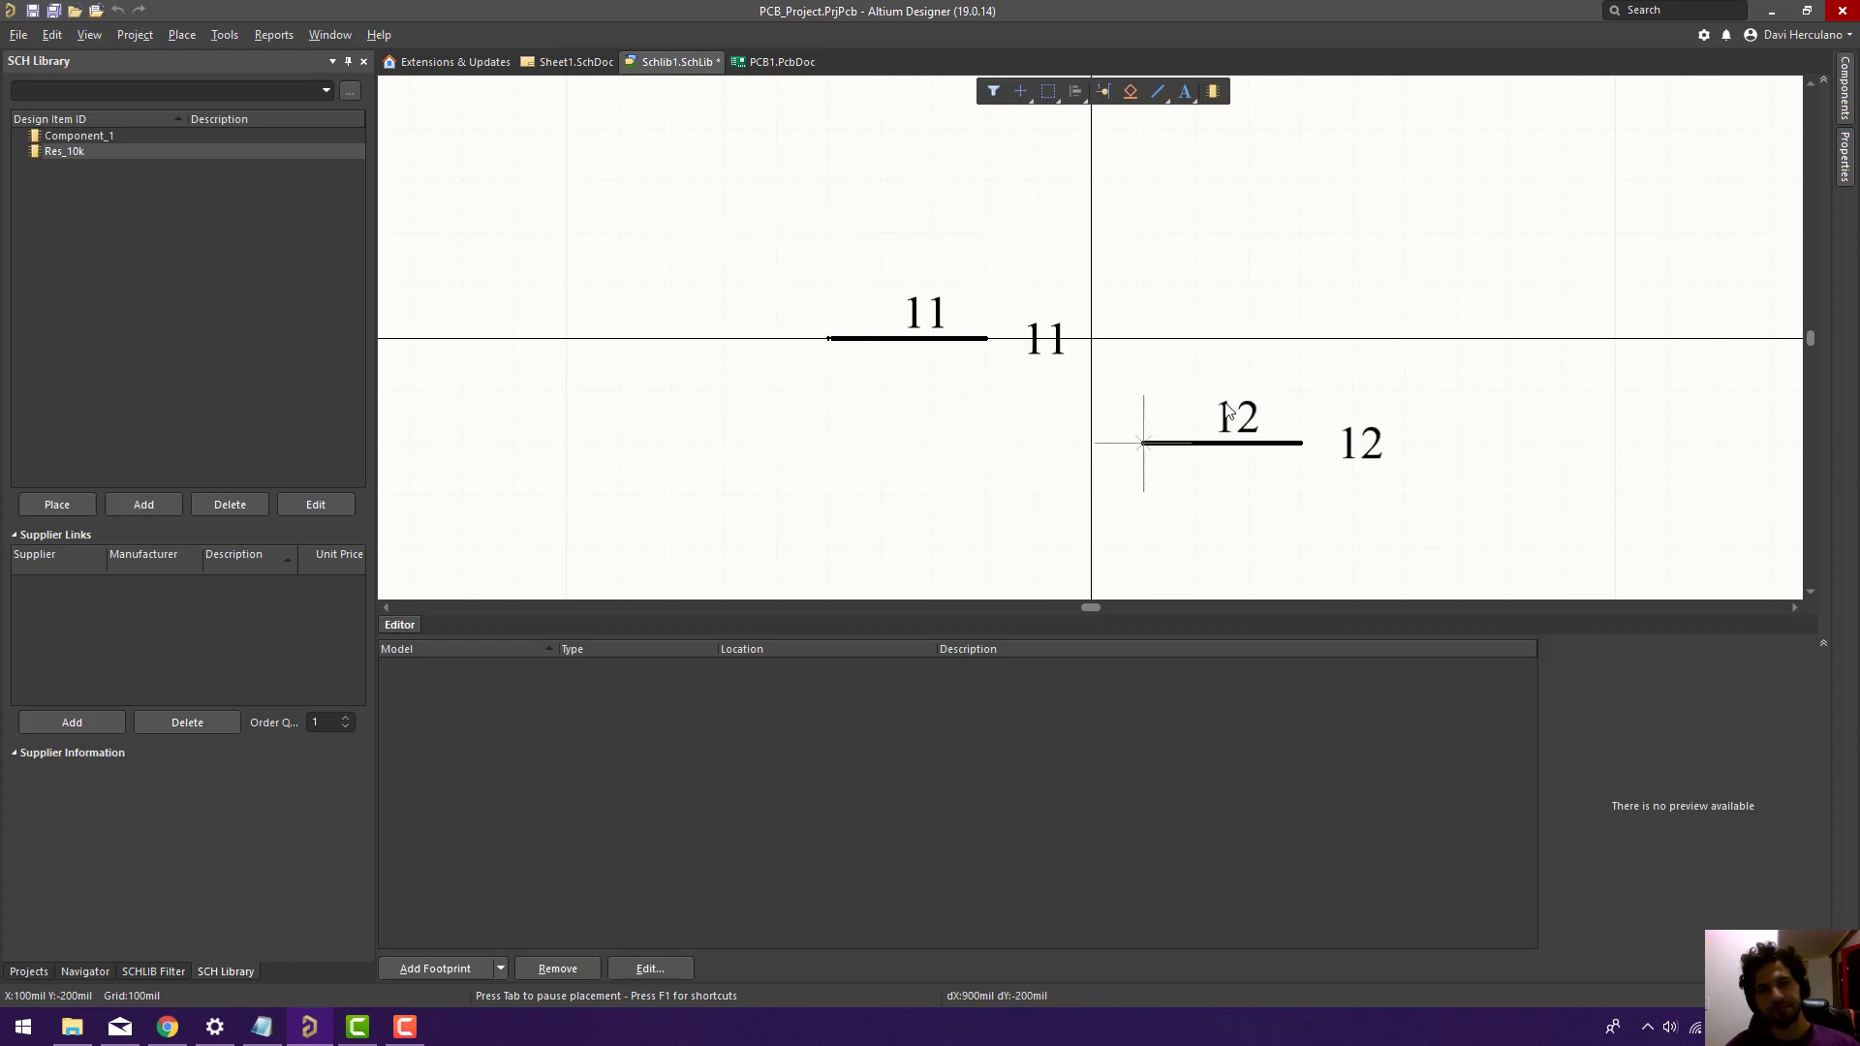
Place a second pin, mirrored opposite the first, on the X axis at about X 100 mil and end pin placement.
{"action": "key", "text": "space"}
{"action": "key", "text": "space"}
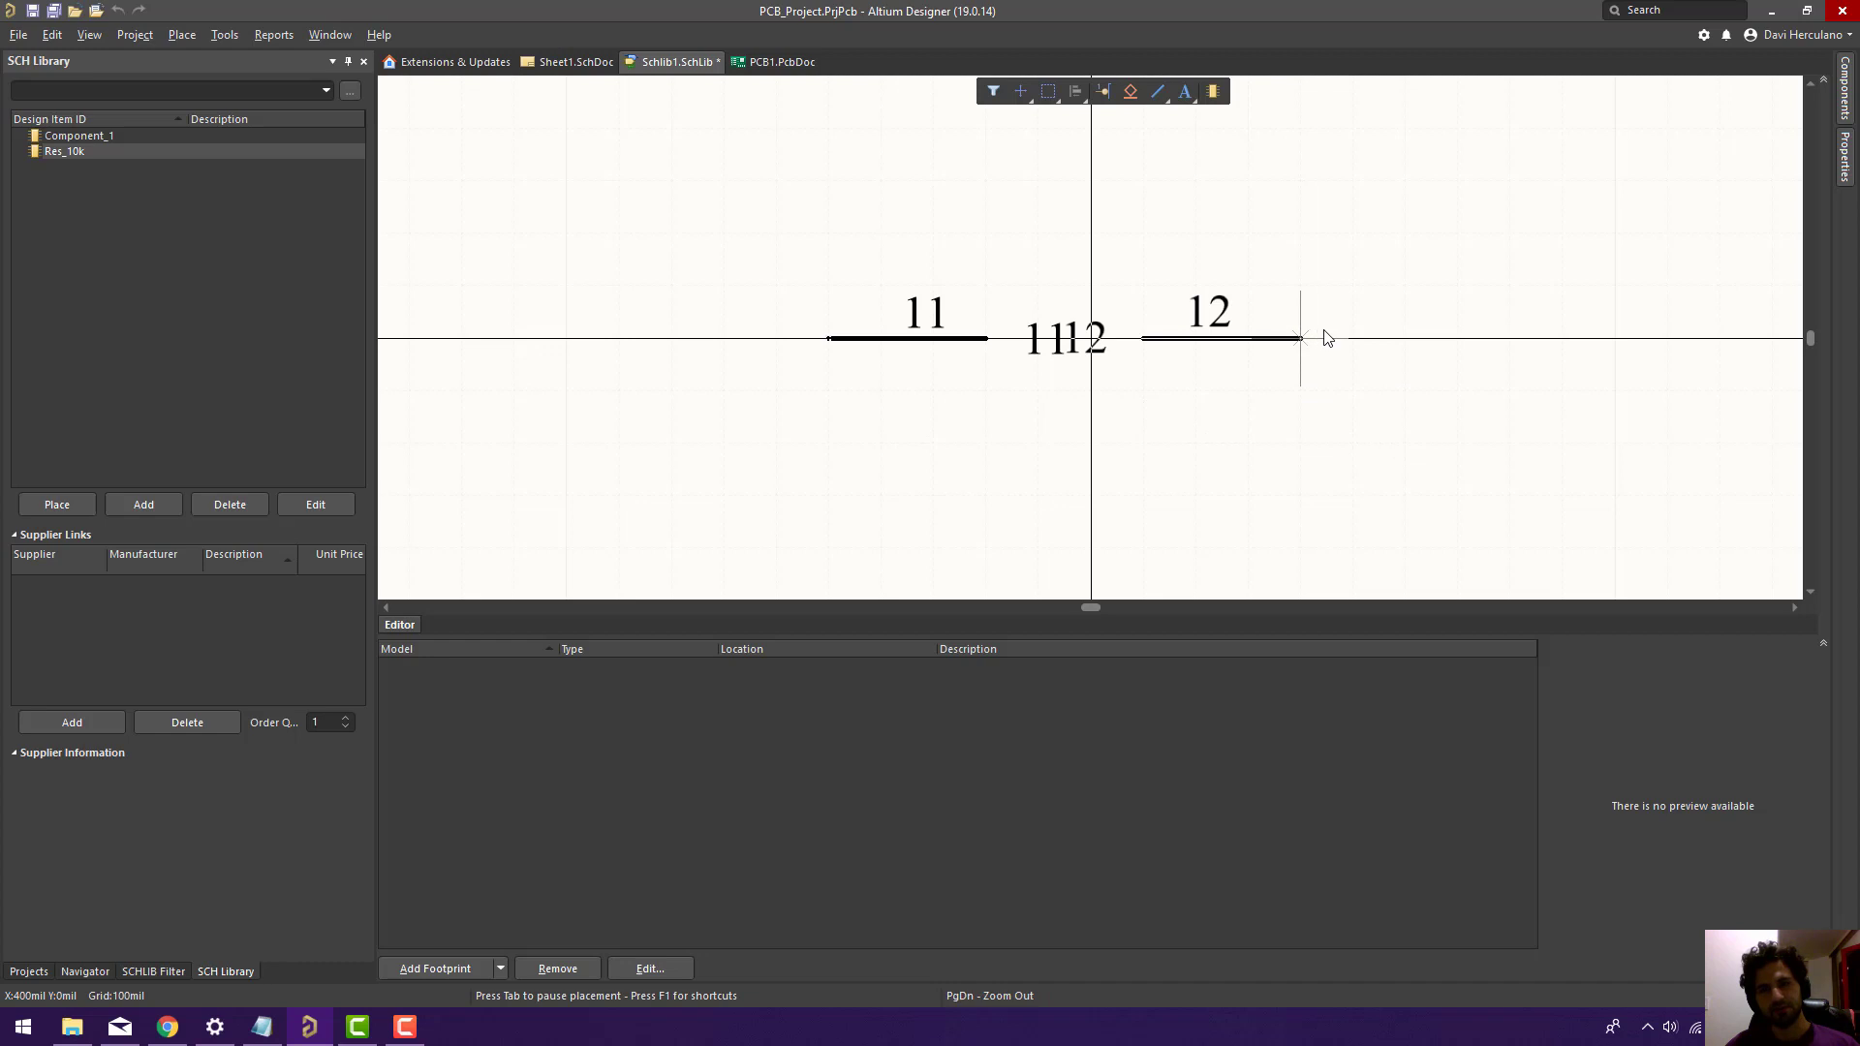
{"action": "left_click", "coordinate": [1317, 338]}
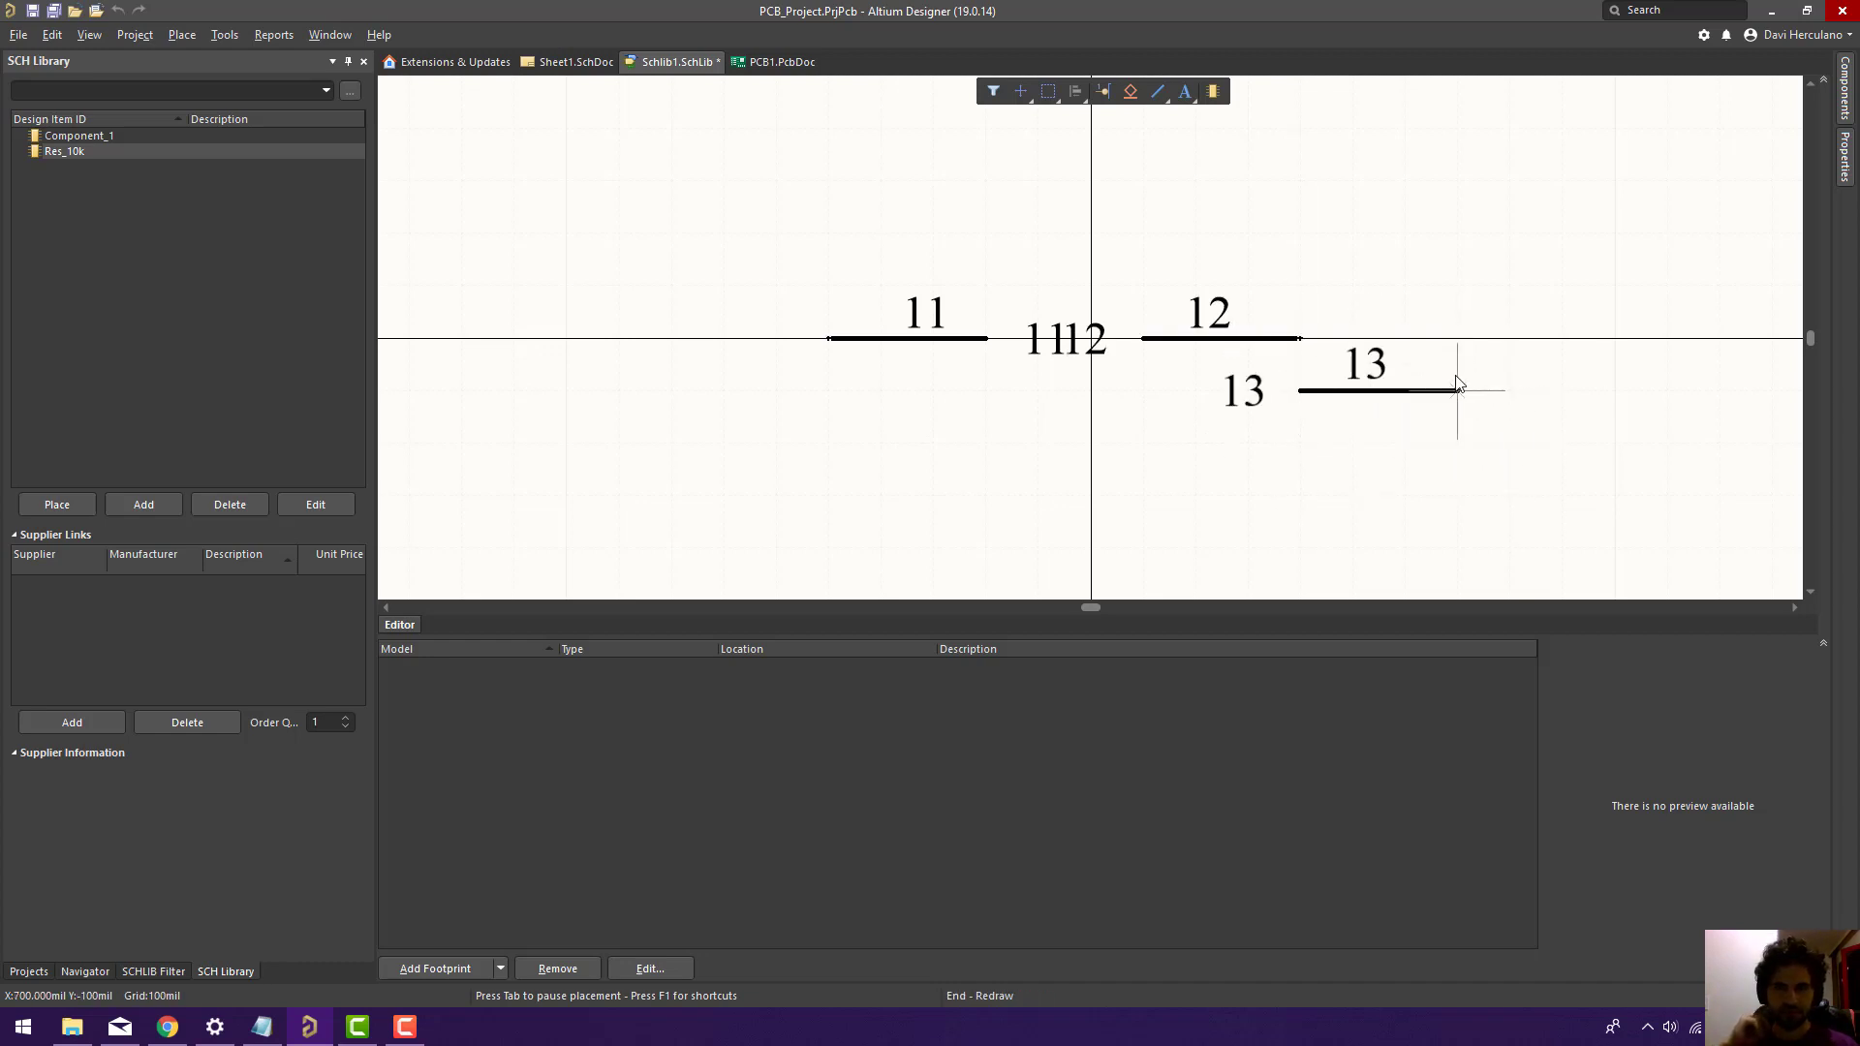
{"action": "key", "text": "Escape"}
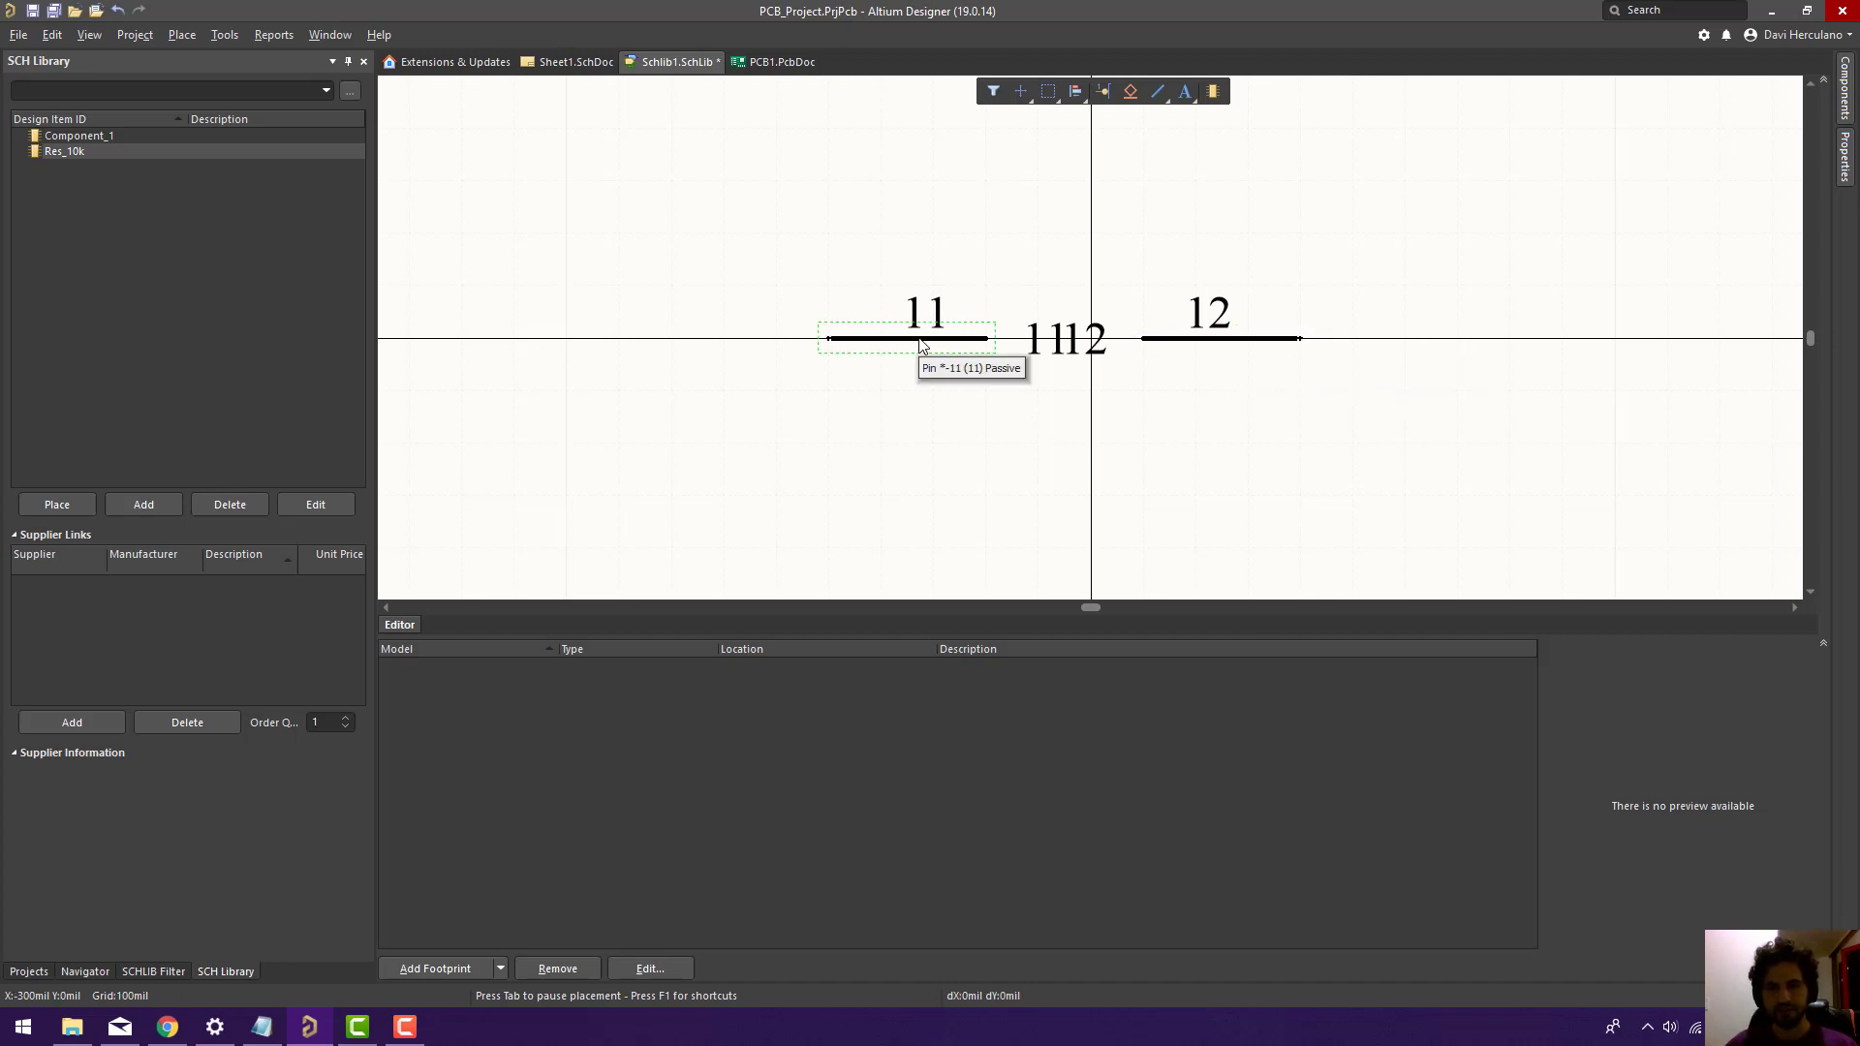
Clear the designator and name of the pin on the negative X side.
{"action": "key", "text": "Tab"}
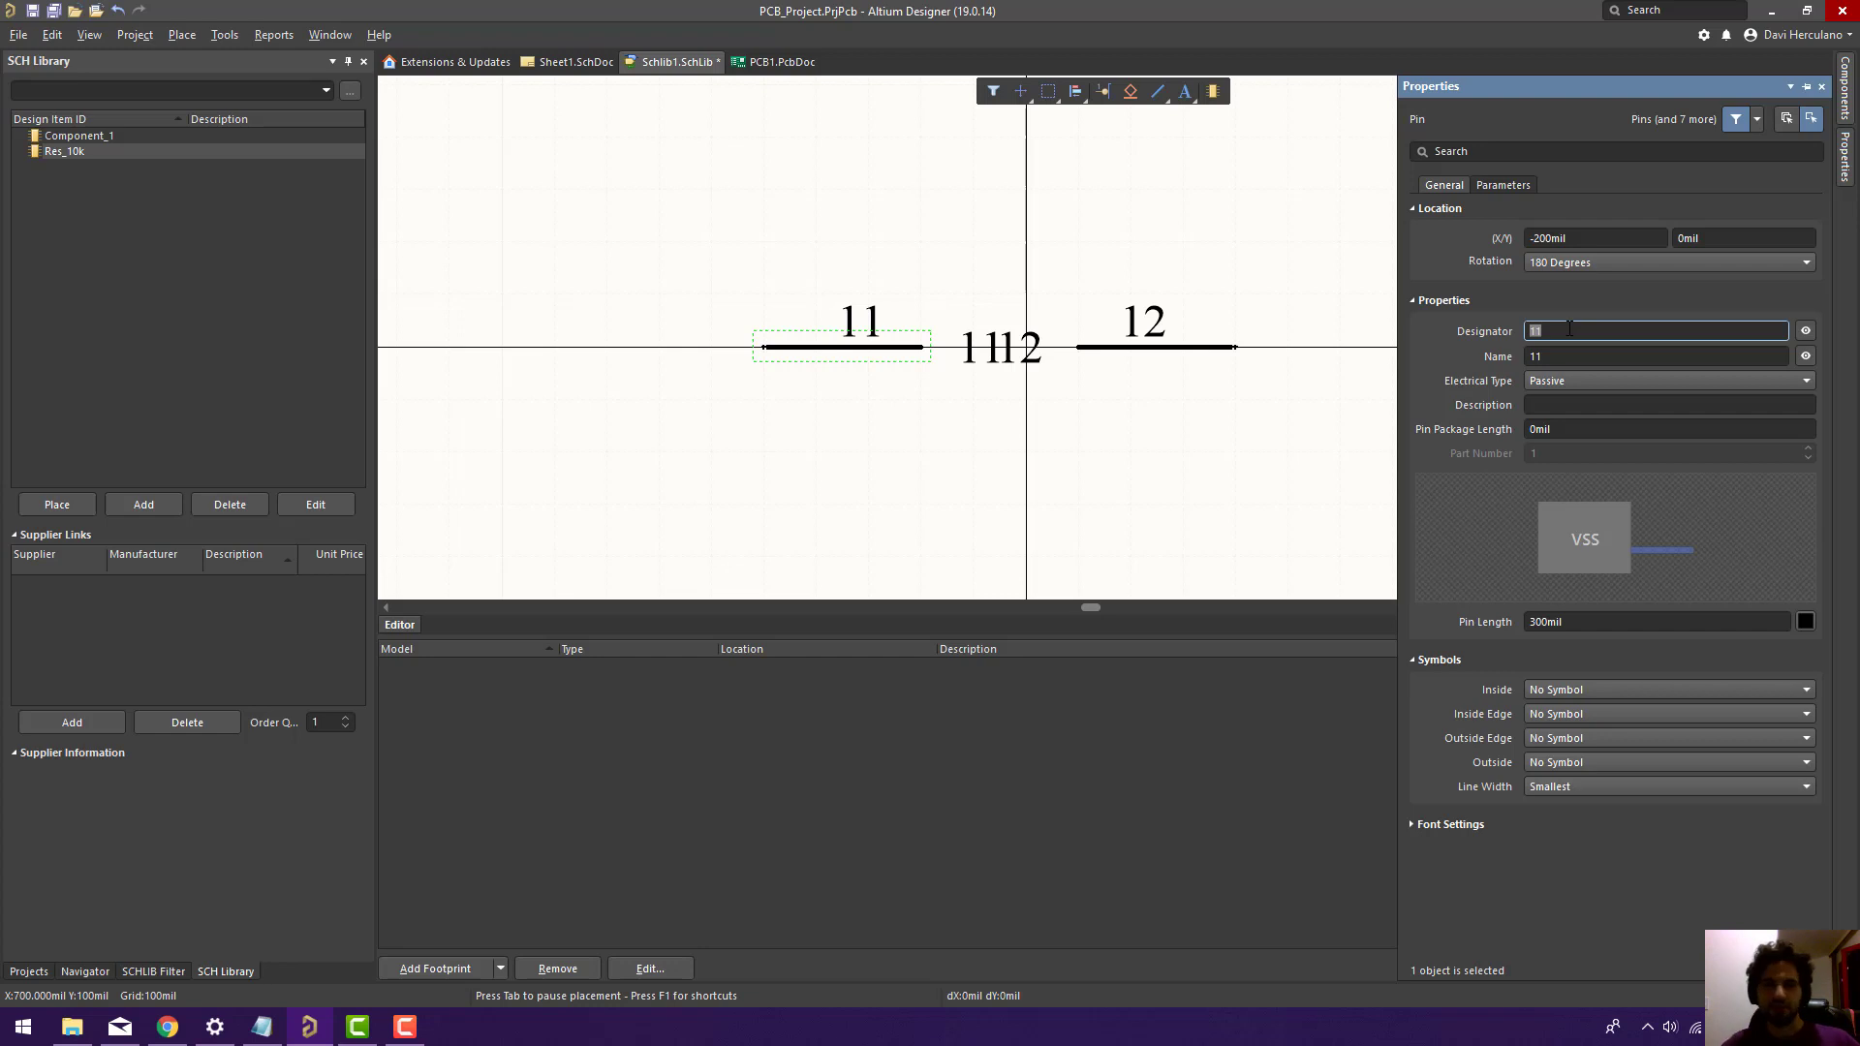
{"action": "type", "text": "a"}
{"action": "key", "text": "Return"}
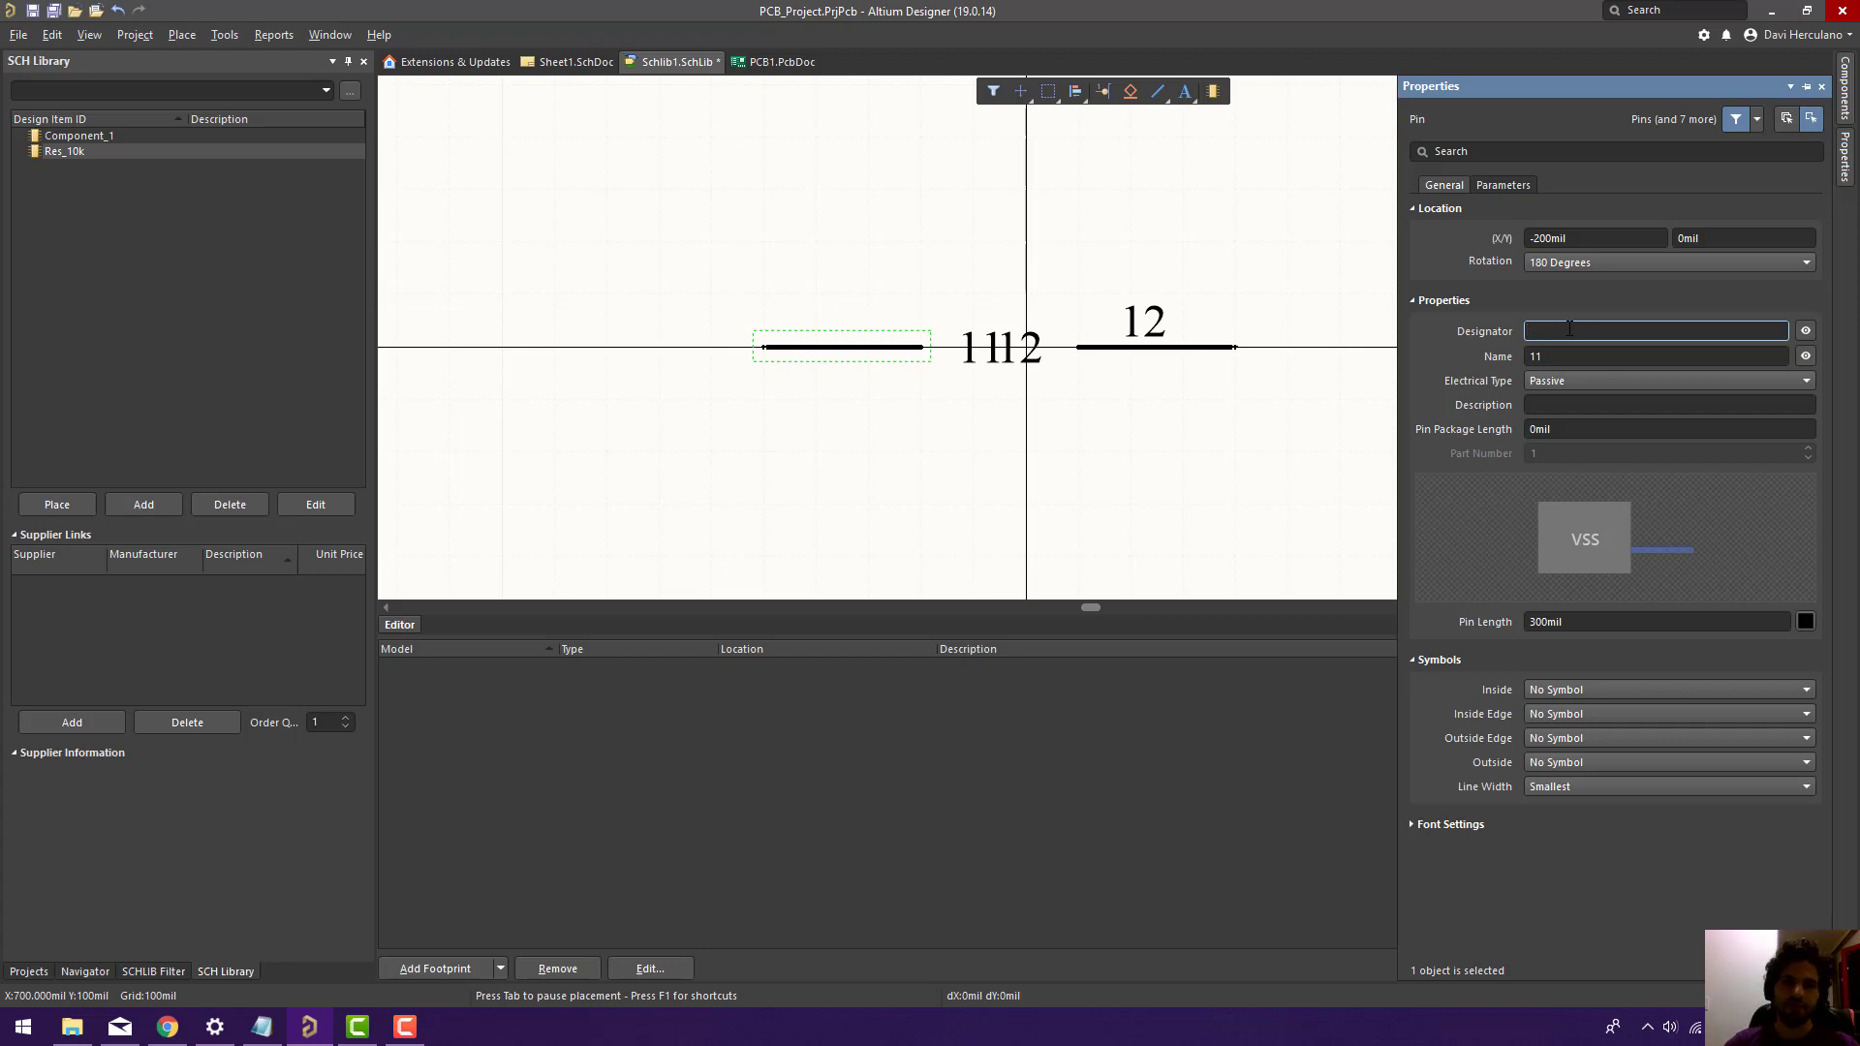
{"action": "left_click", "coordinate": [1559, 356]}
{"action": "key", "text": "BackSpace"}
{"action": "key", "text": "BackSpace"}
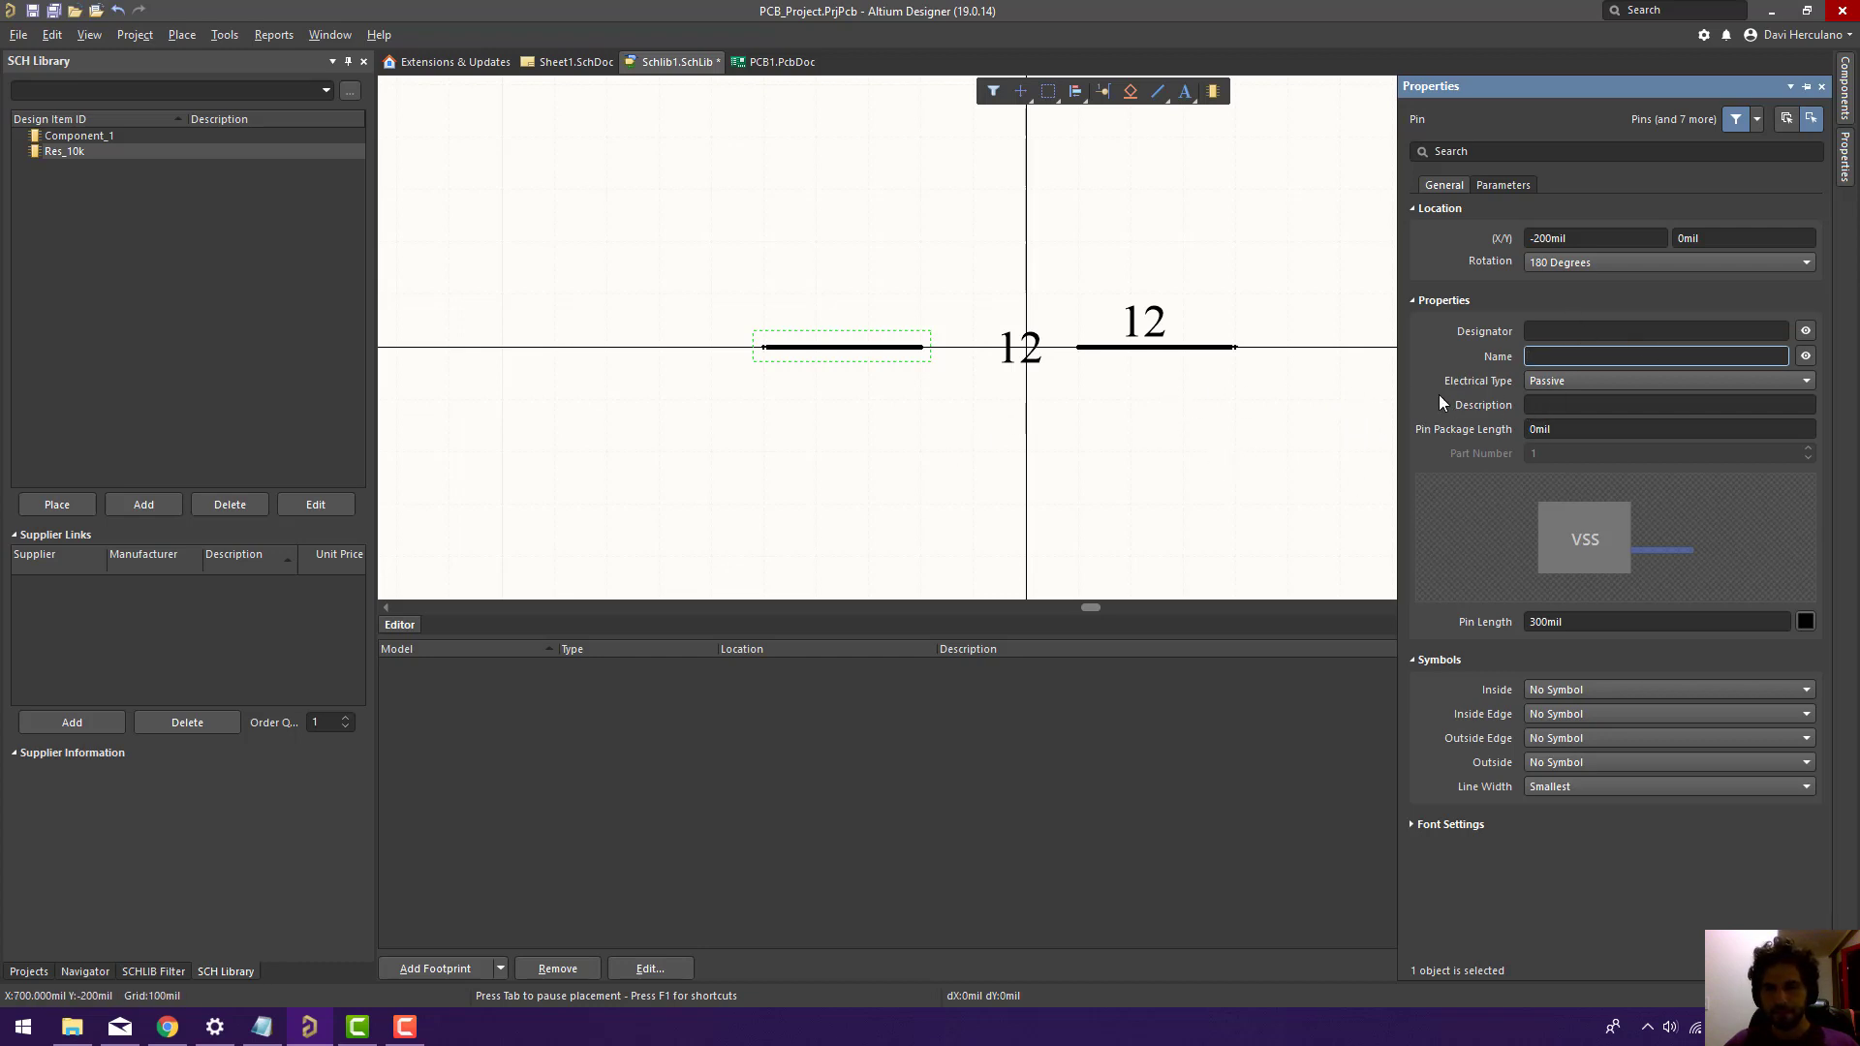
{"action": "left_click", "coordinate": [1558, 333]}
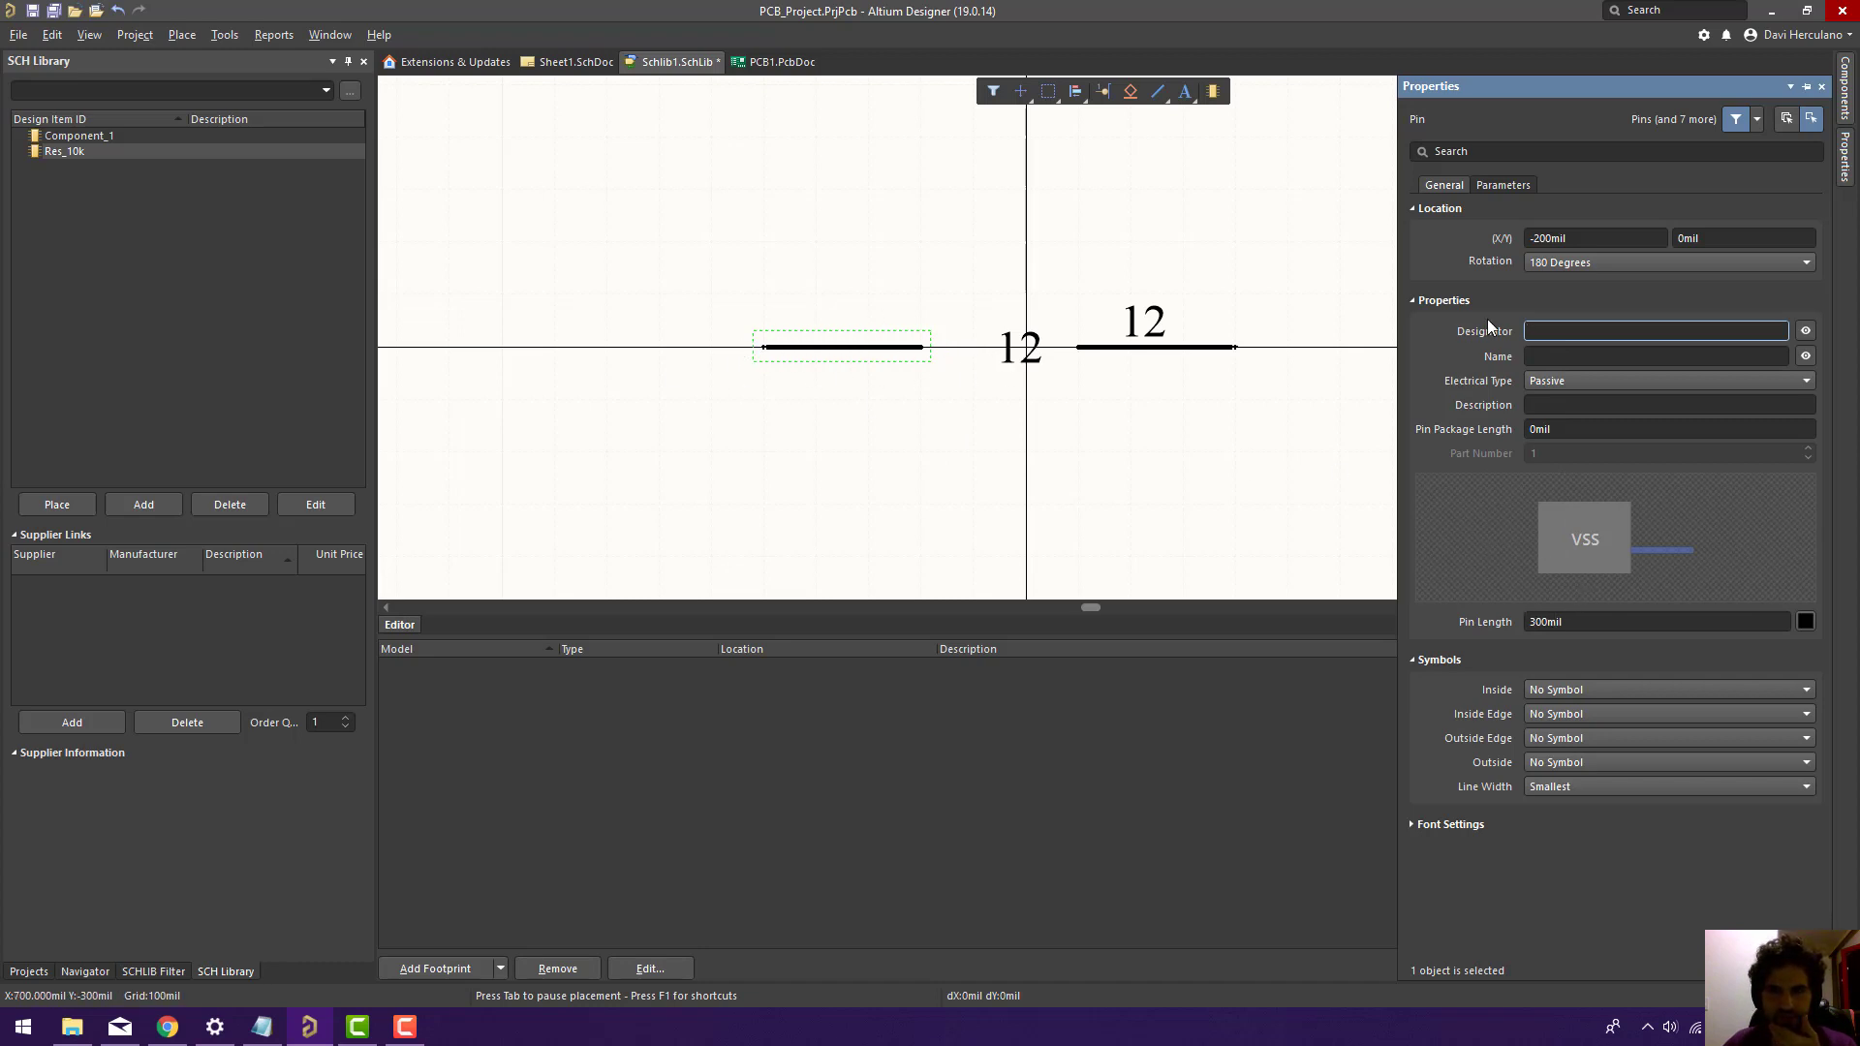
Set the length of the pin on the negative X side to 100 mil.
{"action": "left_click", "coordinate": [1542, 623]}
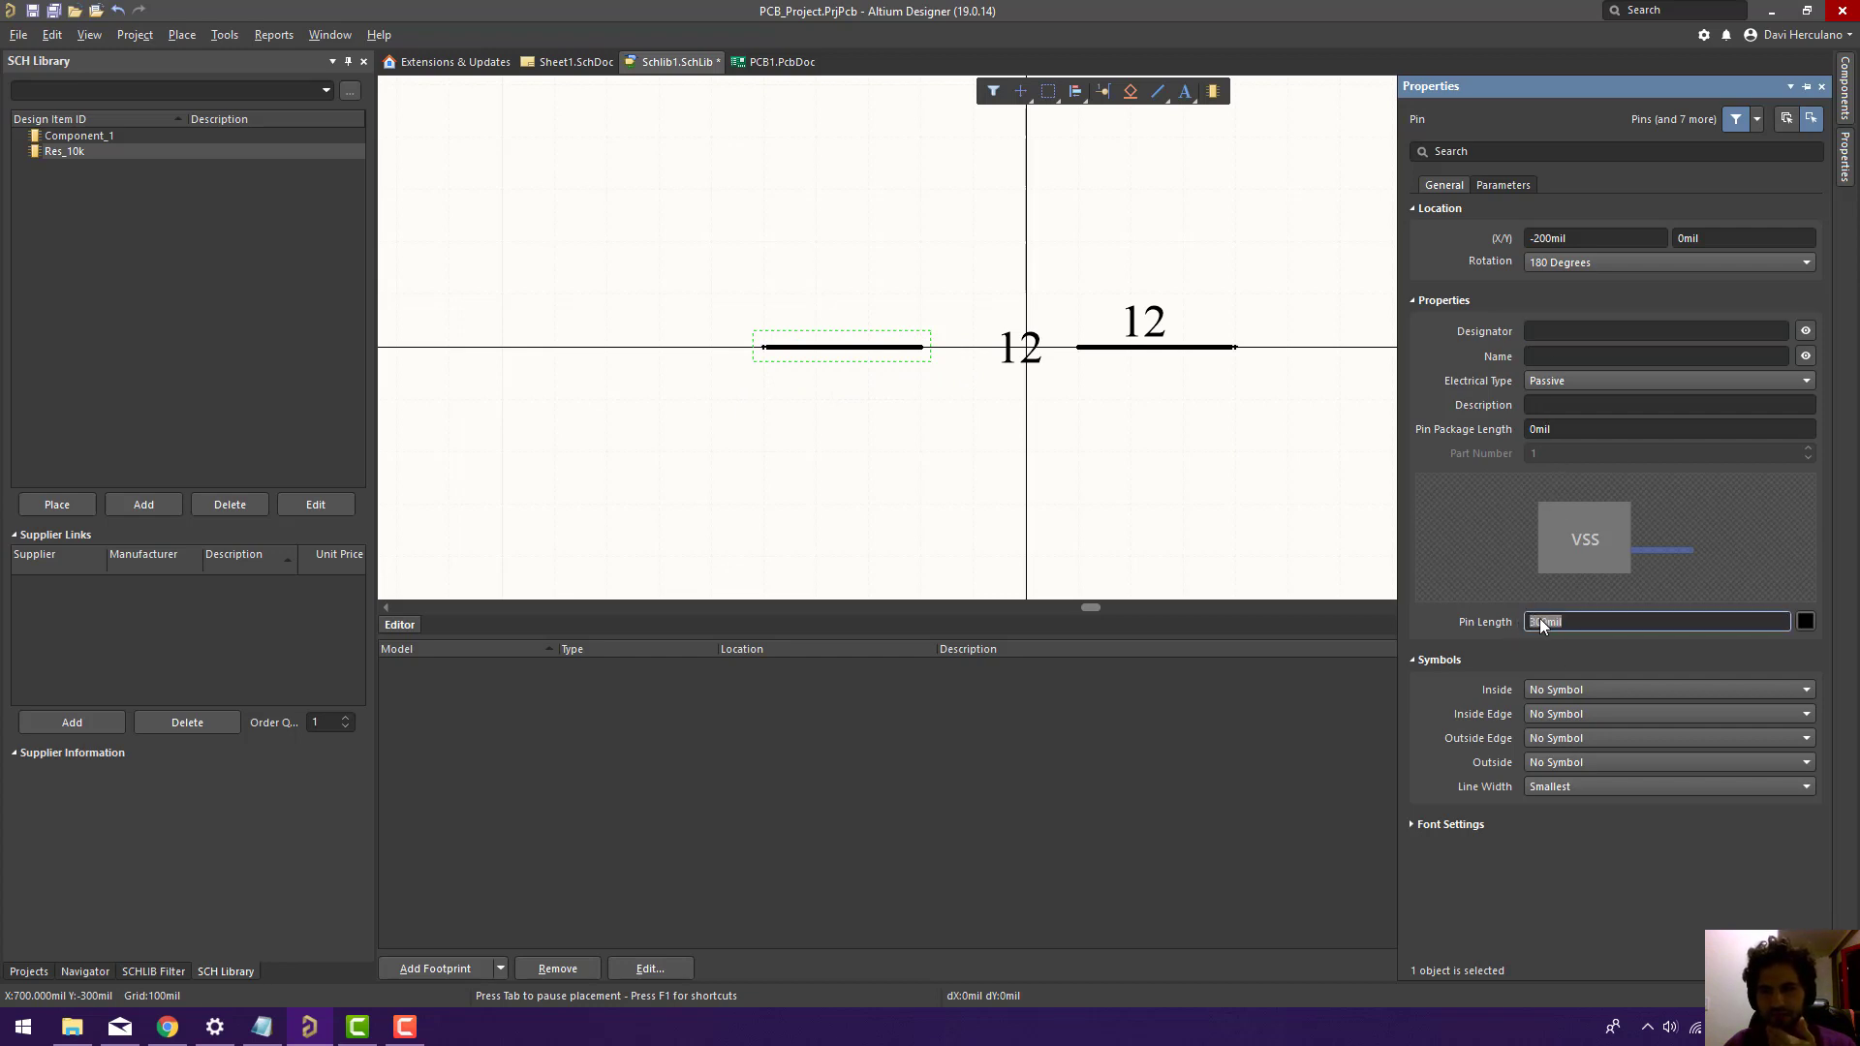
{"action": "left_click", "coordinate": [1546, 622]}
{"action": "key", "text": "BackSpace"}
{"action": "type", "text": "1"}
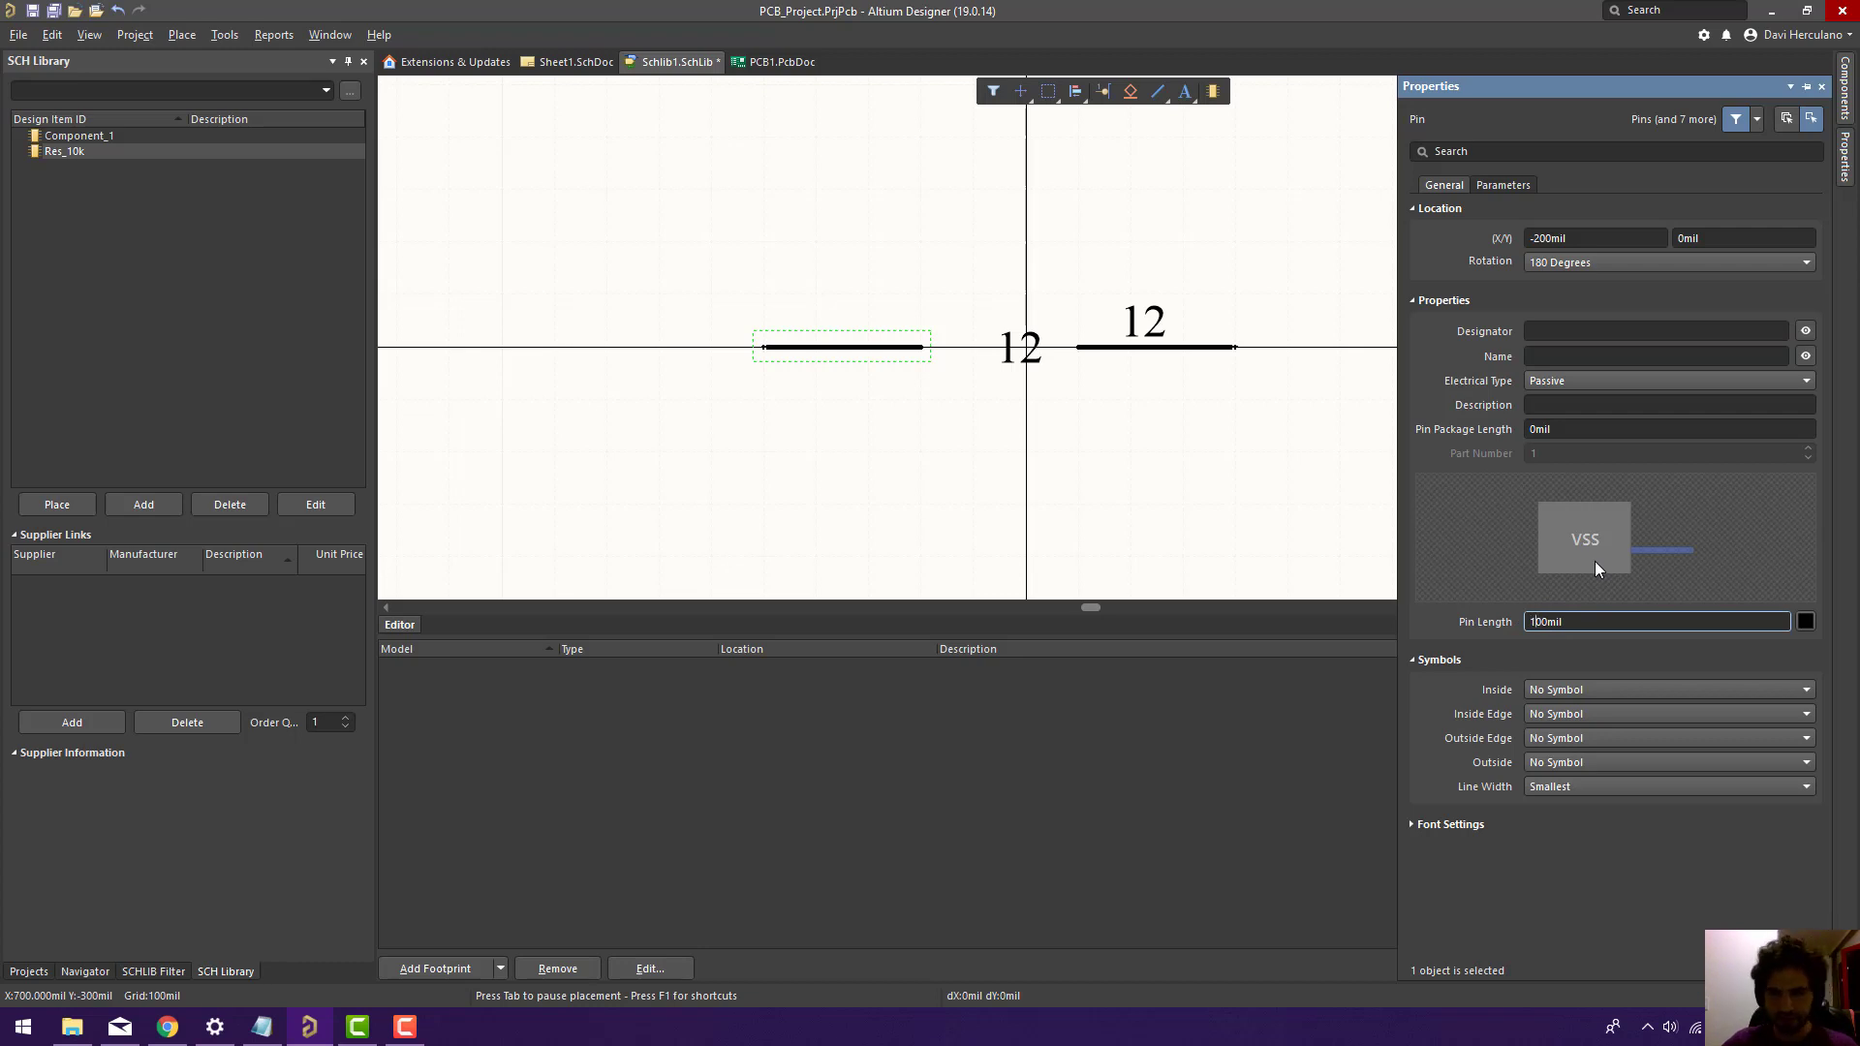
{"action": "key", "text": "Return"}
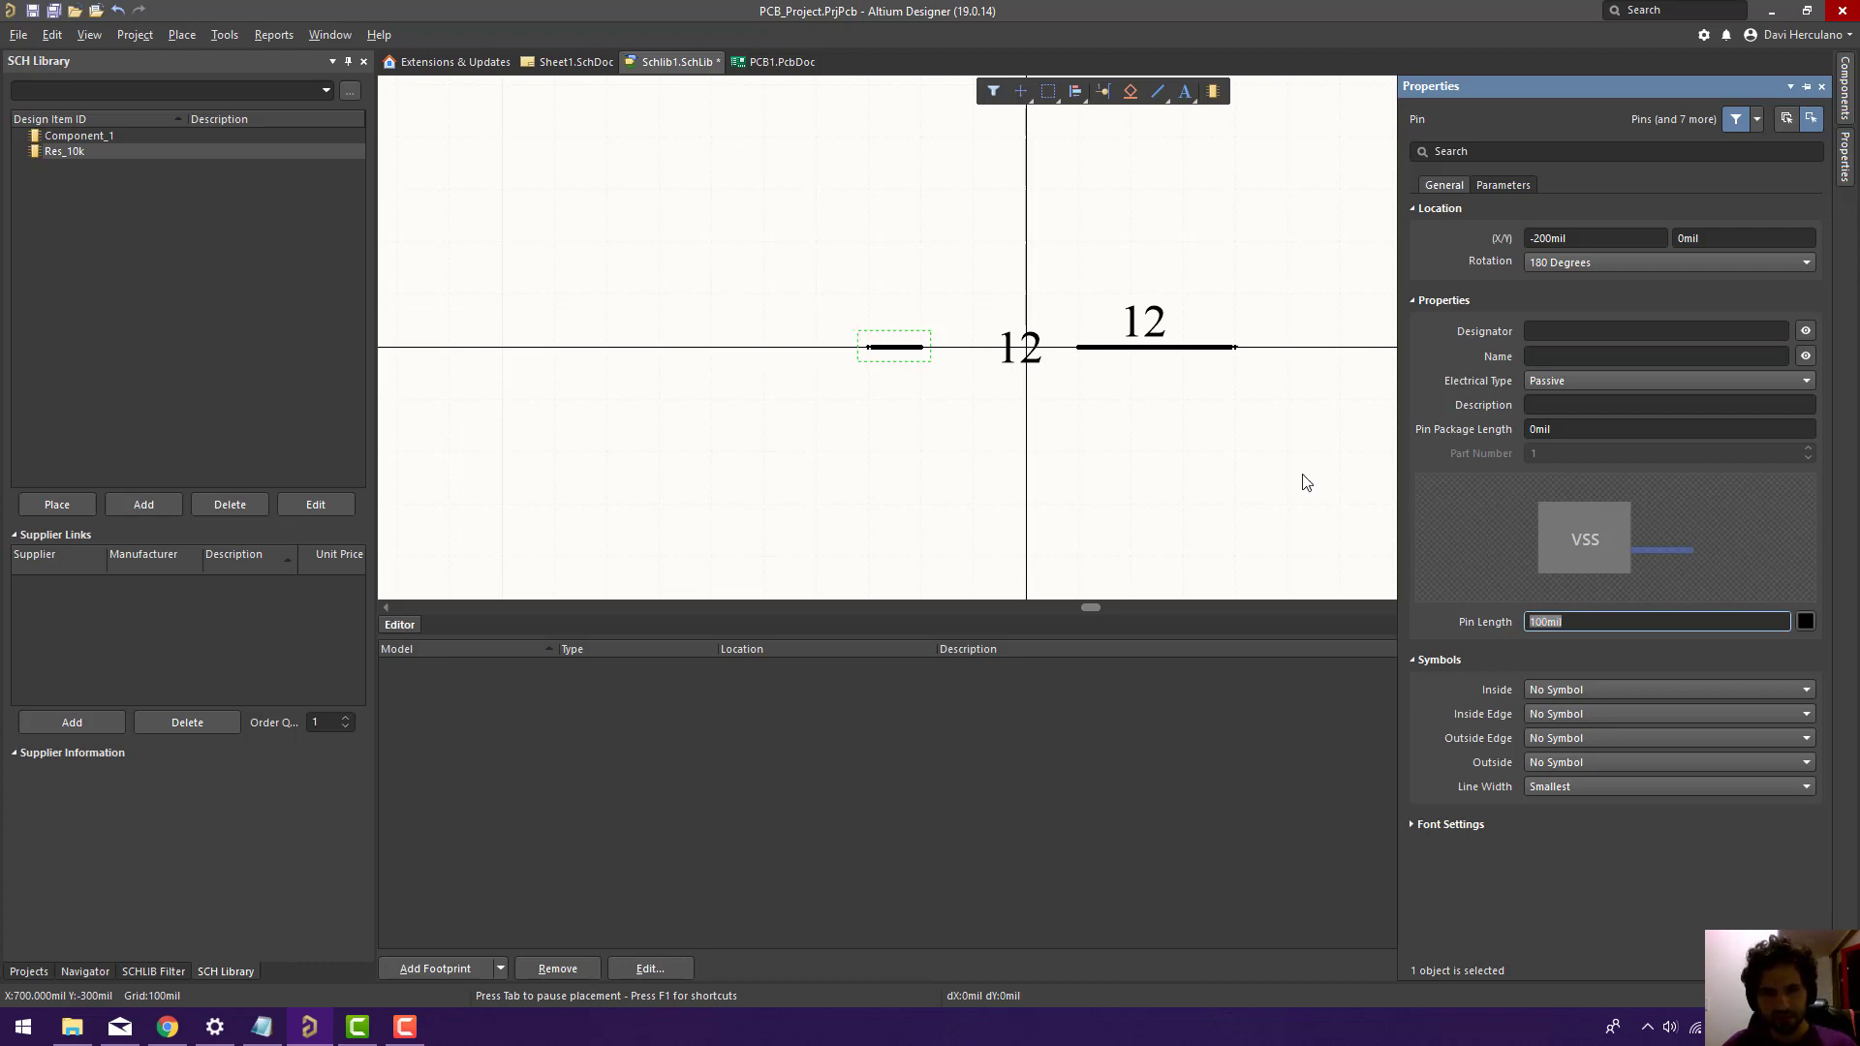
Clear the designator and name of the pin on the positive X side.
{"action": "left_click", "coordinate": [1158, 356]}
{"action": "left_click", "coordinate": [1553, 330]}
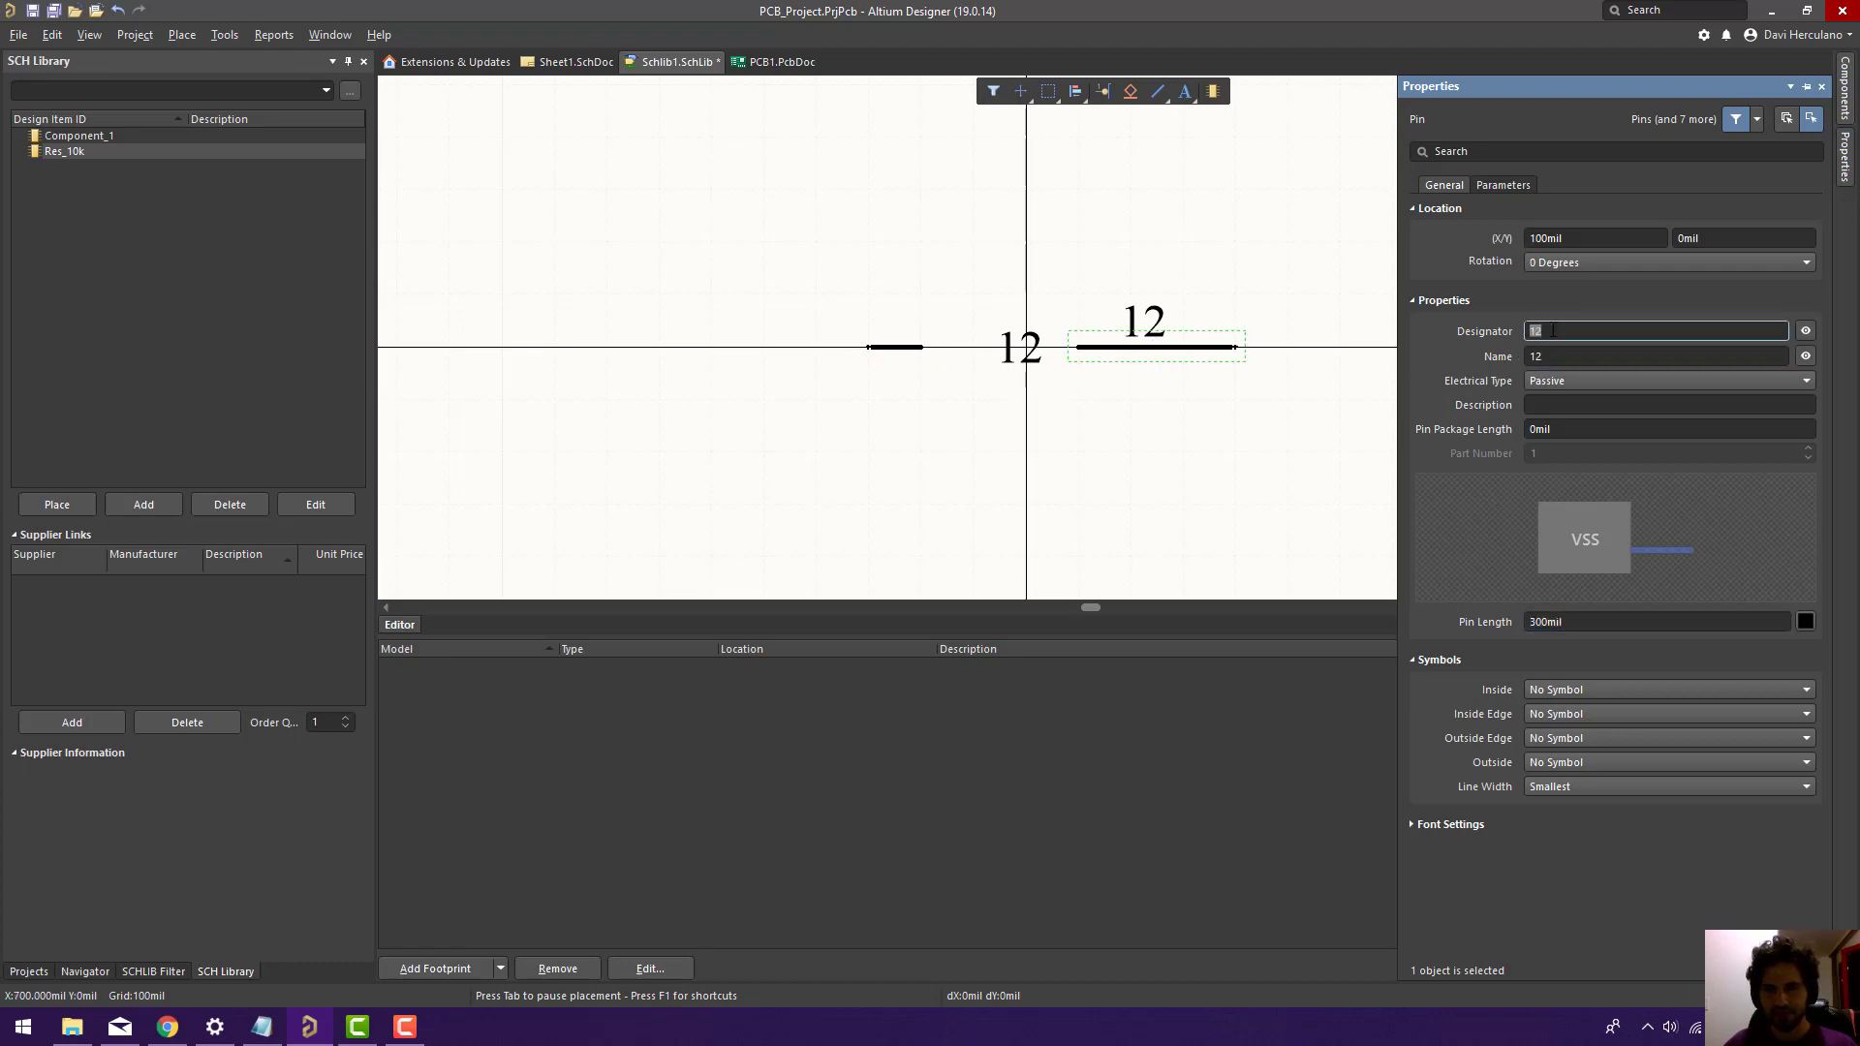
{"action": "key", "text": "Tab"}
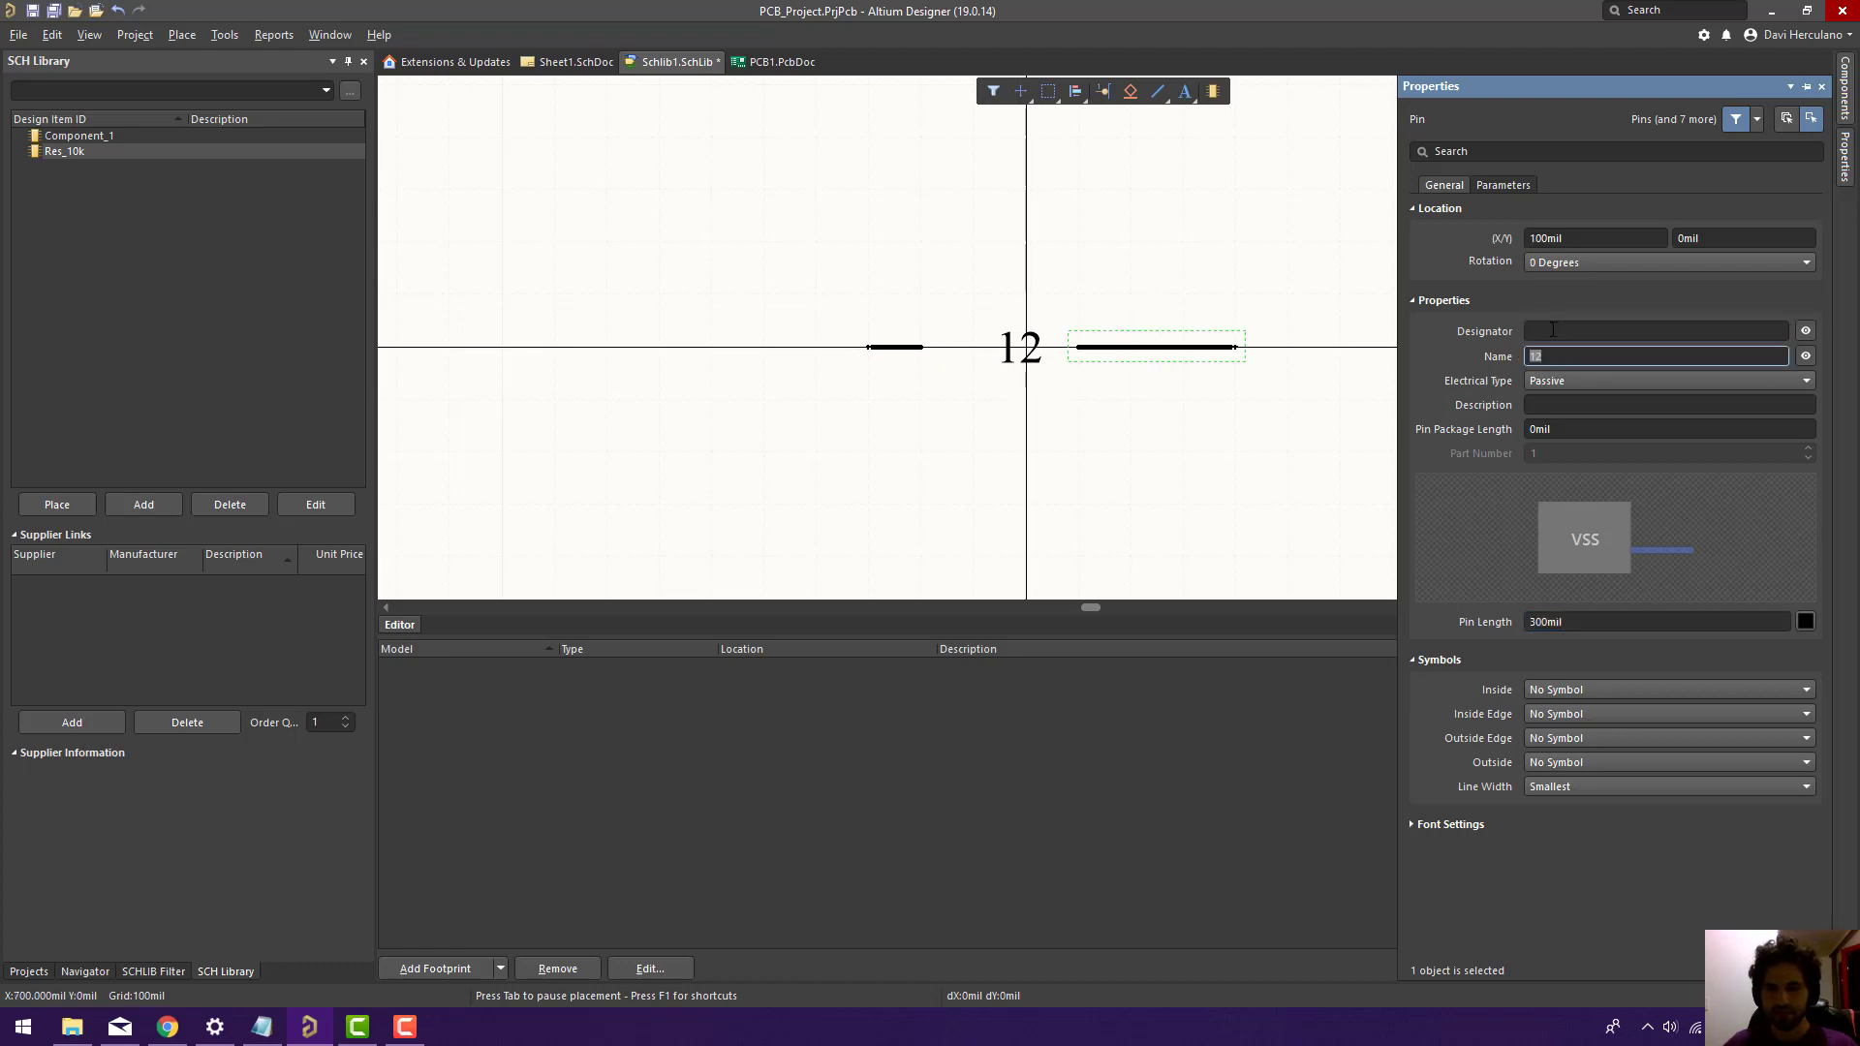
{"action": "type", "text": "0"}
{"action": "key", "text": "Tab"}
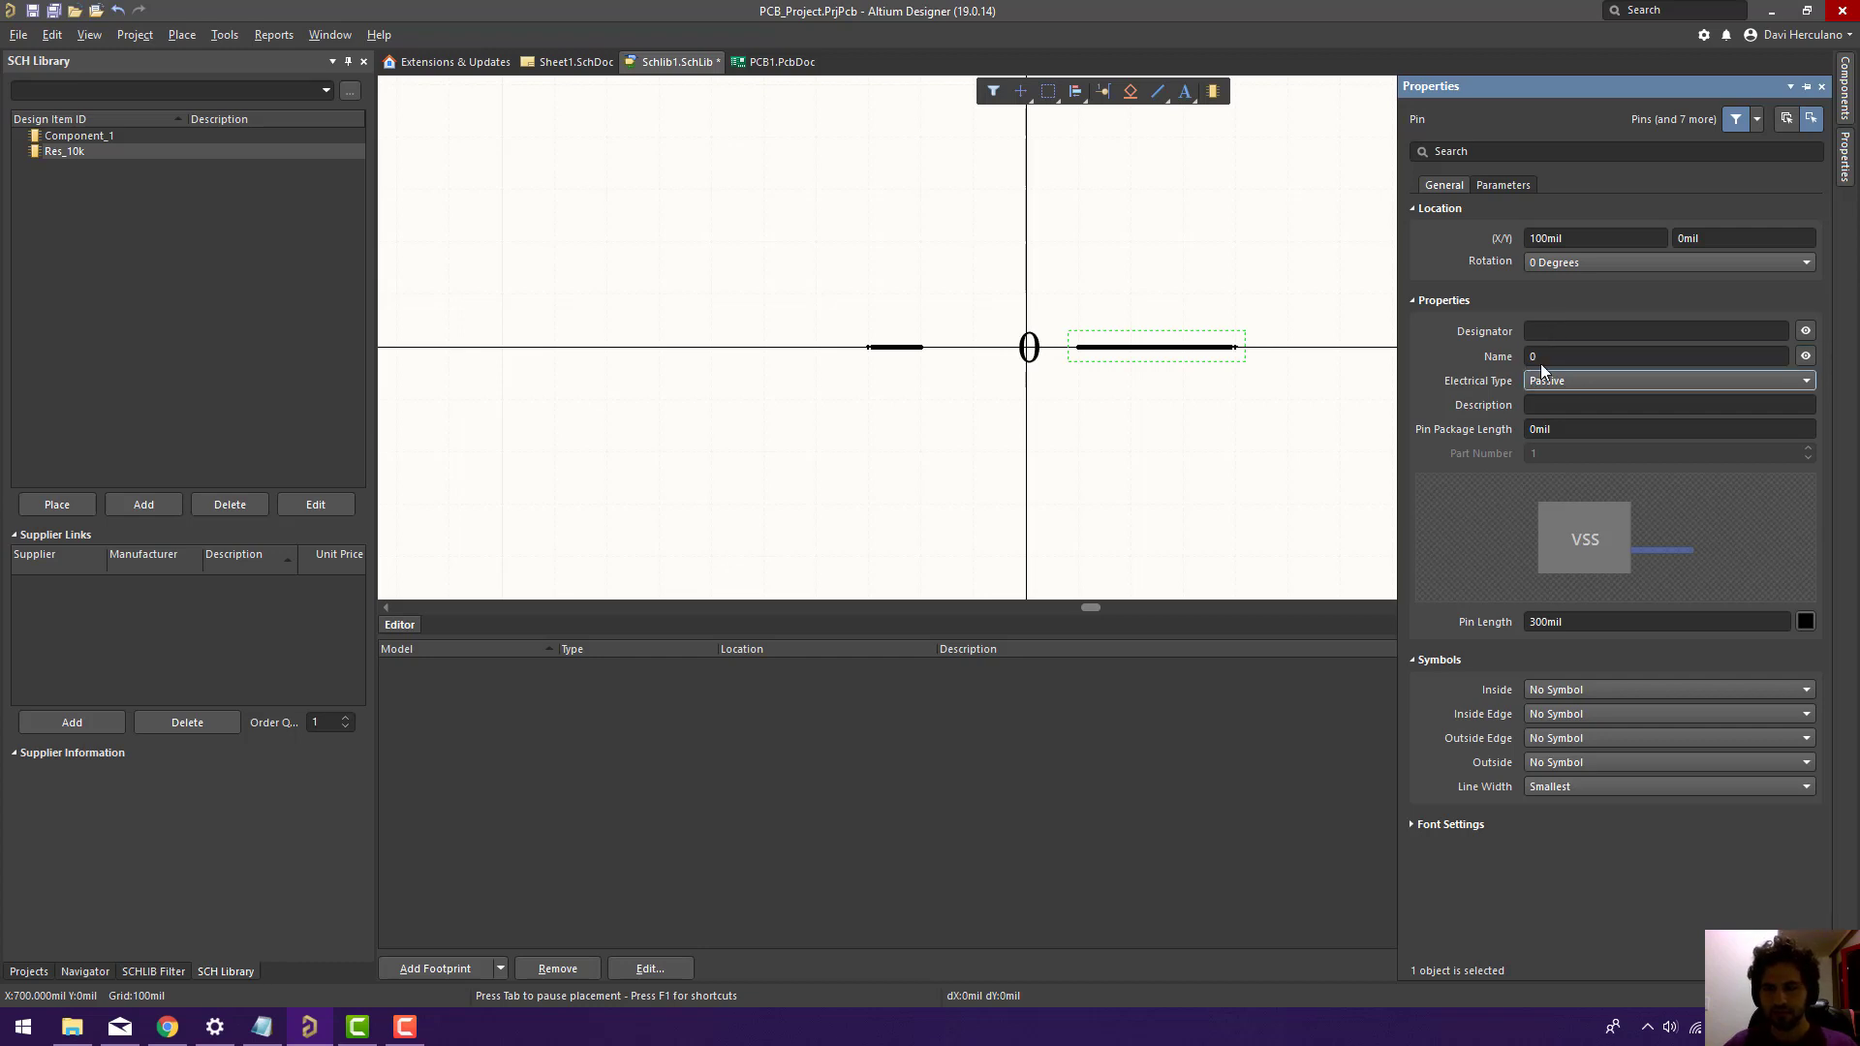
{"action": "left_click", "coordinate": [1540, 362]}
{"action": "key", "text": "Tab"}
Give the pin on the negative X side the designator 1 and hide that designator on the symbol.
{"action": "left_click", "coordinate": [896, 348]}
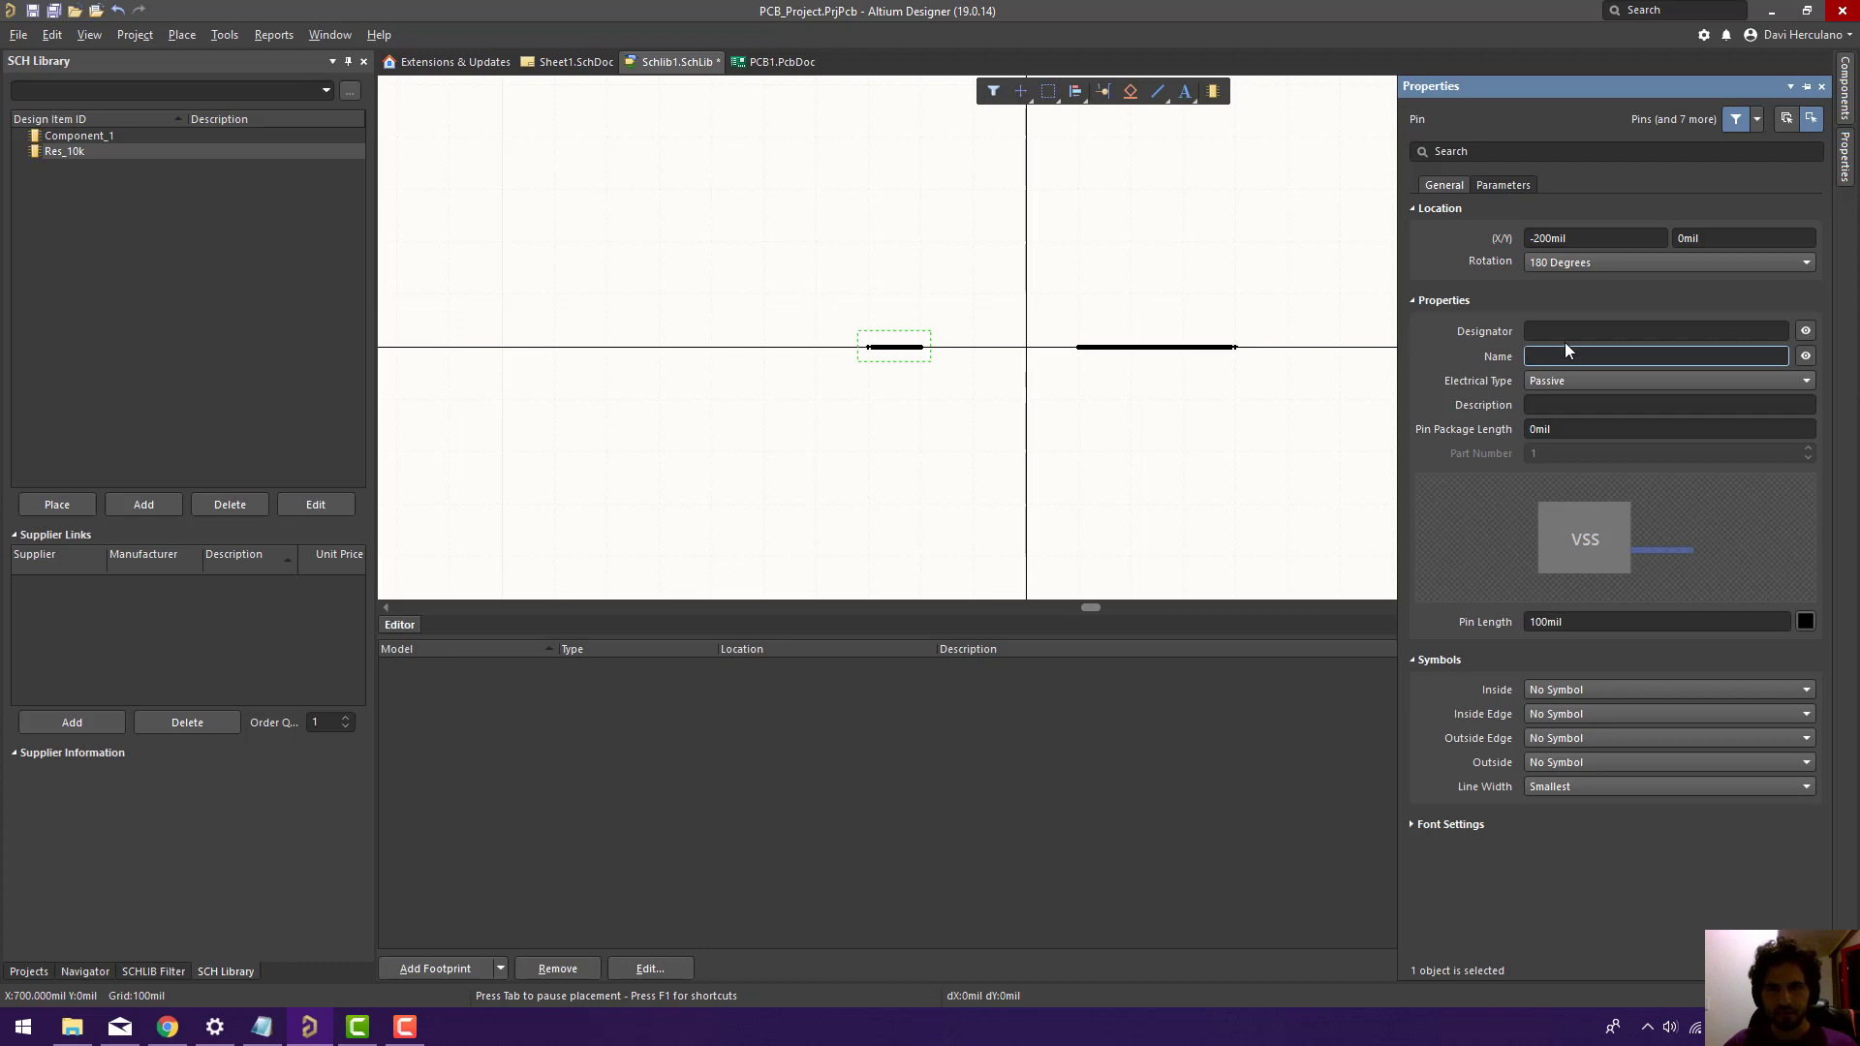
{"action": "left_click", "coordinate": [1562, 335]}
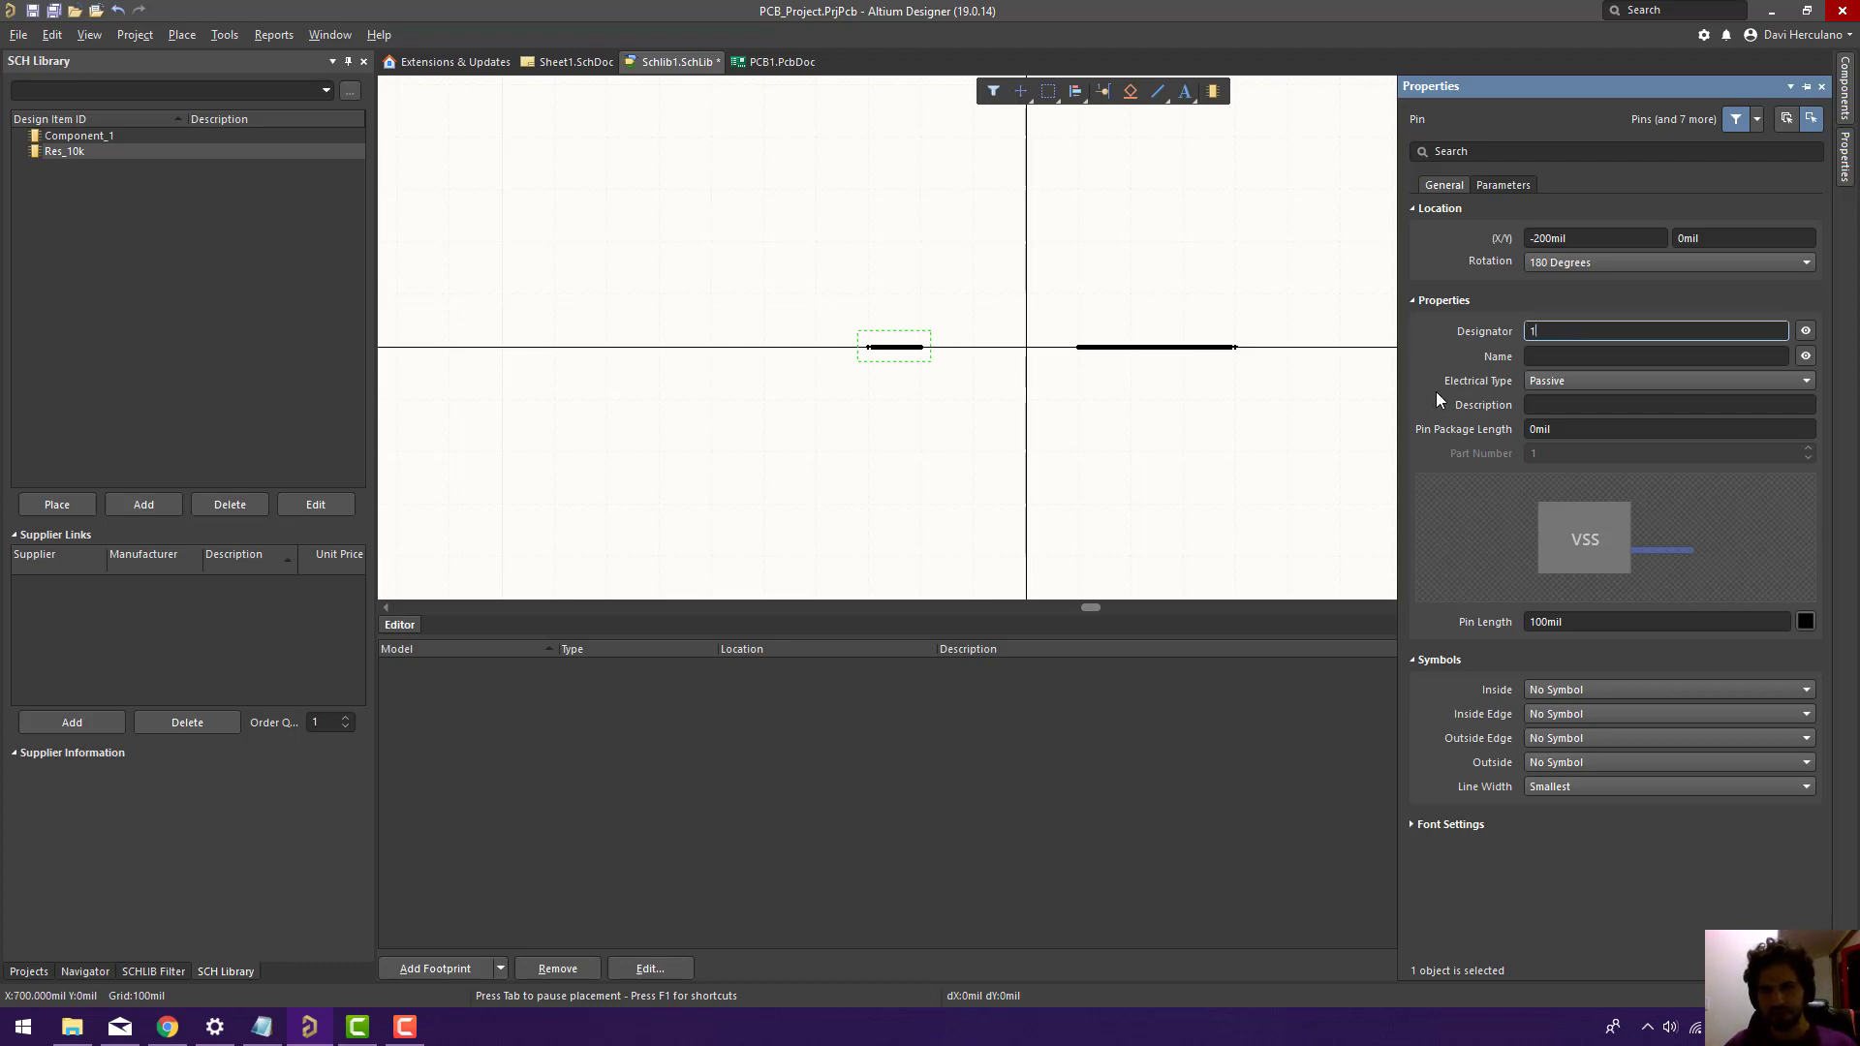
{"action": "type", "text": "1"}
{"action": "key", "text": "Tab"}
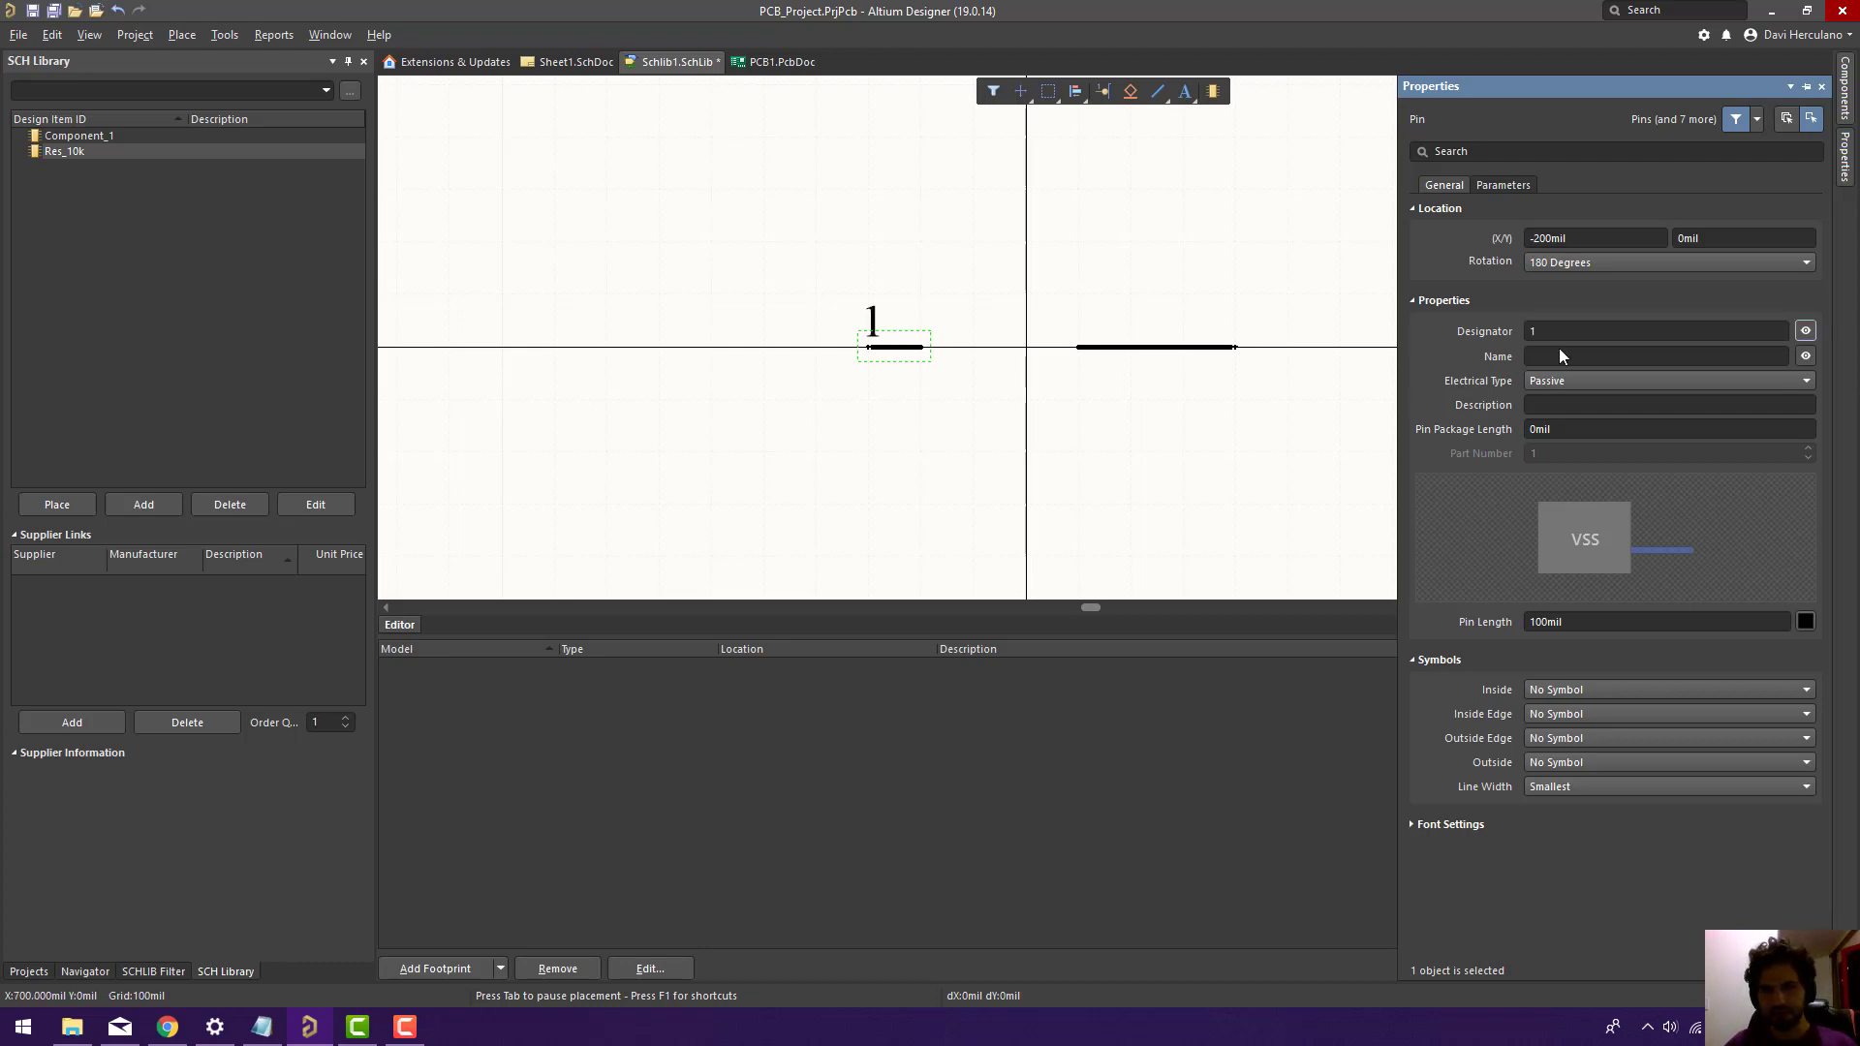
{"action": "left_click", "coordinate": [1804, 332]}
Give the pin on the positive X side the designator 2 and hide that designator on the symbol.
{"action": "left_click", "coordinate": [1177, 349]}
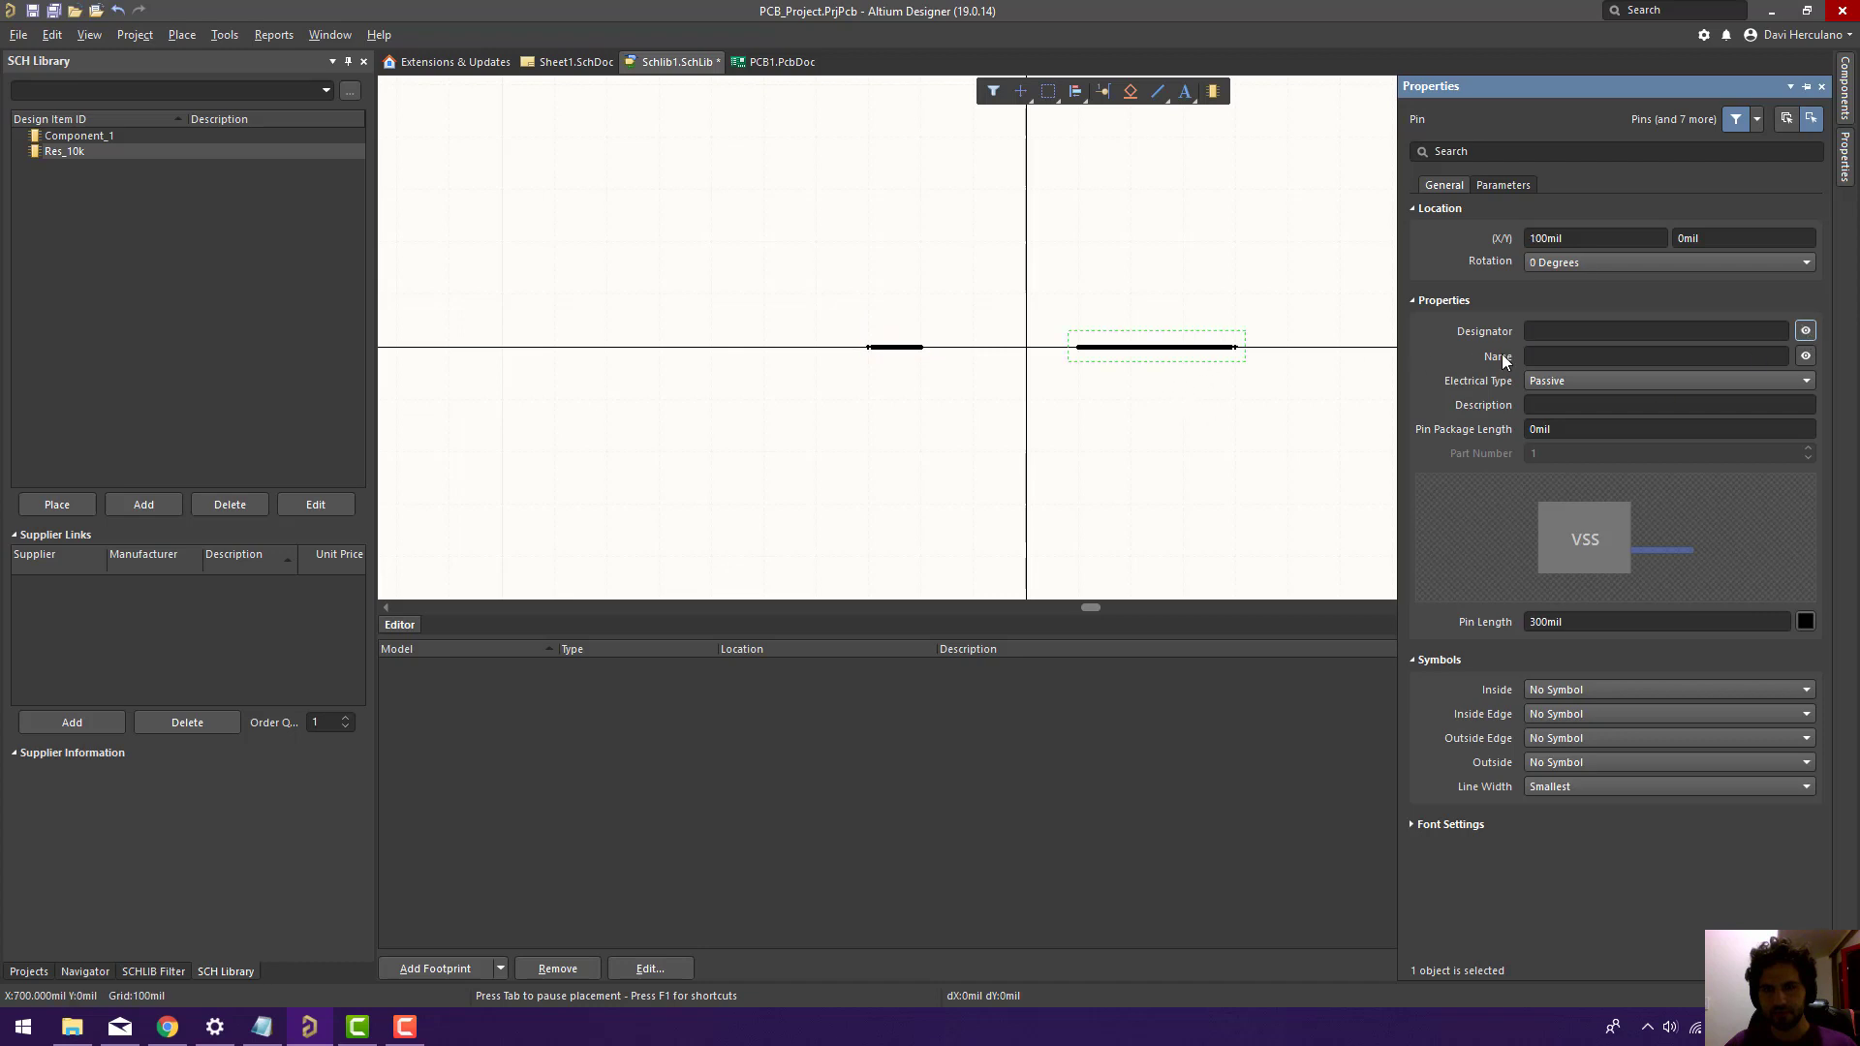
{"action": "left_click", "coordinate": [1556, 332]}
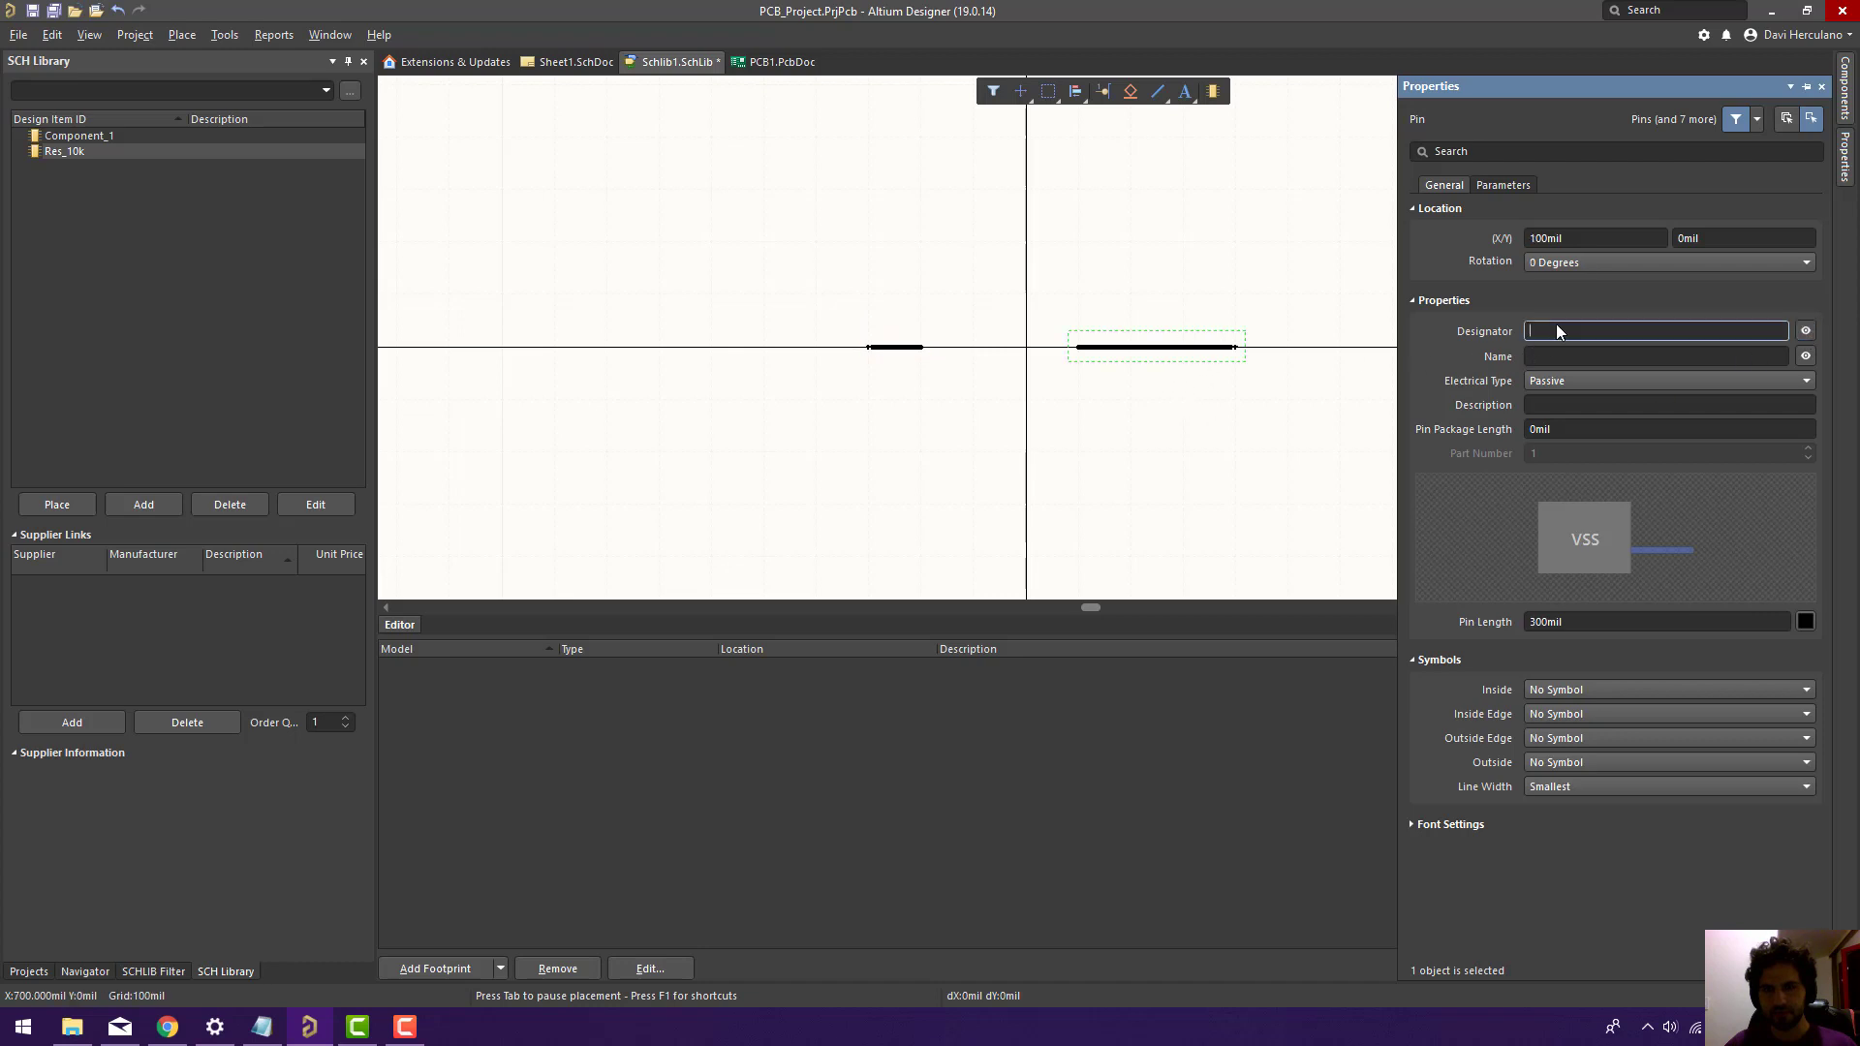
{"action": "left_click", "coordinate": [1804, 331]}
{"action": "left_click", "coordinate": [1213, 350]}
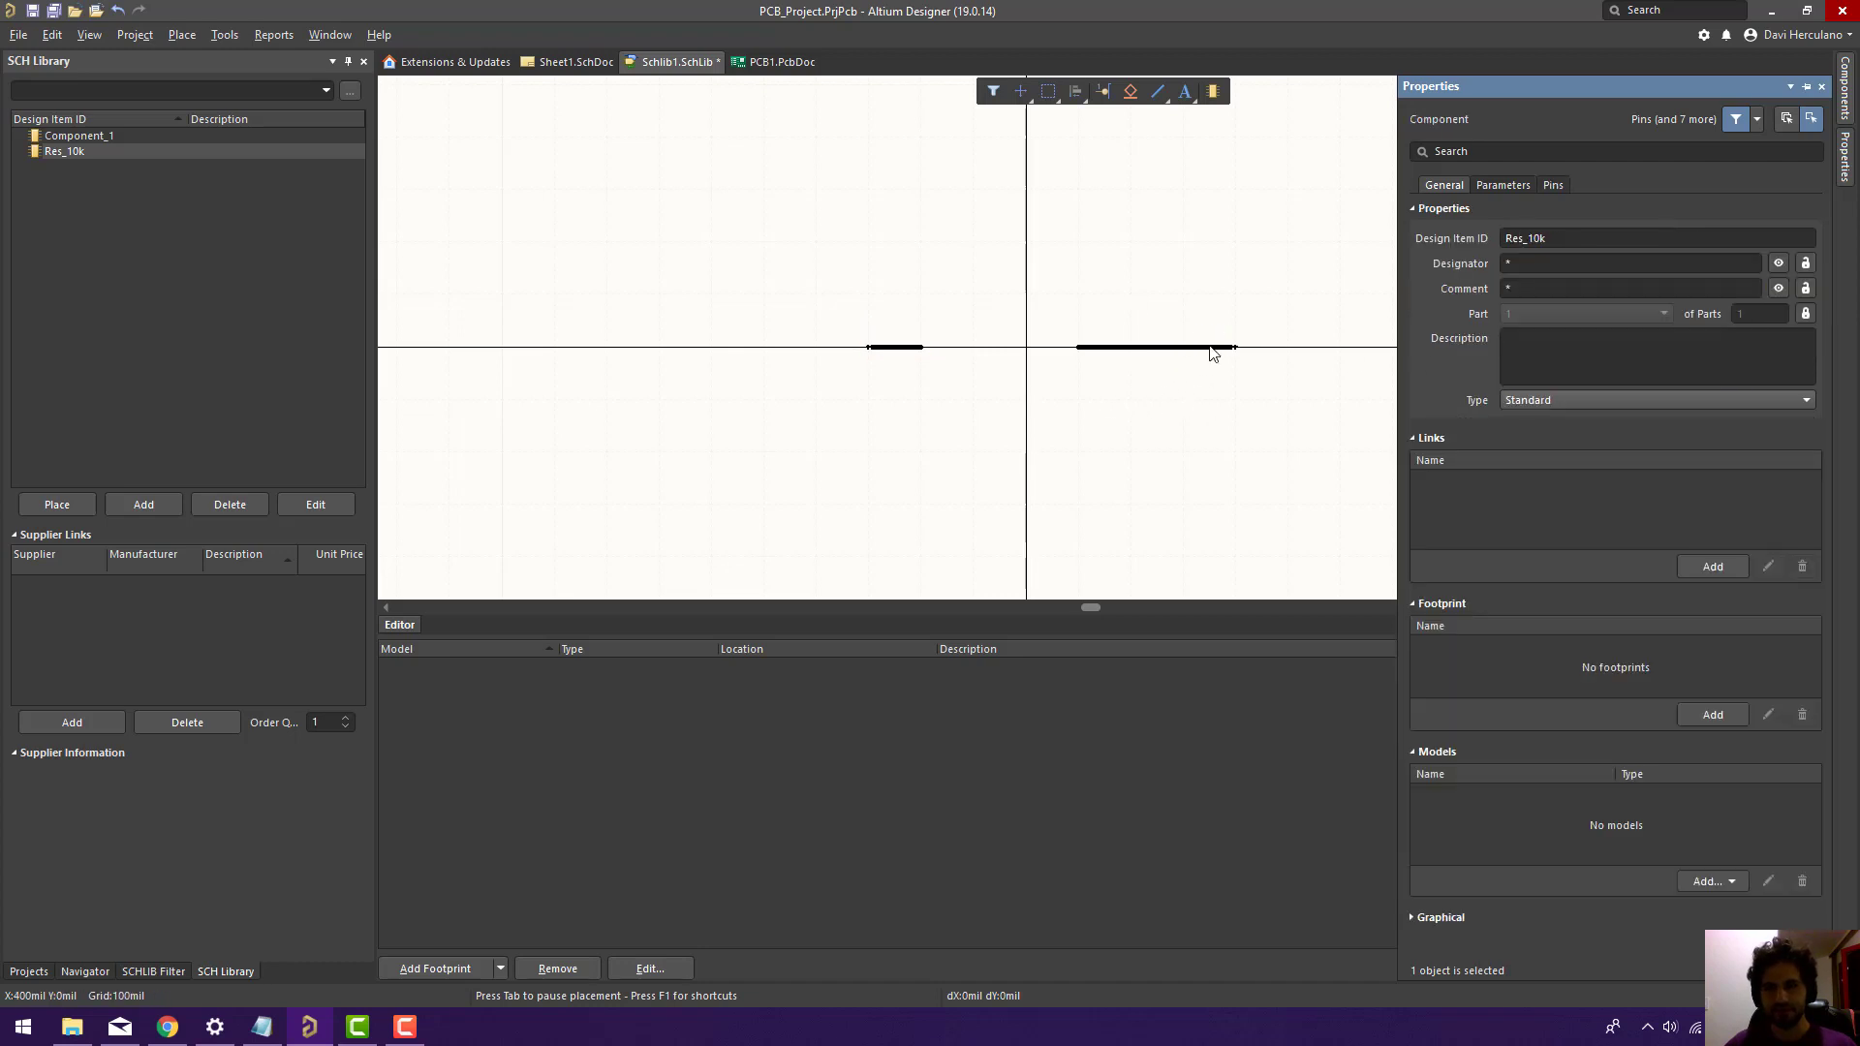
Set the length of the pin on the positive X side to 100 mil.
{"action": "left_click", "coordinate": [1213, 351]}
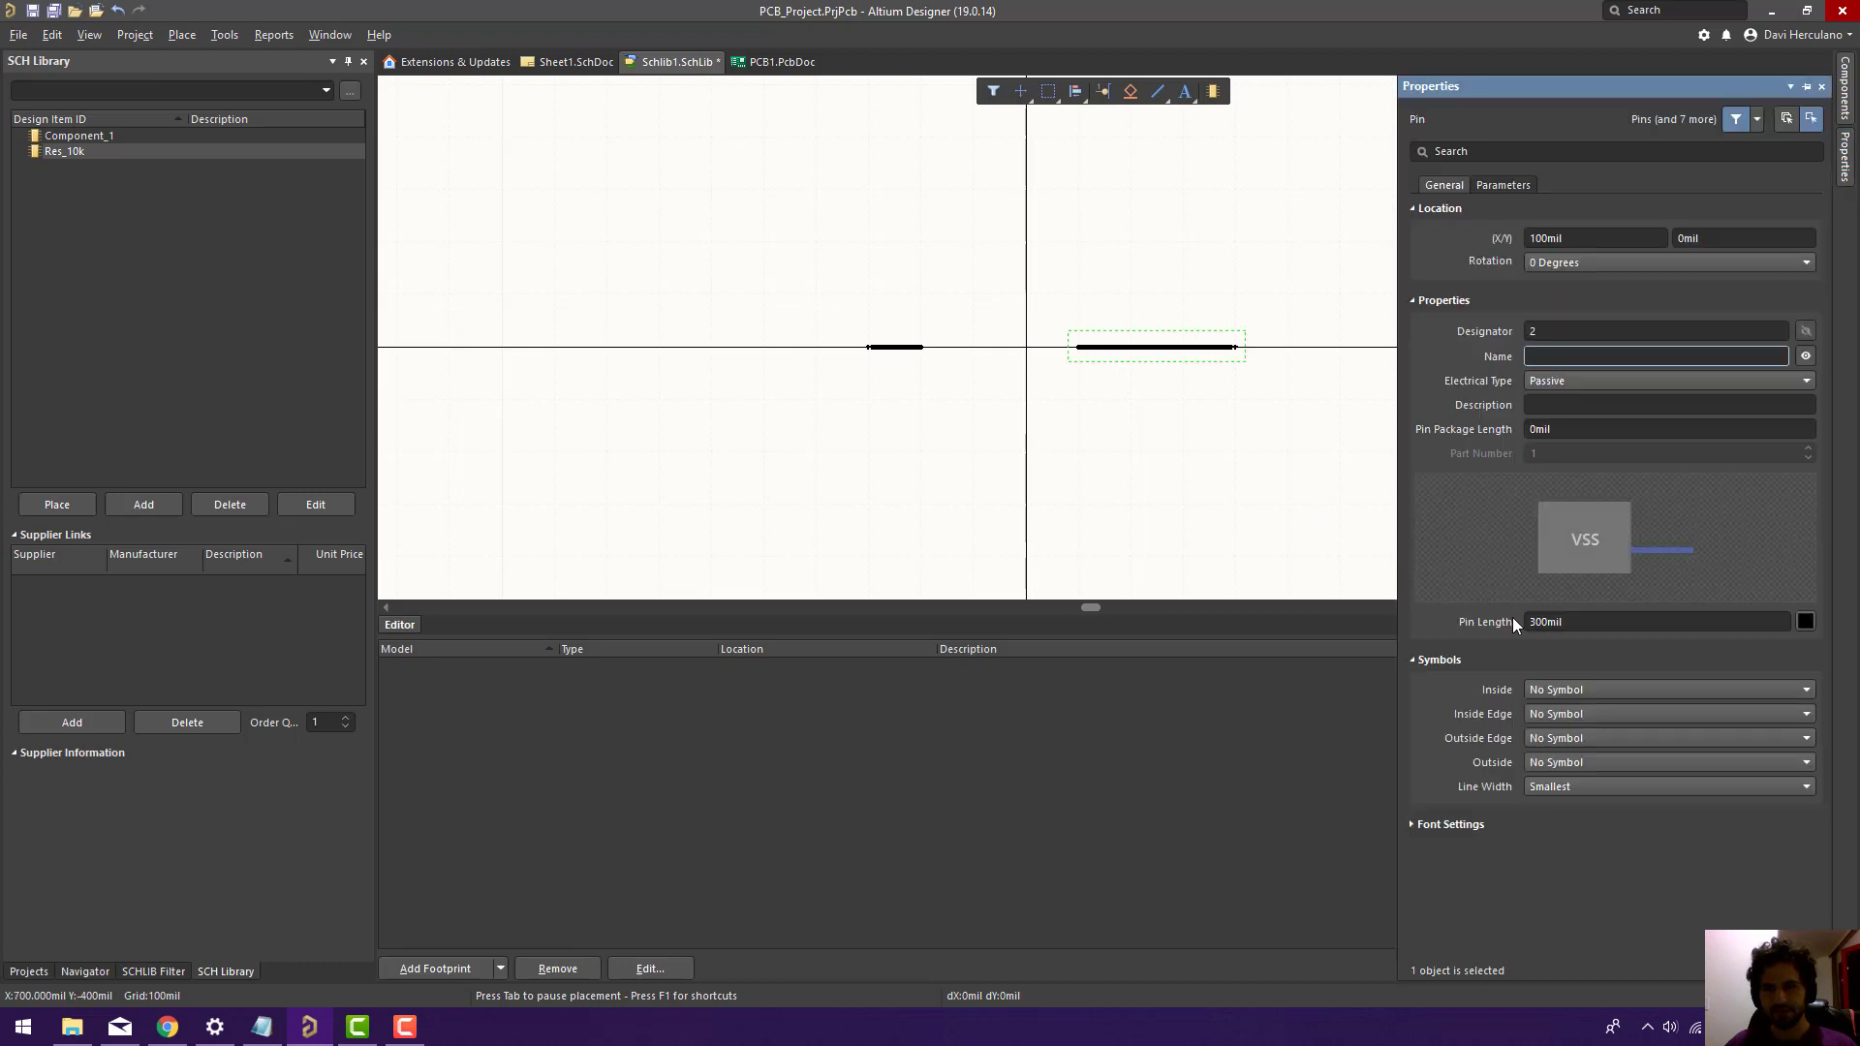
{"action": "left_click", "coordinate": [1531, 622]}
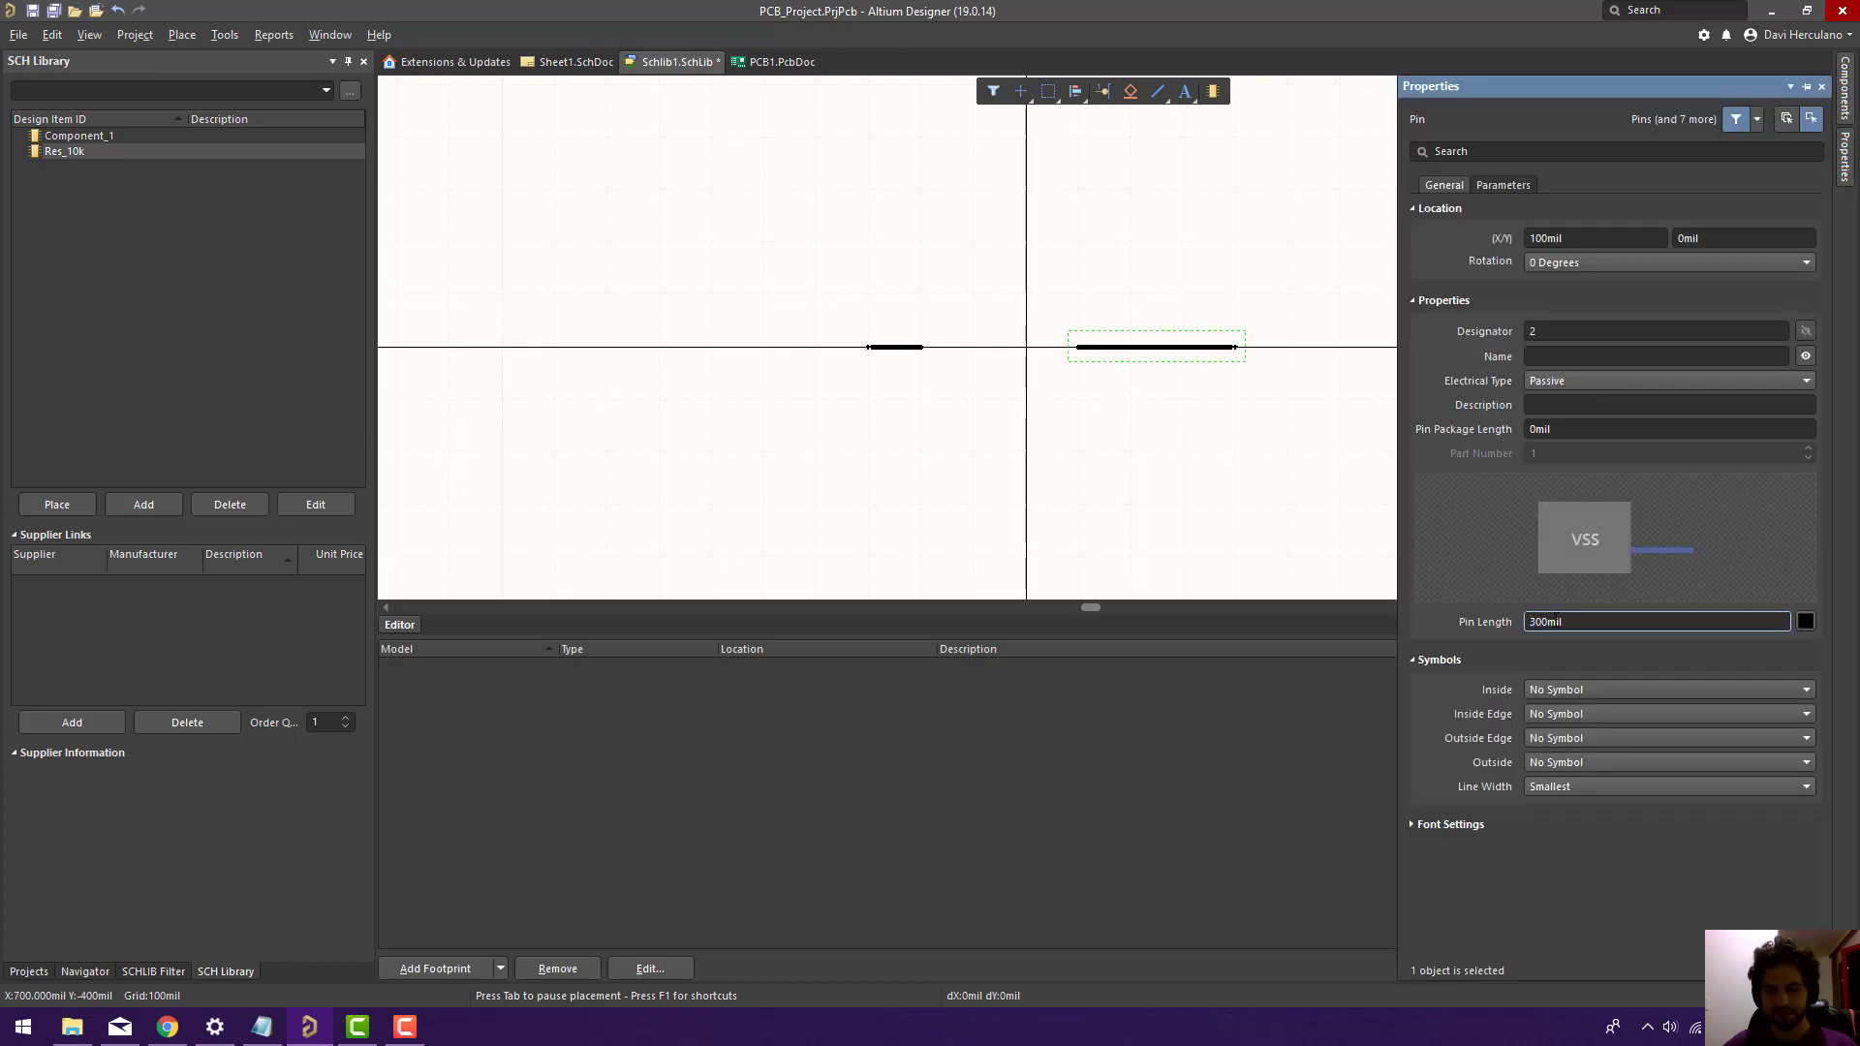
{"action": "type", "text": "1"}
{"action": "key", "text": "Return"}
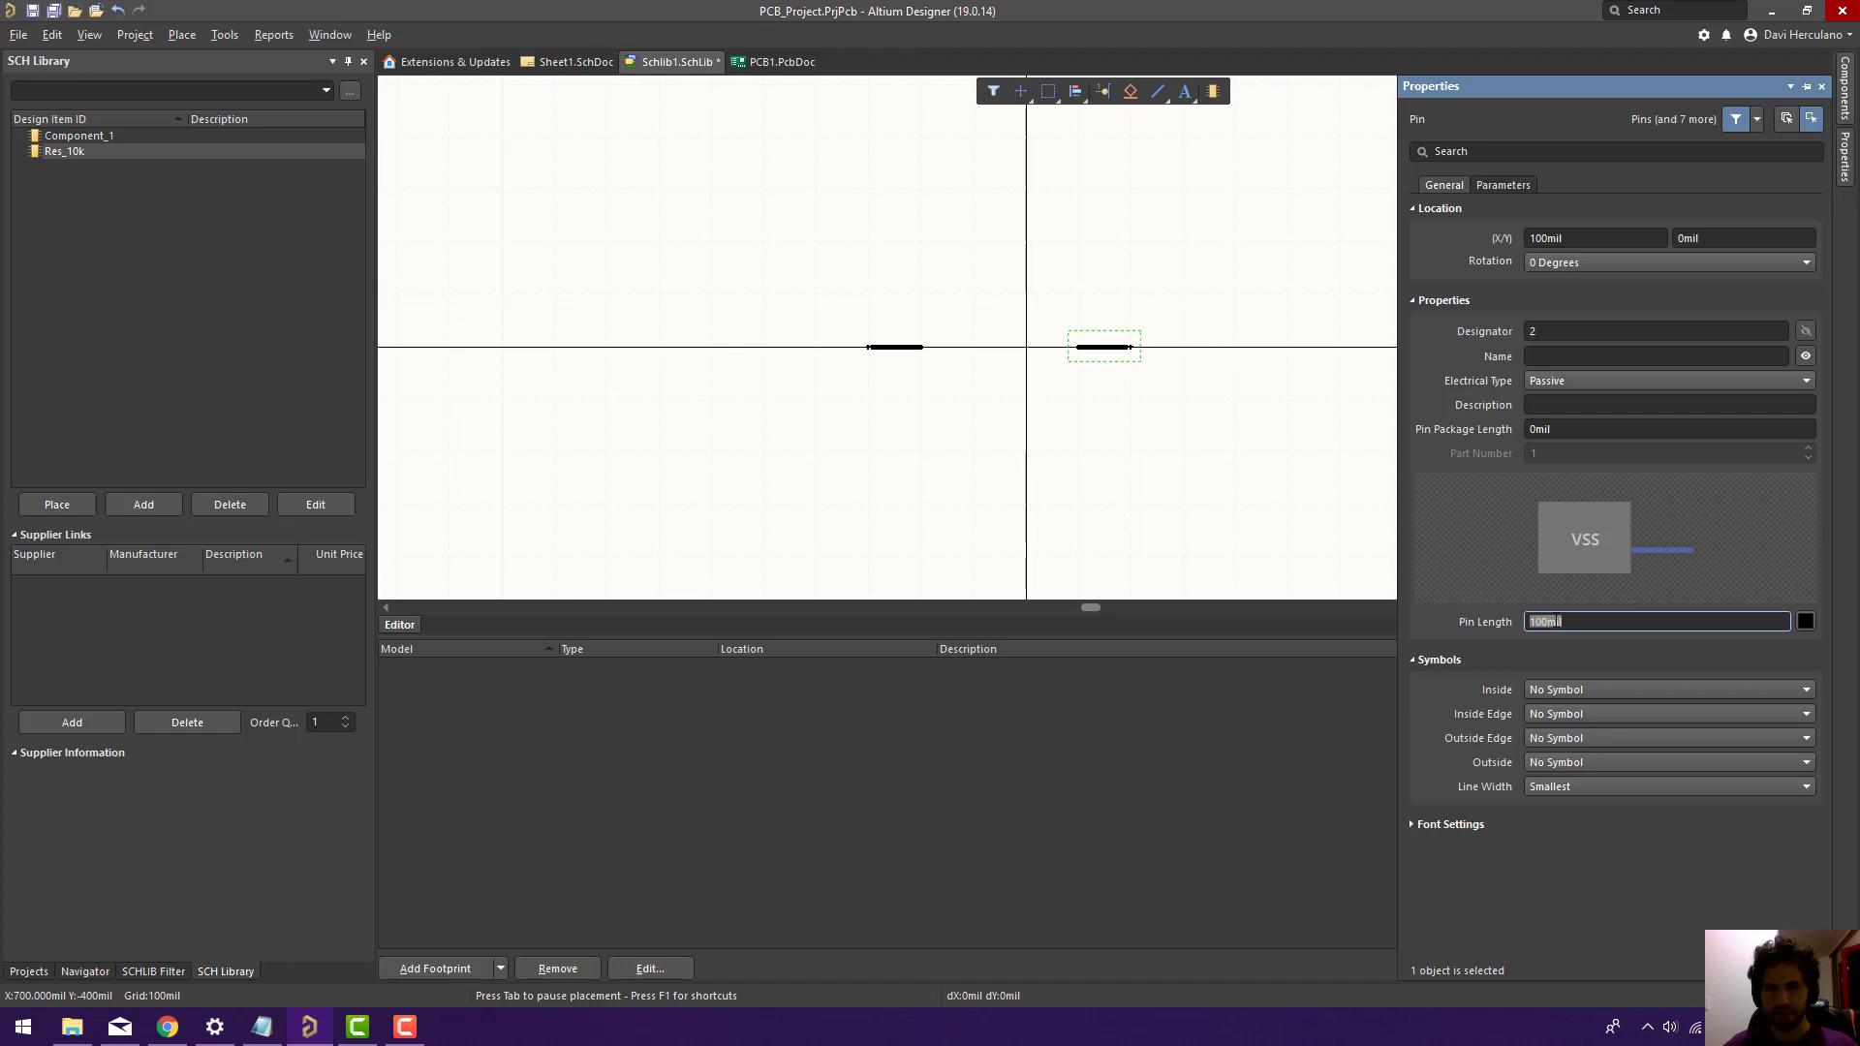
{"action": "left_click", "coordinate": [1184, 388]}
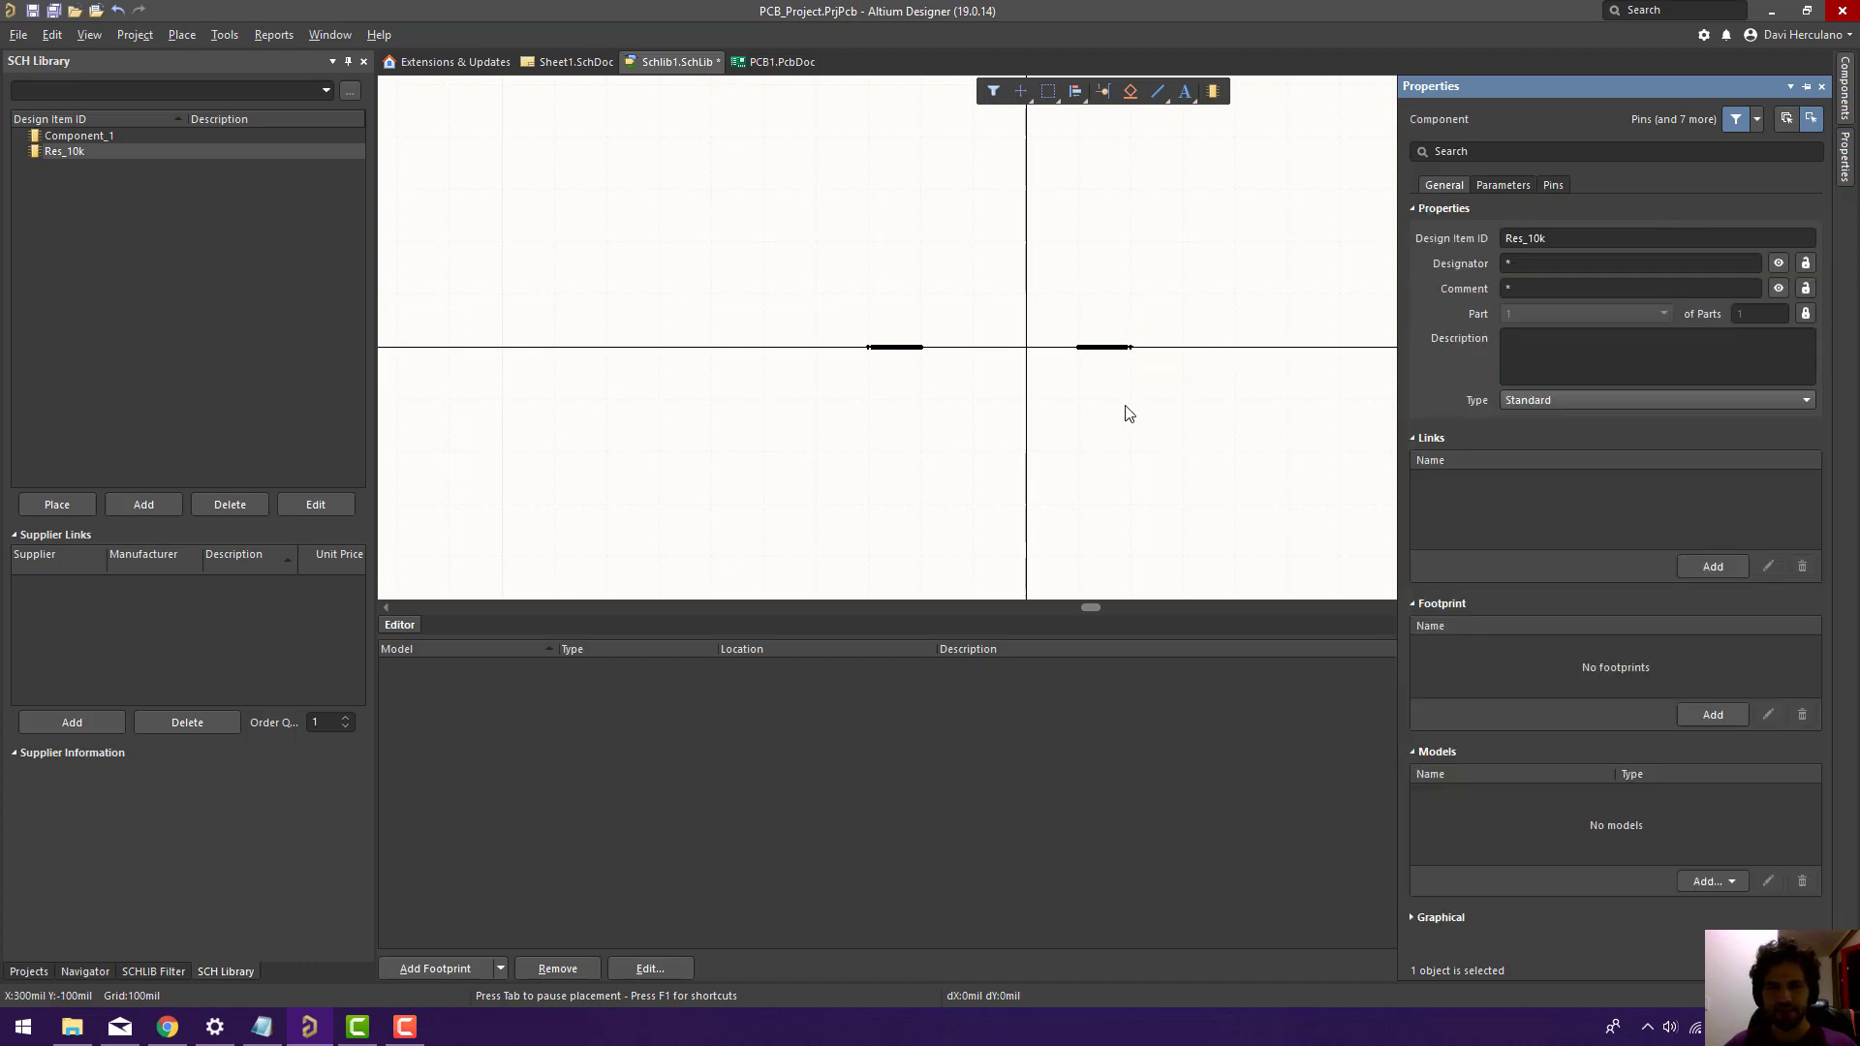
Save the schematic library as Schlib1.SchLib in the student2 folder.
{"action": "key", "text": "ctrl+s"}
{"action": "right_click", "coordinate": [1145, 381]}
{"action": "left_click", "coordinate": [951, 545]}
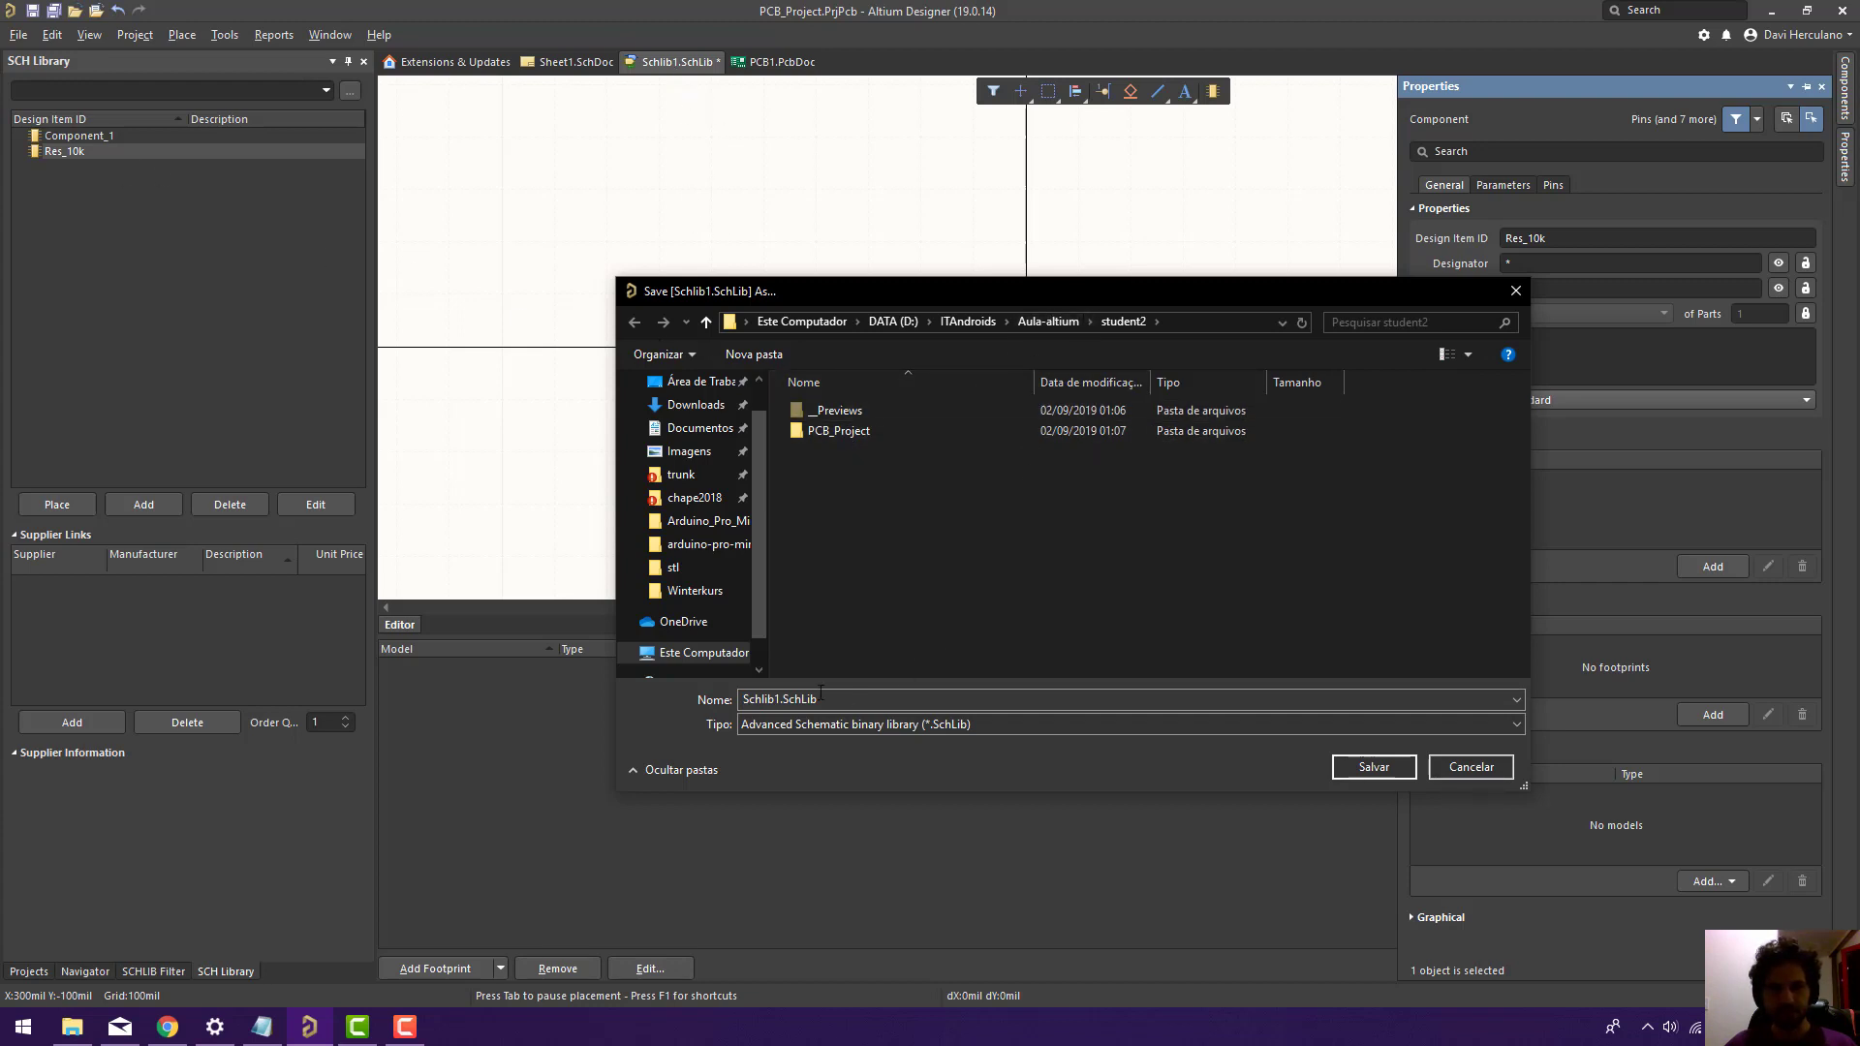
{"action": "left_click", "coordinate": [1373, 767]}
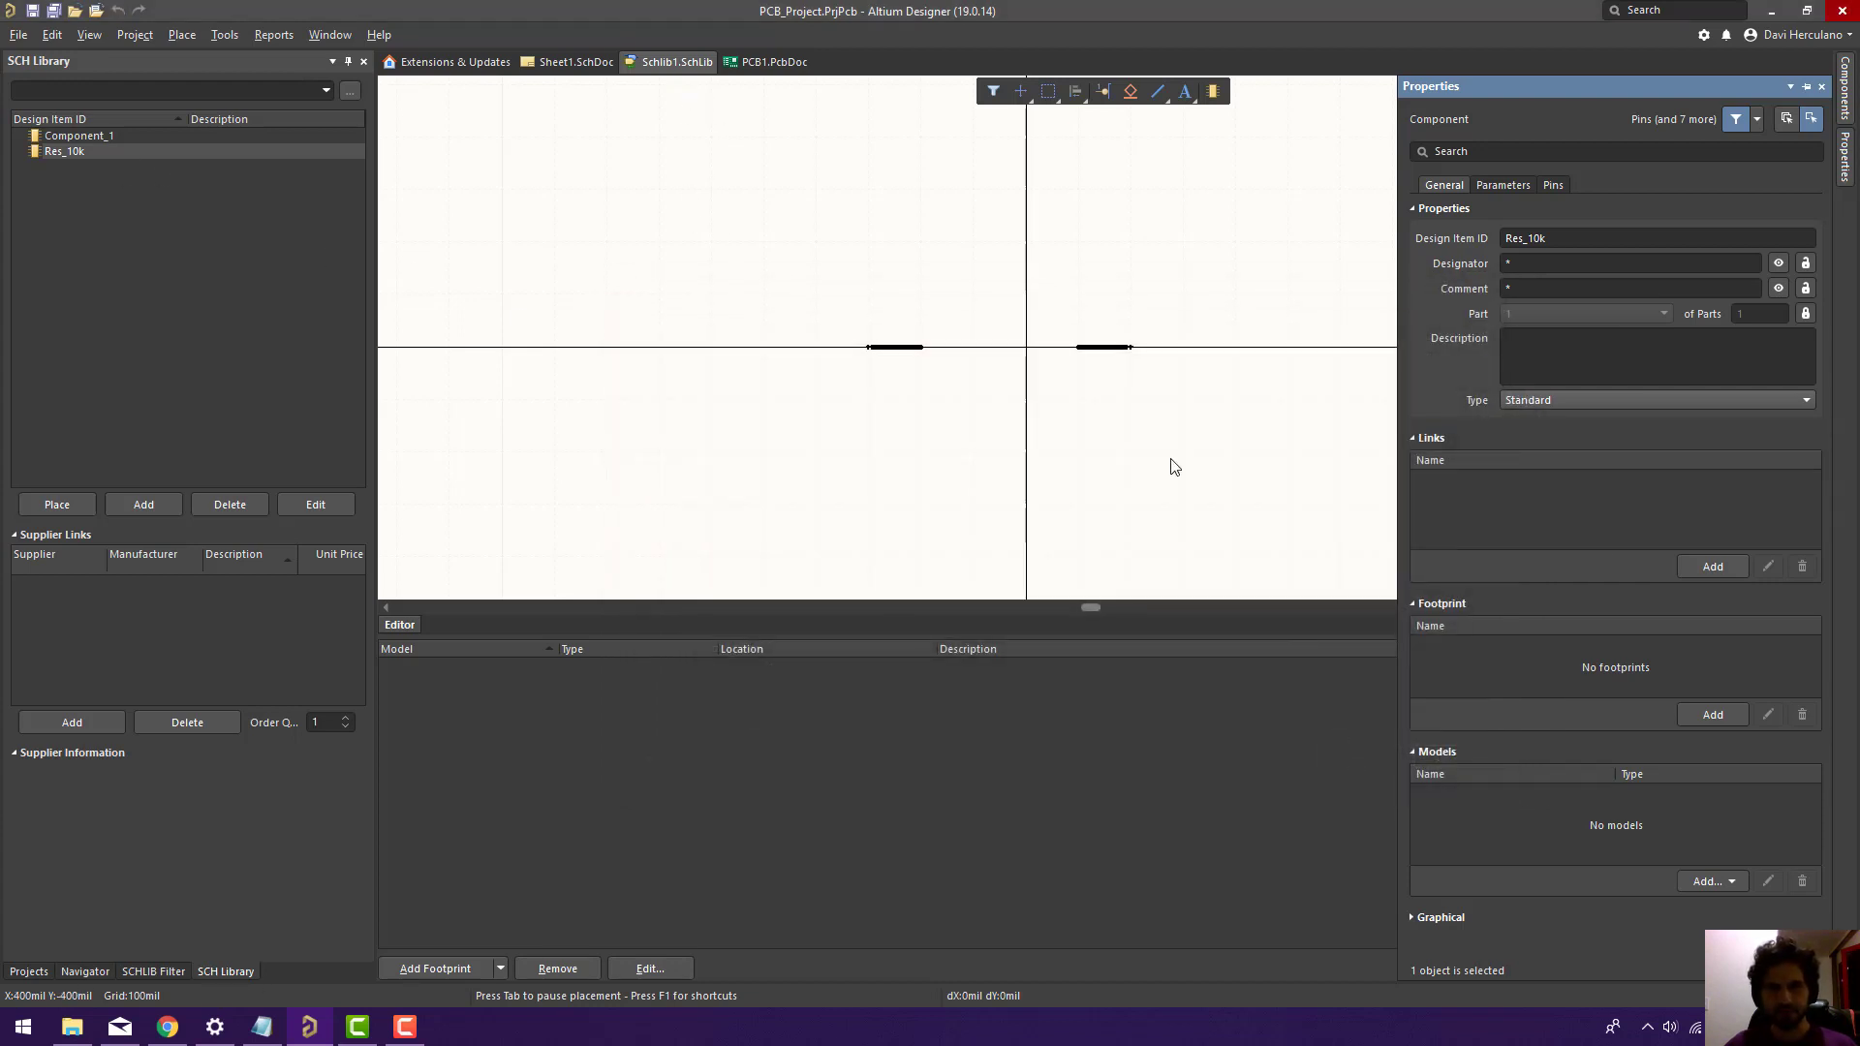
Reposition the two pins along the X axis symmetrically about the origin, with their outer ends at -200 mil and 200 mil.
{"action": "right_click_drag", "start_coordinate": [1218, 312], "coordinate": [1142, 295]}
{"action": "scroll", "coordinate": [1142, 282], "scroll_direction": "up", "scroll_amount": 4, "text": "ctrl"}
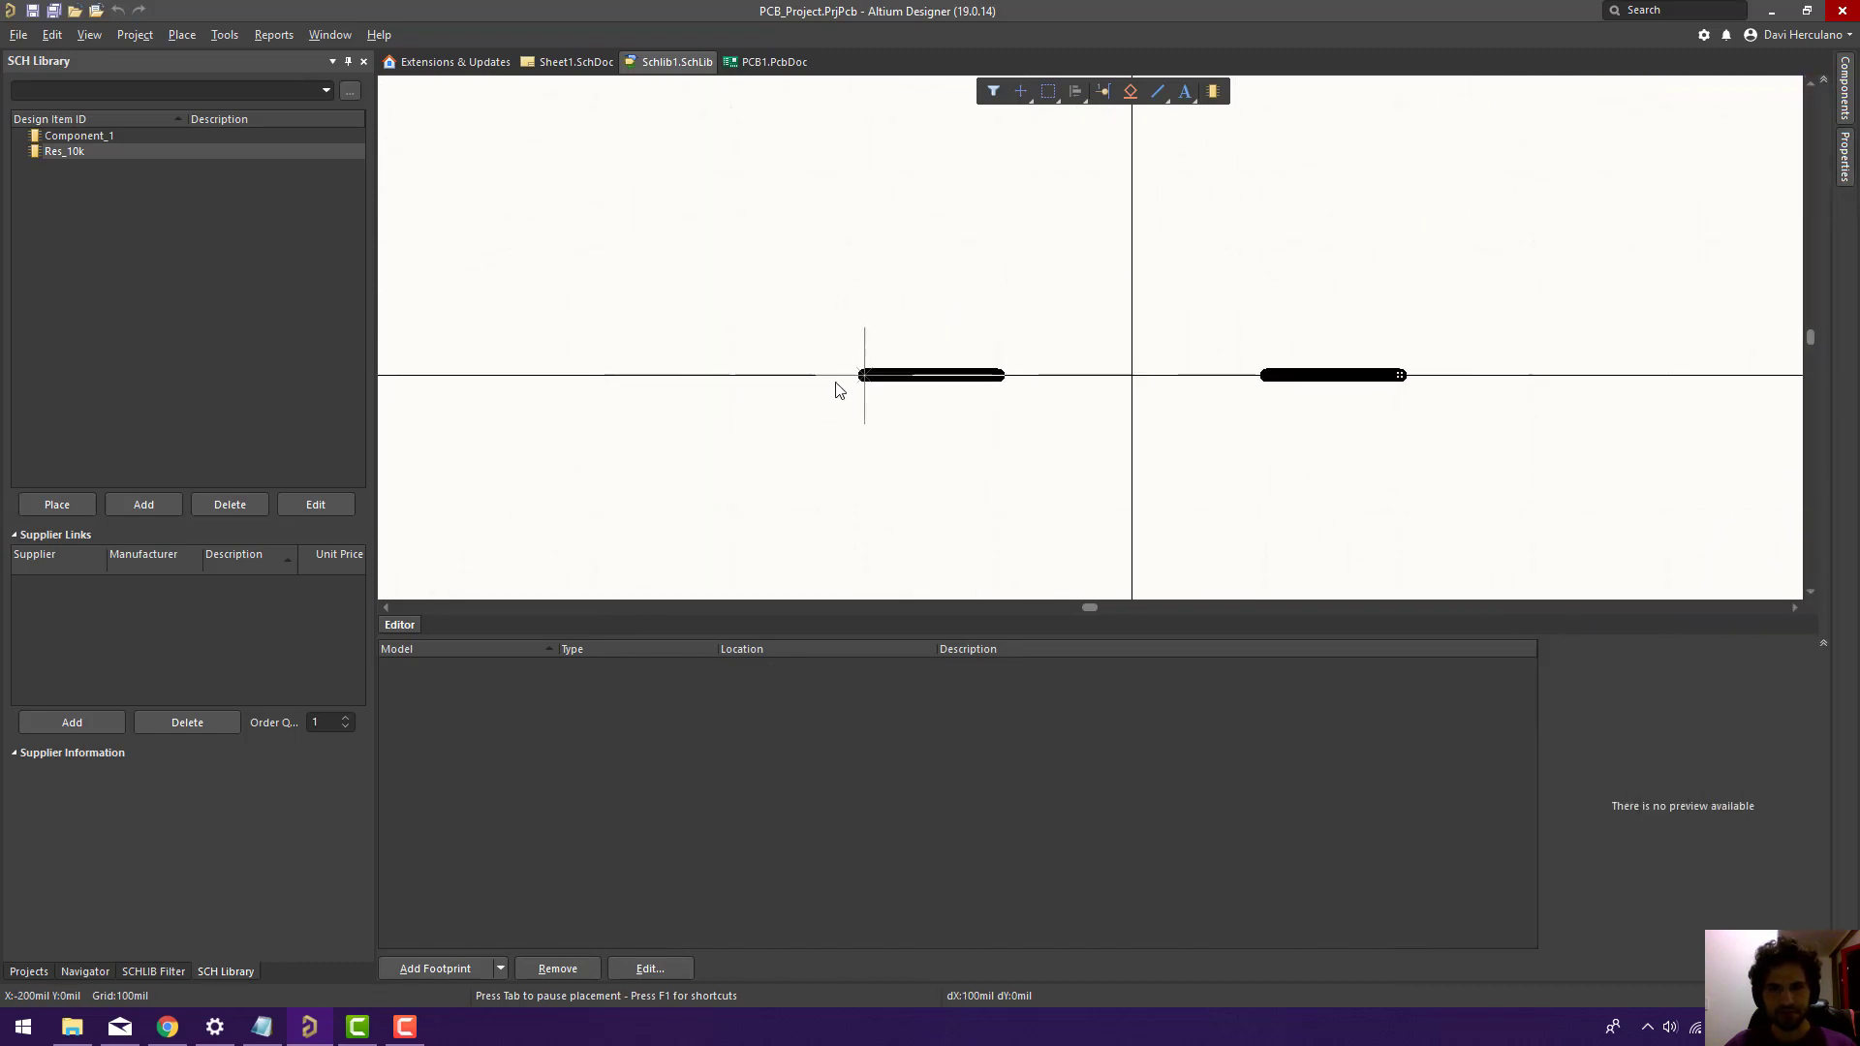
{"action": "left_click", "coordinate": [769, 385]}
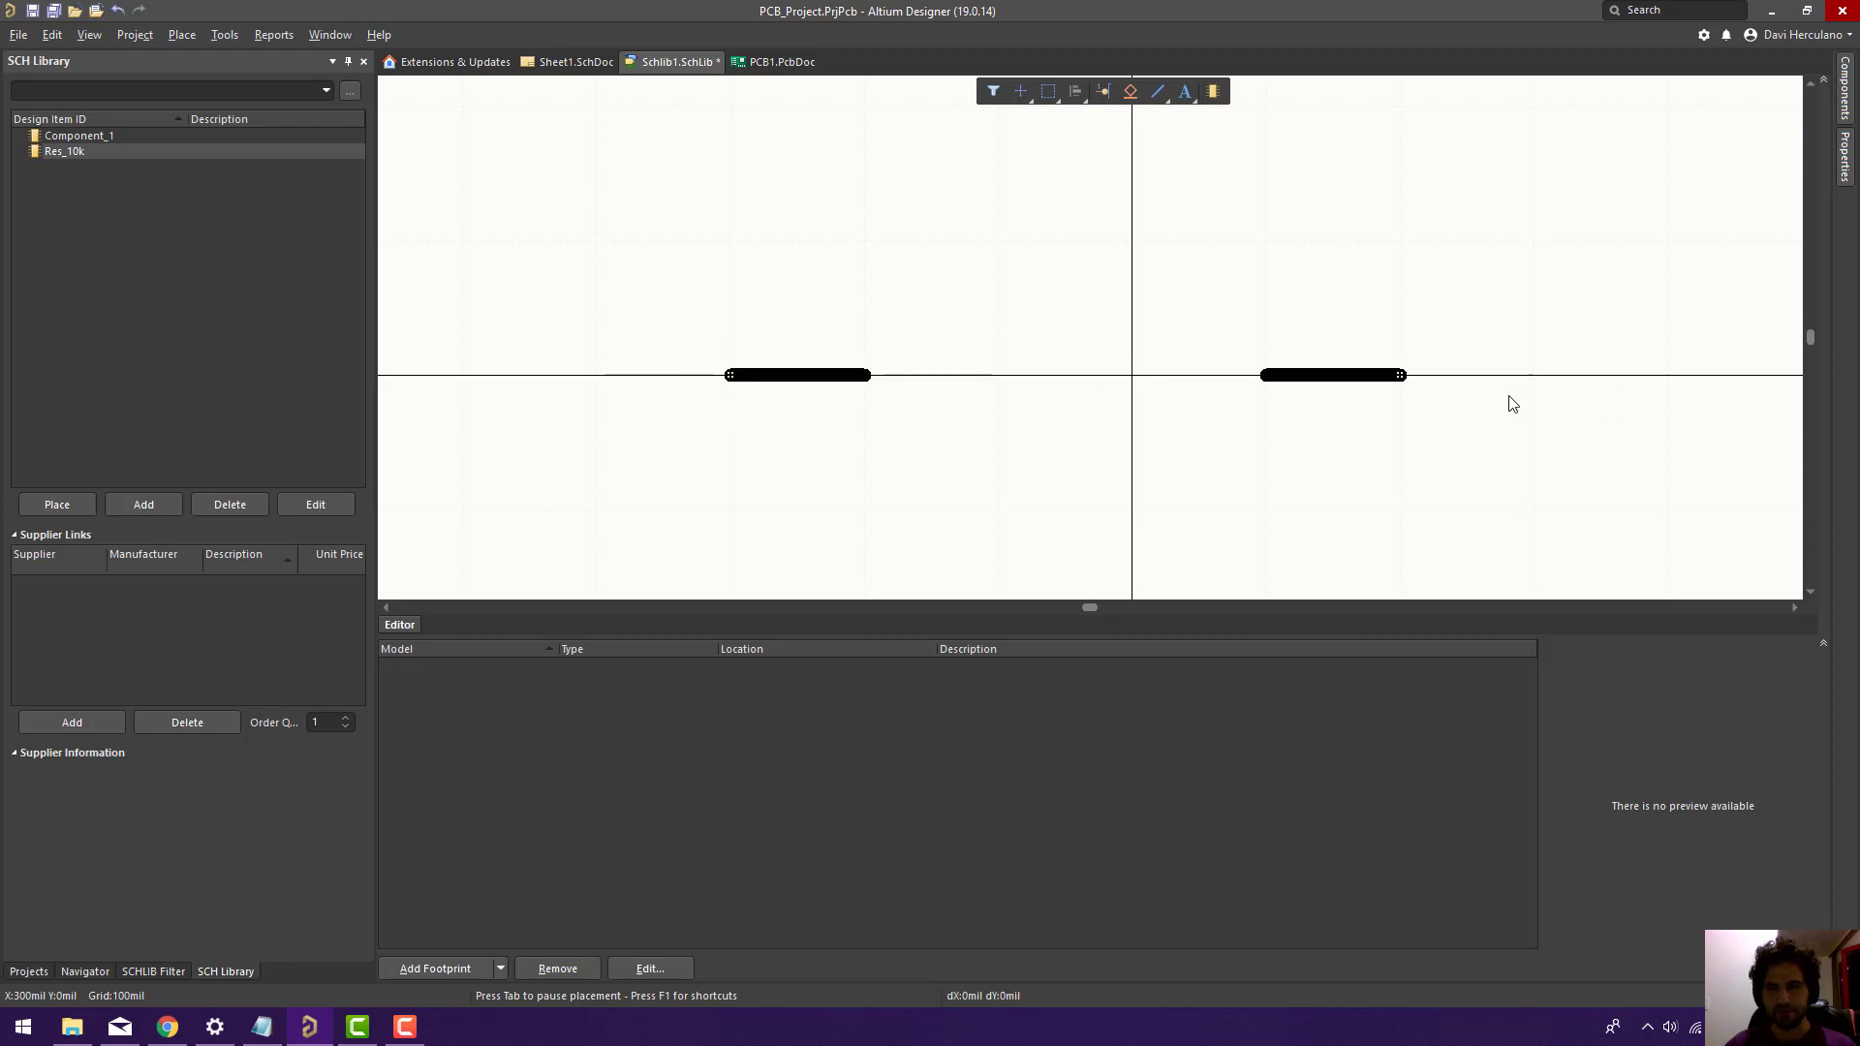
{"action": "left_click", "coordinate": [859, 375]}
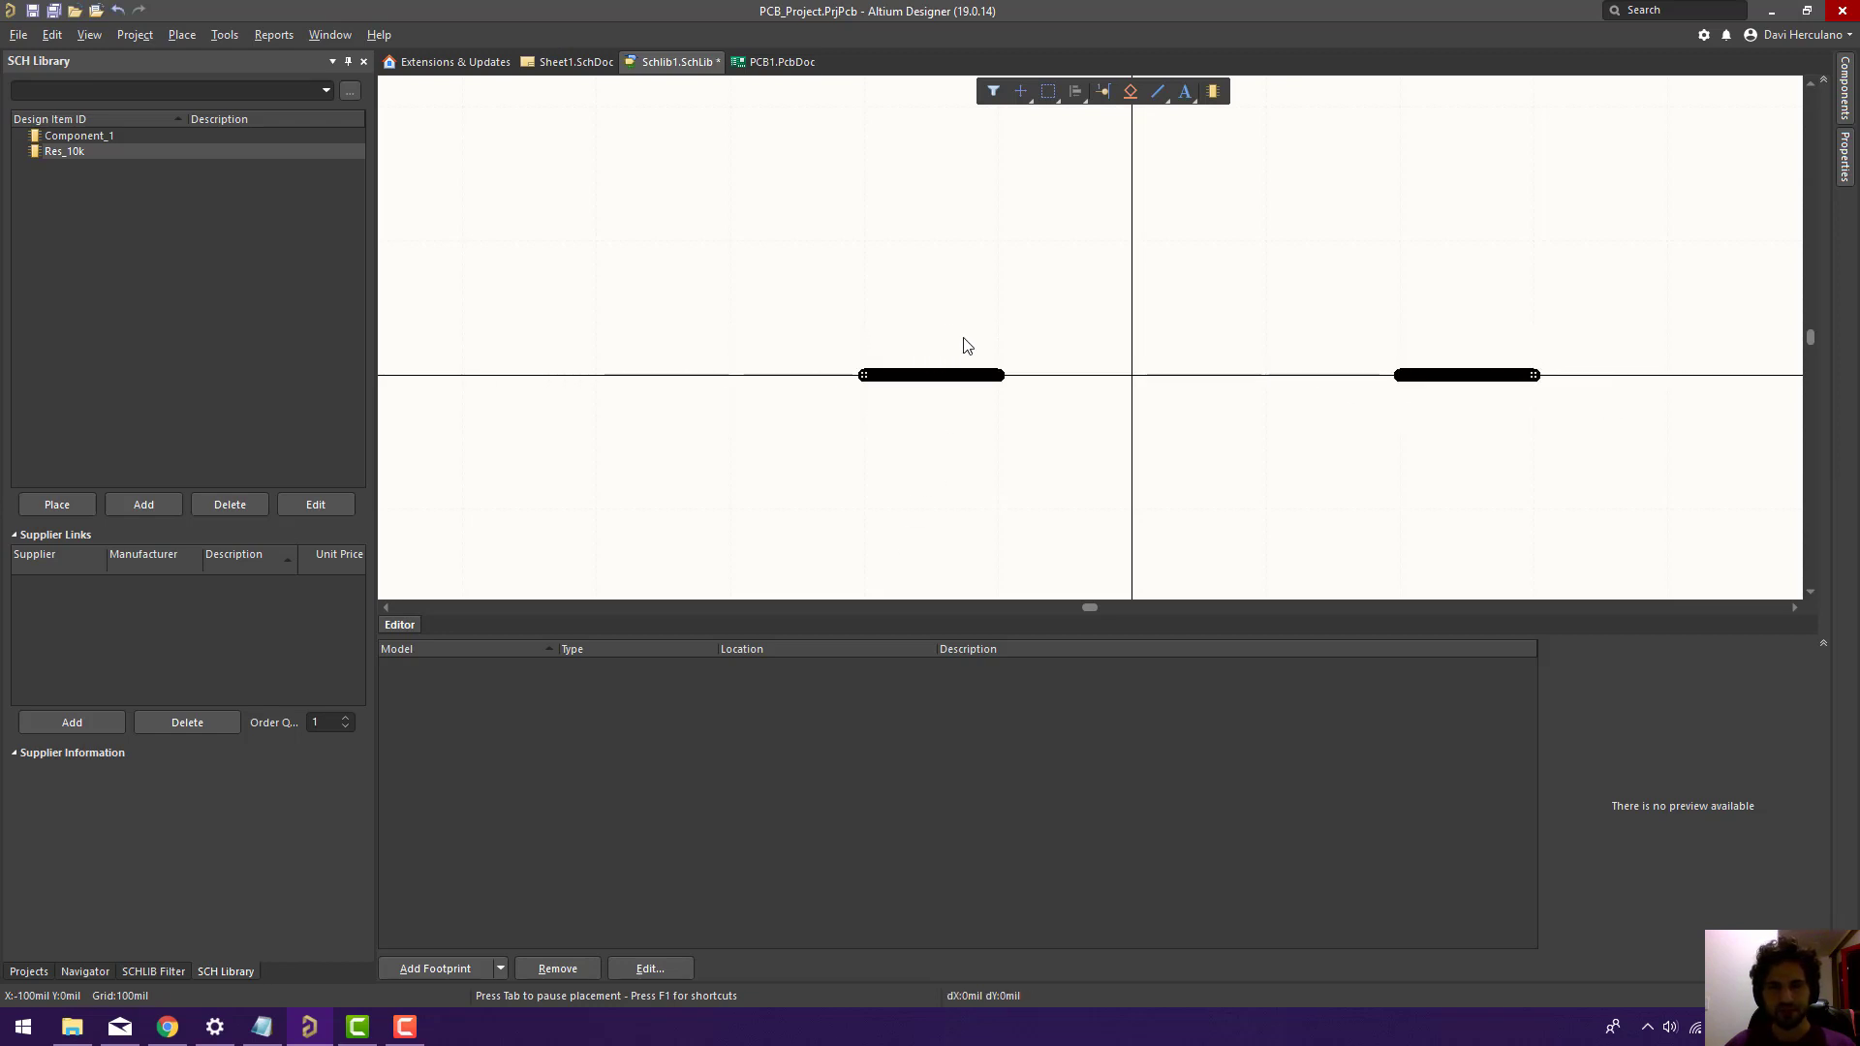
{"action": "right_click_drag", "start_coordinate": [966, 346], "coordinate": [1124, 261]}
{"action": "middle_click_drag", "start_coordinate": [1124, 262], "coordinate": [1050, 336]}
{"action": "right_click_drag", "start_coordinate": [1050, 336], "coordinate": [1000, 255]}
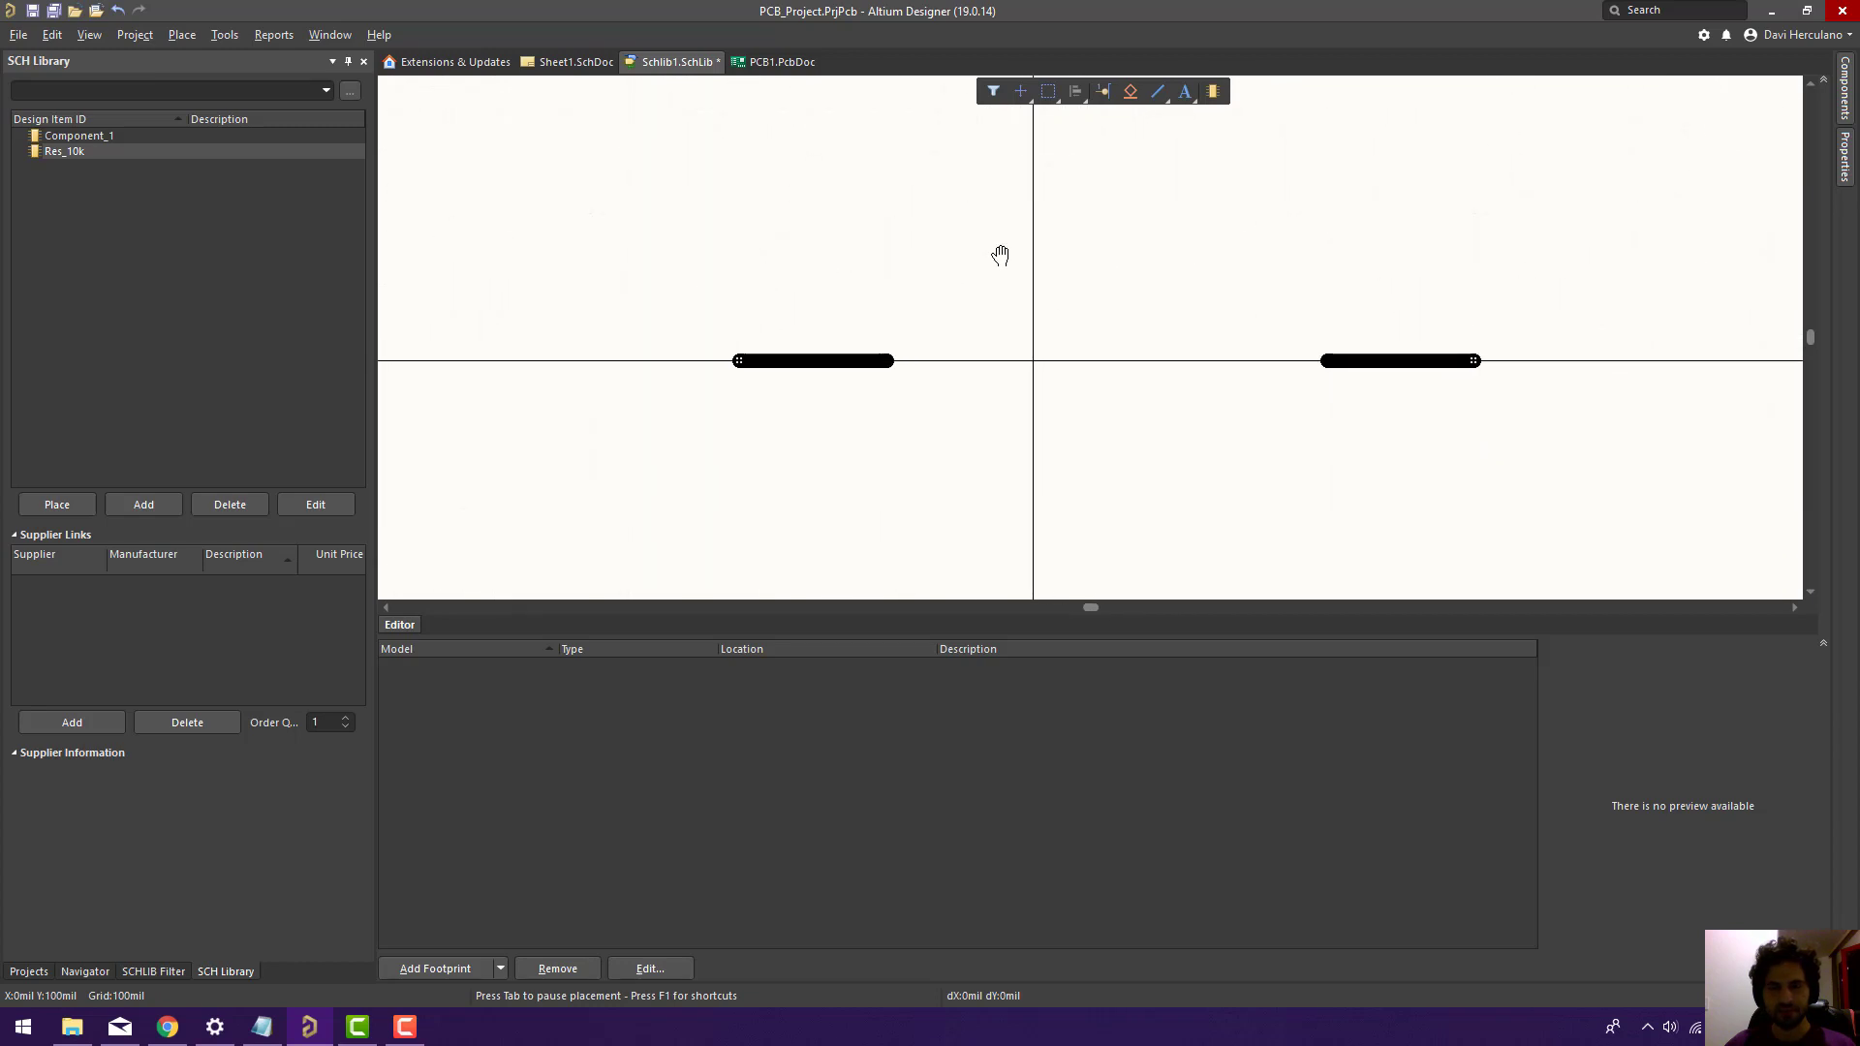
{"action": "right_click_drag", "start_coordinate": [1142, 374], "coordinate": [1002, 462]}
{"action": "scroll", "coordinate": [1002, 462], "scroll_direction": "down", "scroll_amount": 1, "text": "ctrl"}
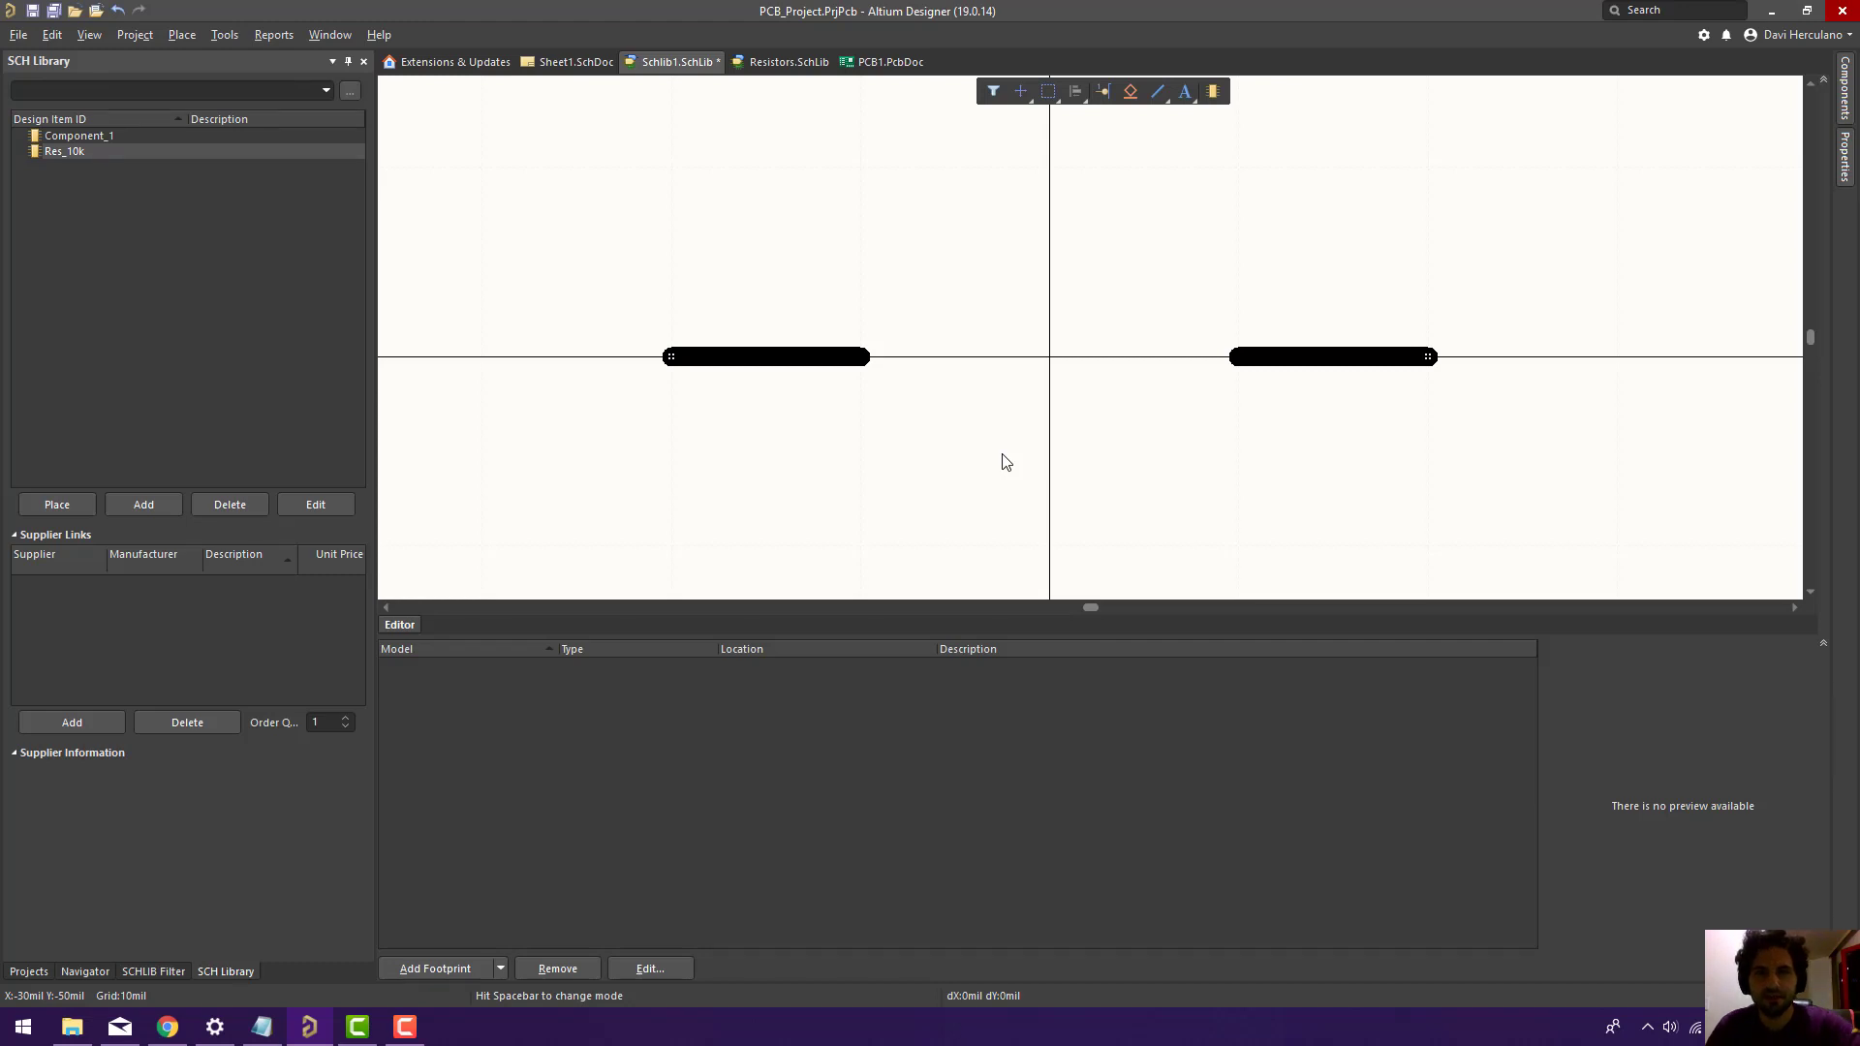
Set the snap grid size to 10 mil.
{"action": "left_click", "coordinate": [1160, 94]}
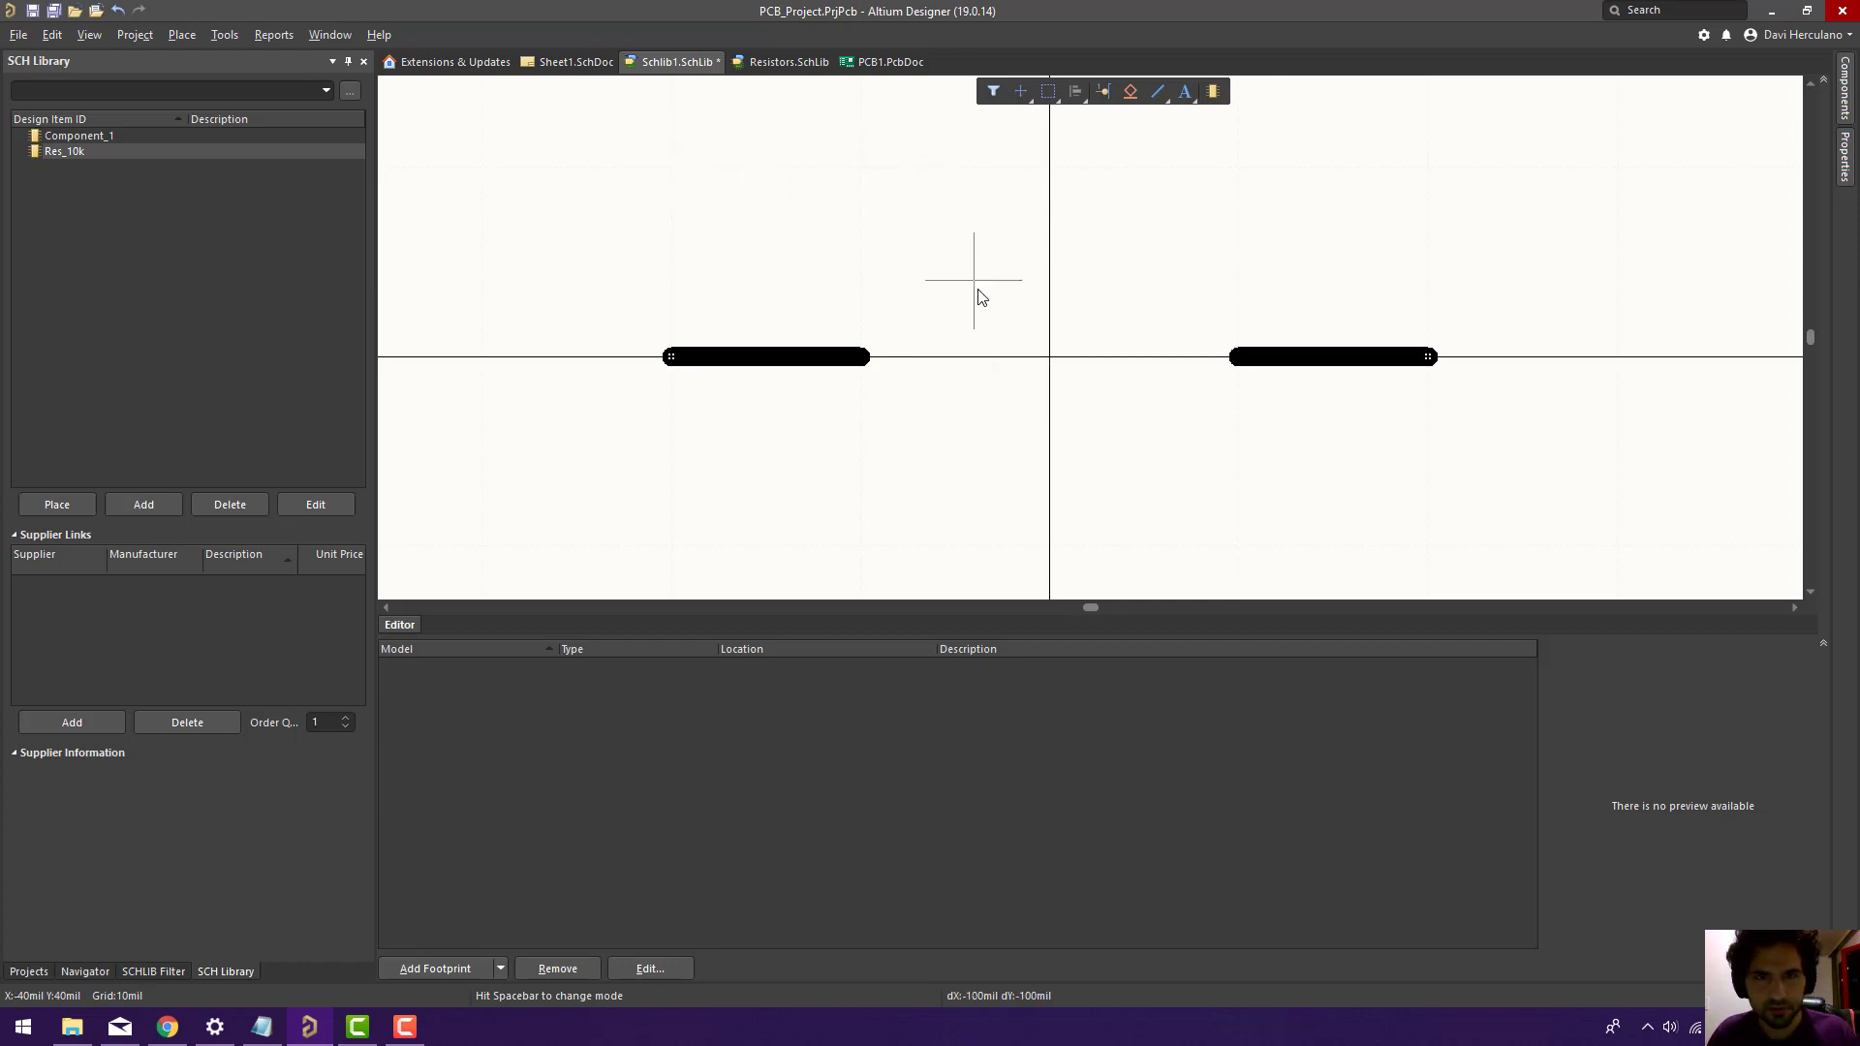
{"action": "key", "text": "Escape"}
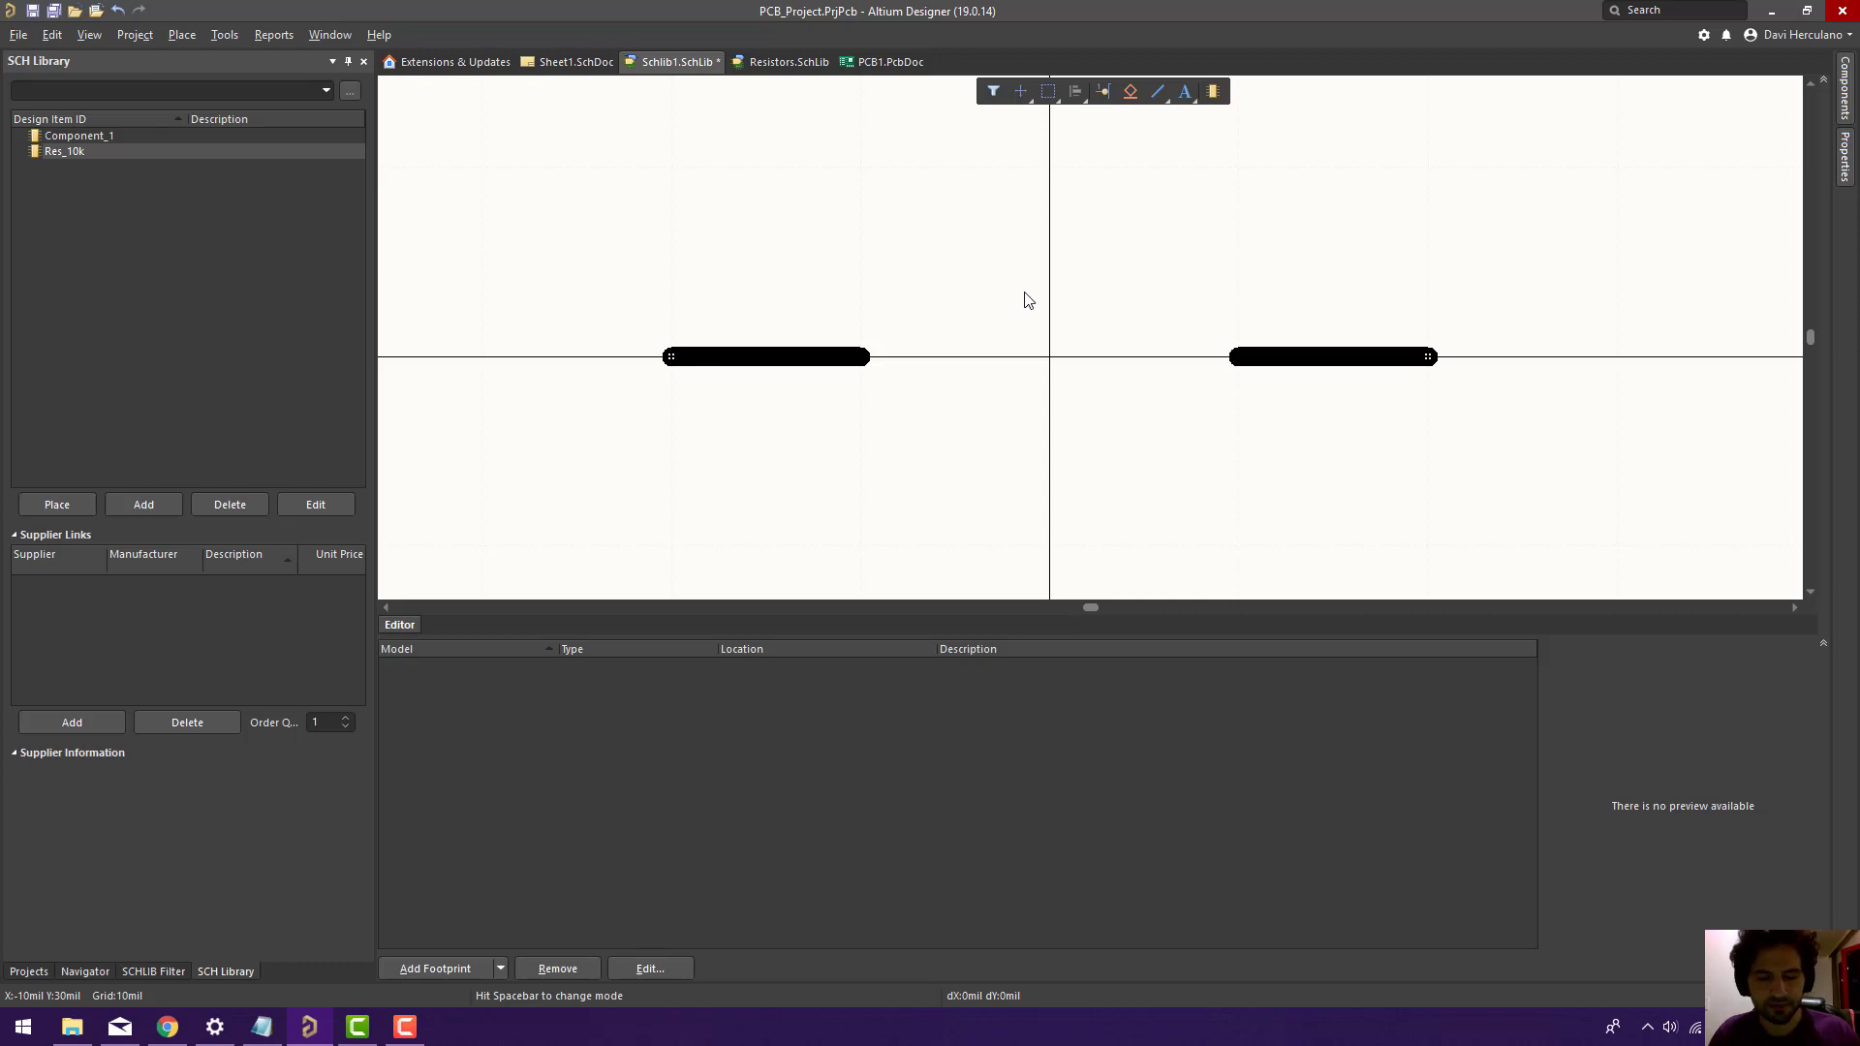
{"action": "right_click", "coordinate": [1028, 301]}
{"action": "key", "text": "g"}
{"action": "key", "text": "s"}
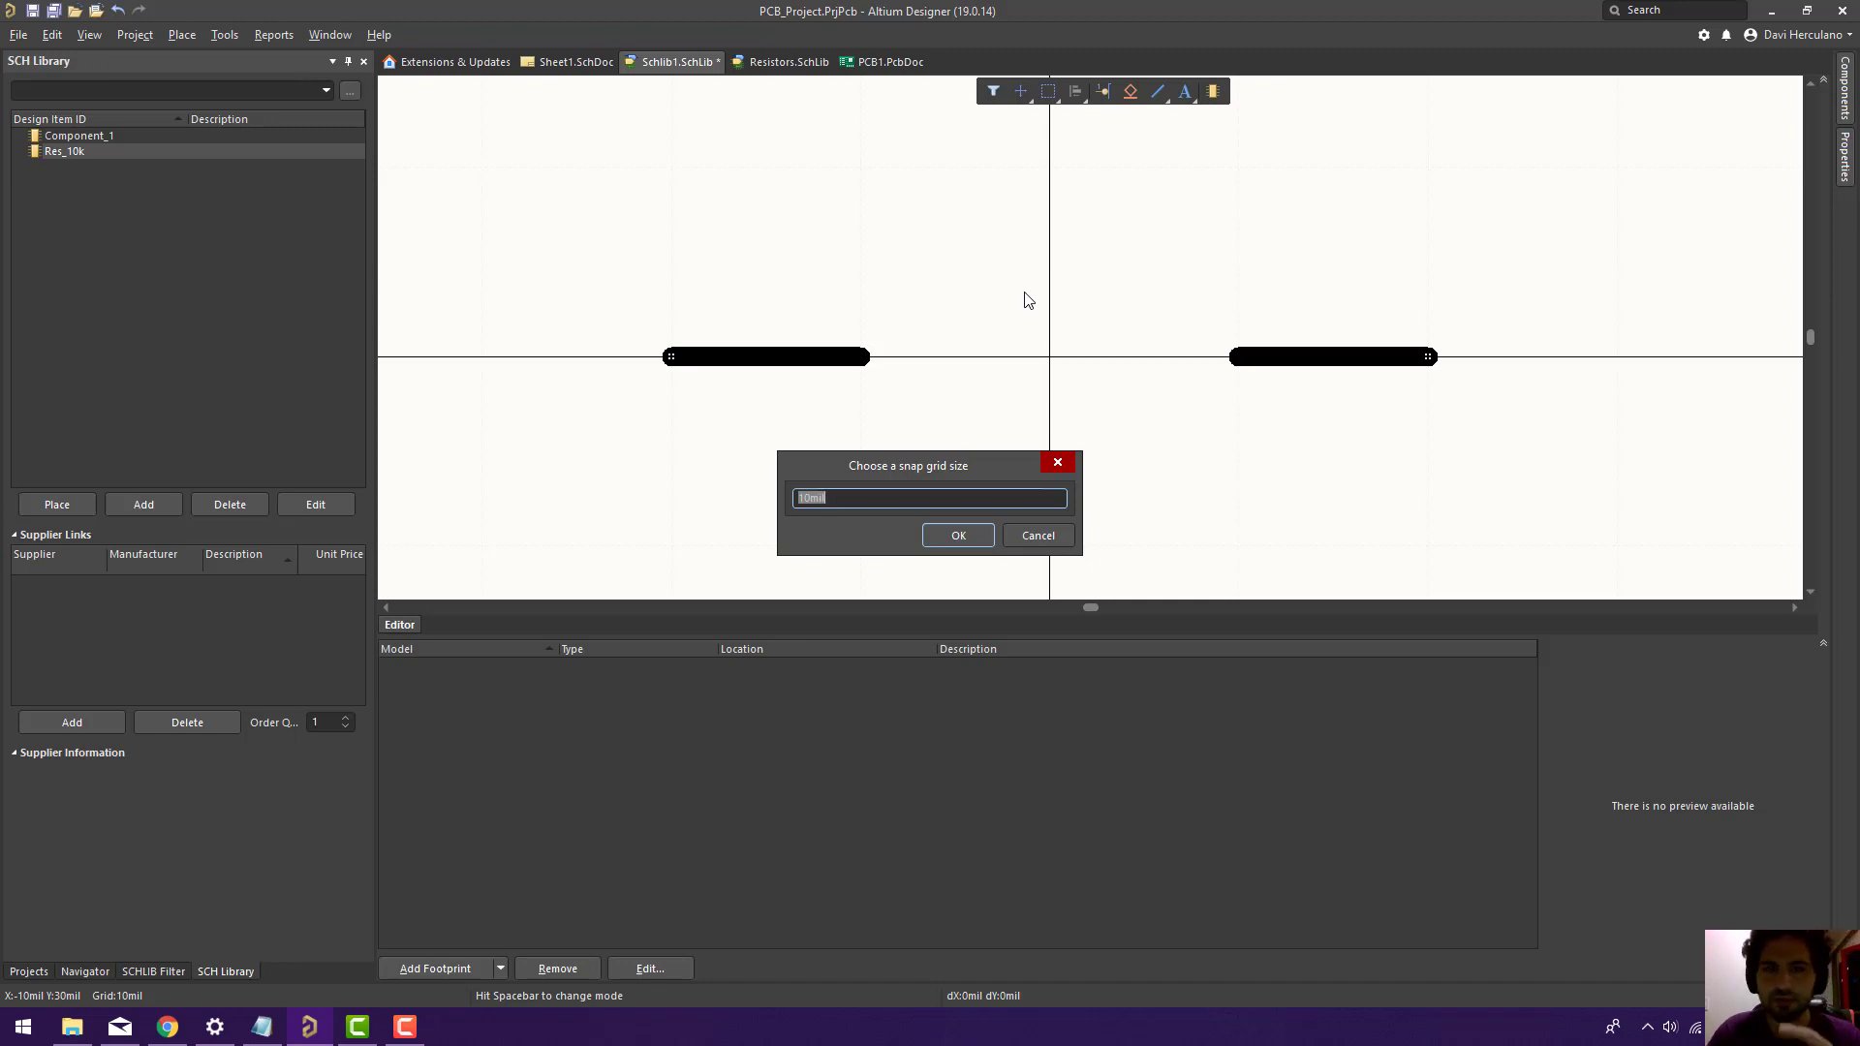
{"action": "left_click", "coordinate": [958, 536]}
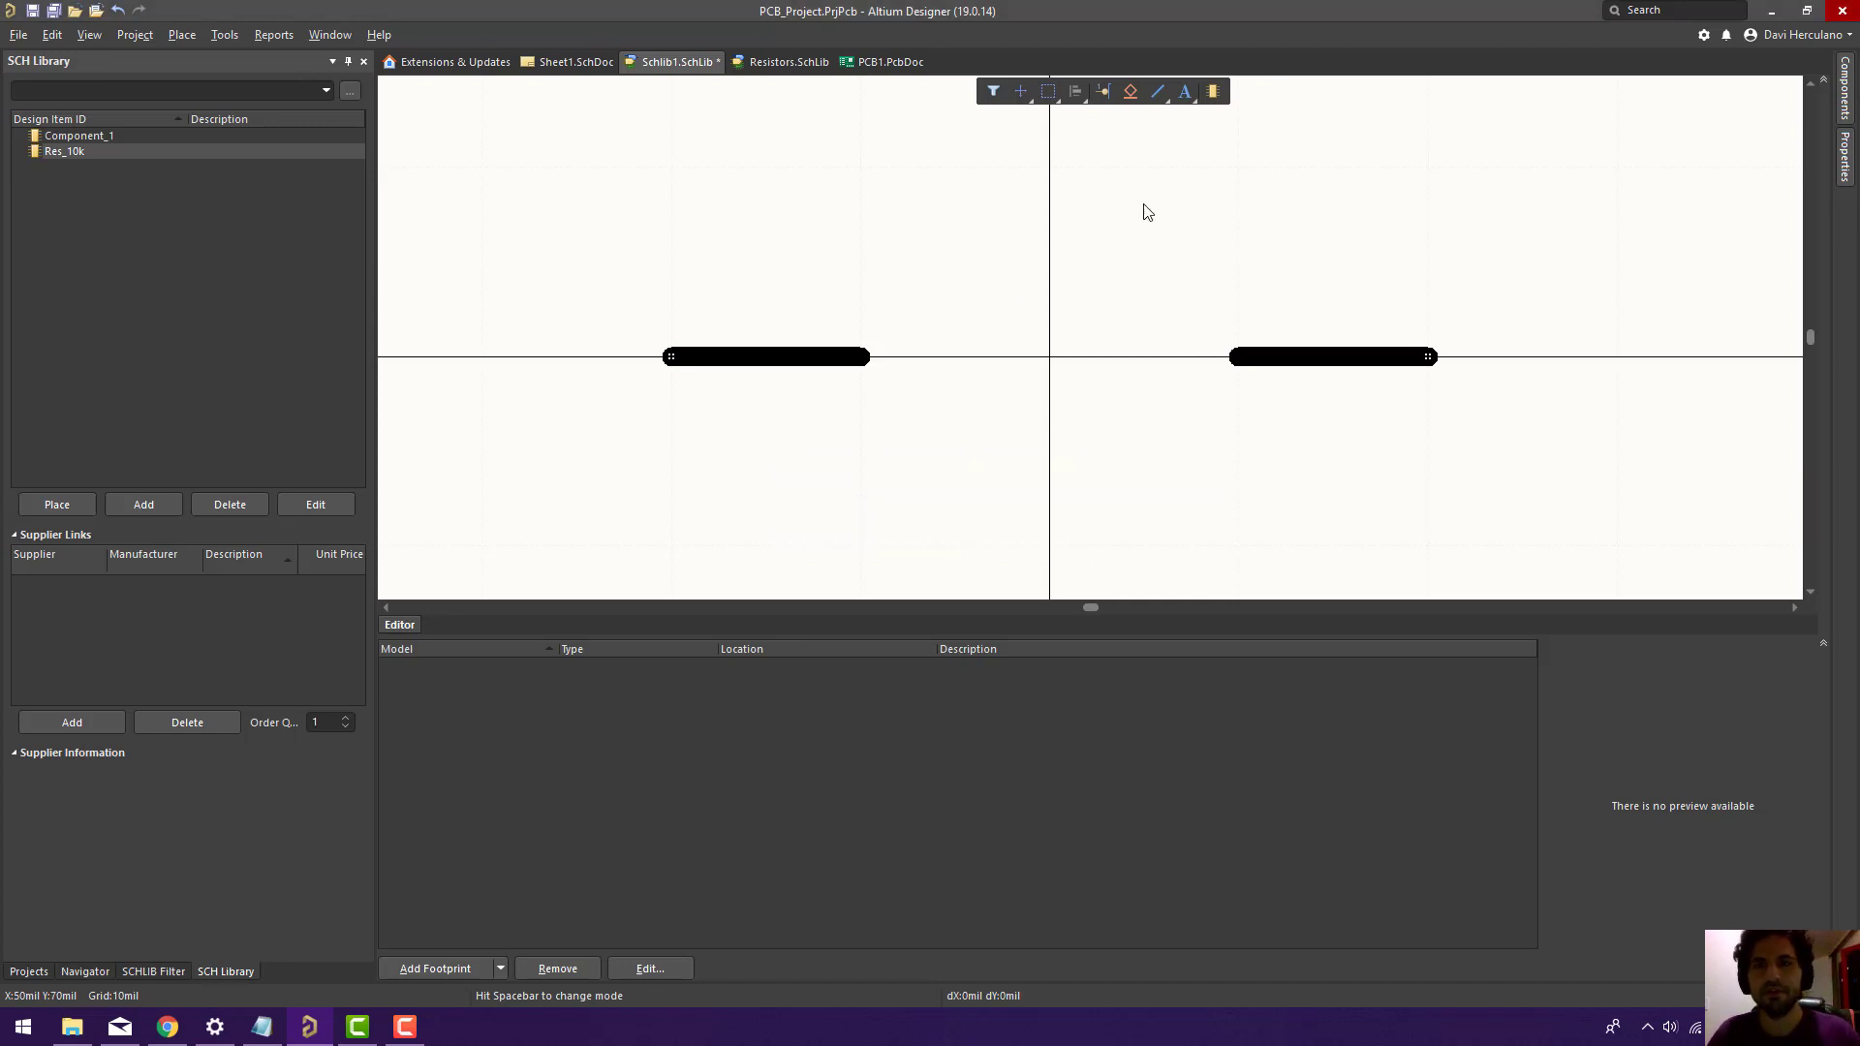
Start an any-angle line from the inner end of the negative X pin, through X -60 mil, Y 0, to a peak at X -50, Y 20 mil.
{"action": "left_click", "coordinate": [1158, 93]}
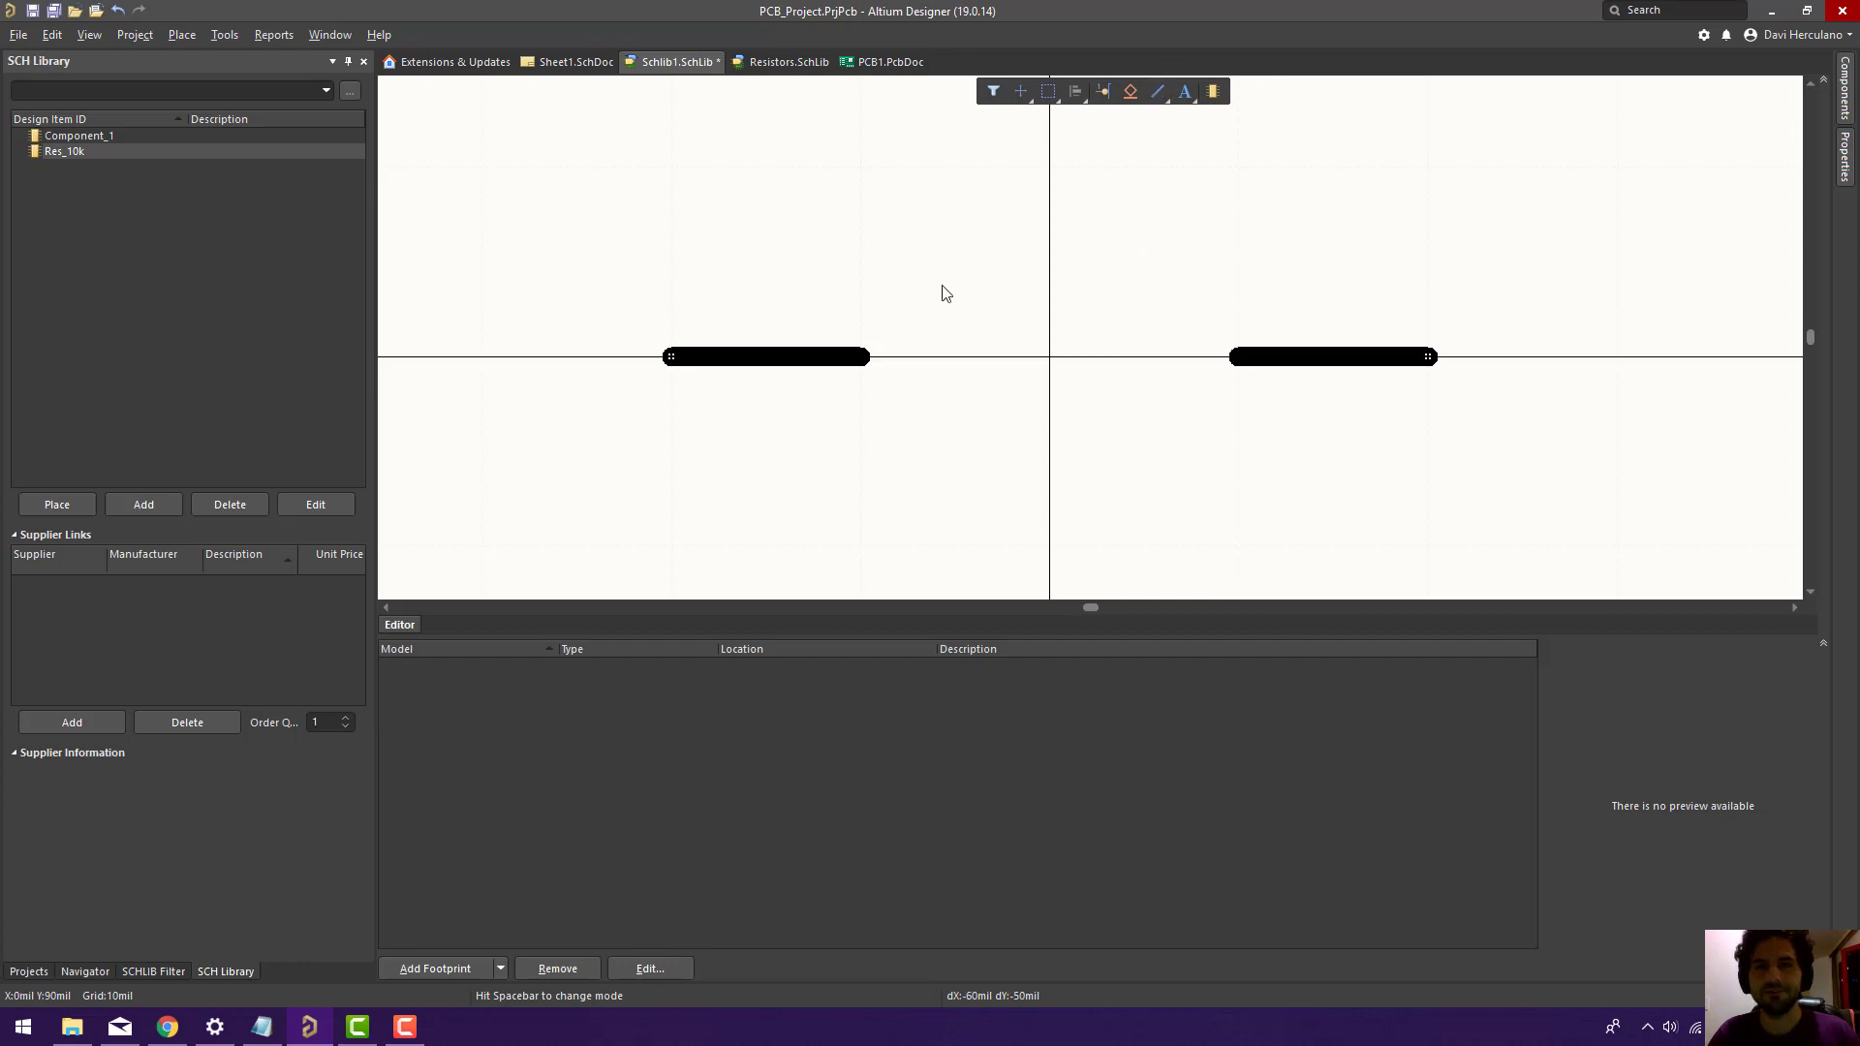
{"action": "left_click", "coordinate": [858, 356]}
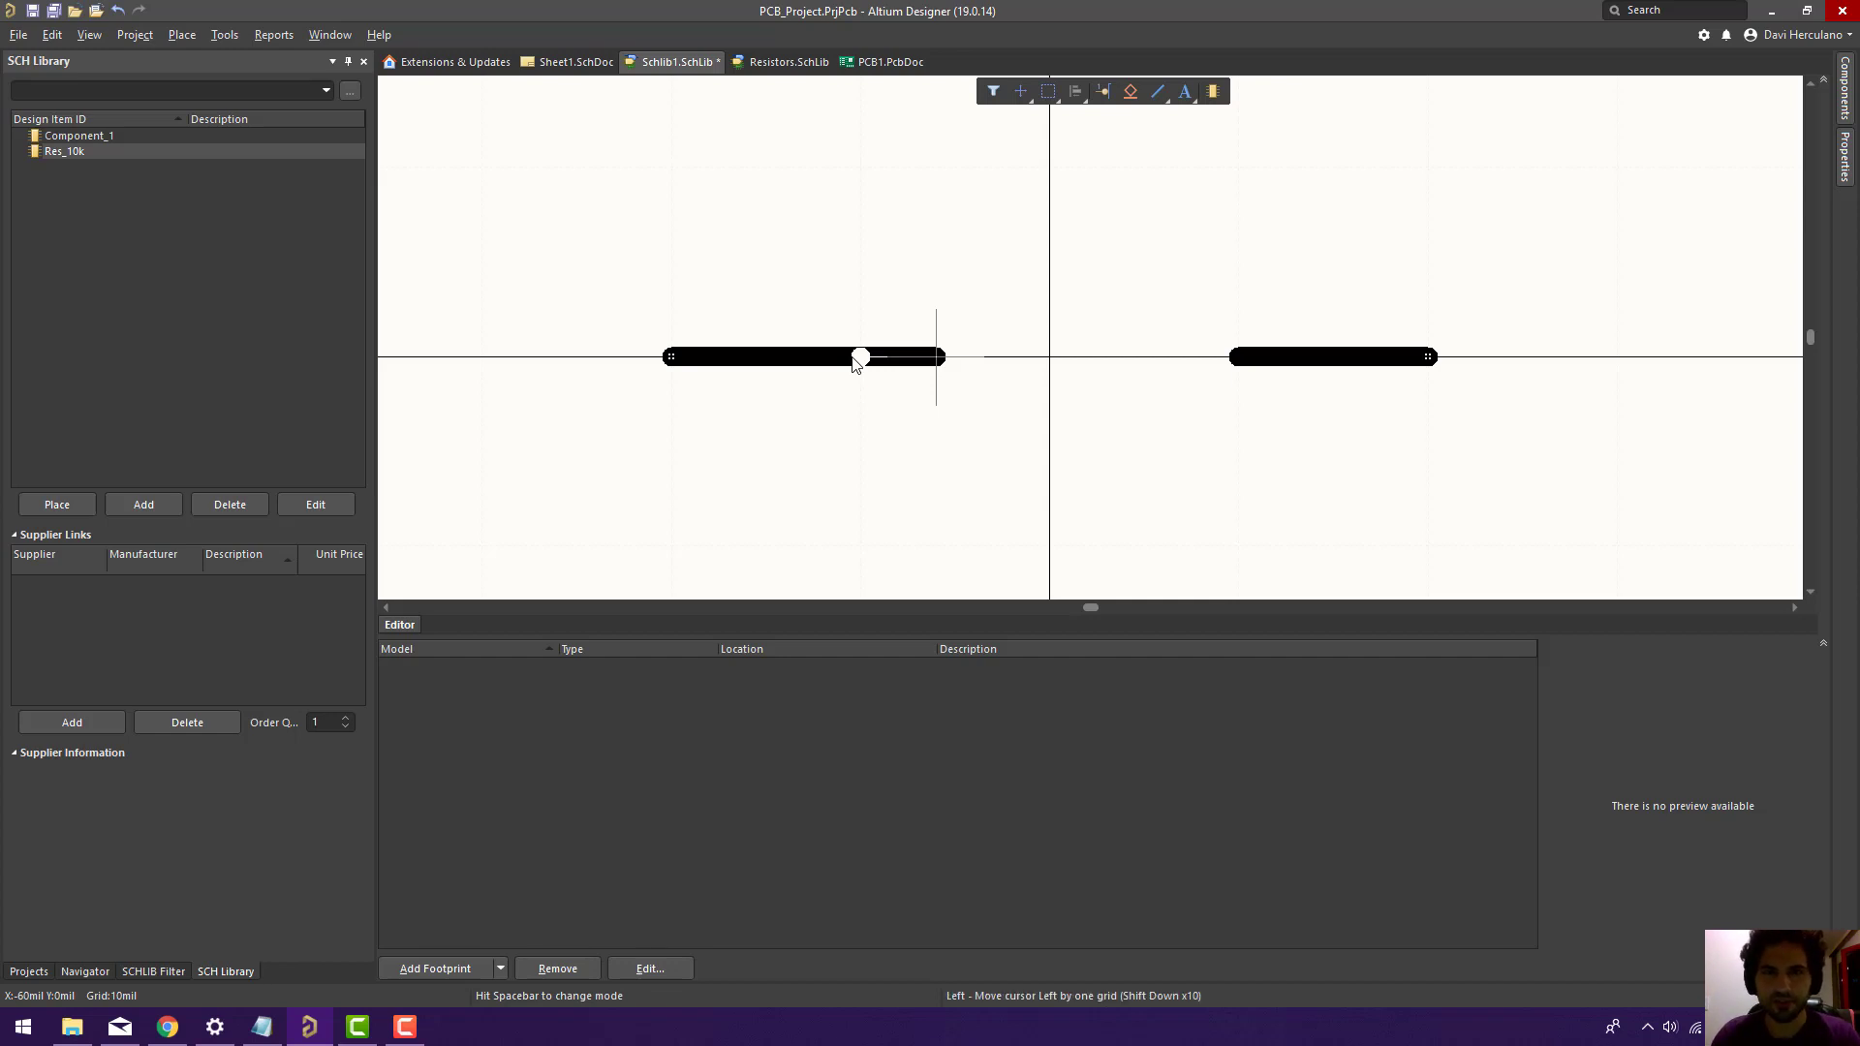
{"action": "key", "text": "Up"}
{"action": "key", "text": "Up"}
{"action": "key", "text": "Right"}
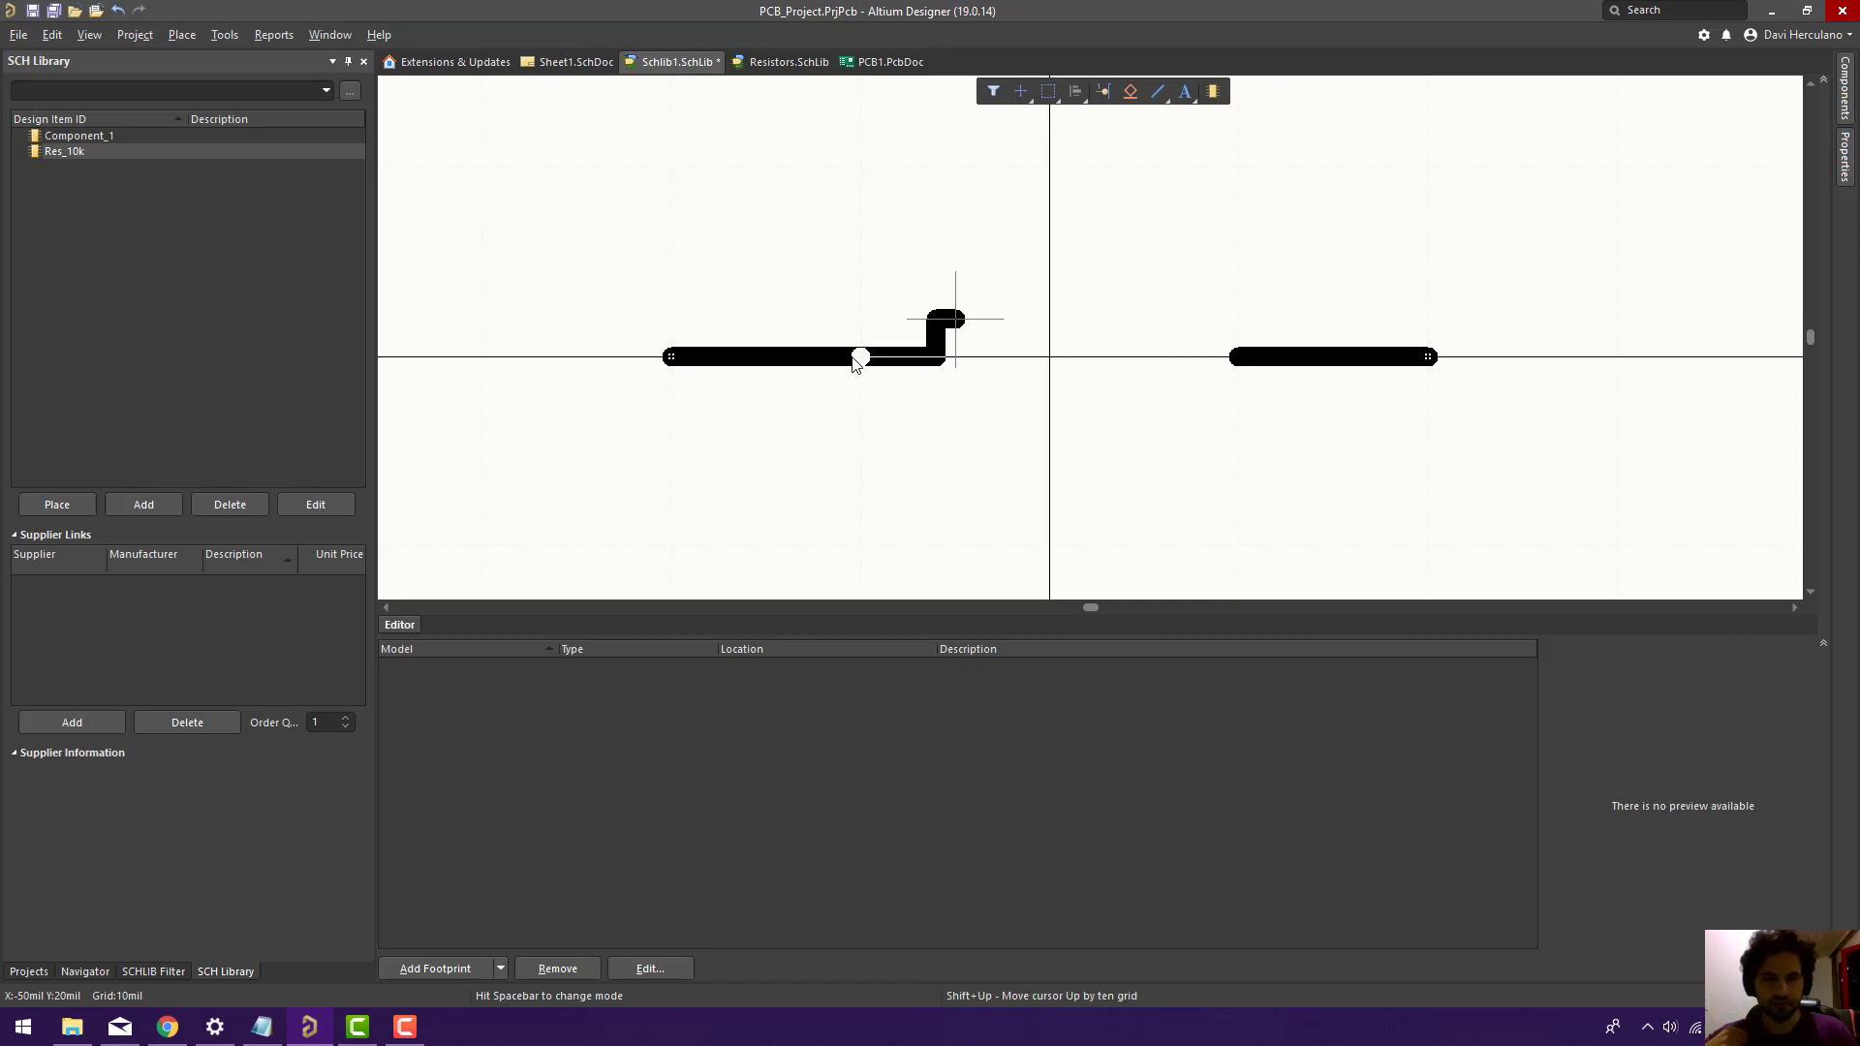
{"action": "key", "text": "shift+space"}
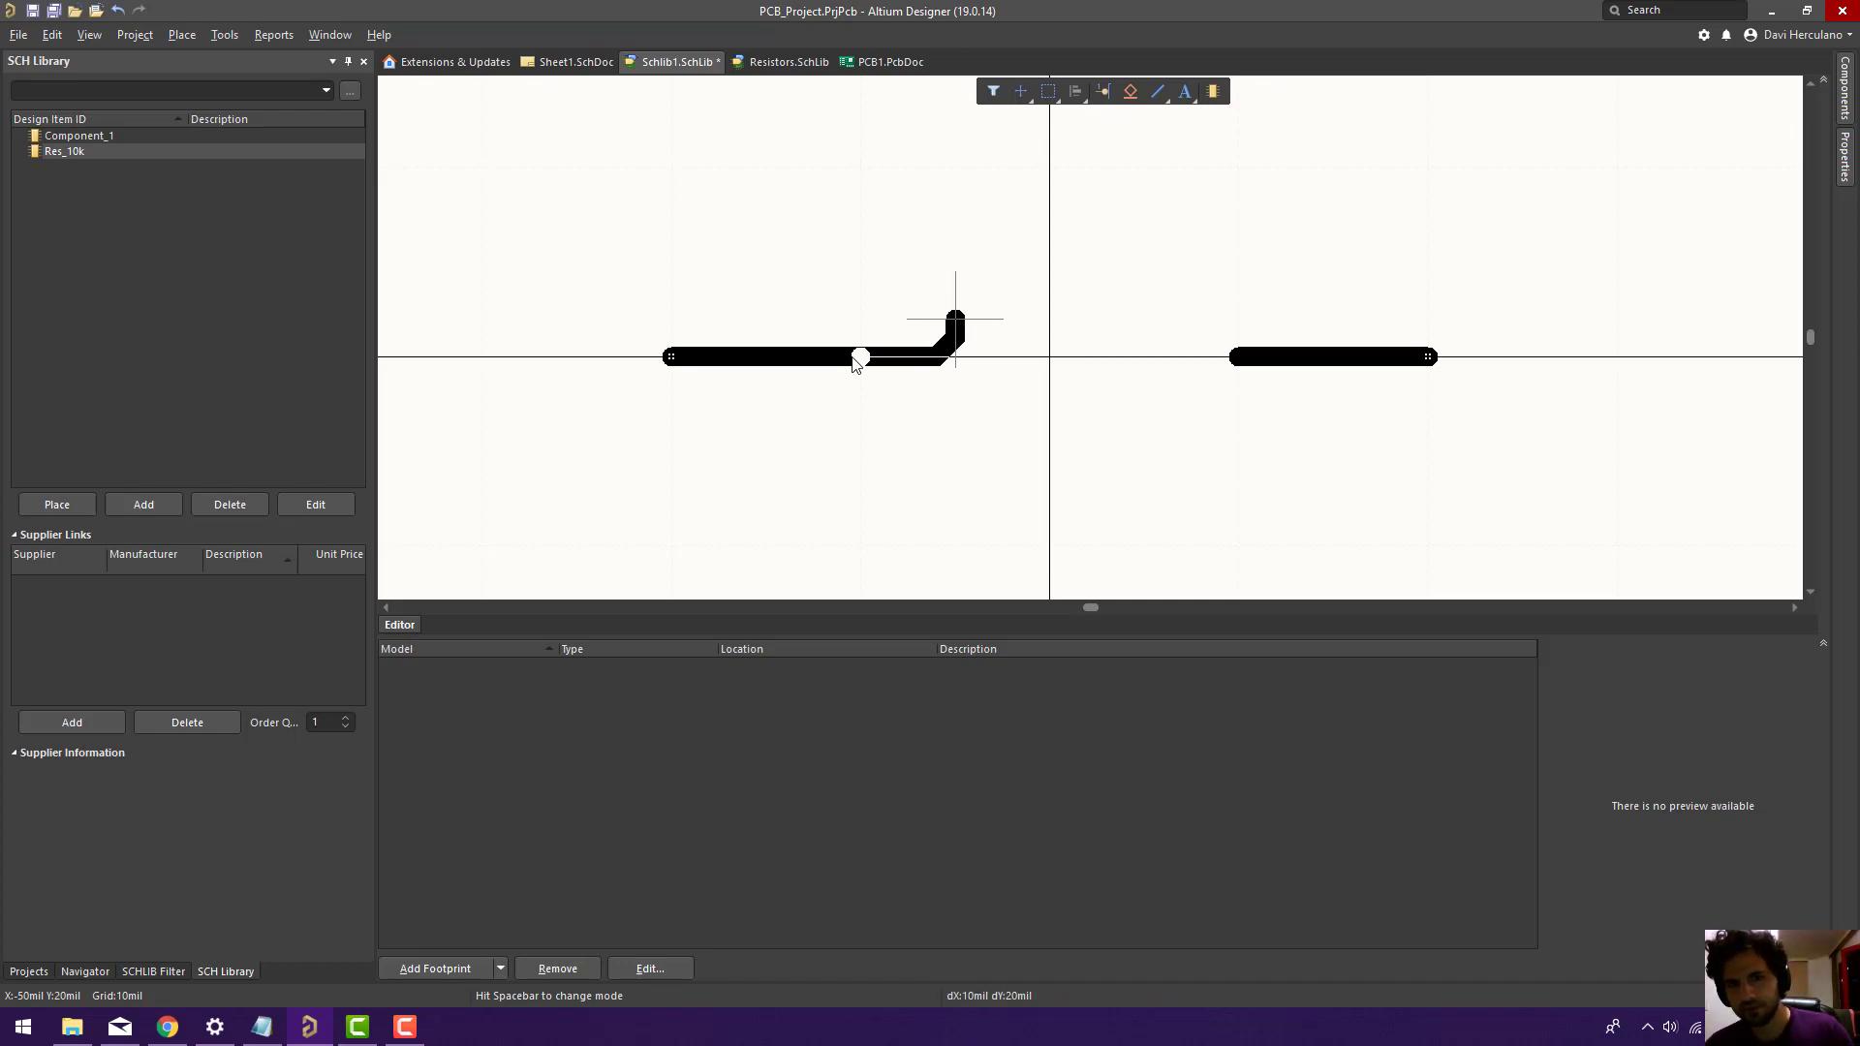
{"action": "key", "text": "shift+space"}
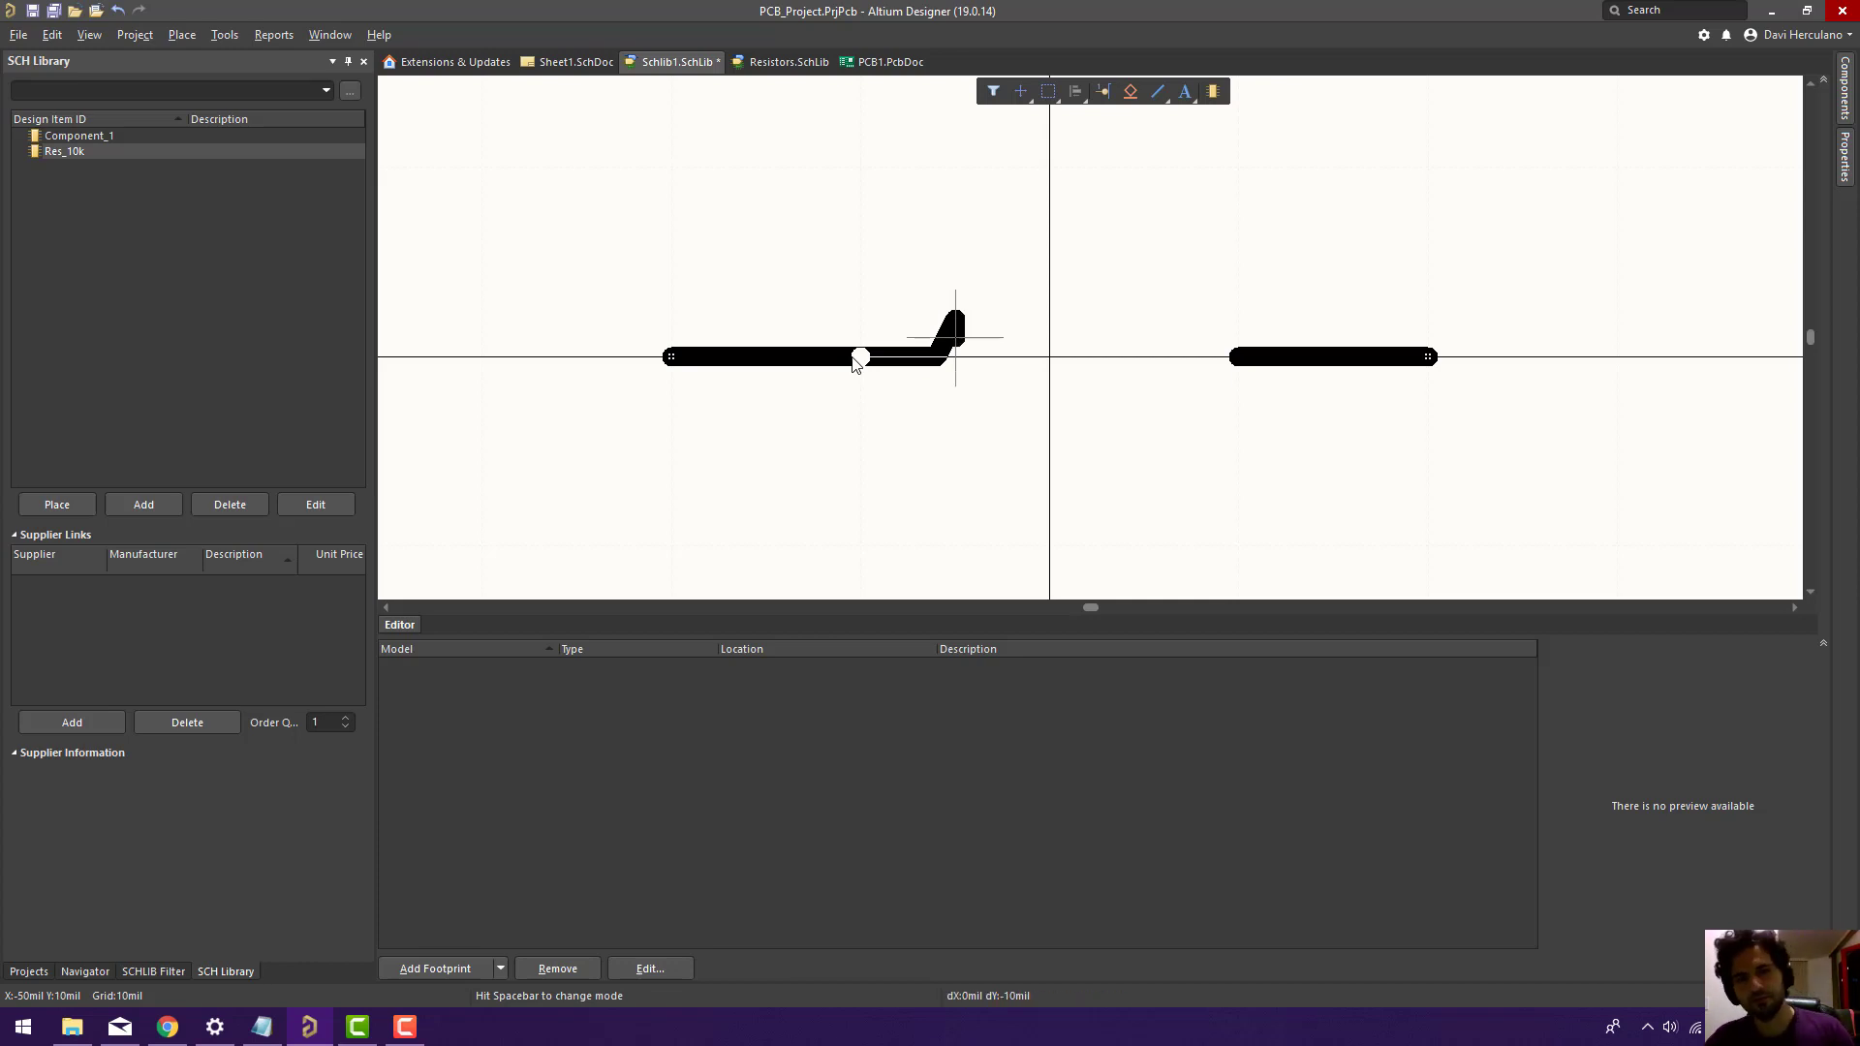
Continue the line as a zigzag between Y -20 and 20 mil, back to the axis at X 60 mil and on to the positive X pin's inner end.
{"action": "left_click", "coordinate": [992, 394]}
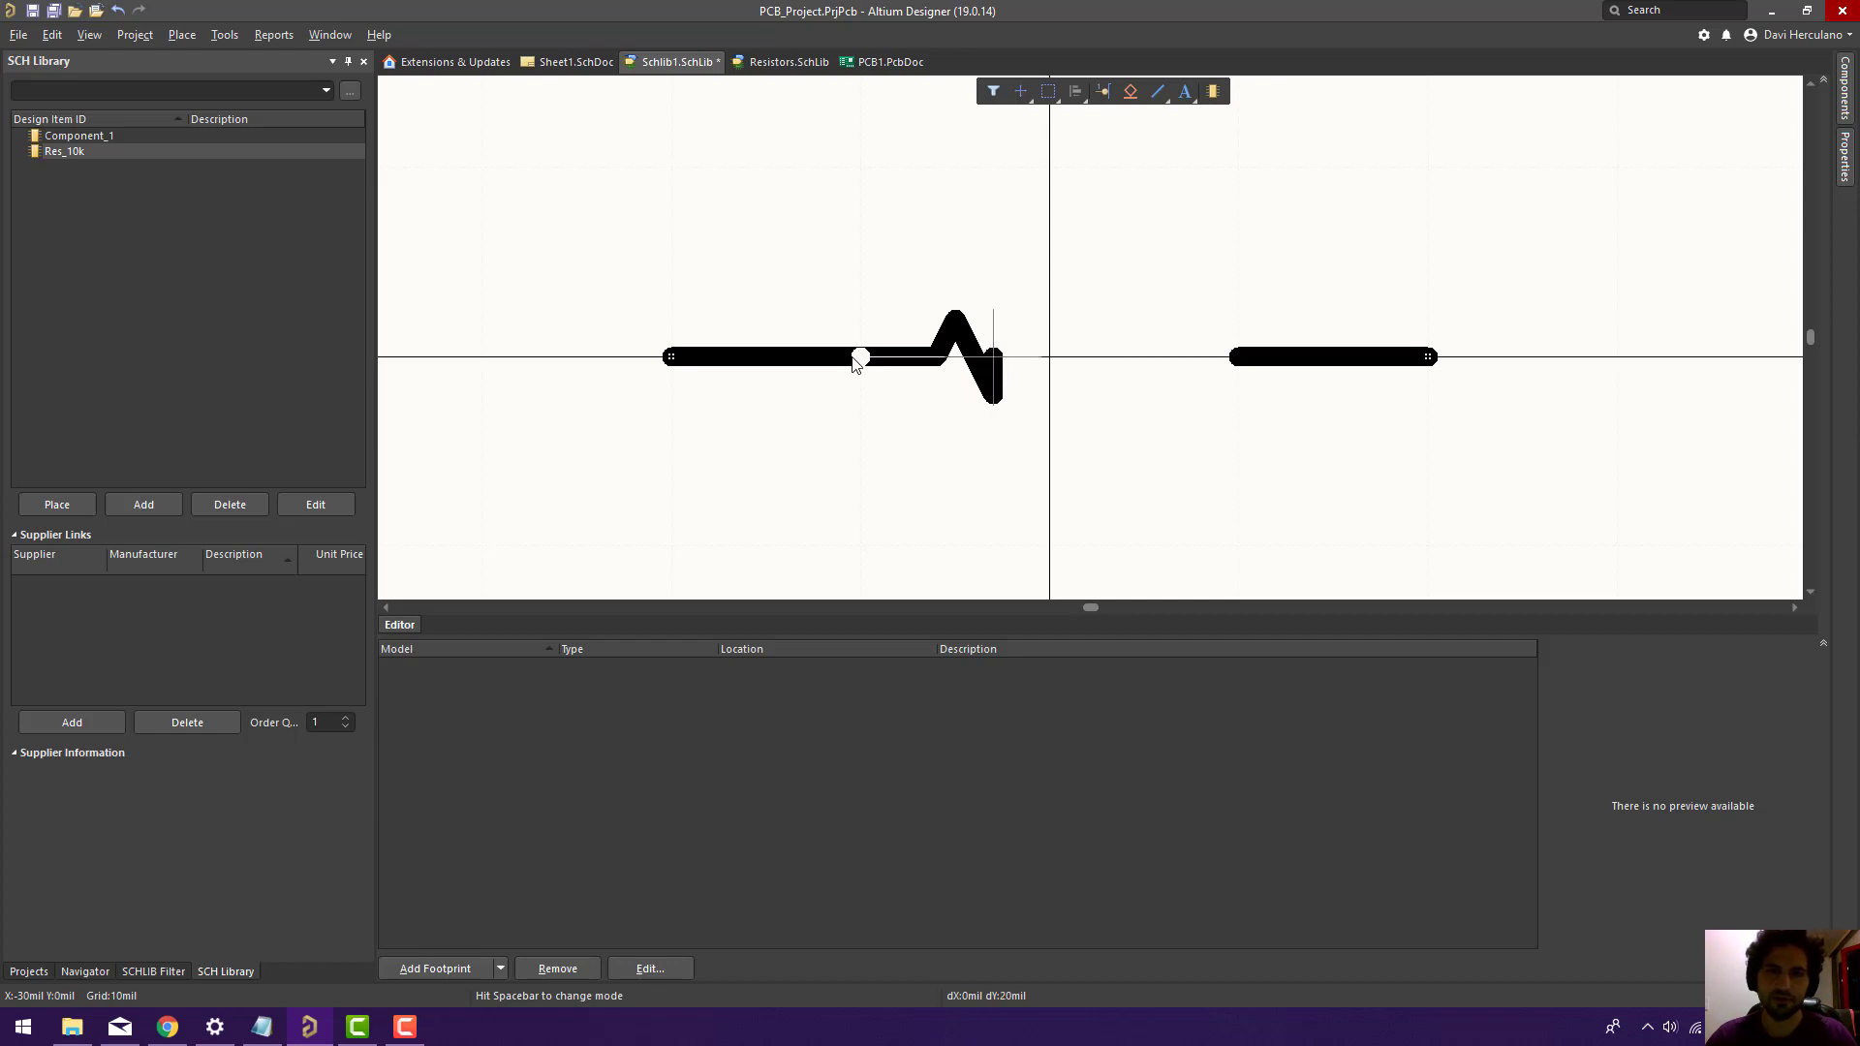
{"action": "left_click", "coordinate": [1032, 317]}
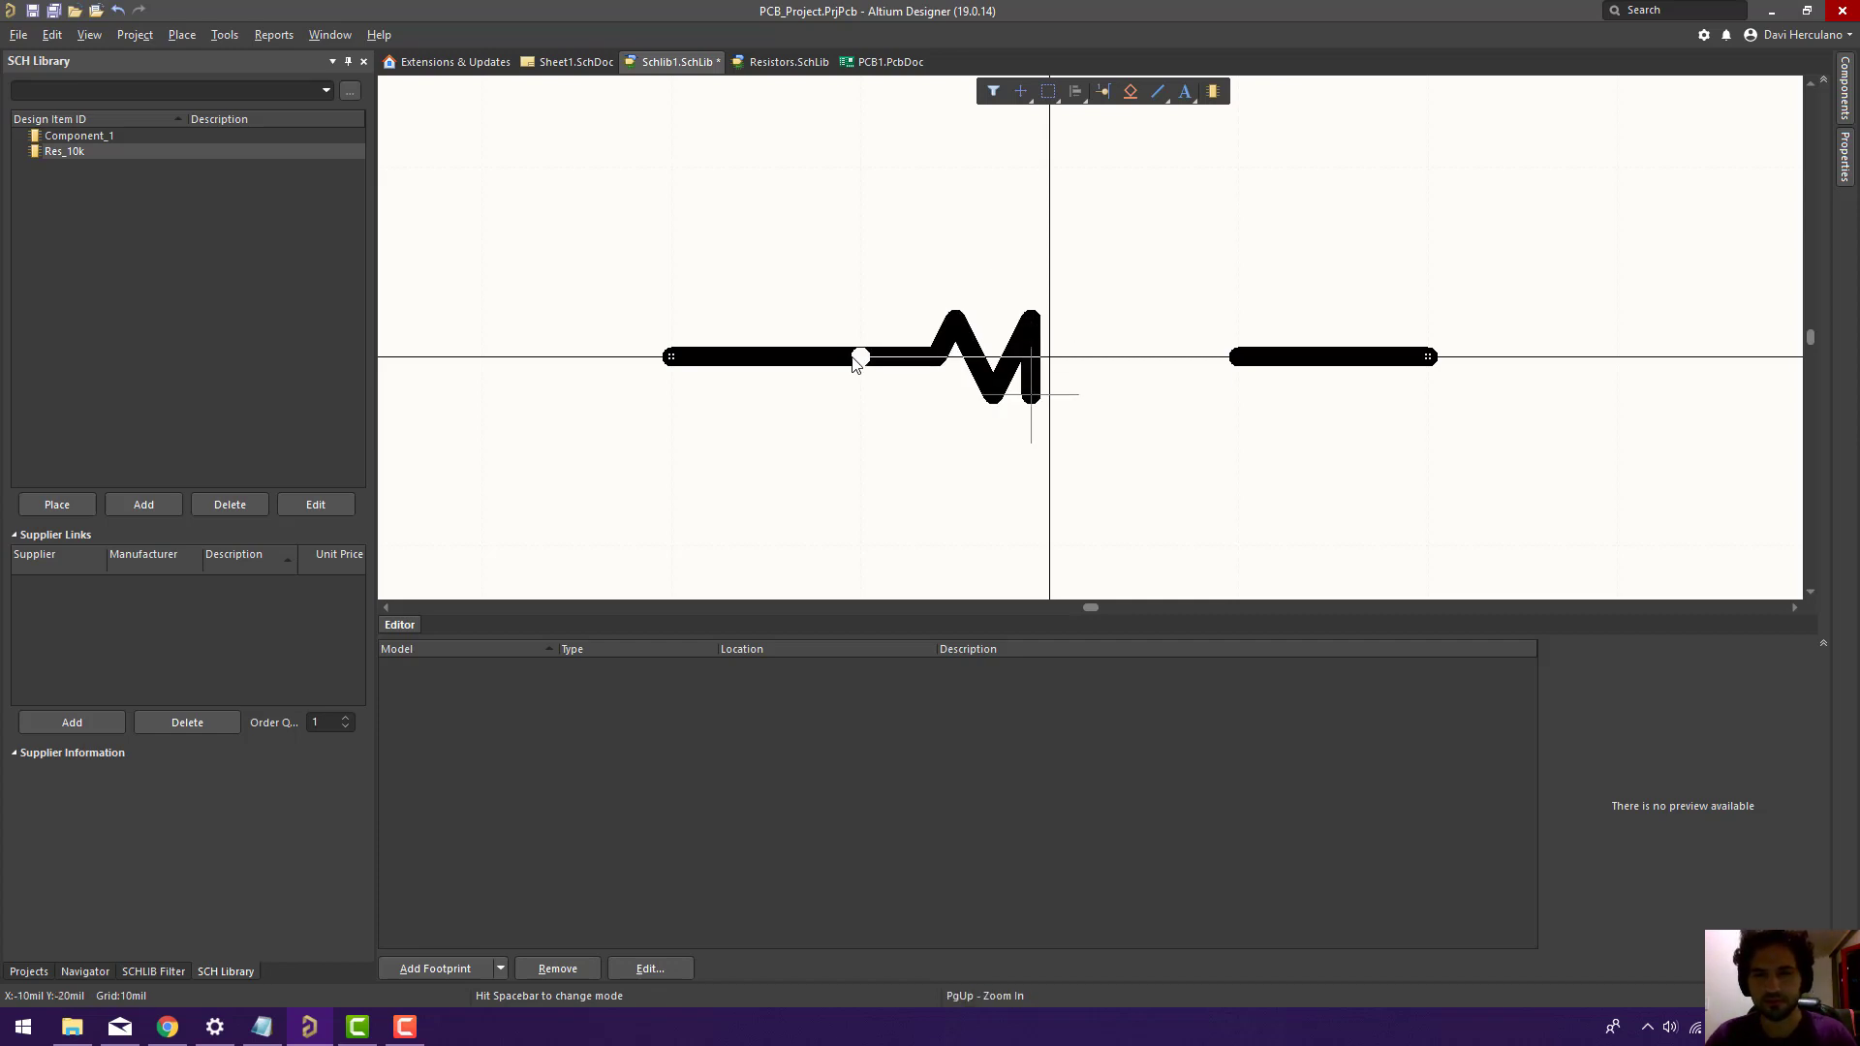
{"action": "left_click", "coordinate": [1068, 394]}
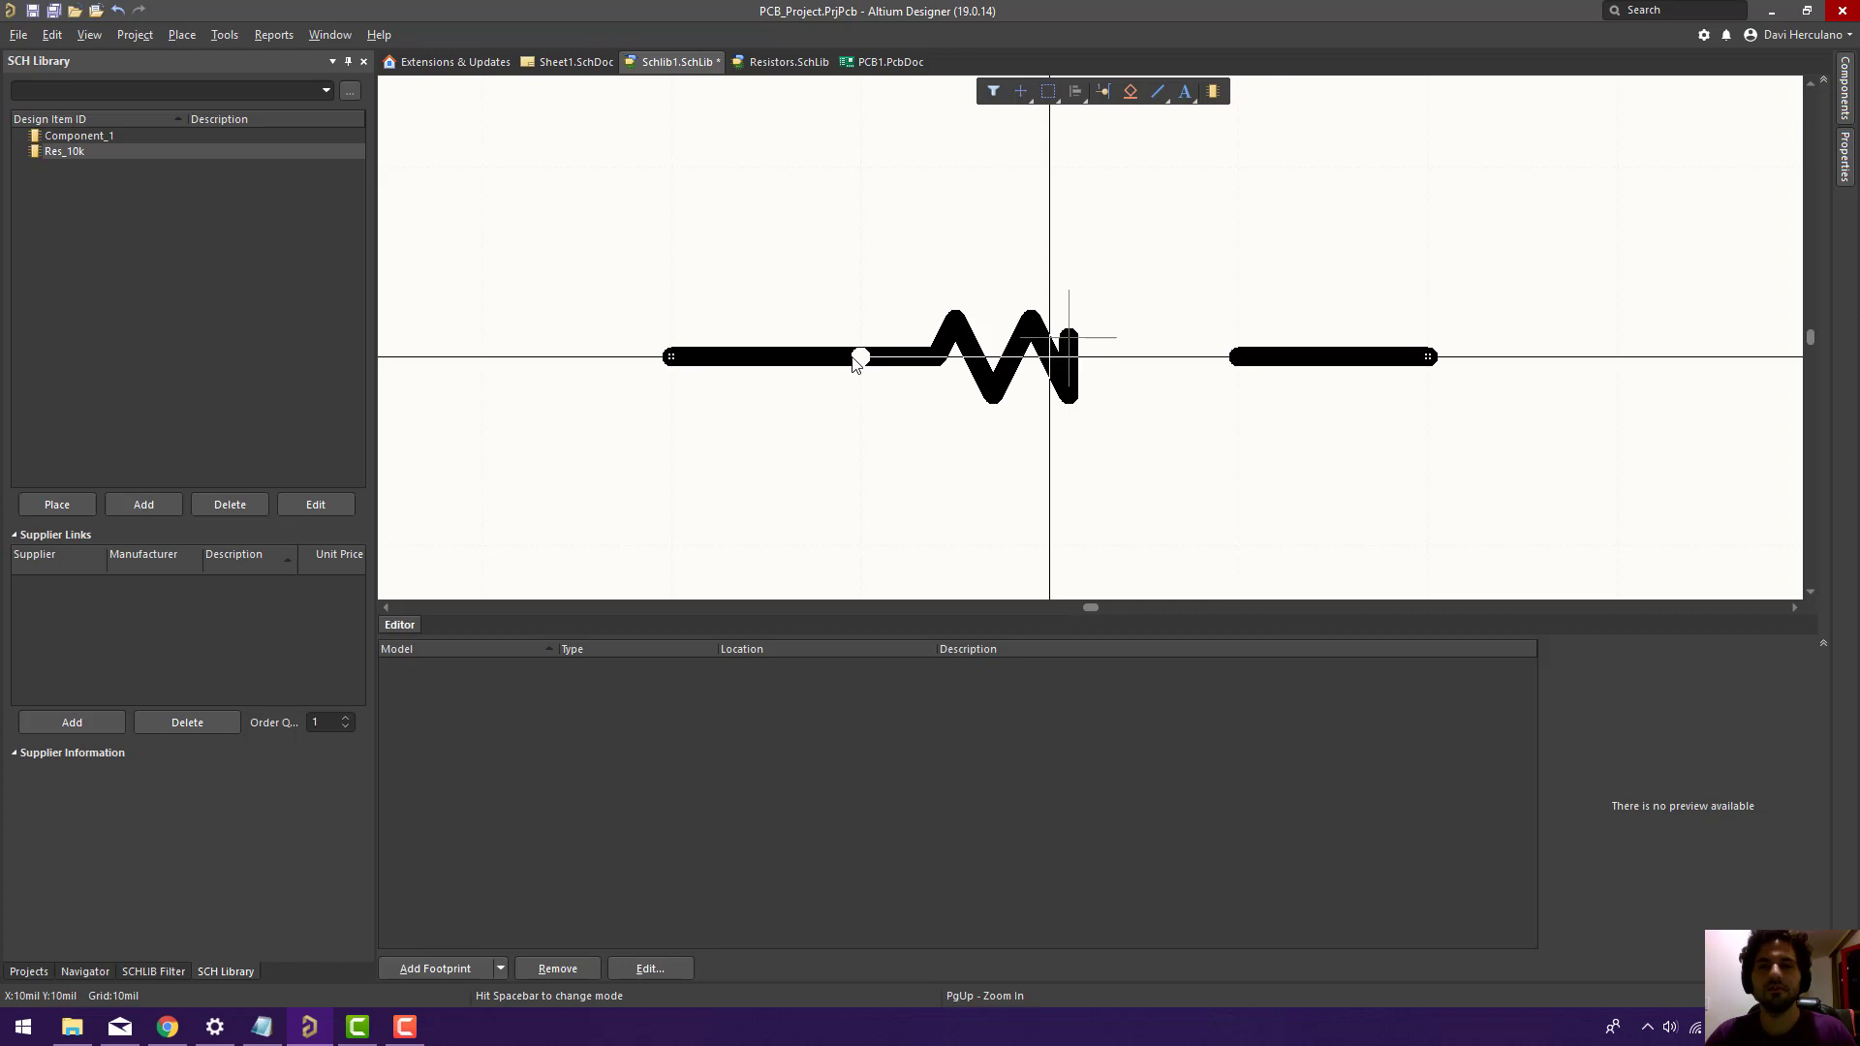
{"action": "left_click", "coordinate": [1106, 318]}
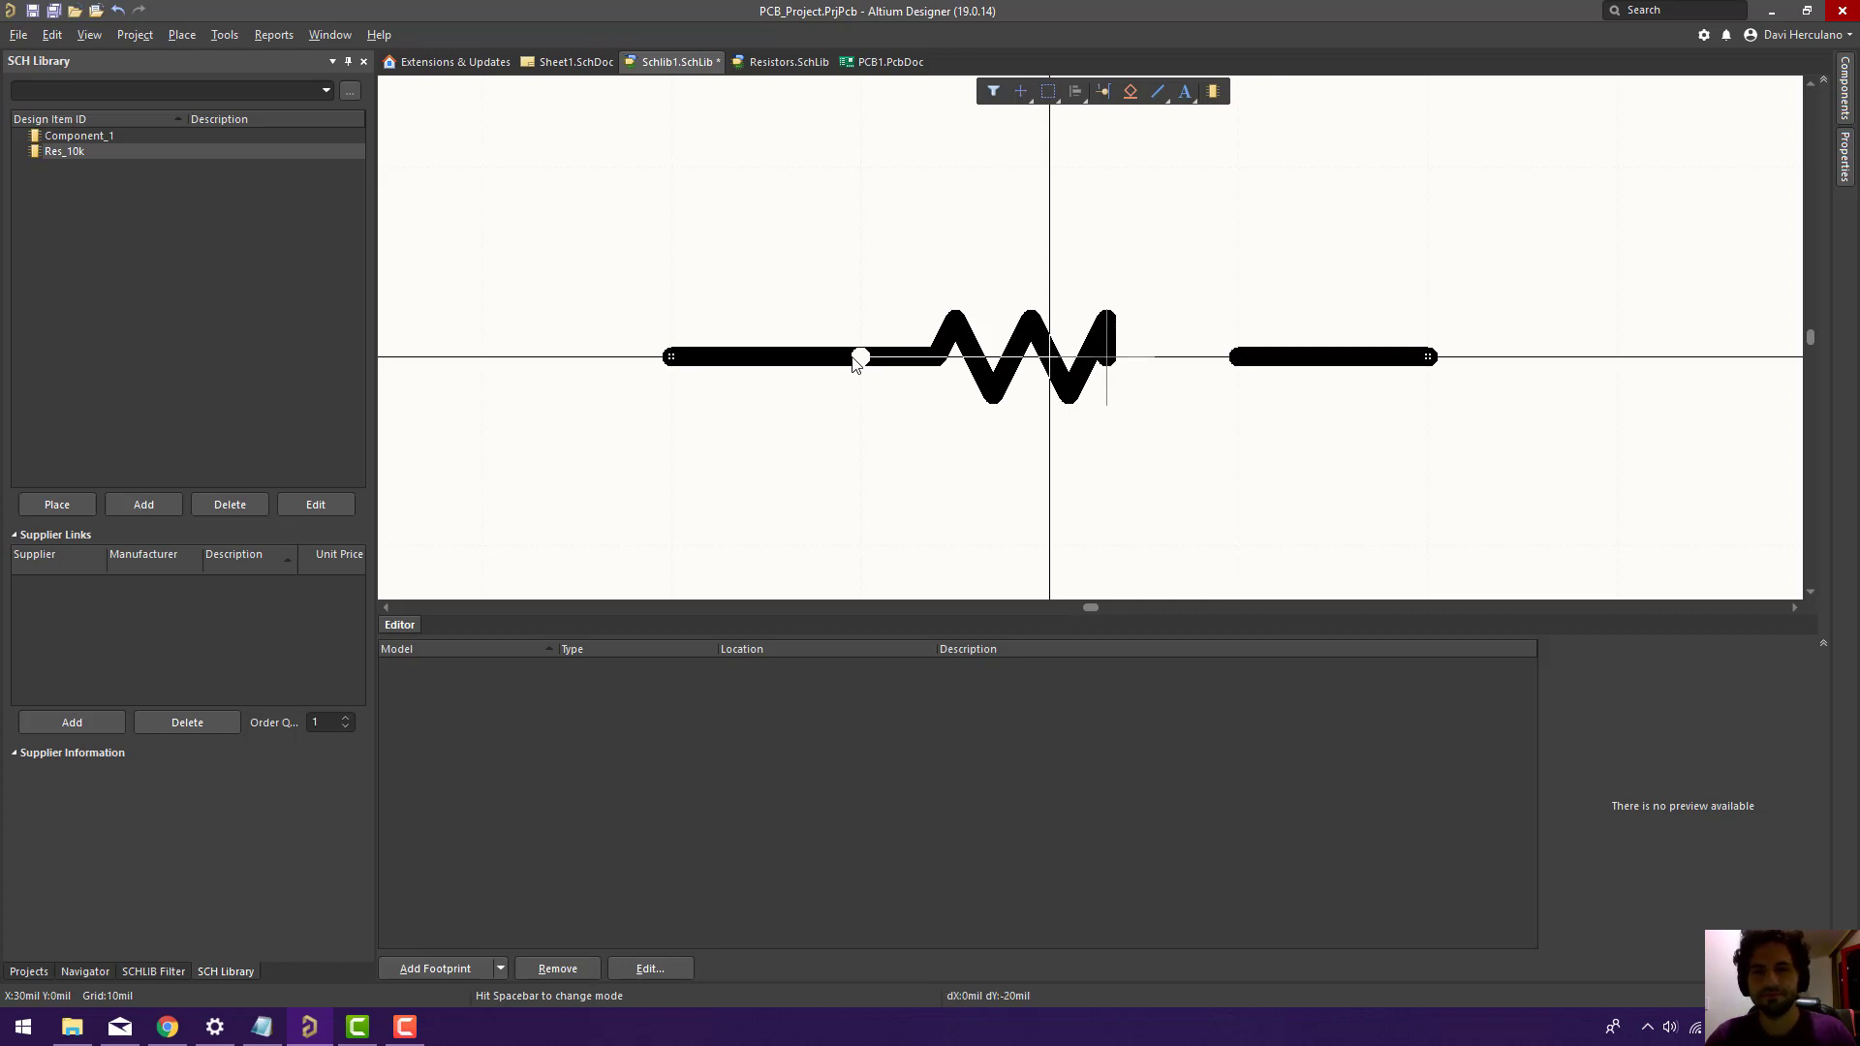
{"action": "left_click", "coordinate": [1144, 395]}
{"action": "left_click", "coordinate": [1162, 356]}
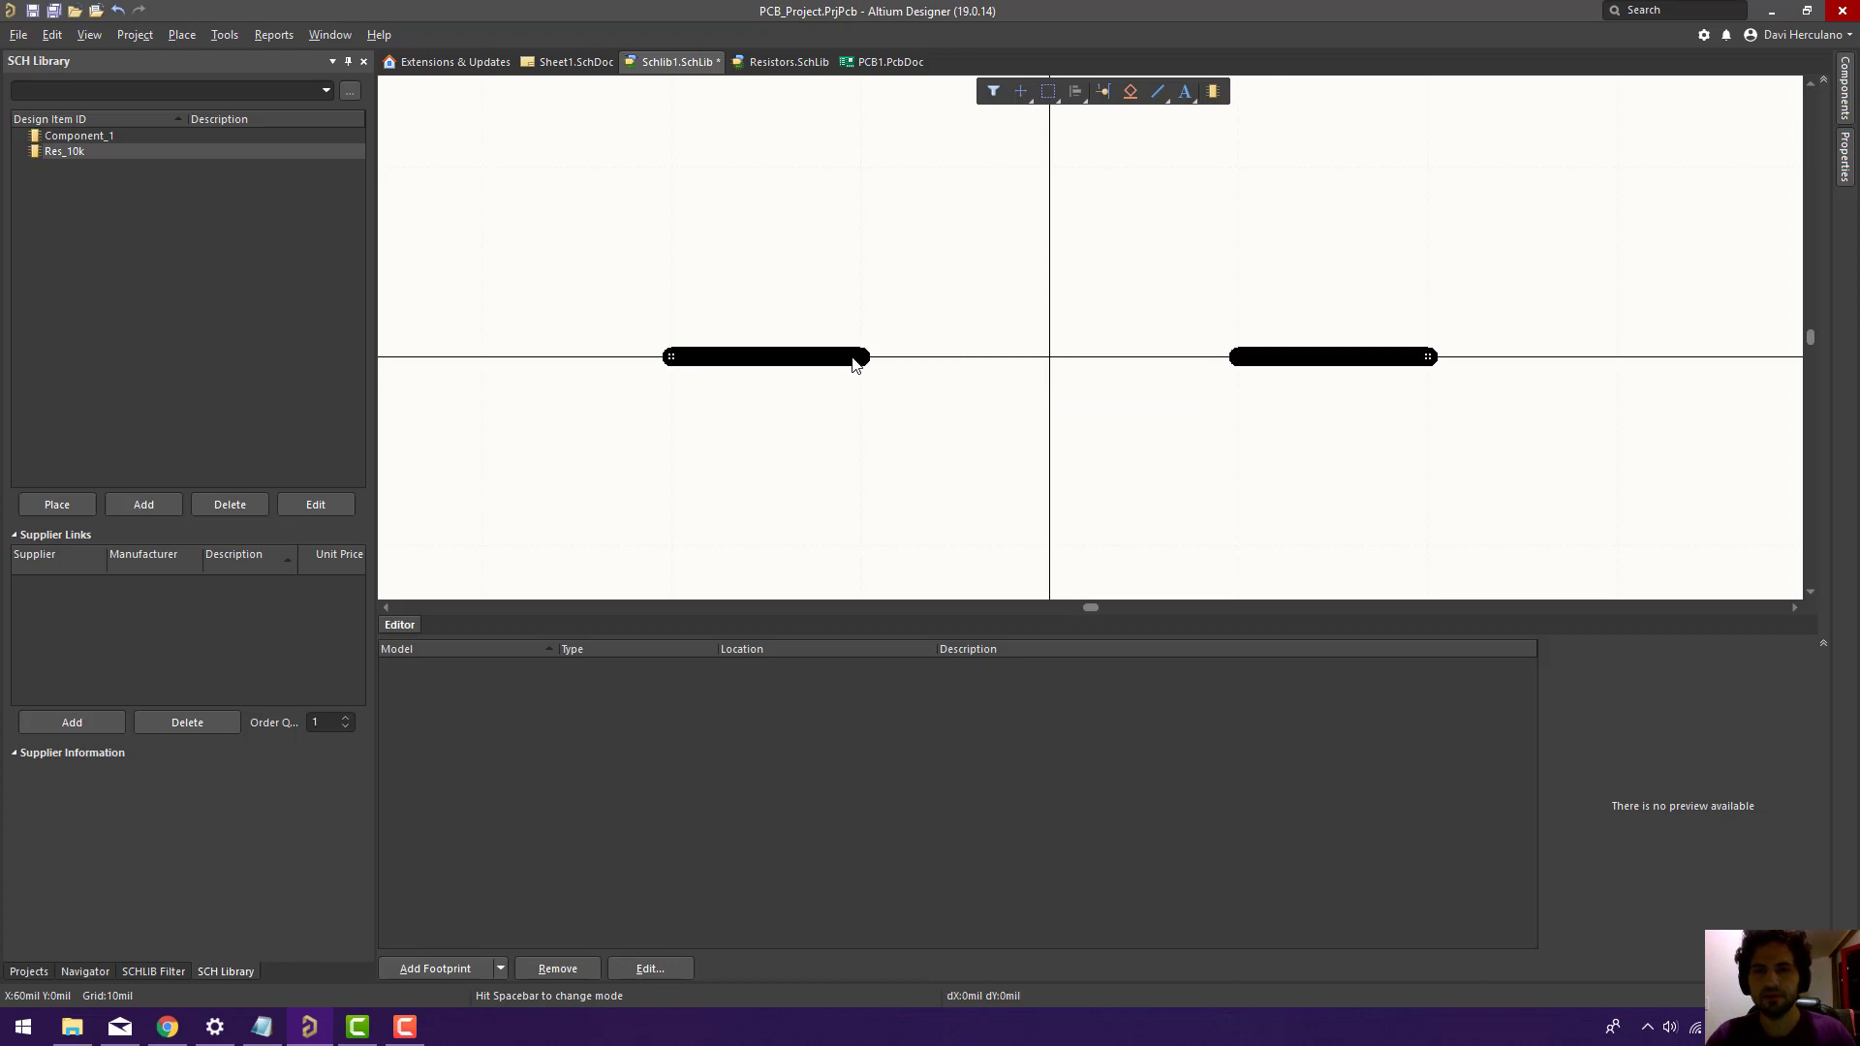
{"action": "left_click", "coordinate": [1238, 356]}
{"action": "right_click", "coordinate": [1292, 436]}
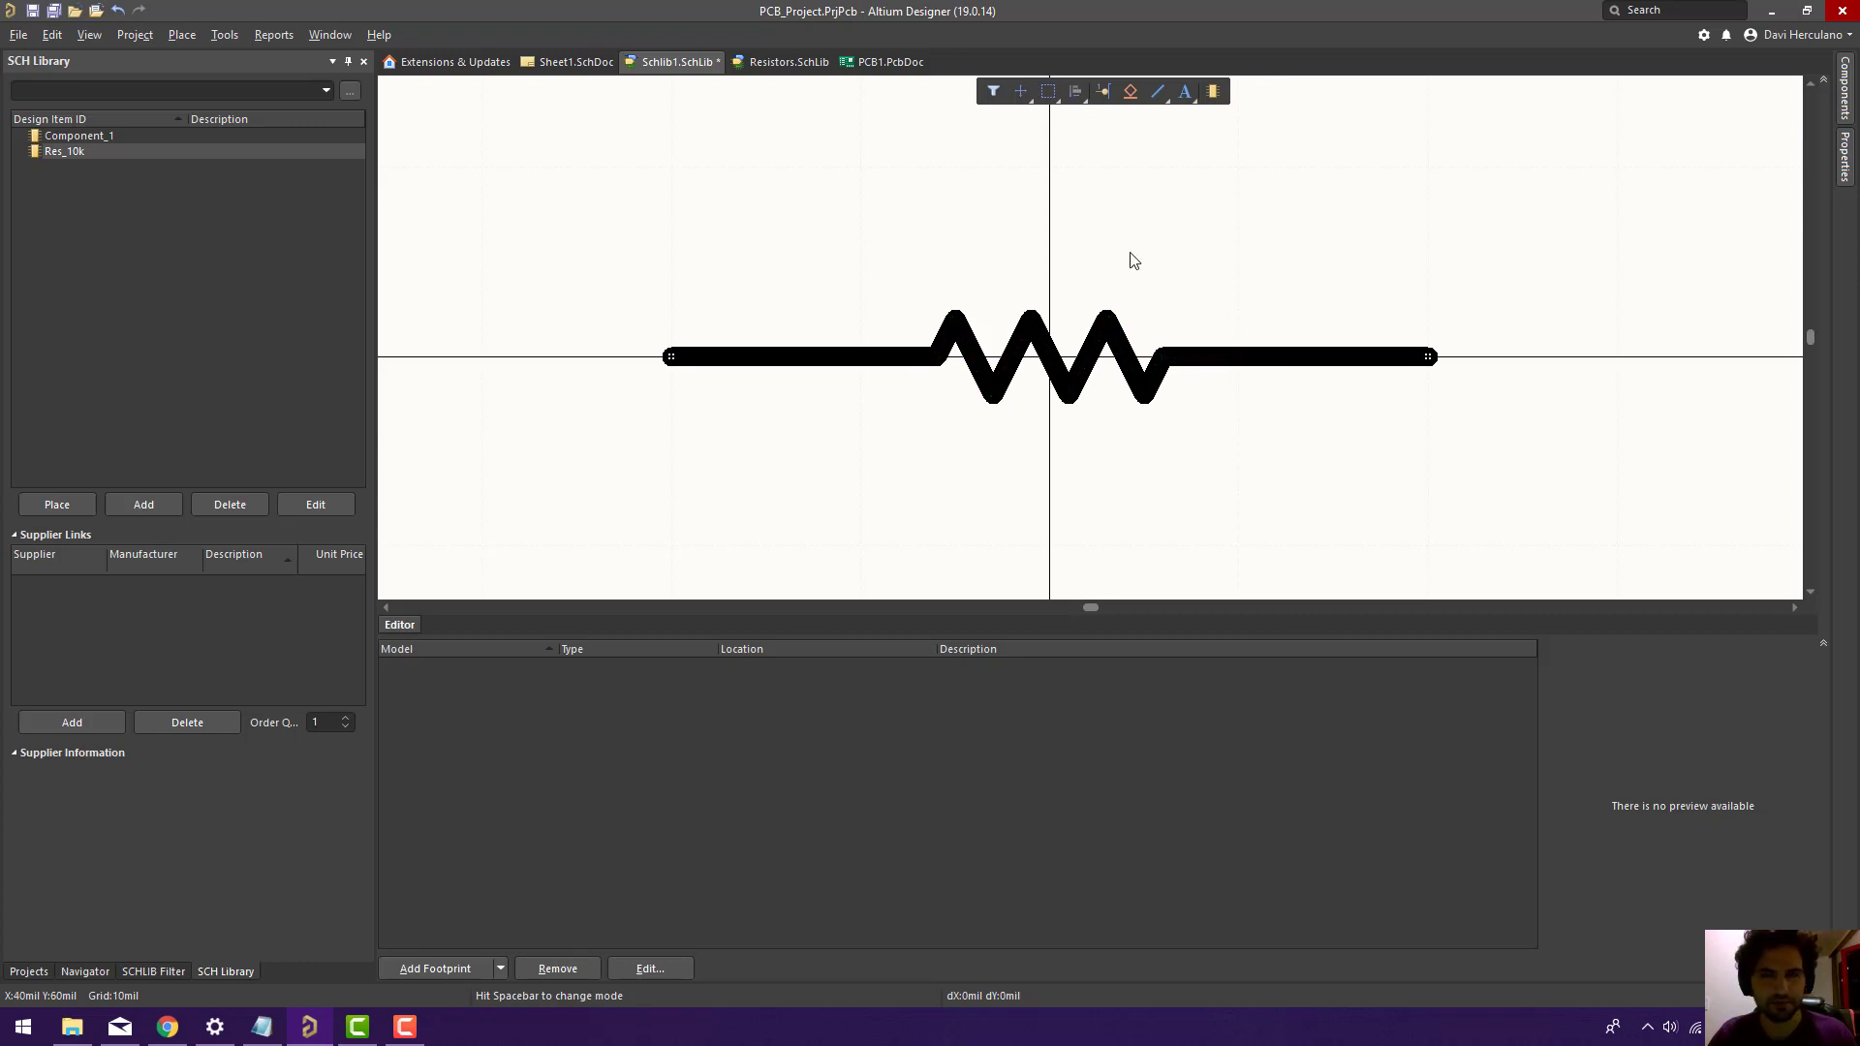
Save the schematic library with the resistor zigzag drawn.
{"action": "key", "text": "ctrl+s"}
{"action": "mouse_move", "coordinate": [1067, 228]}
{"action": "right_mouse_down"}
{"action": "mouse_move", "coordinate": [1038, 229]}
{"action": "mouse_move", "coordinate": [1078, 261]}
{"action": "right_mouse_up"}
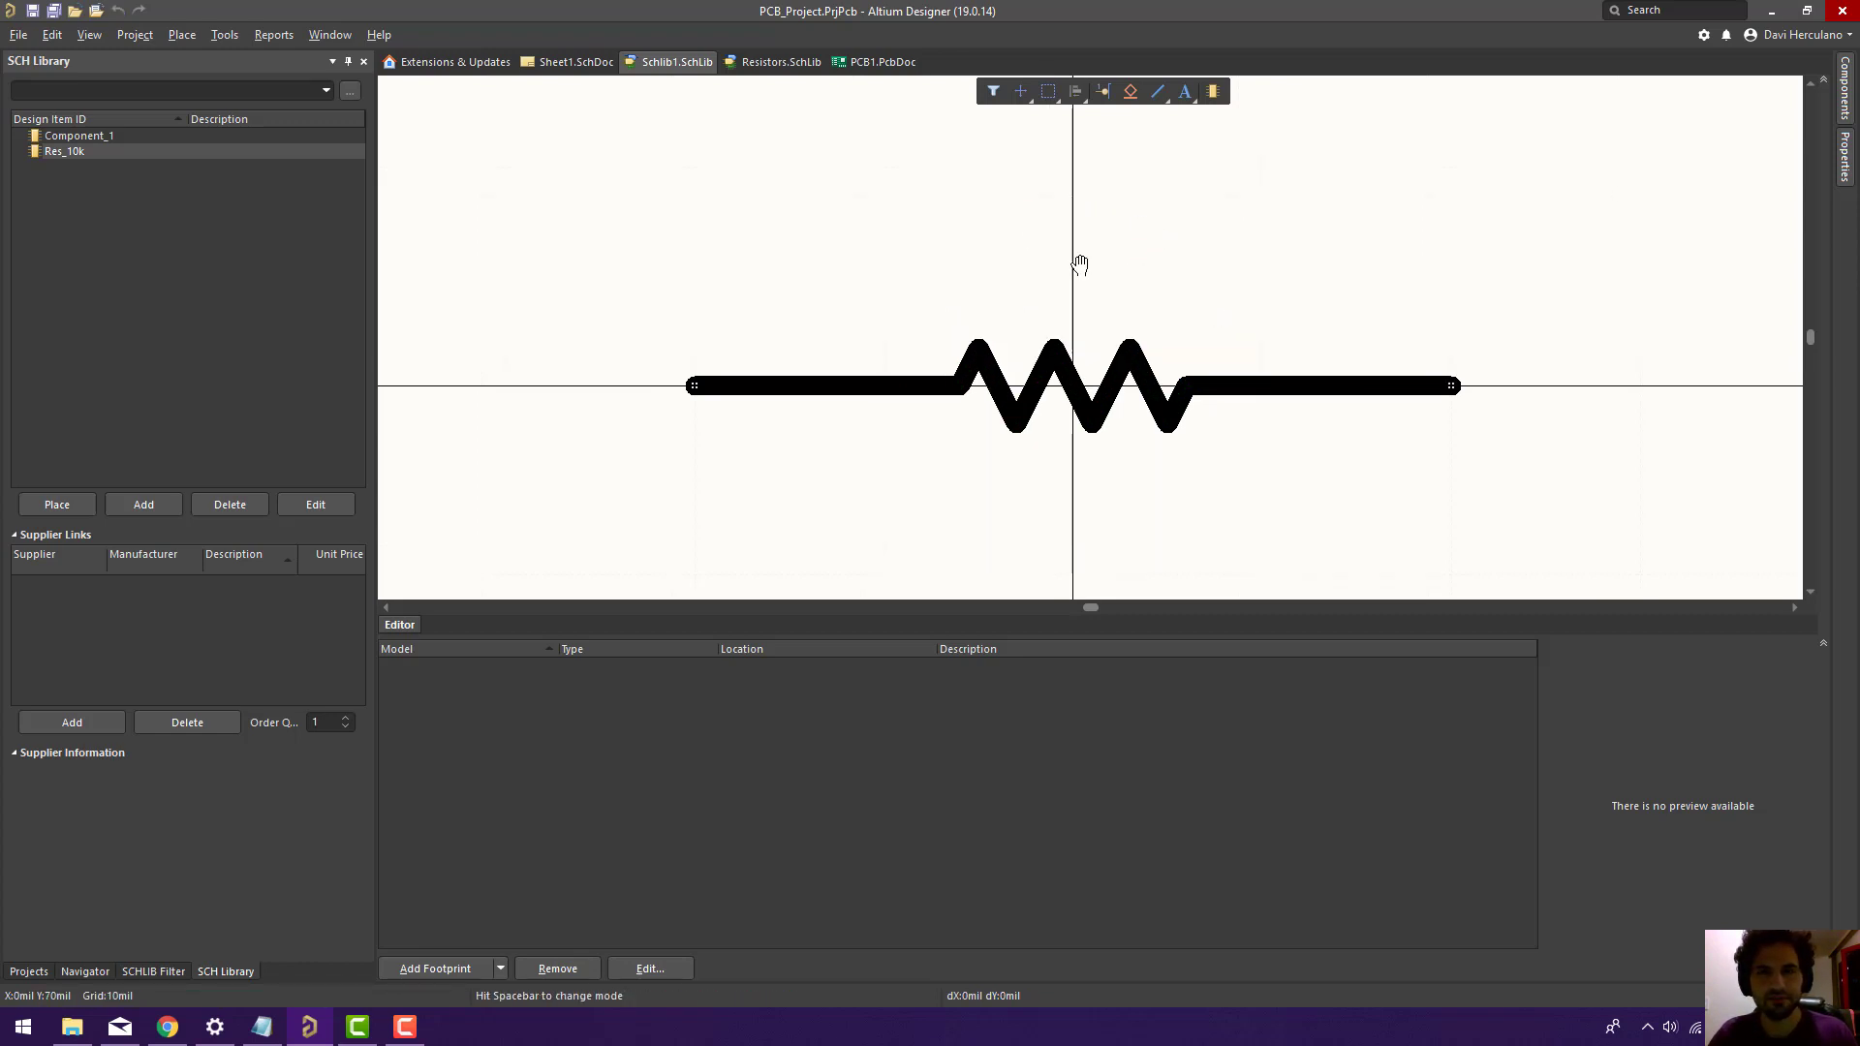
{"action": "scroll", "coordinate": [1059, 265], "scroll_direction": "down", "scroll_amount": 3, "text": "ctrl"}
{"action": "scroll", "coordinate": [1058, 265], "scroll_direction": "up", "scroll_amount": 3, "text": "ctrl"}
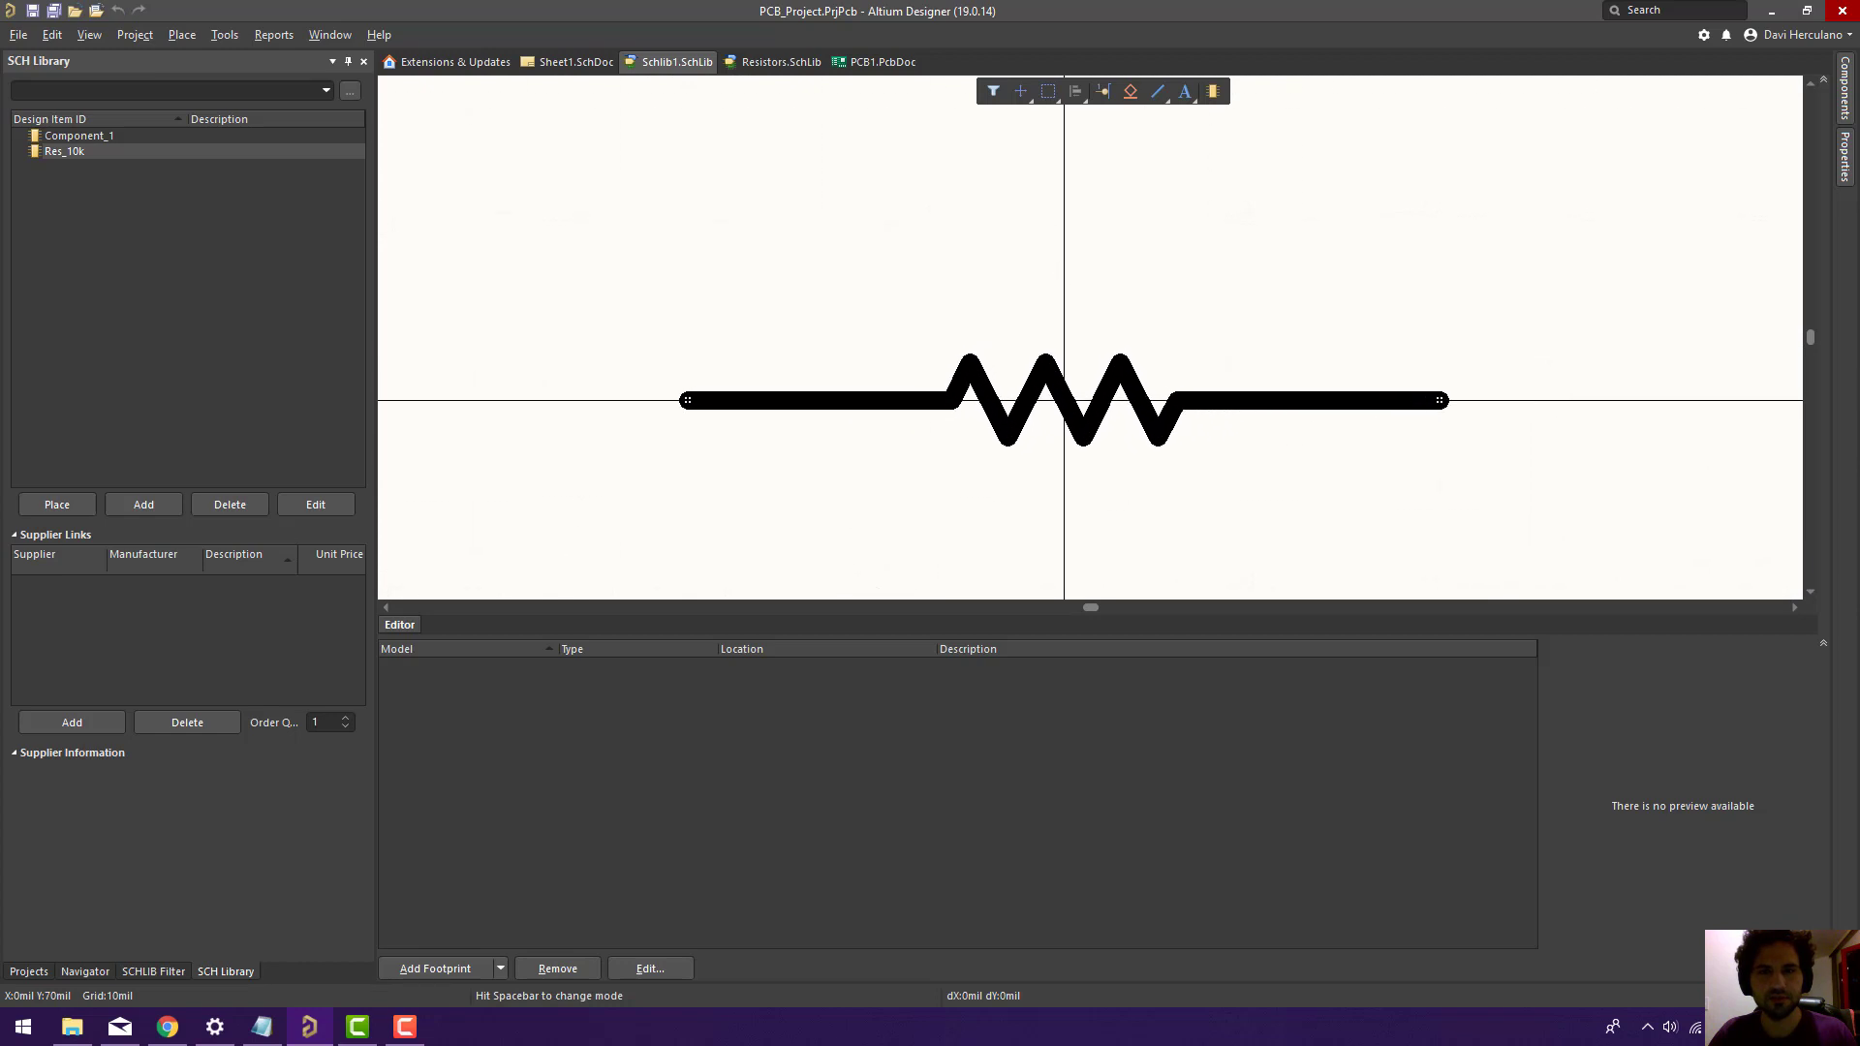
Set the default designator of the Res_10k component to R?
{"action": "left_click", "coordinate": [1844, 92]}
{"action": "left_click", "coordinate": [1846, 155]}
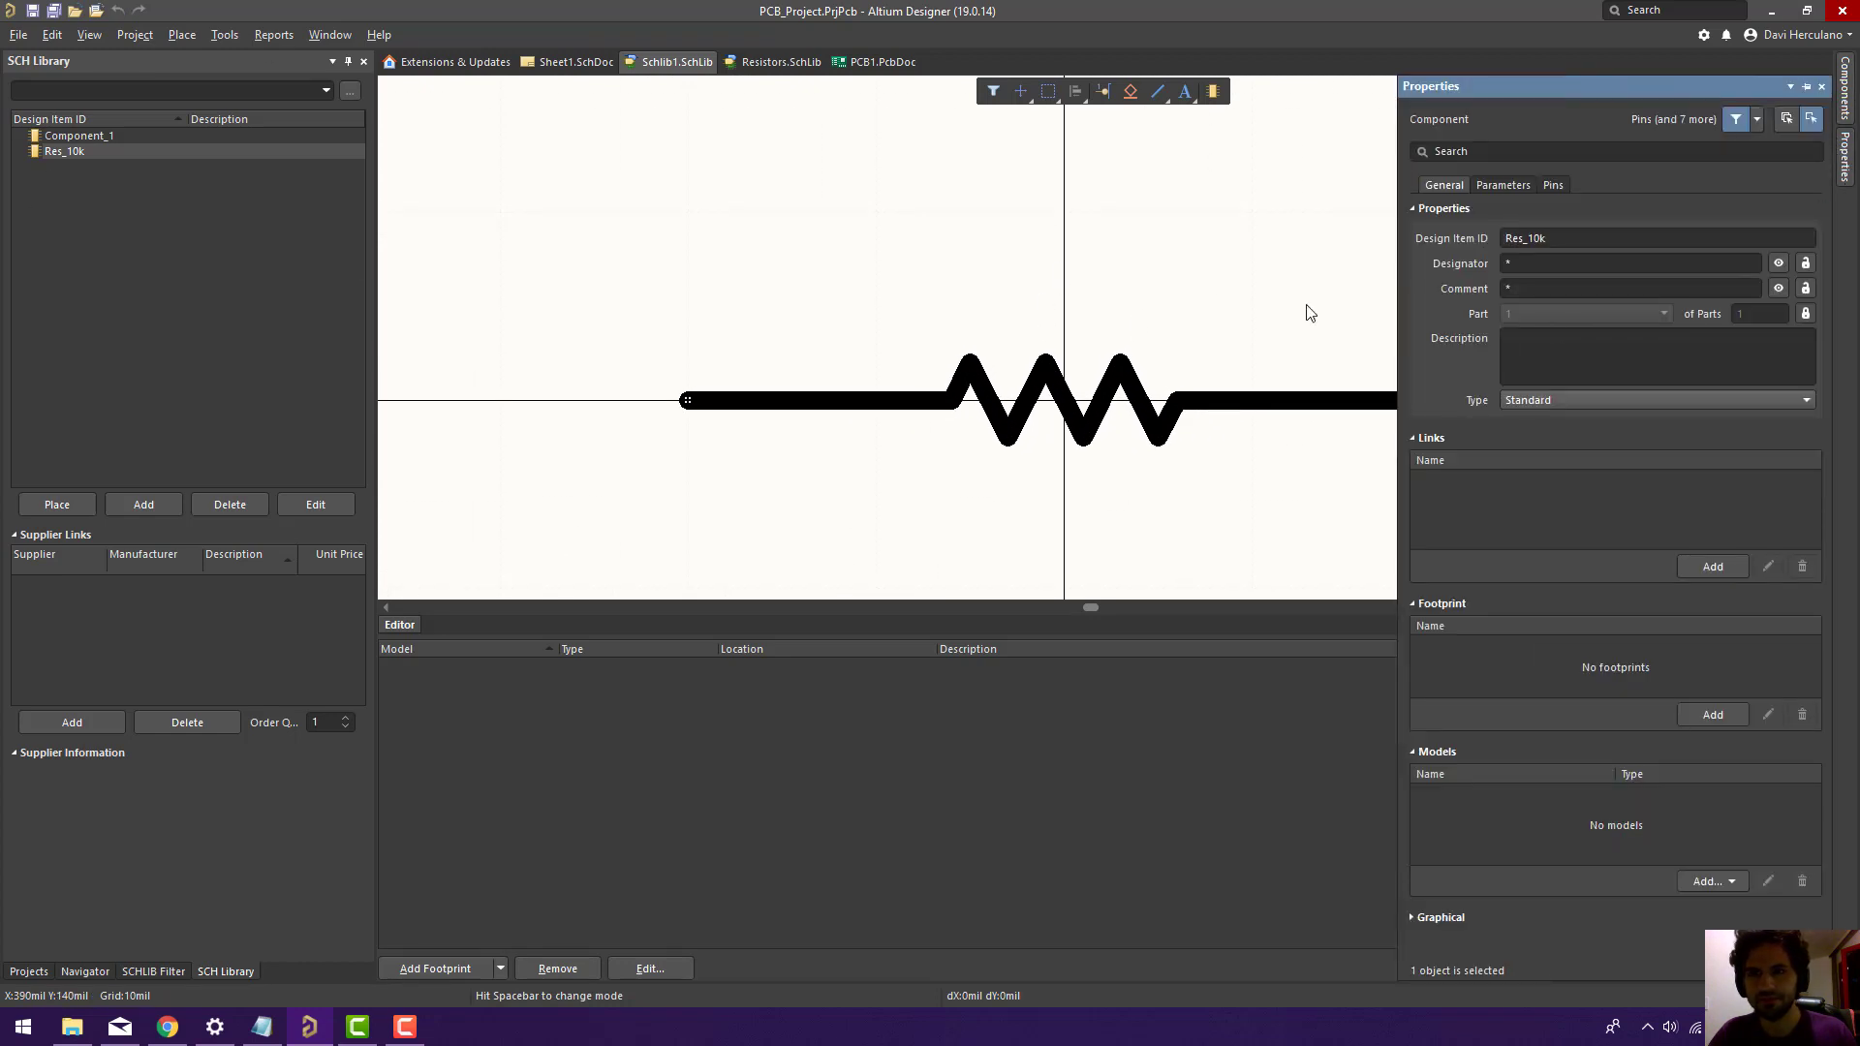
{"action": "left_click", "coordinate": [1536, 266]}
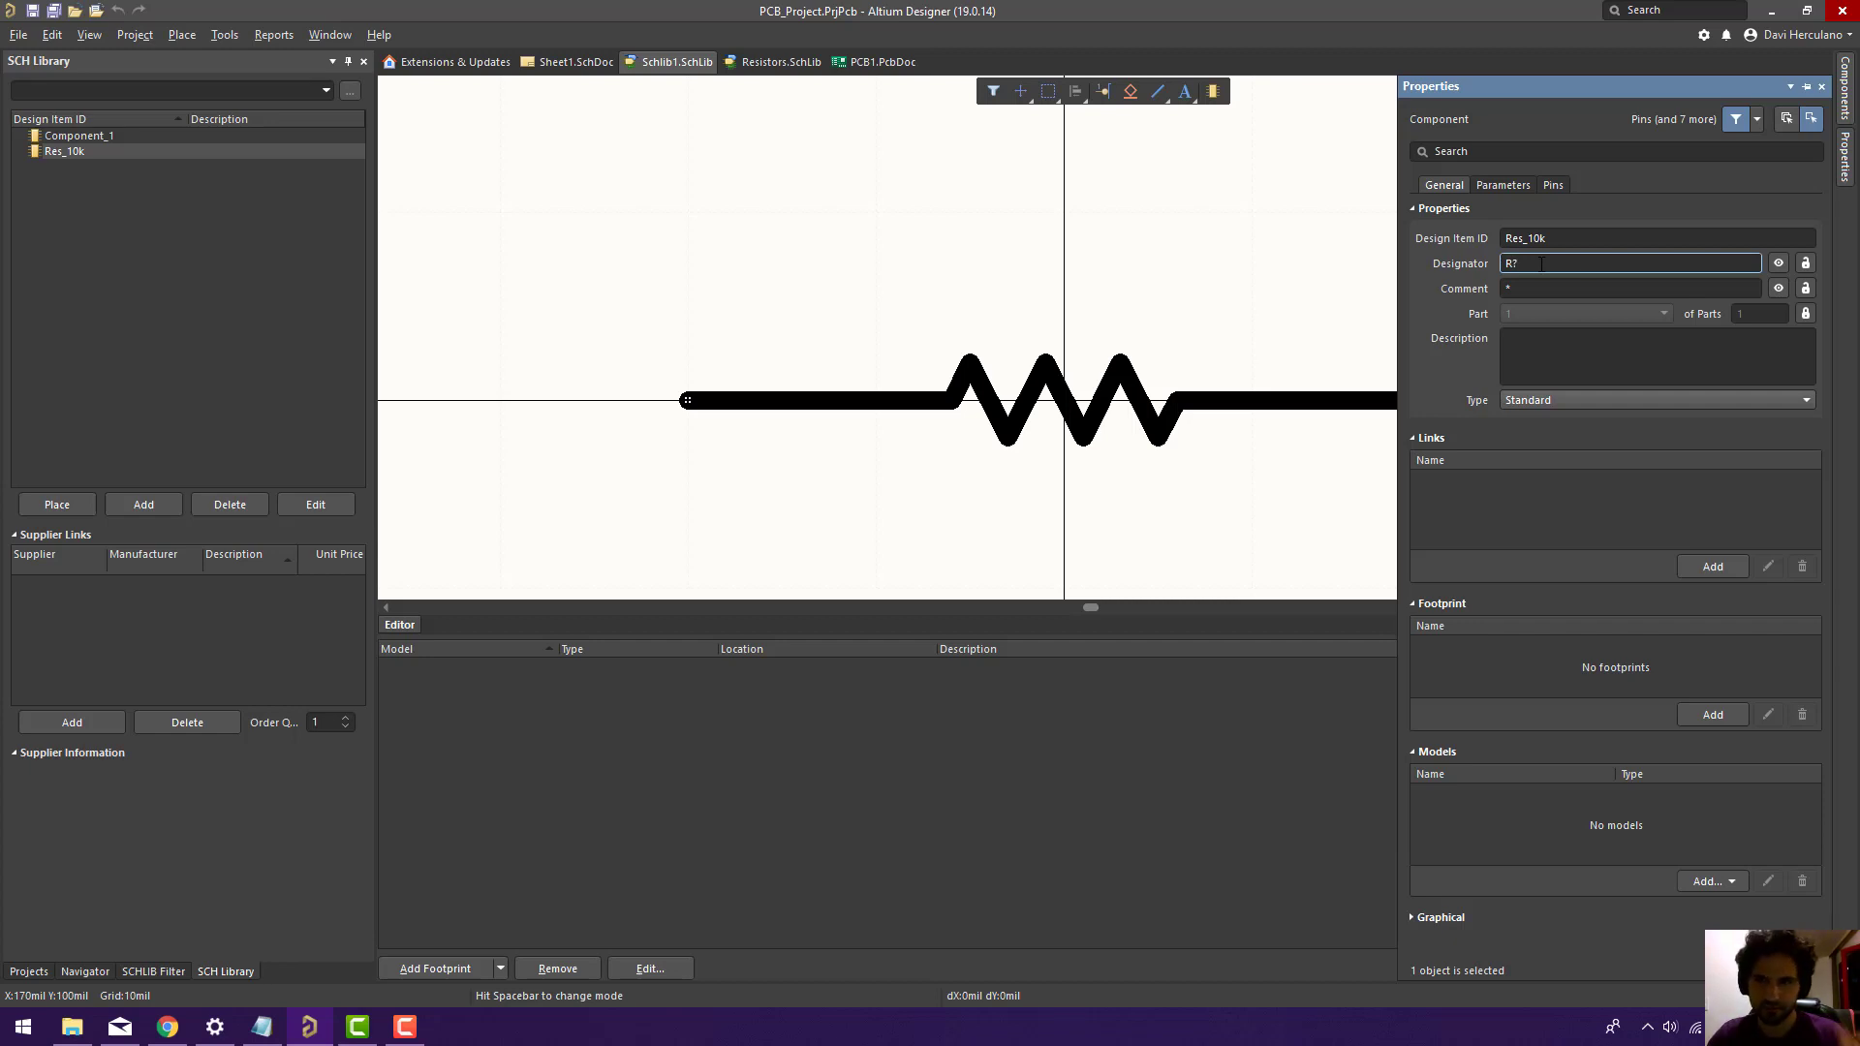
Set the Res_10k component's comment to 10k and hide the comment on the symbol.
{"action": "left_click", "coordinate": [1702, 289]}
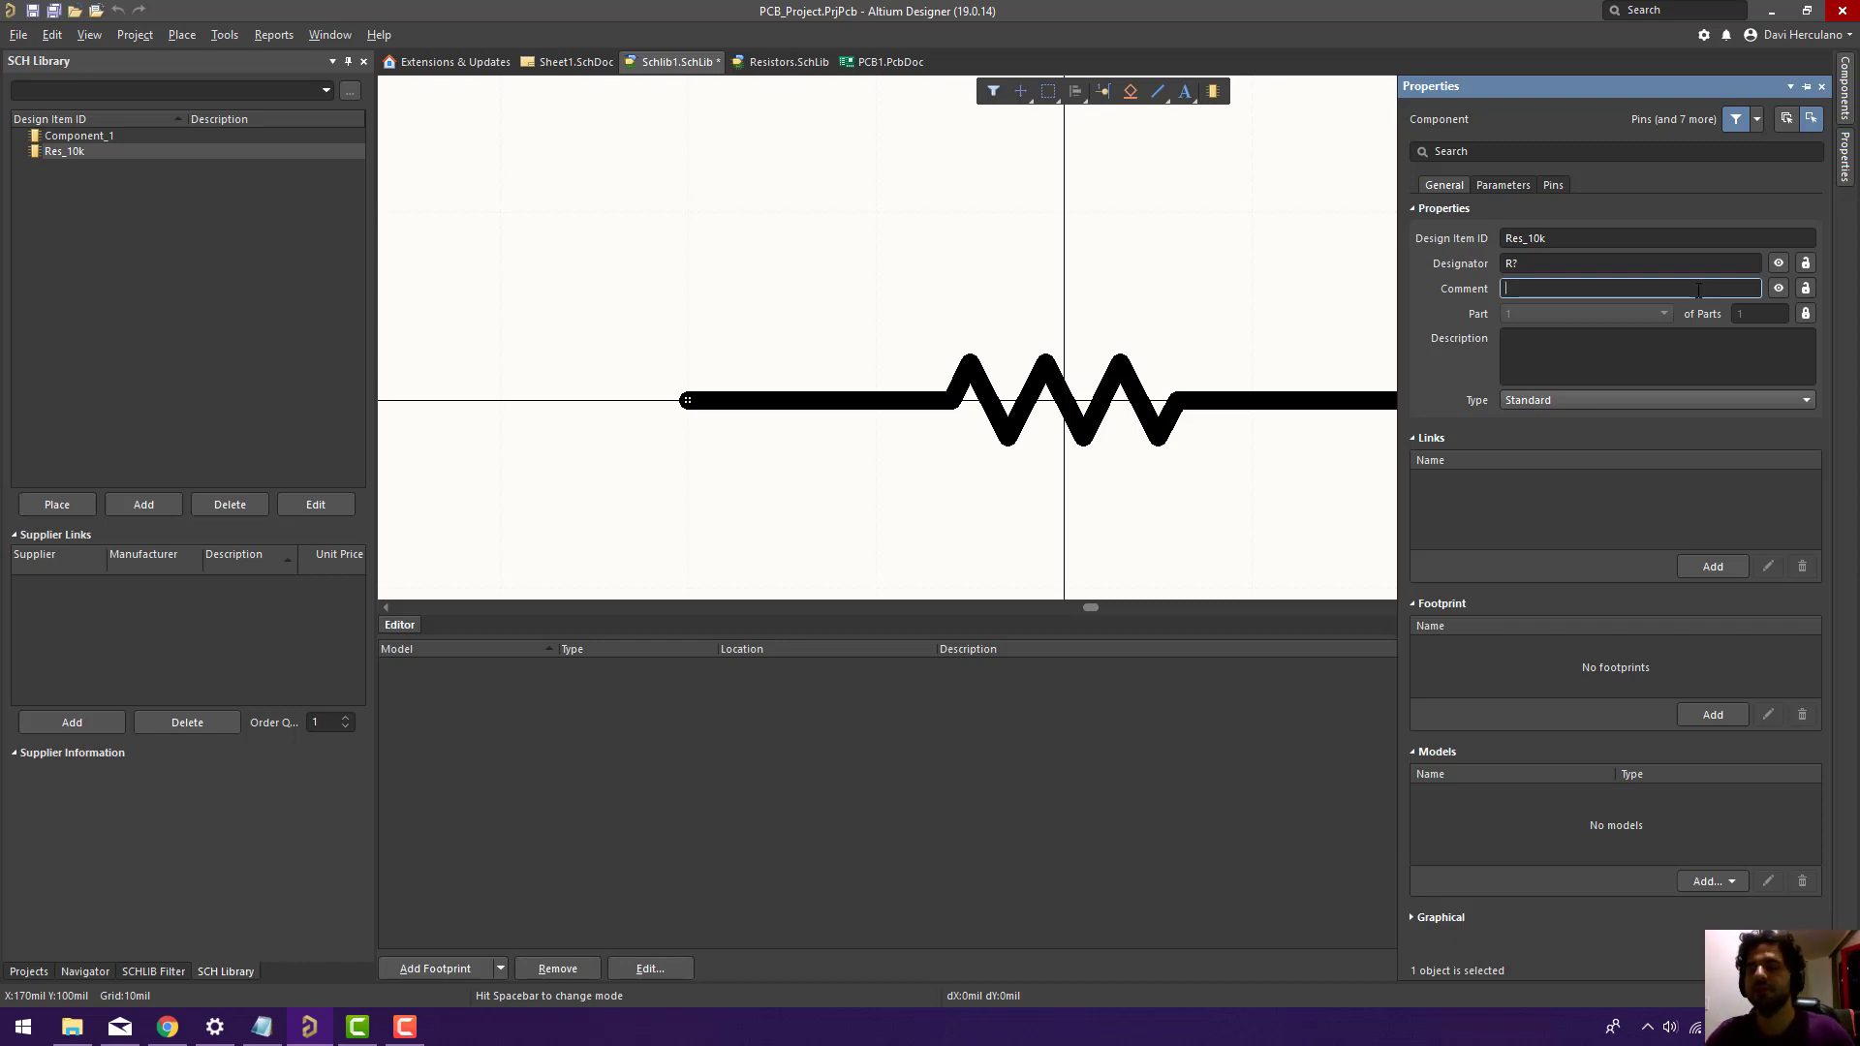
{"action": "left_click", "coordinate": [1780, 288]}
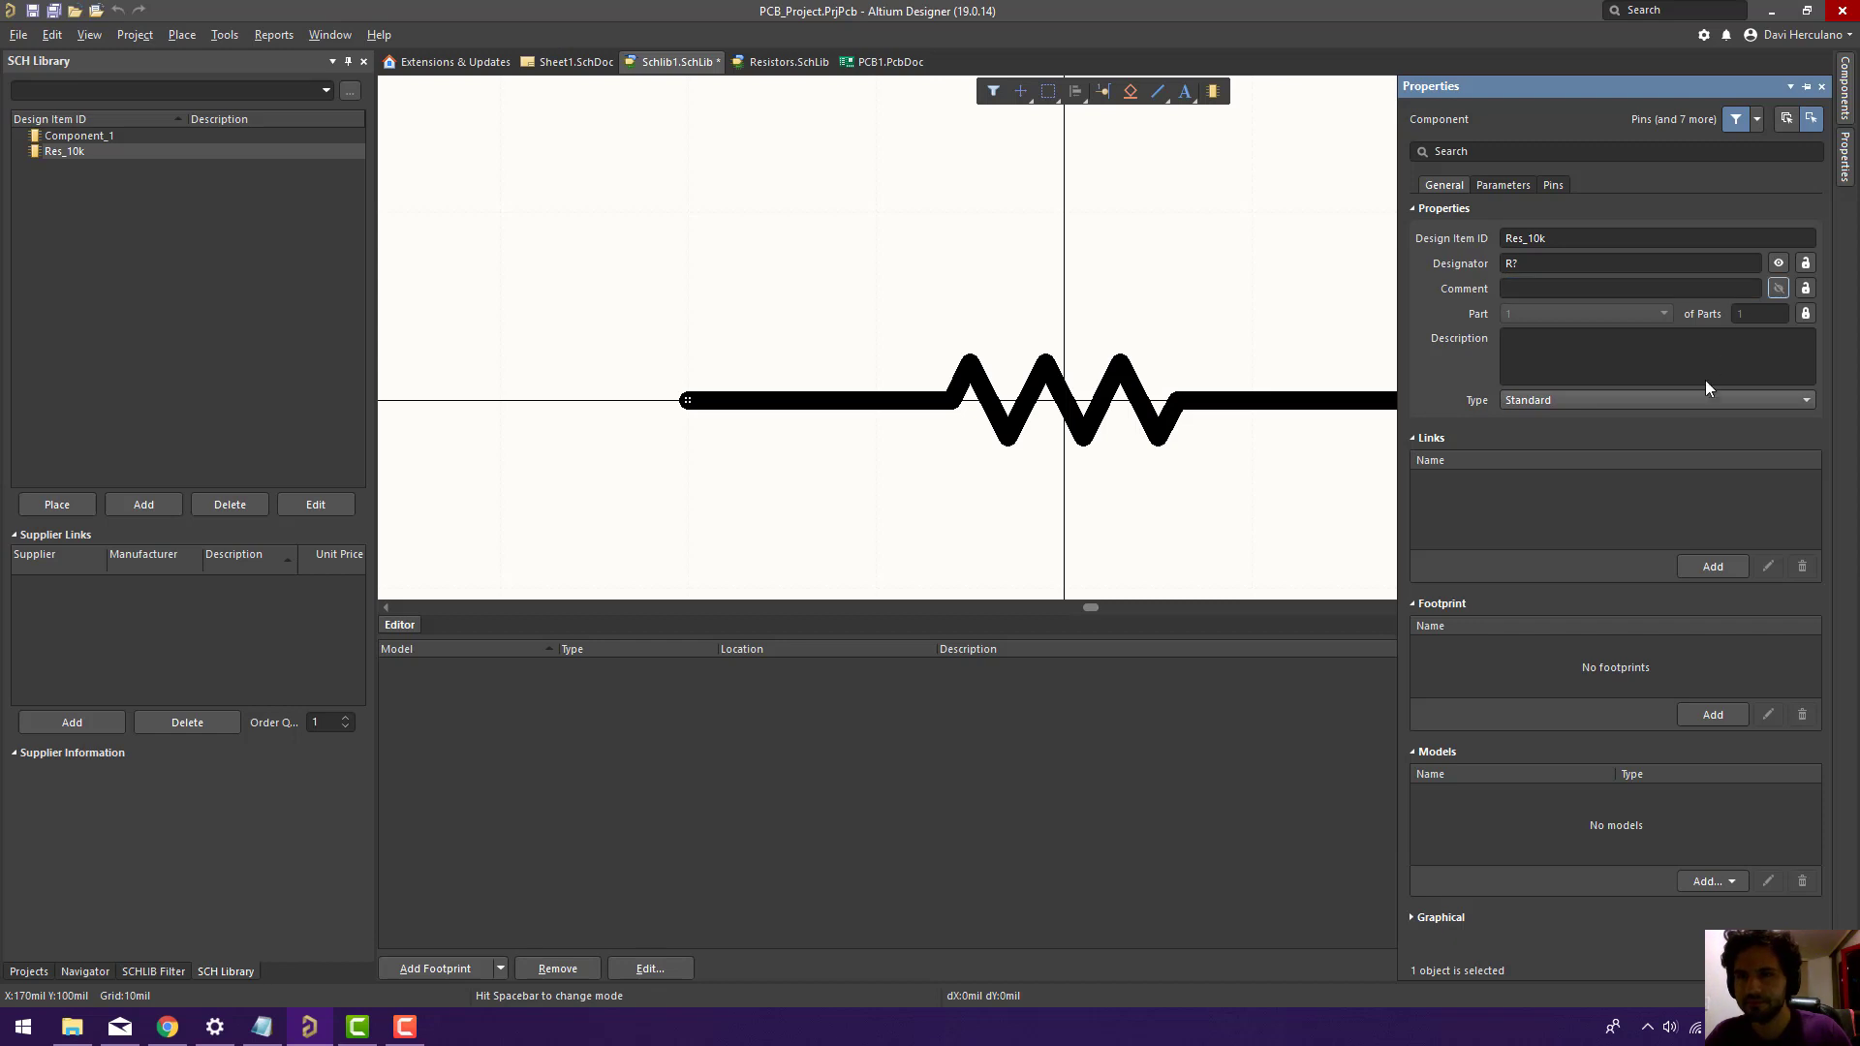
{"action": "left_click", "coordinate": [1673, 365]}
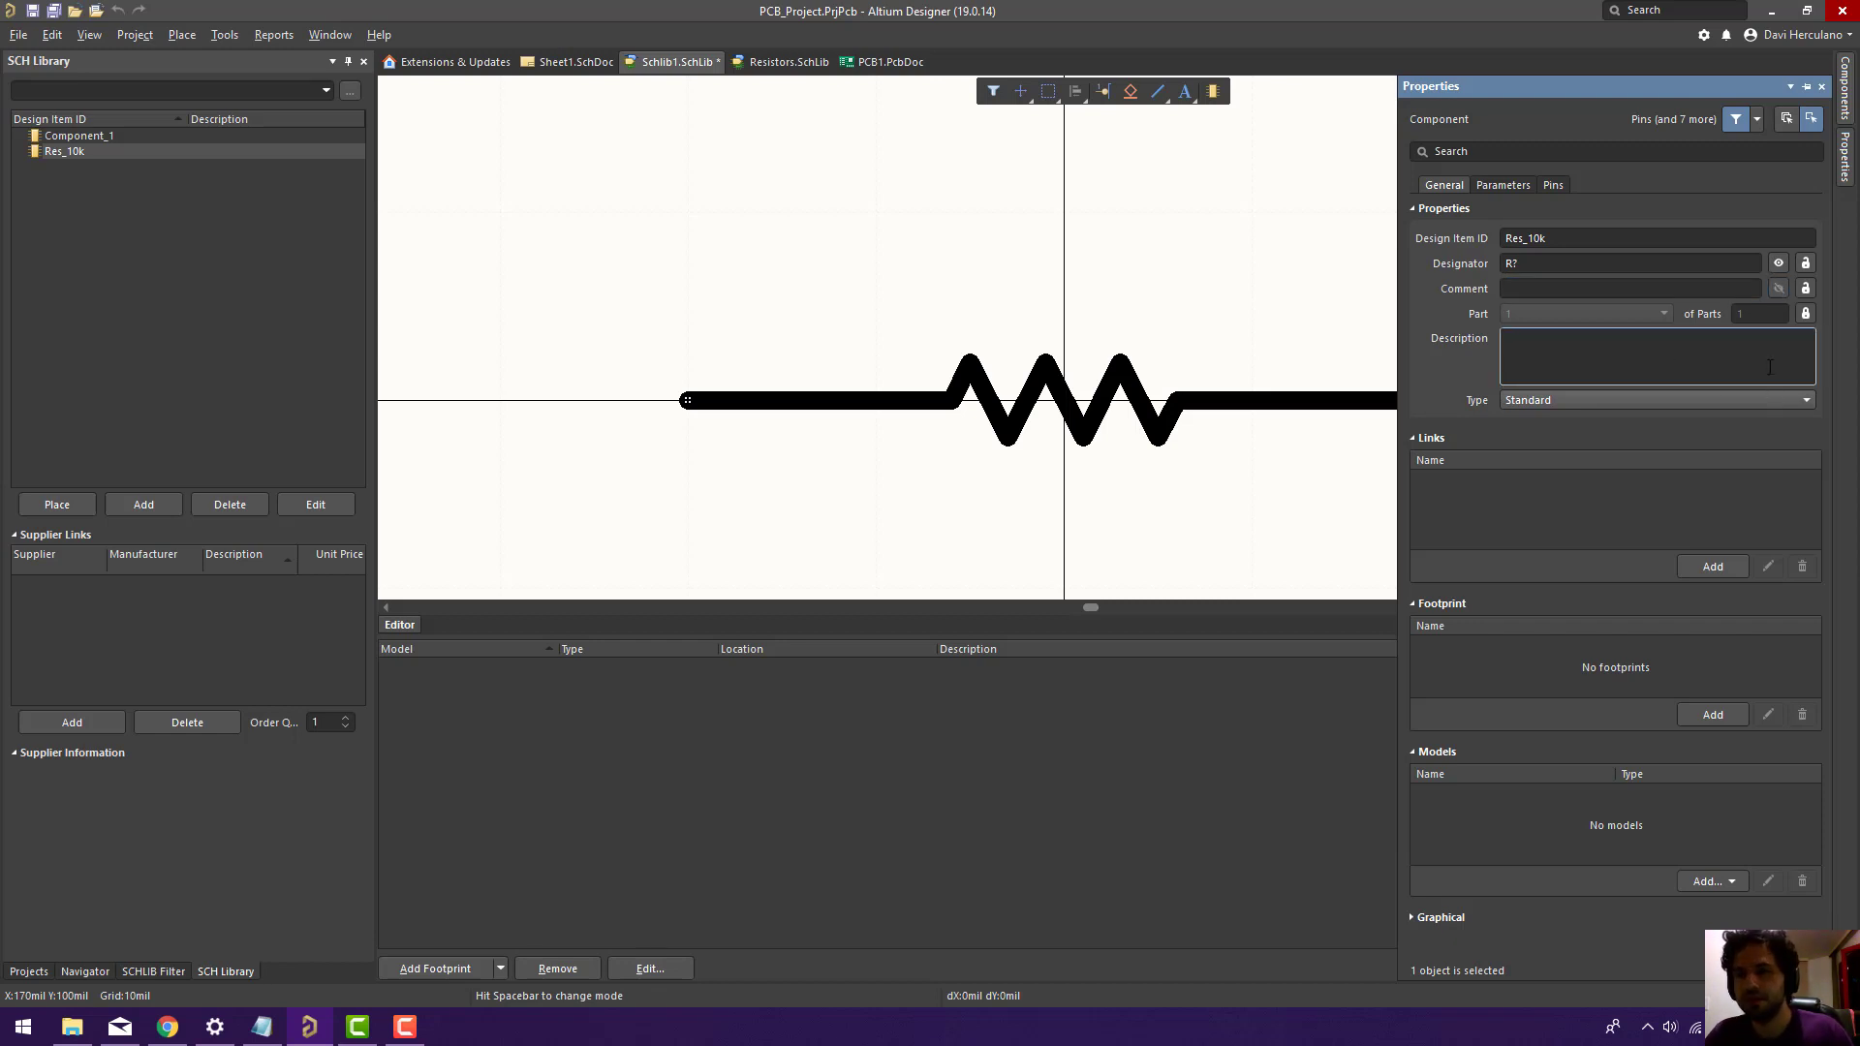
{"action": "left_click", "coordinate": [1677, 288]}
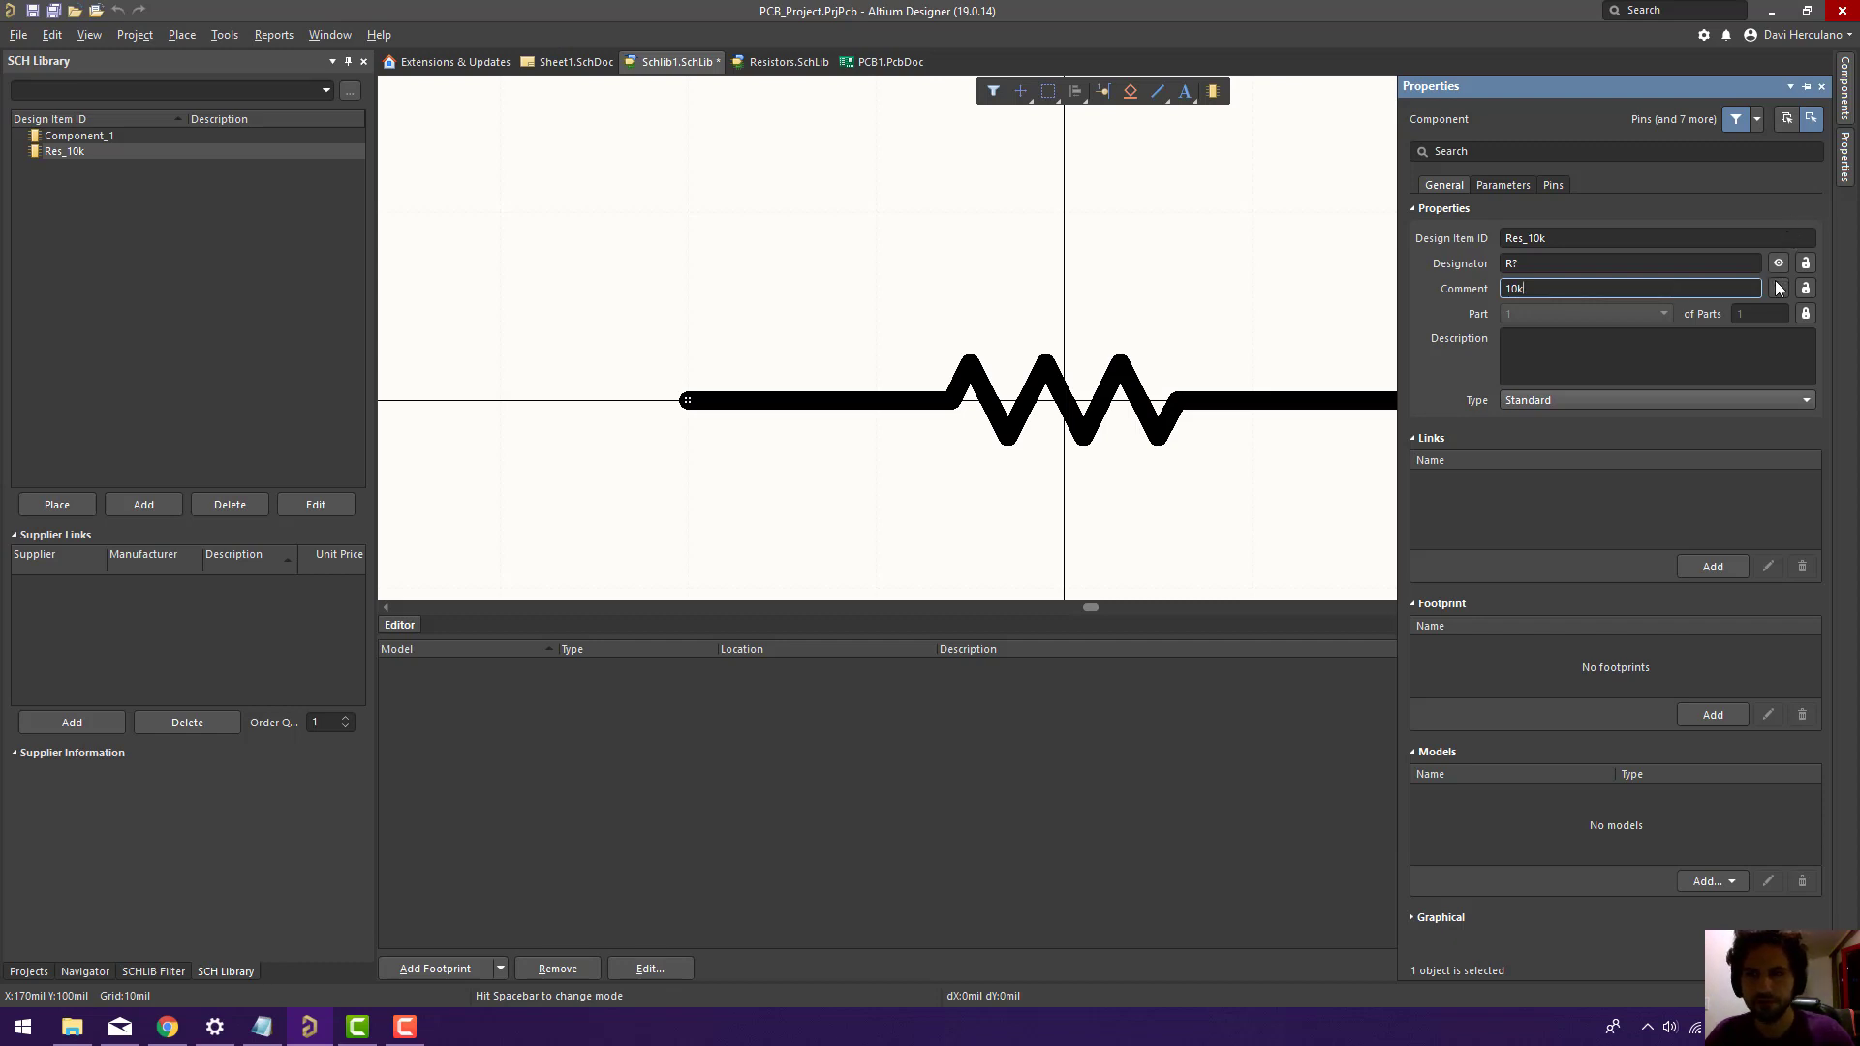
{"action": "left_click", "coordinate": [1650, 330]}
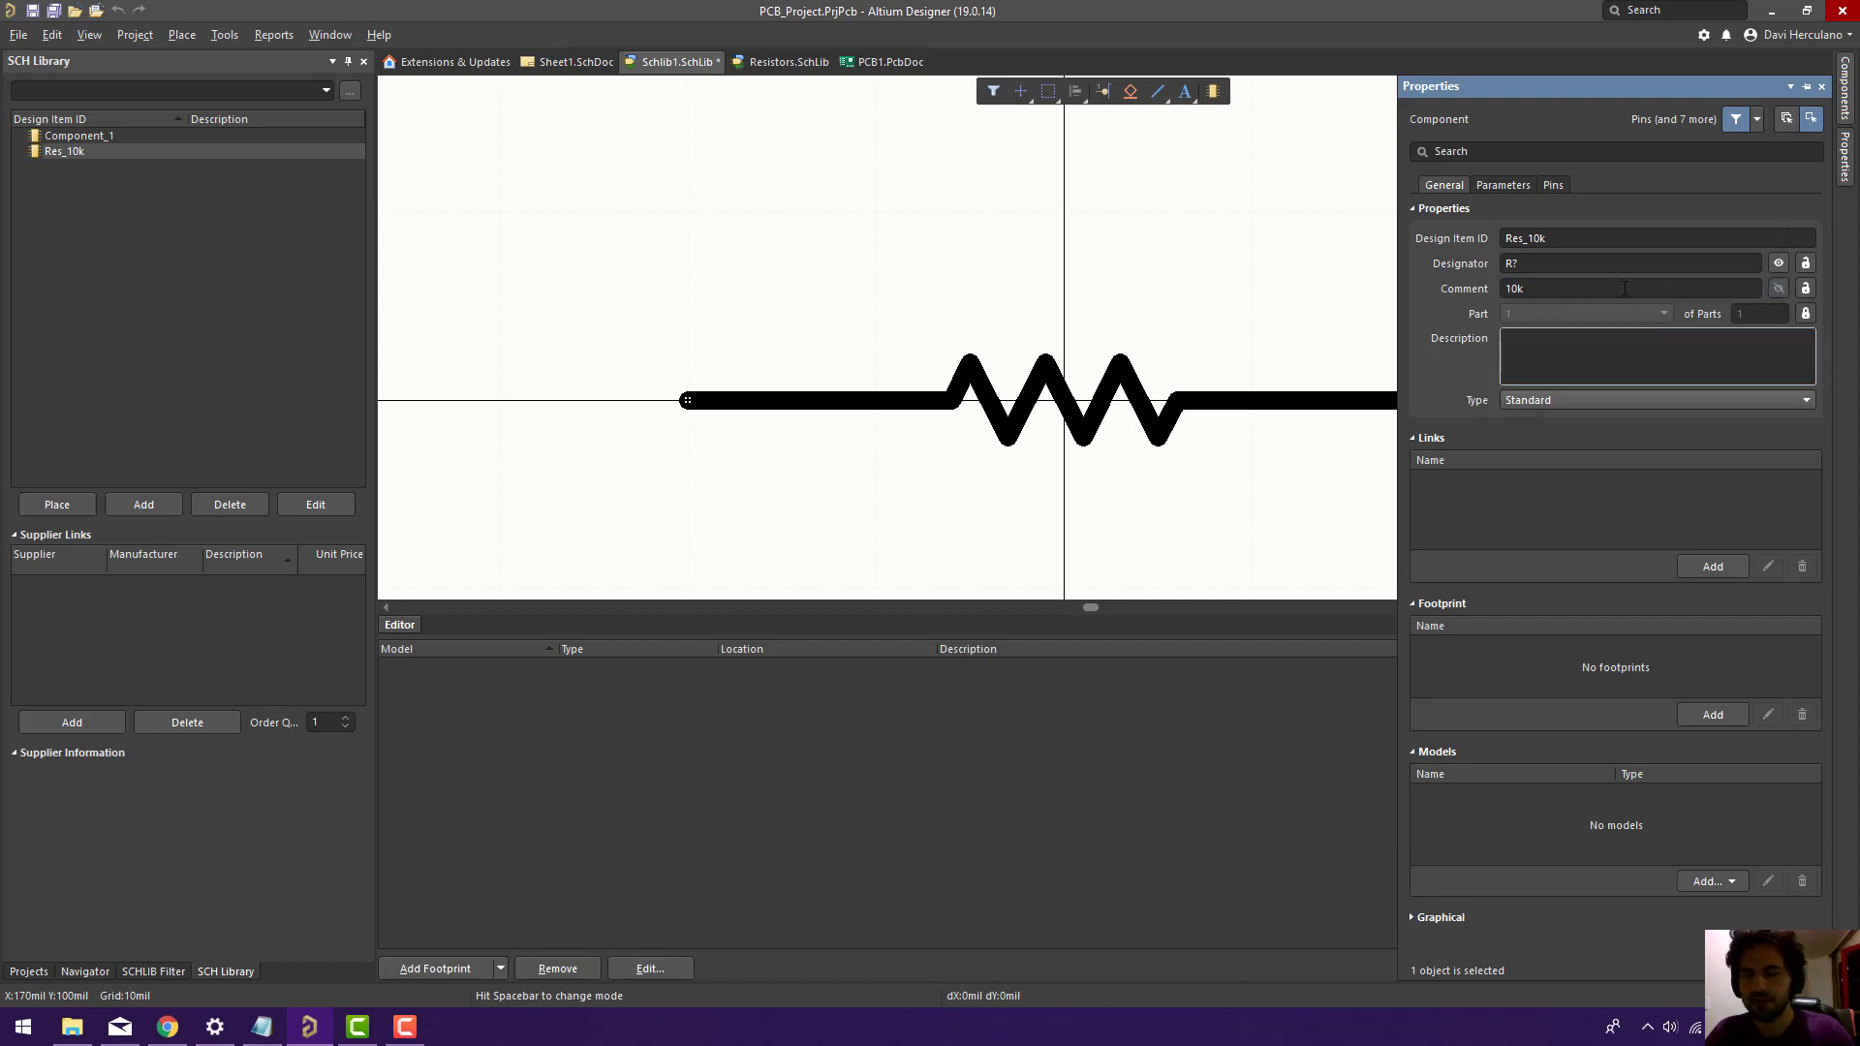
{"action": "right_click_drag", "start_coordinate": [1265, 303], "coordinate": [1142, 270]}
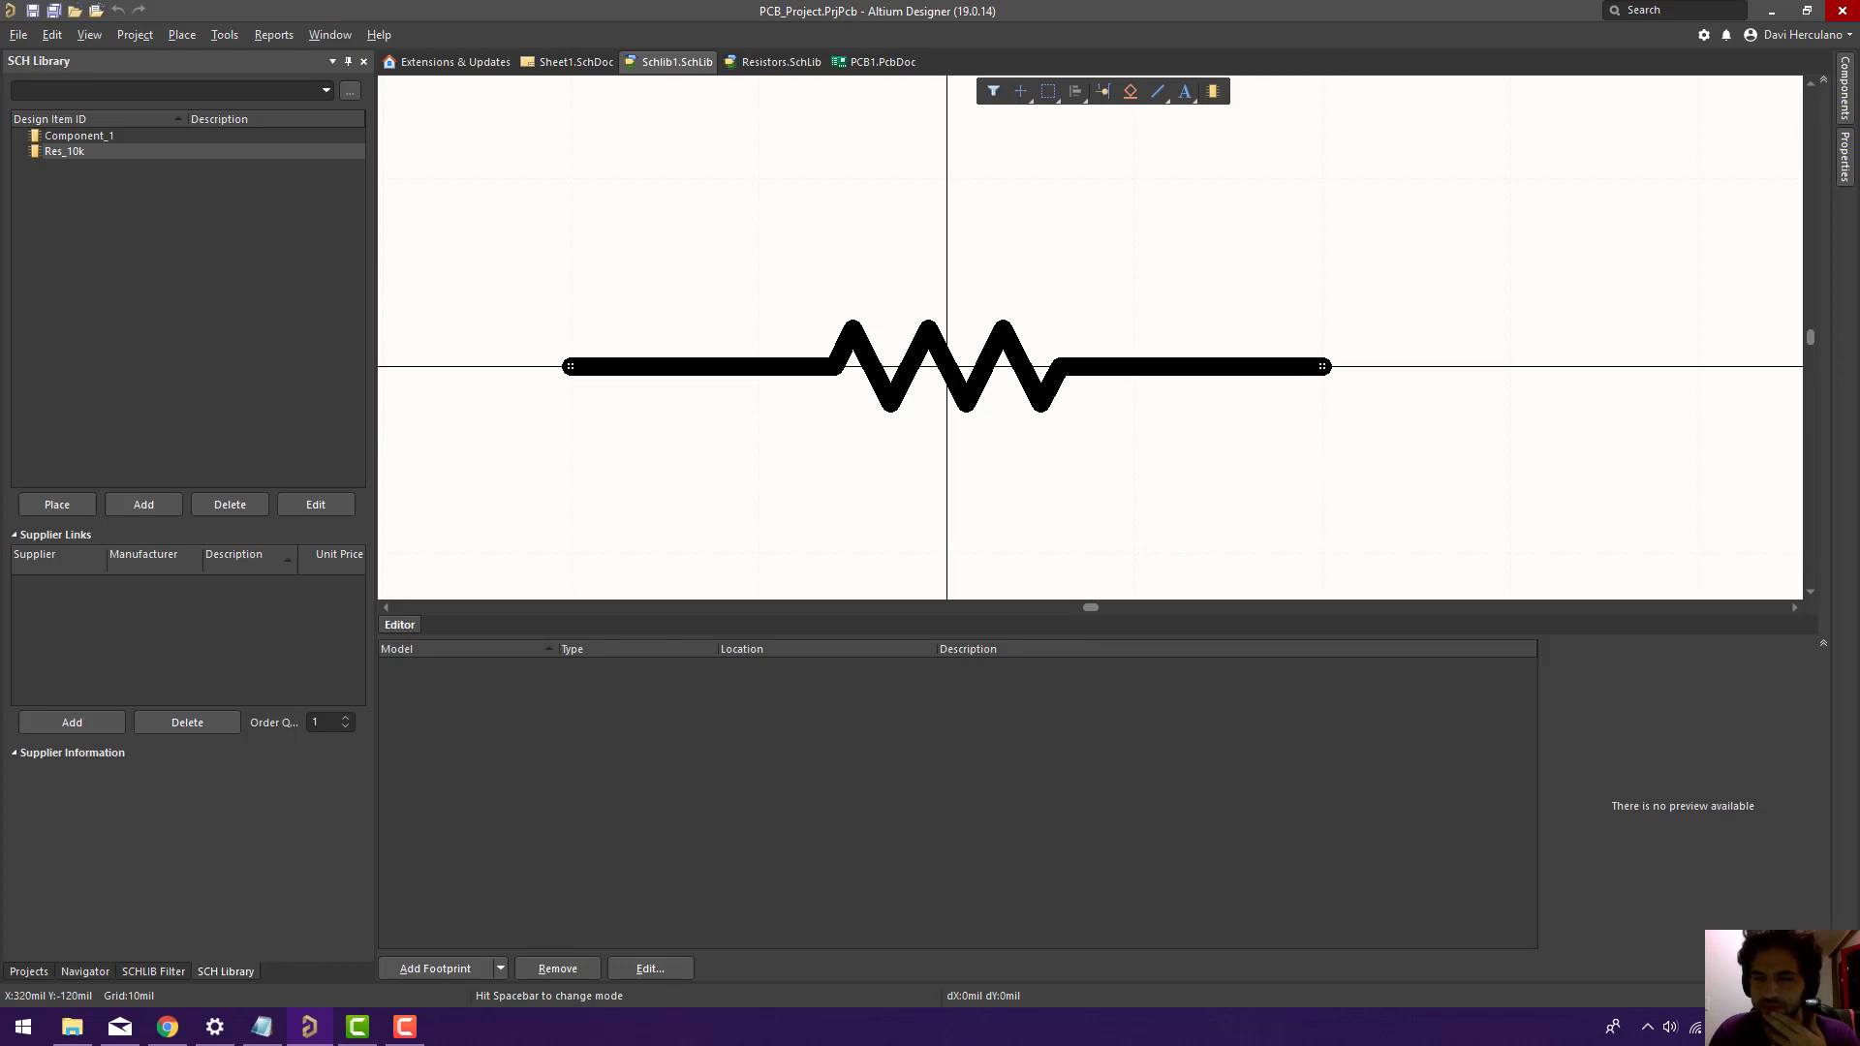
Open the Manufacturer Part Search and search the Passive Components category for "resistor 10k".
{"action": "left_click", "coordinate": [1821, 995]}
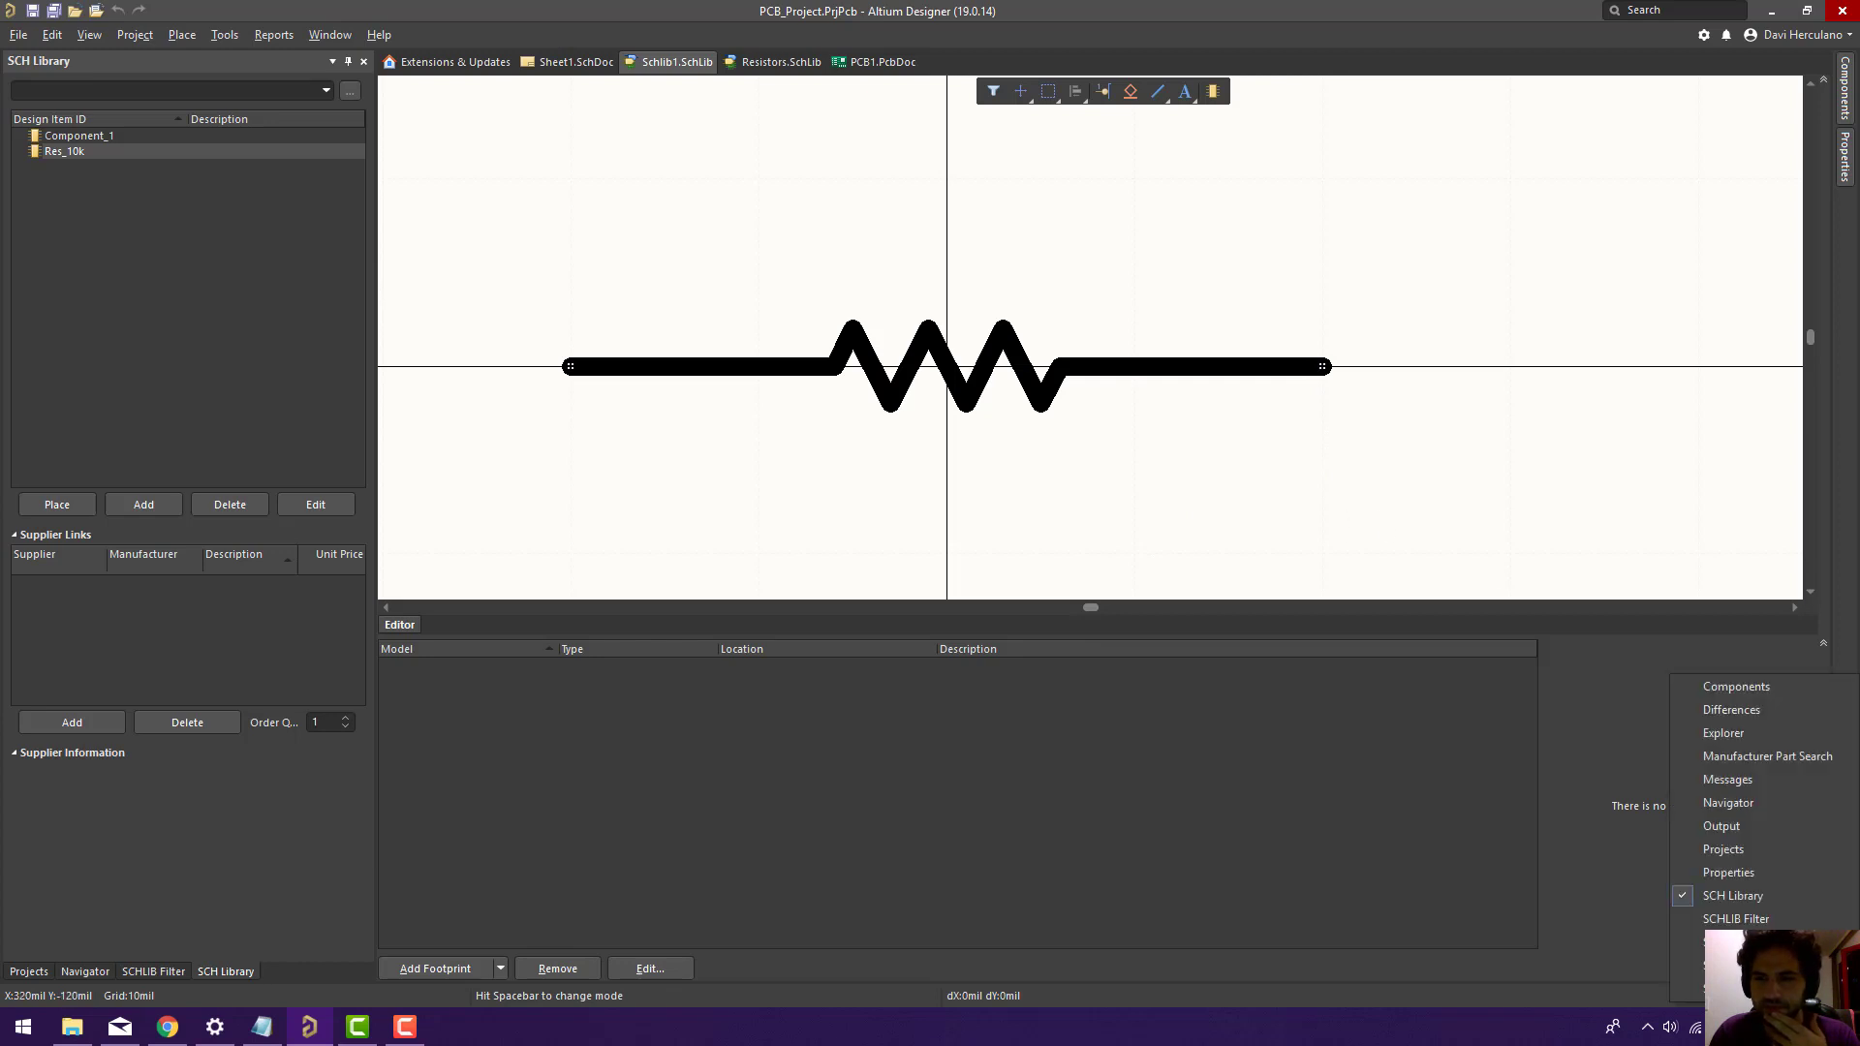
{"action": "left_click", "coordinate": [1720, 758]}
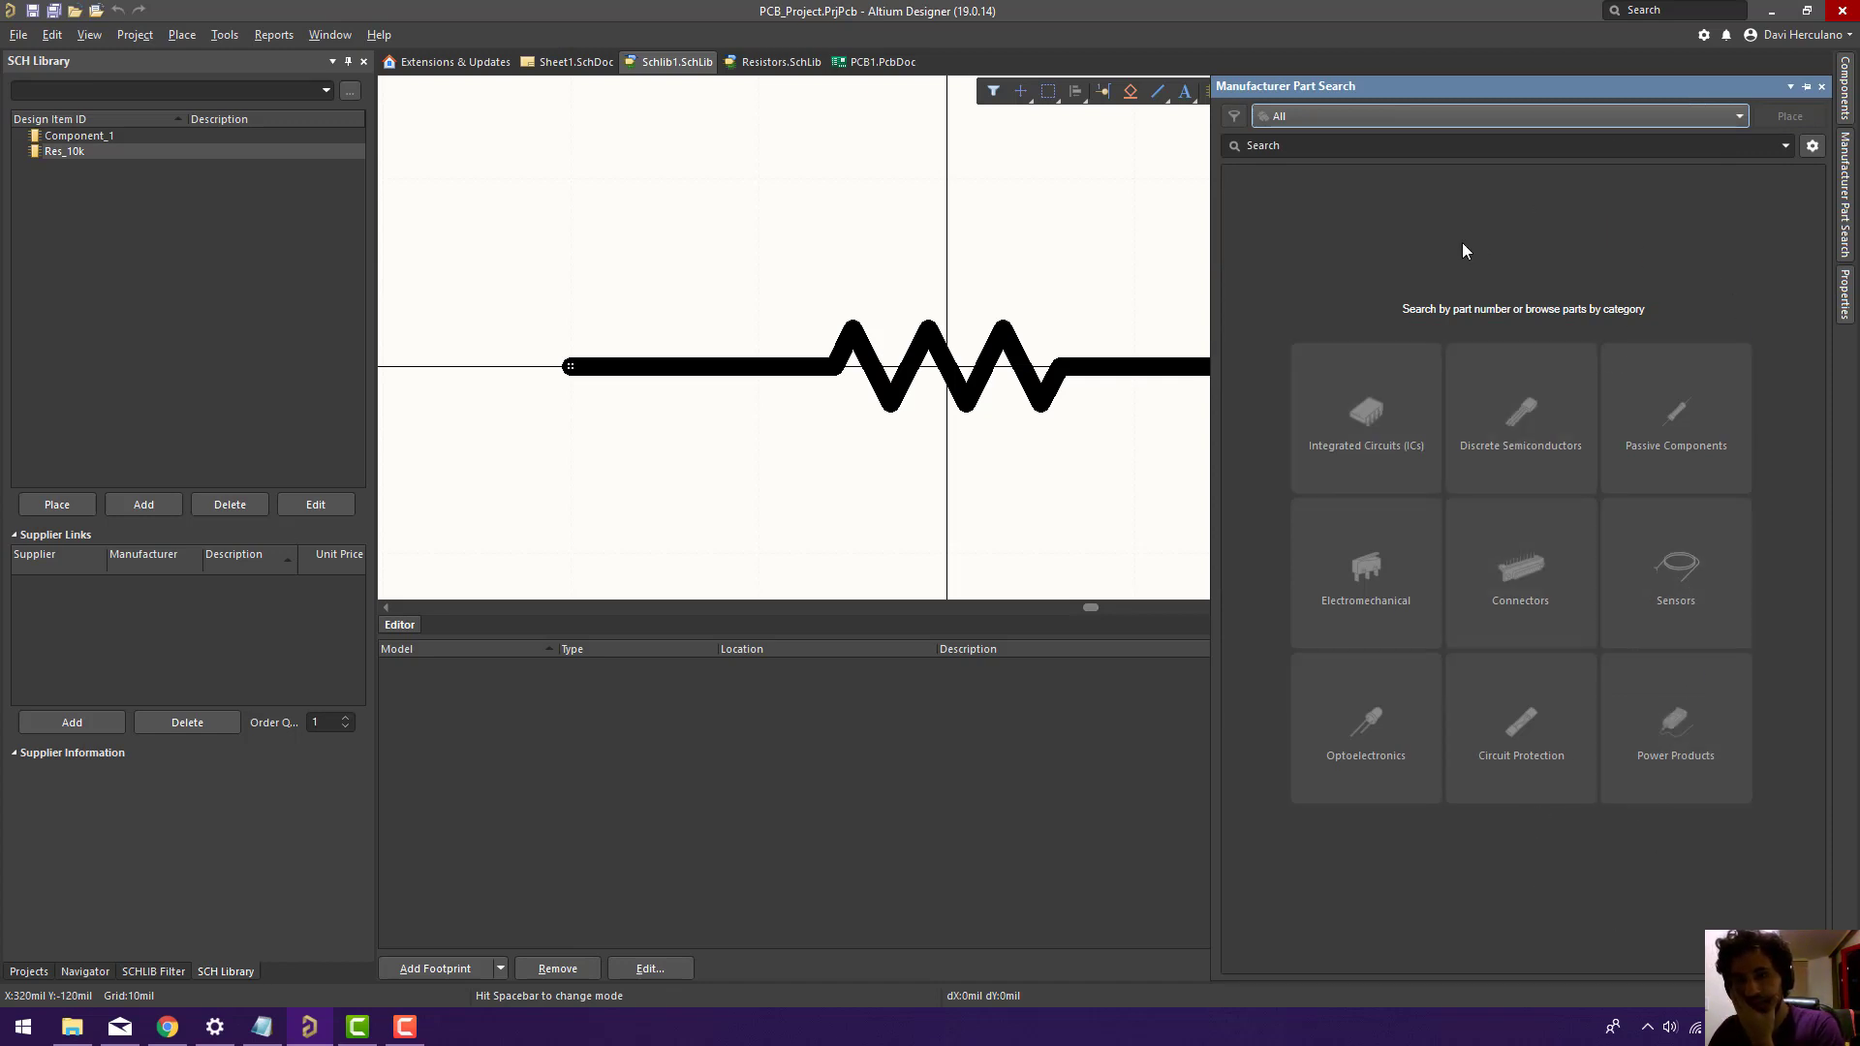
{"action": "left_click", "coordinate": [1731, 468]}
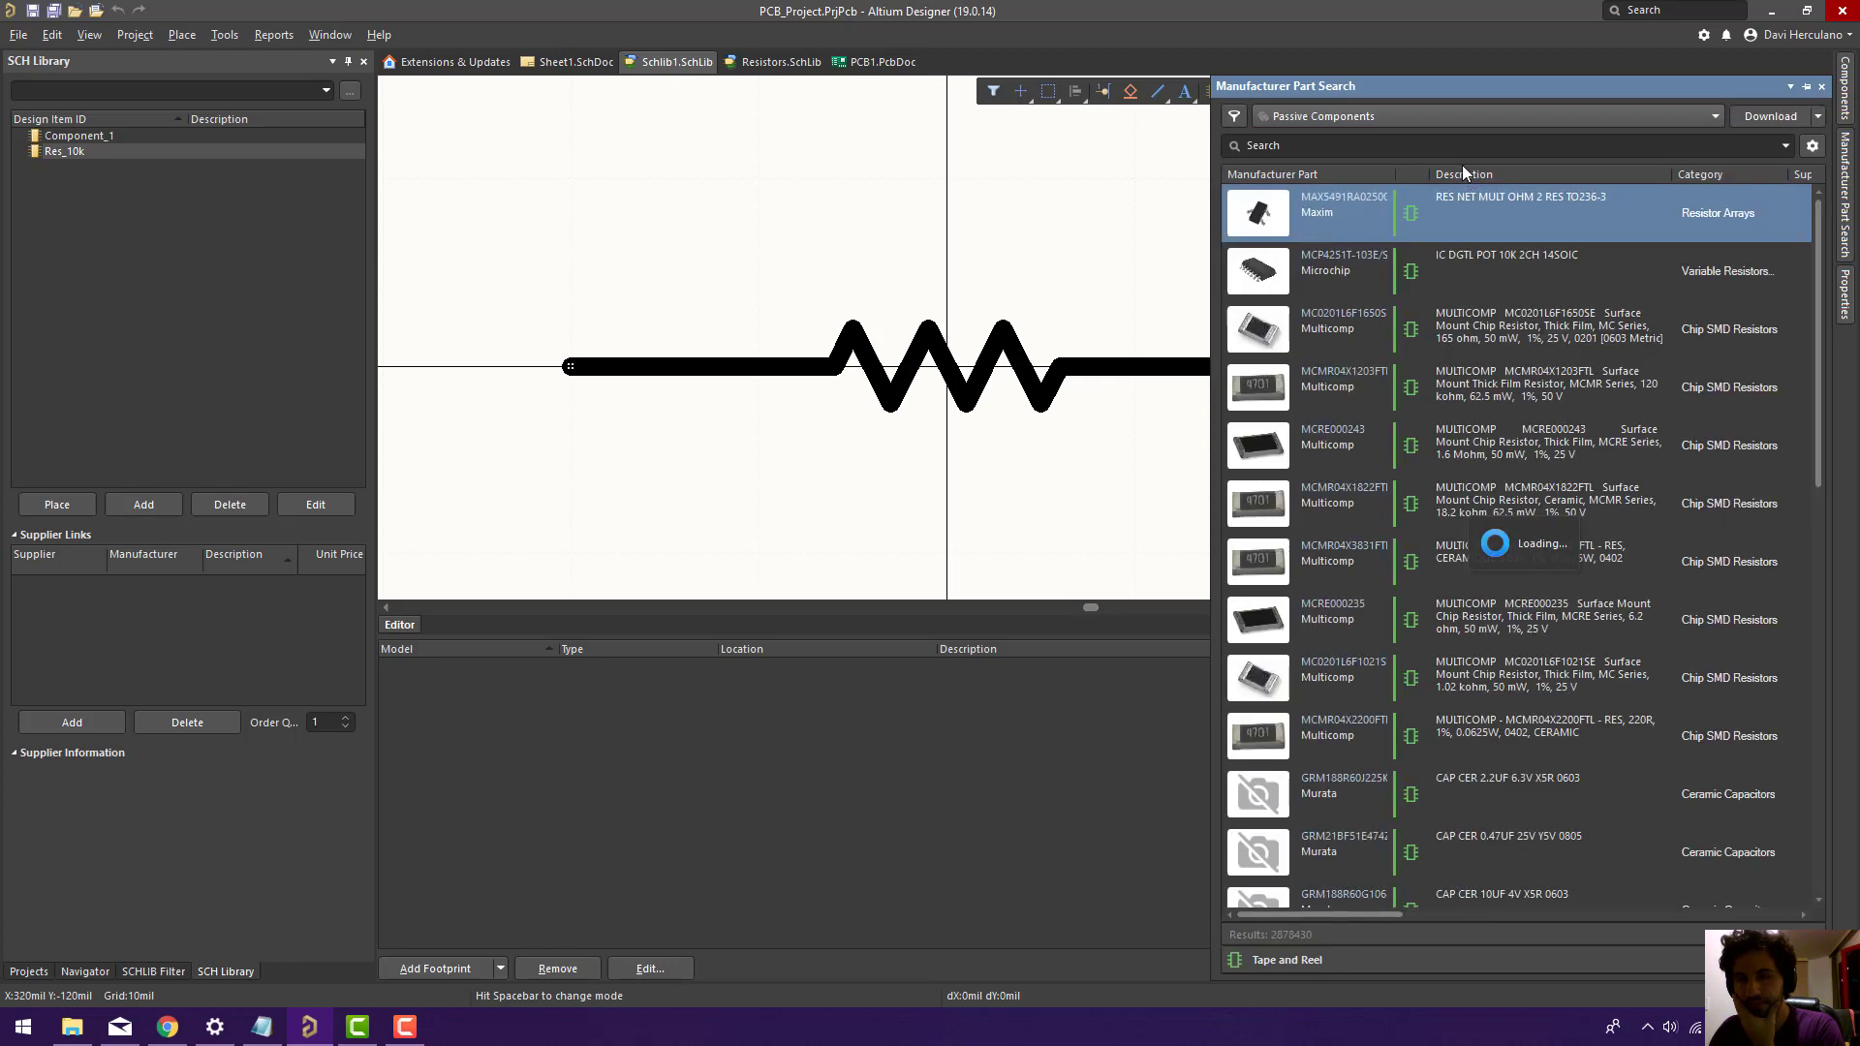
{"action": "left_click", "coordinate": [1446, 149]}
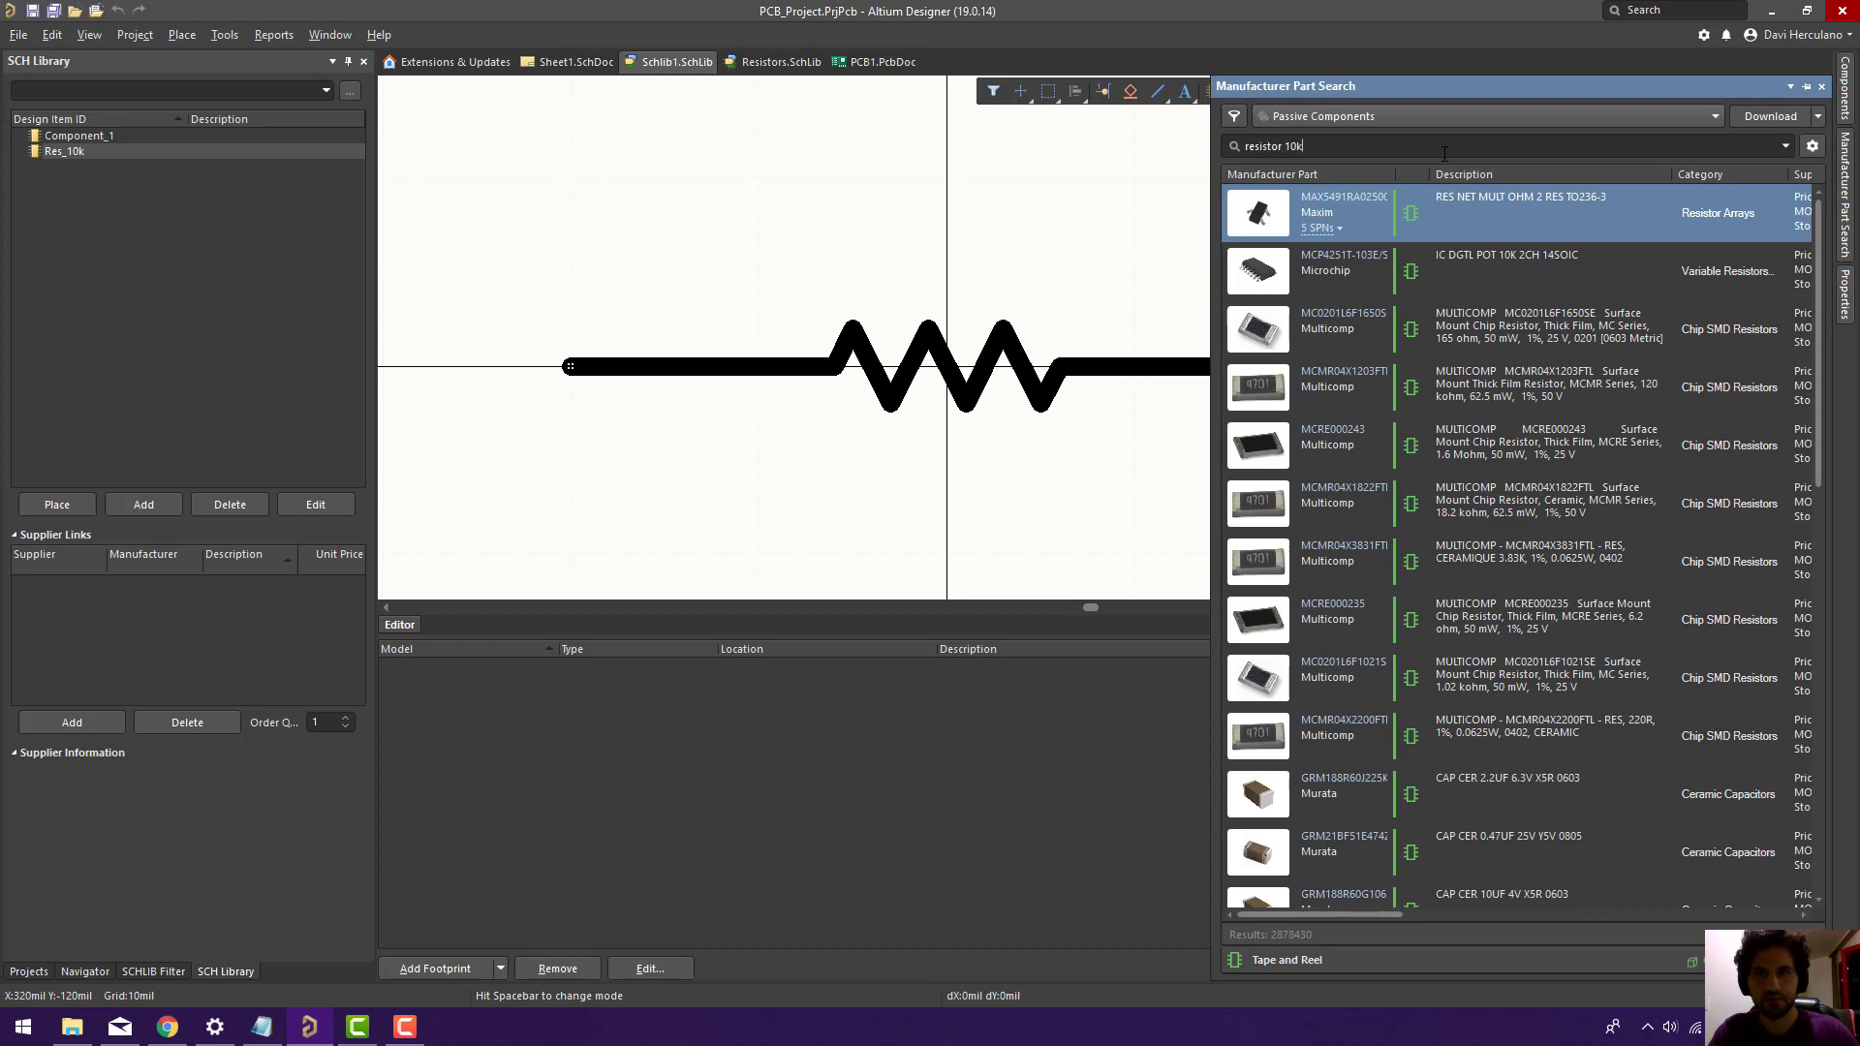
{"action": "key", "text": "Return"}
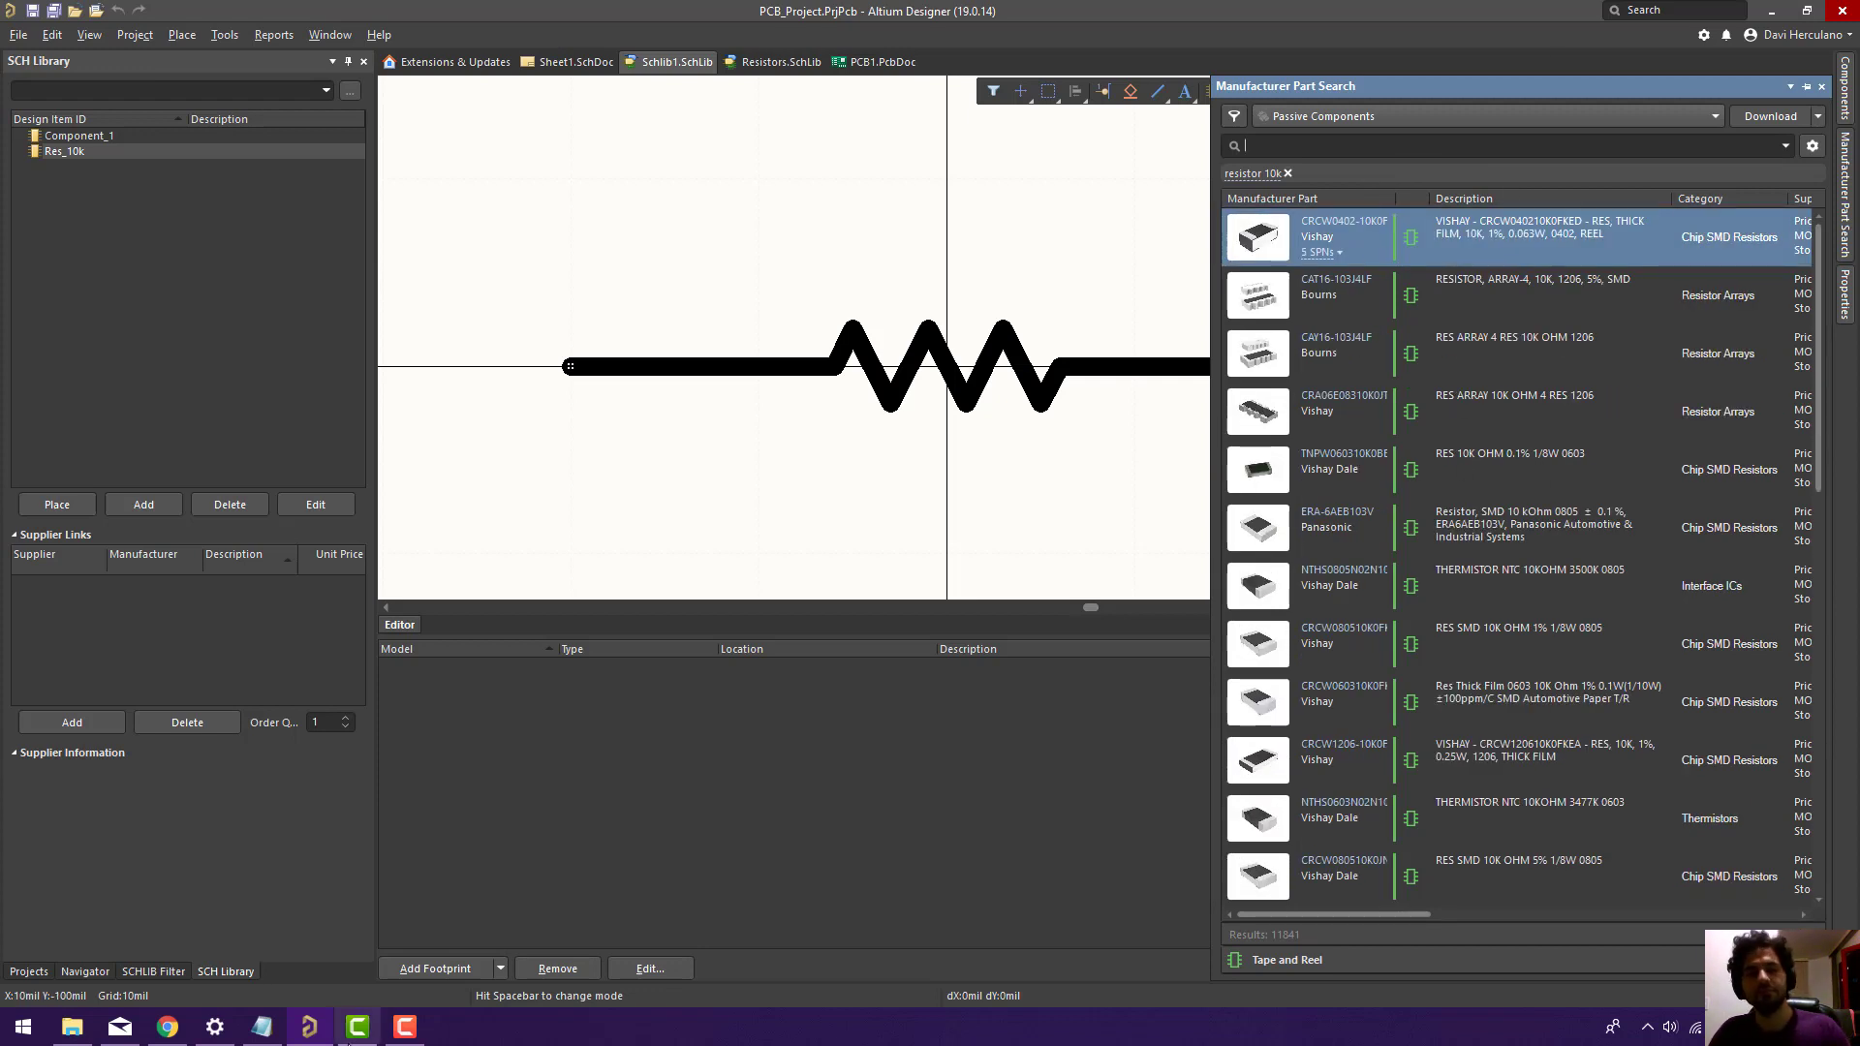
Switch to Chrome, search the Digi-Key site in a new tab for "resistor 10k 0805", and show the Chip Resistor - Surface Mount results.
{"action": "left_click", "coordinate": [167, 1027]}
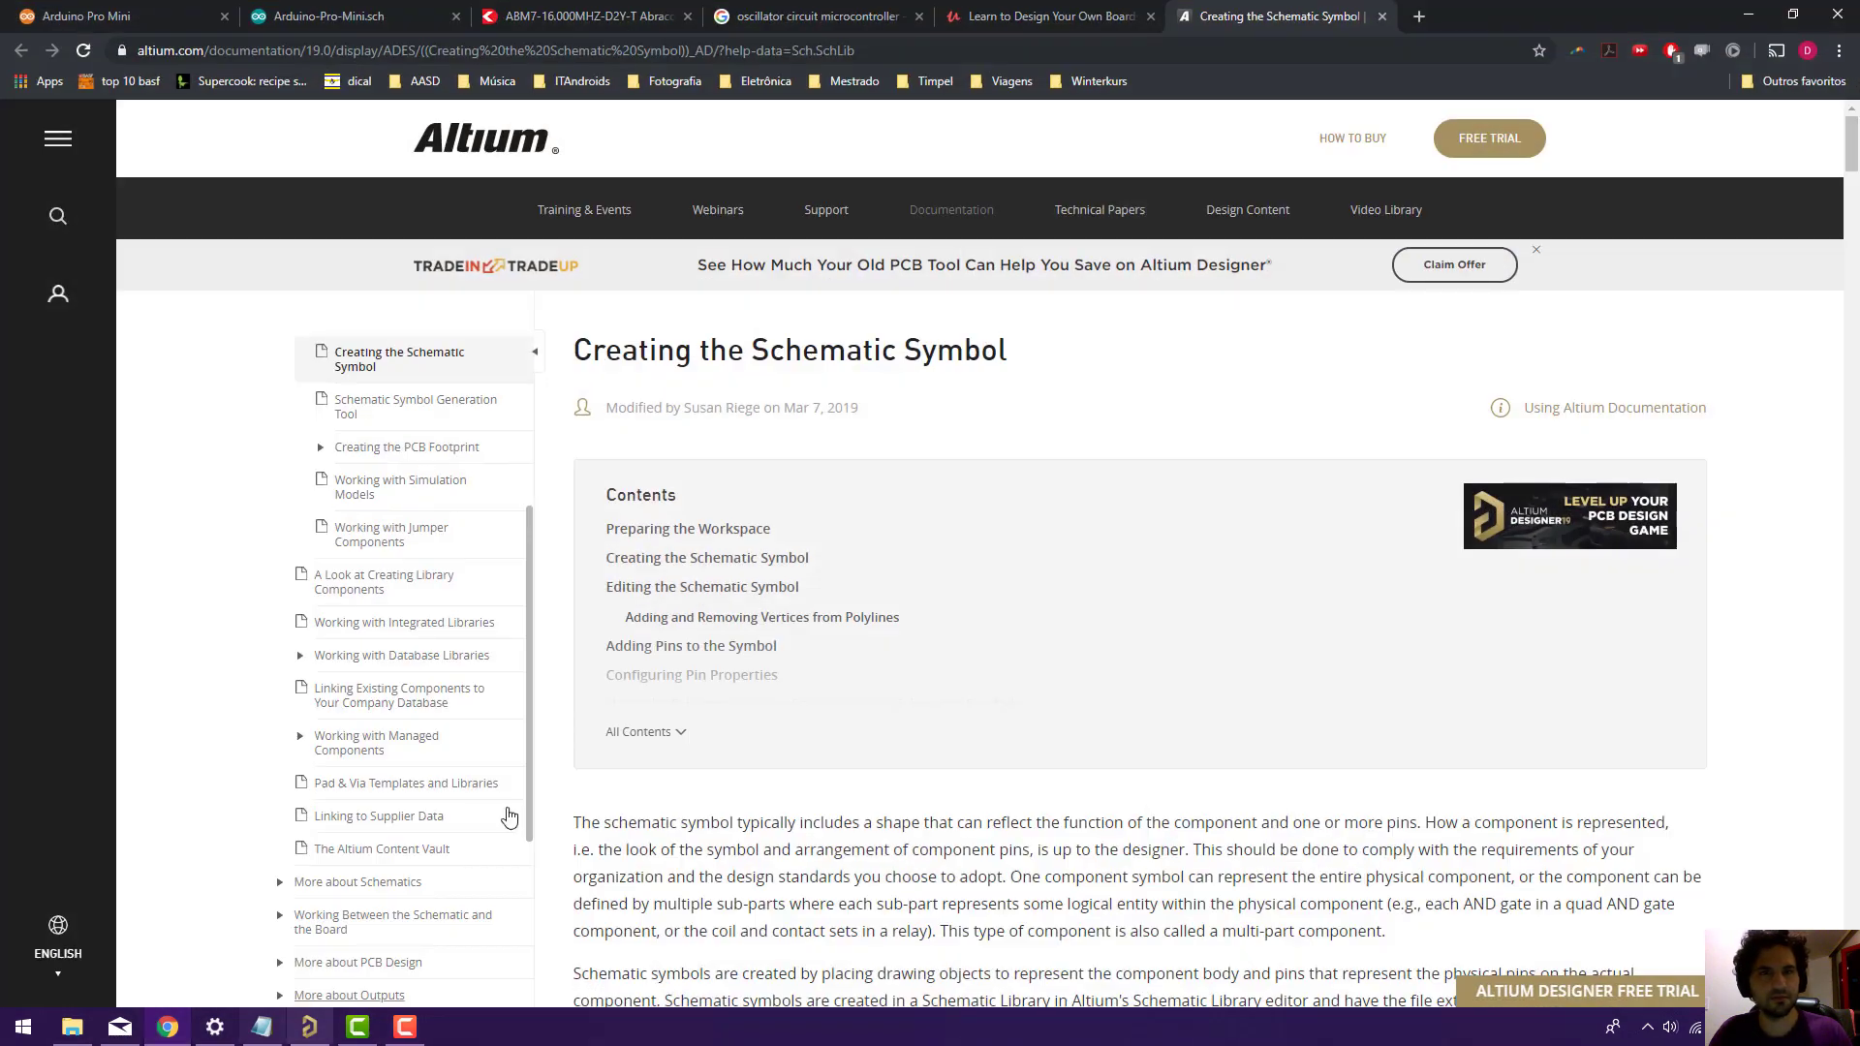
{"action": "left_click", "coordinate": [572, 16]}
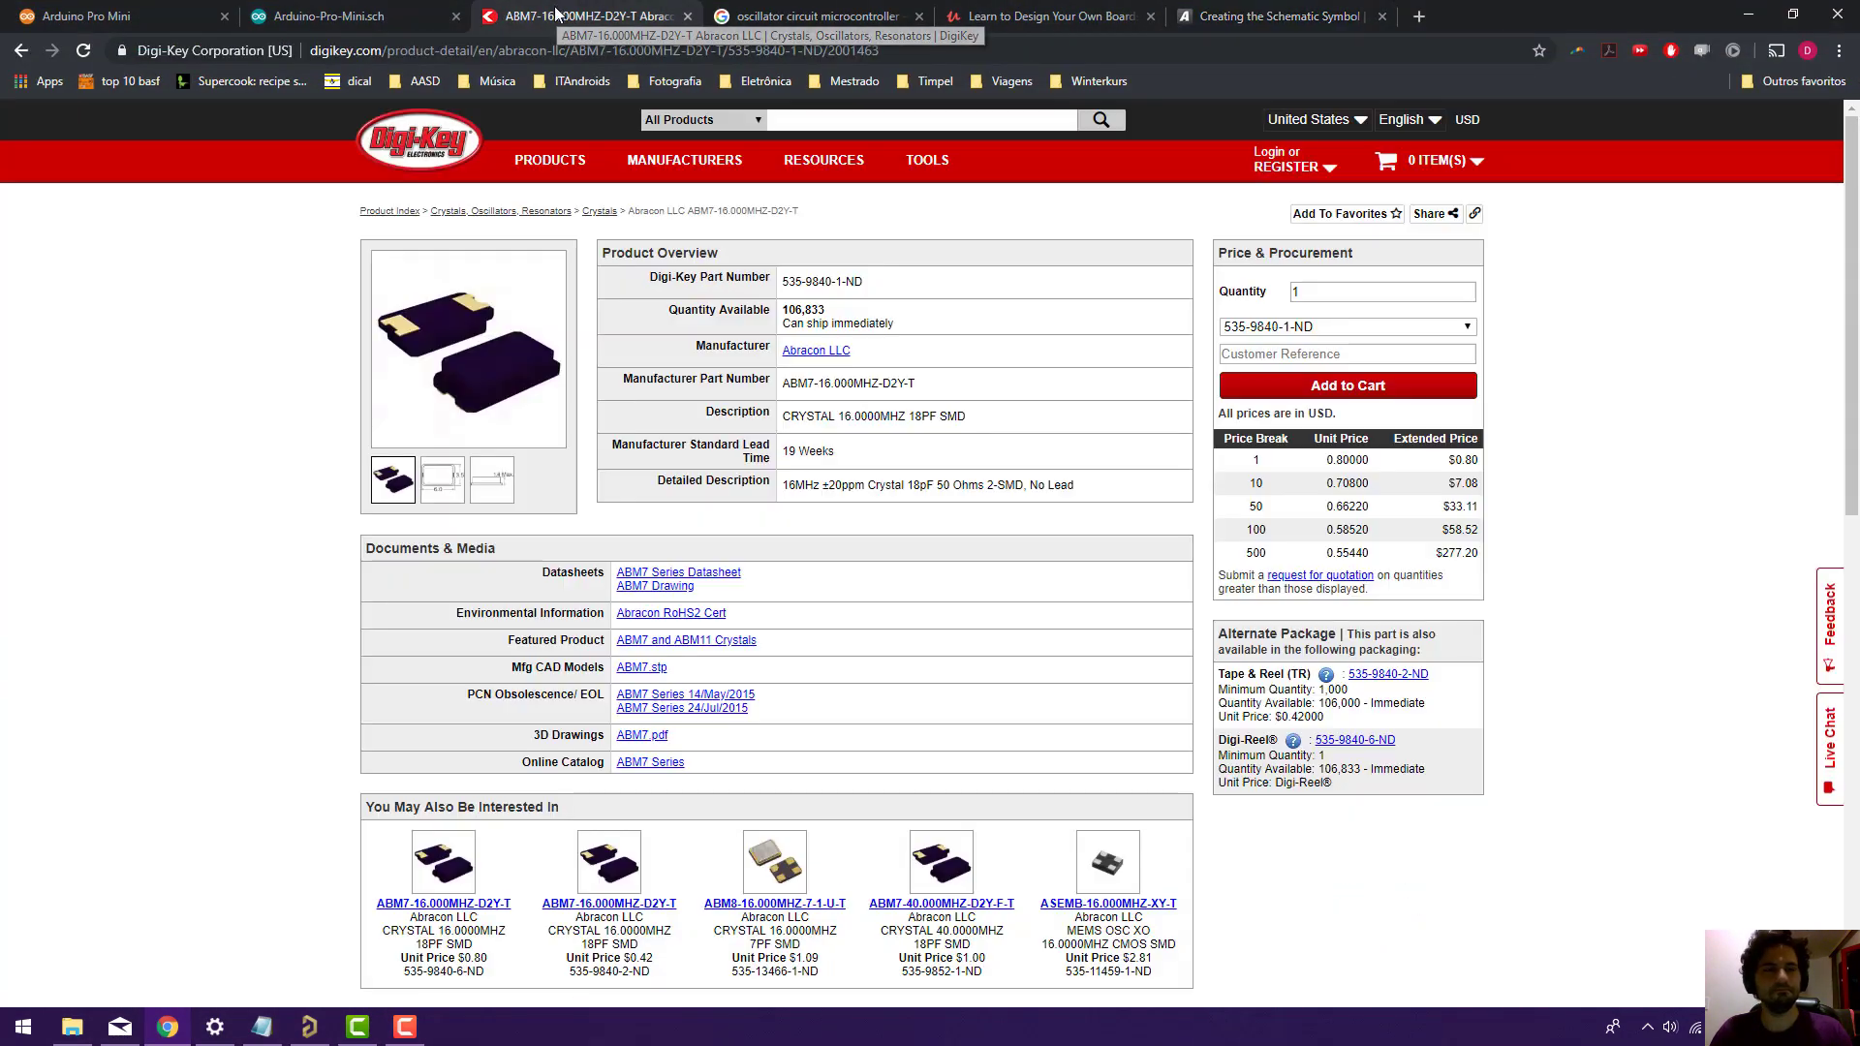
{"action": "middle_click", "coordinate": [373, 143]}
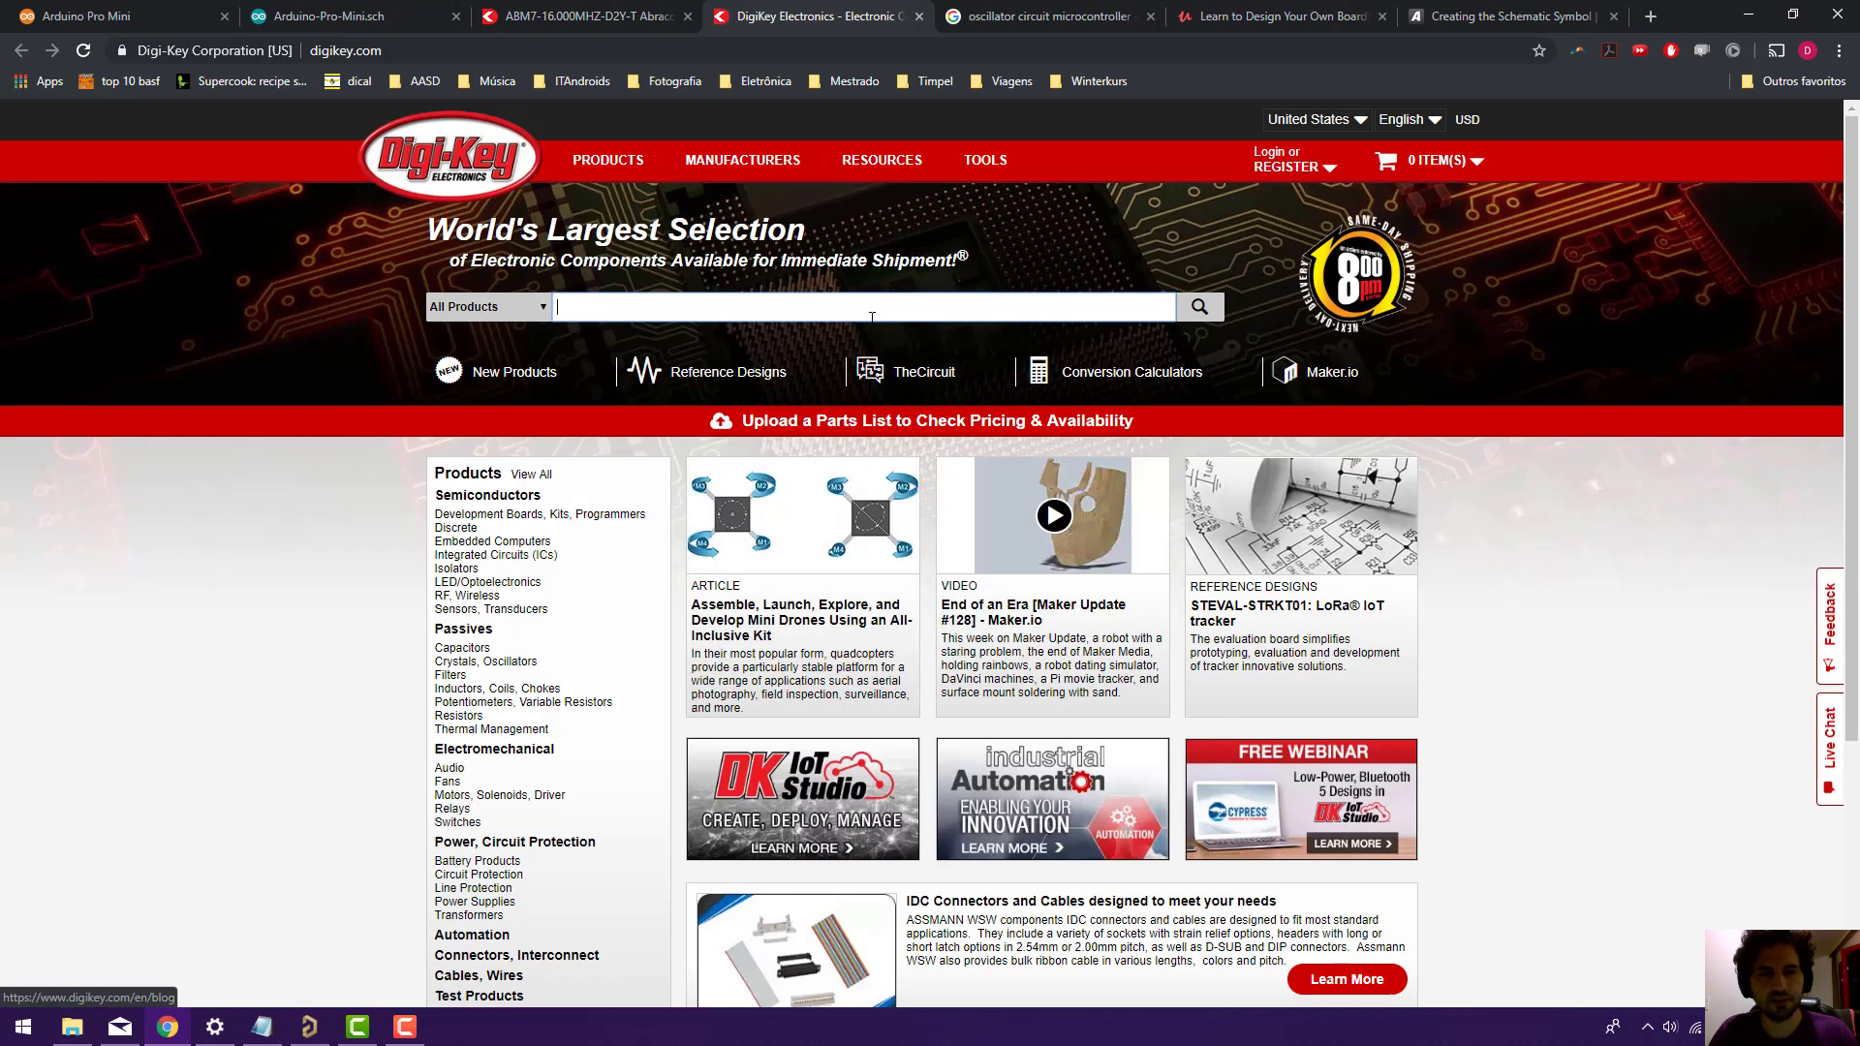
{"action": "left_click", "coordinate": [760, 308]}
{"action": "type", "text": "resistor "}
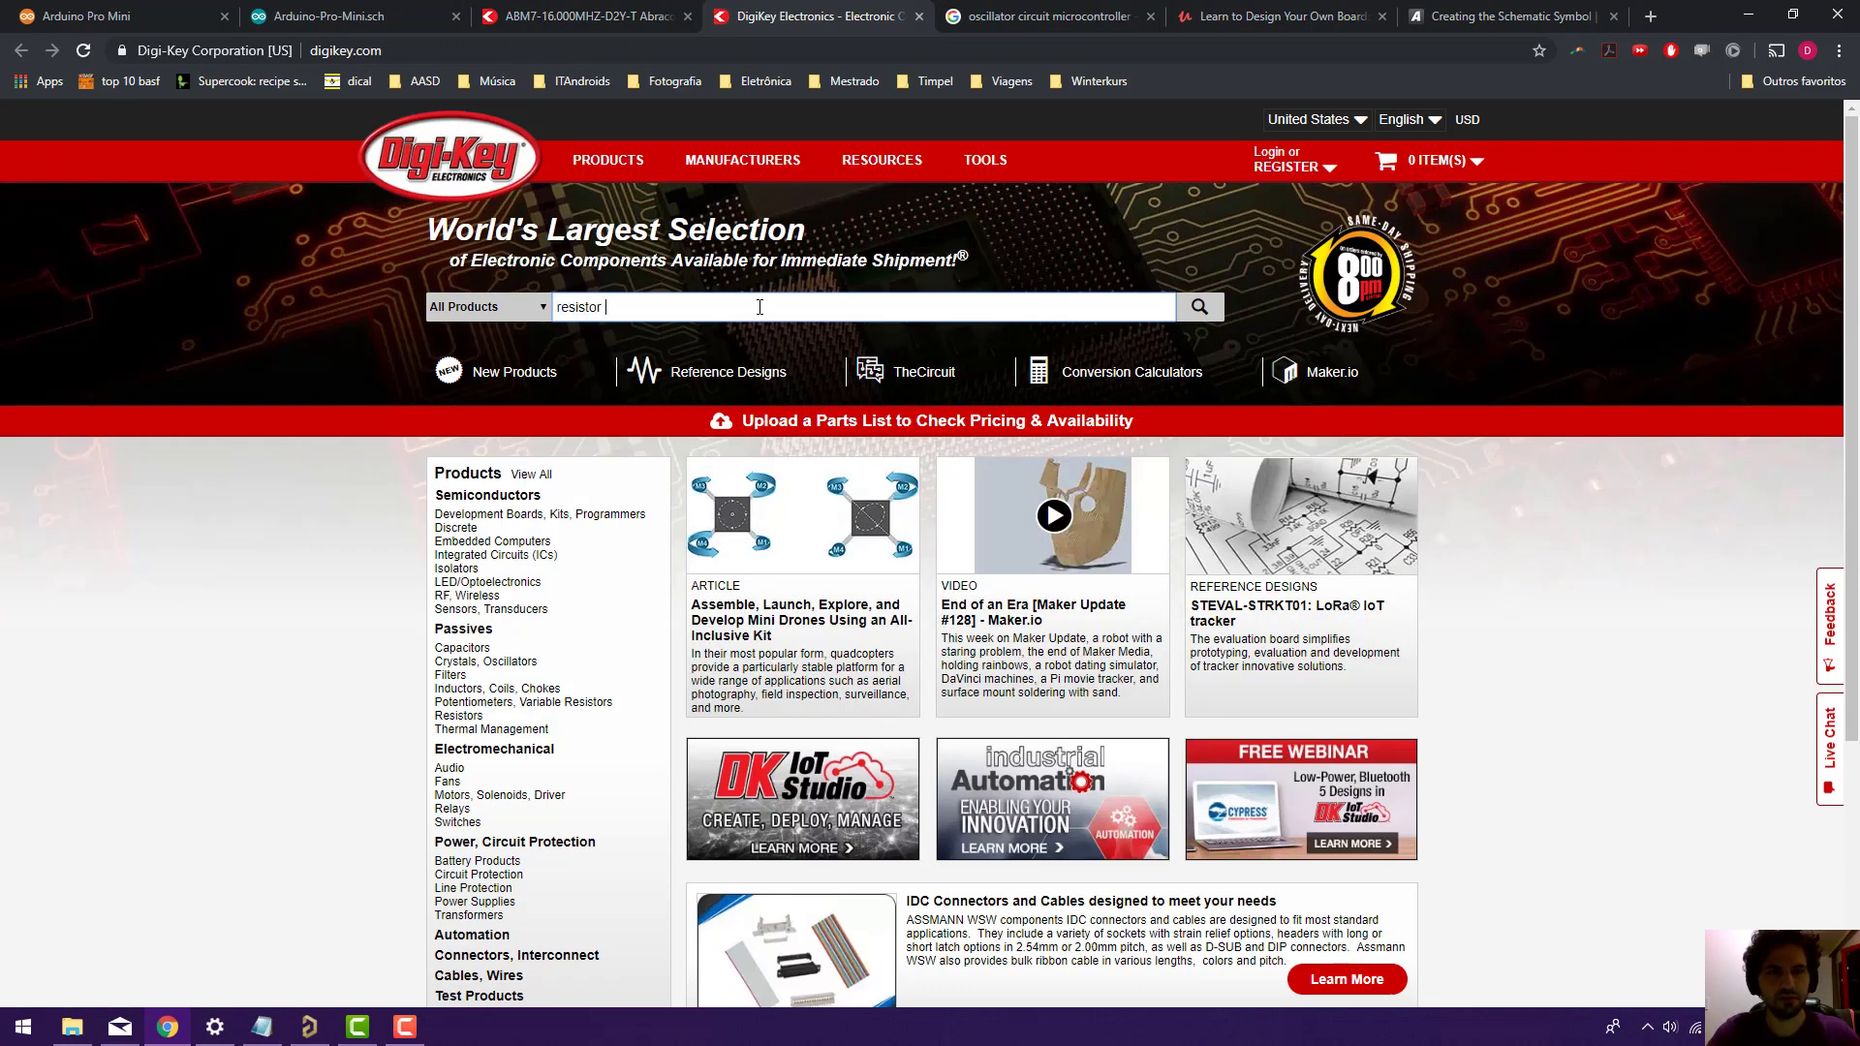
{"action": "type", "text": "10k"}
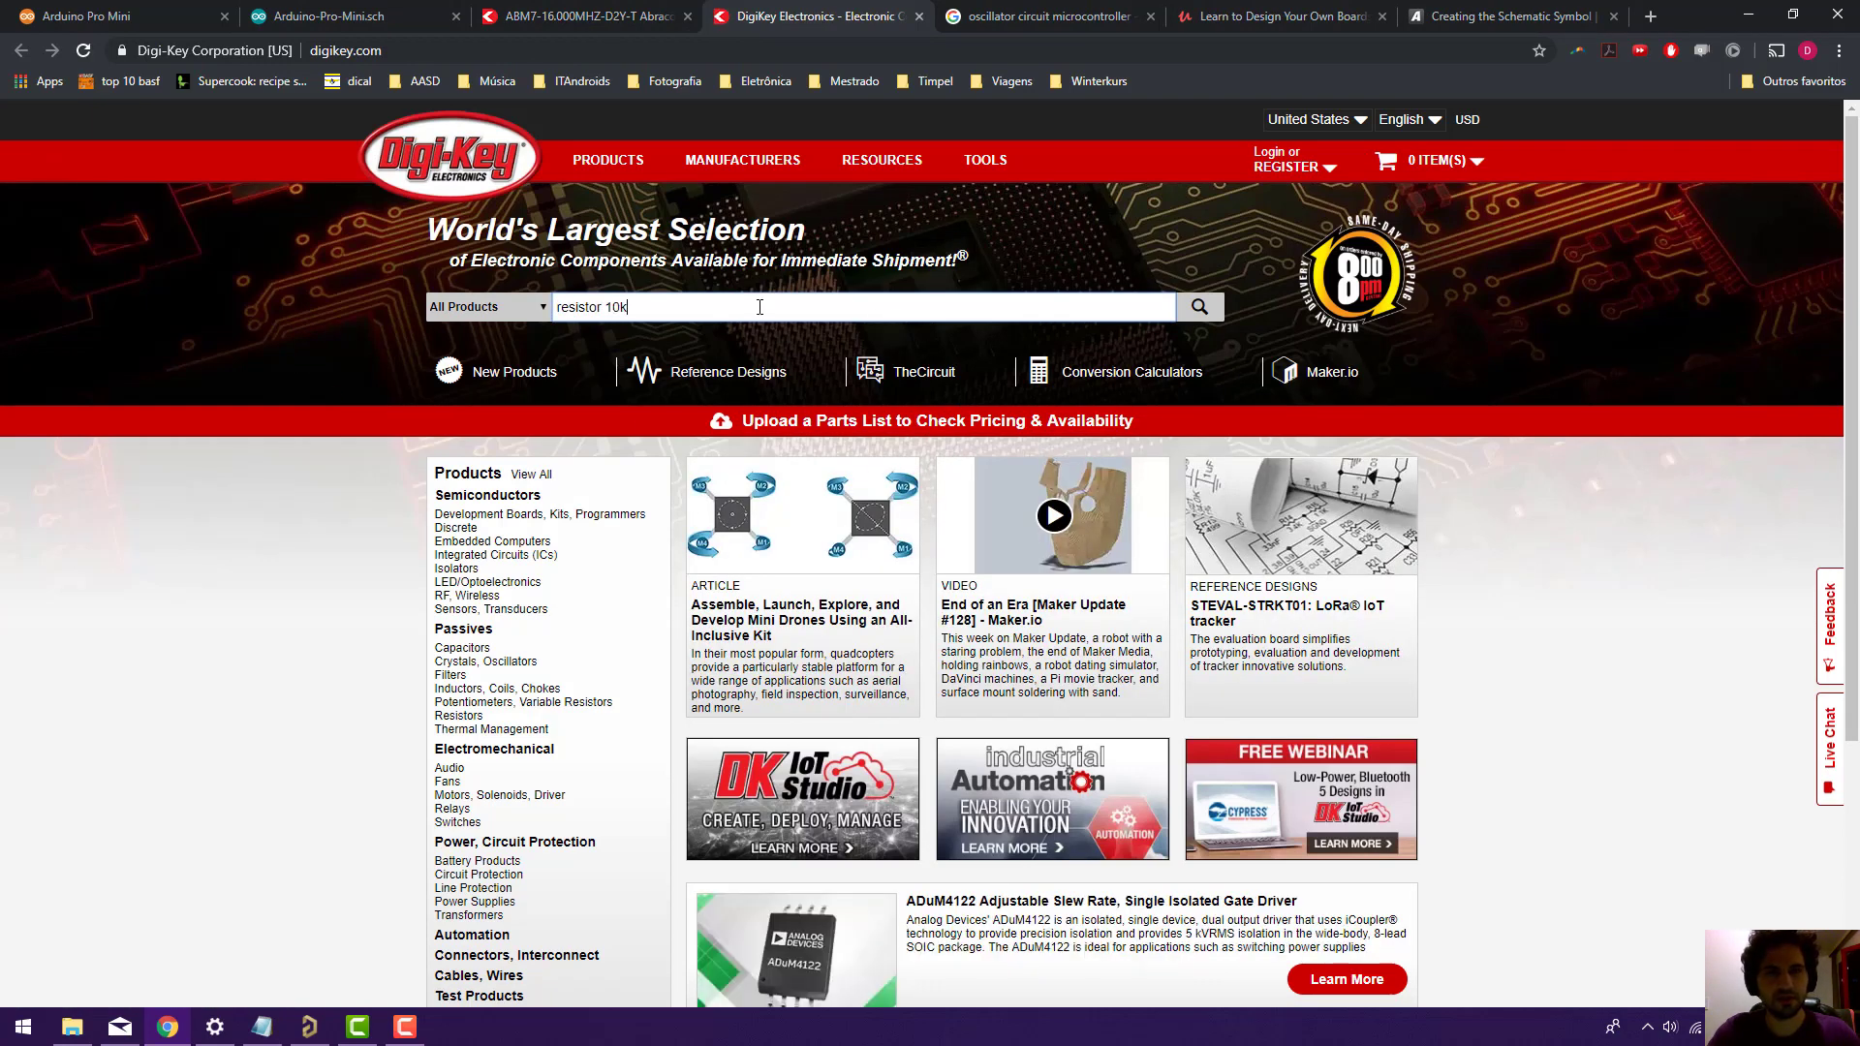
{"action": "type", "text": " 0805"}
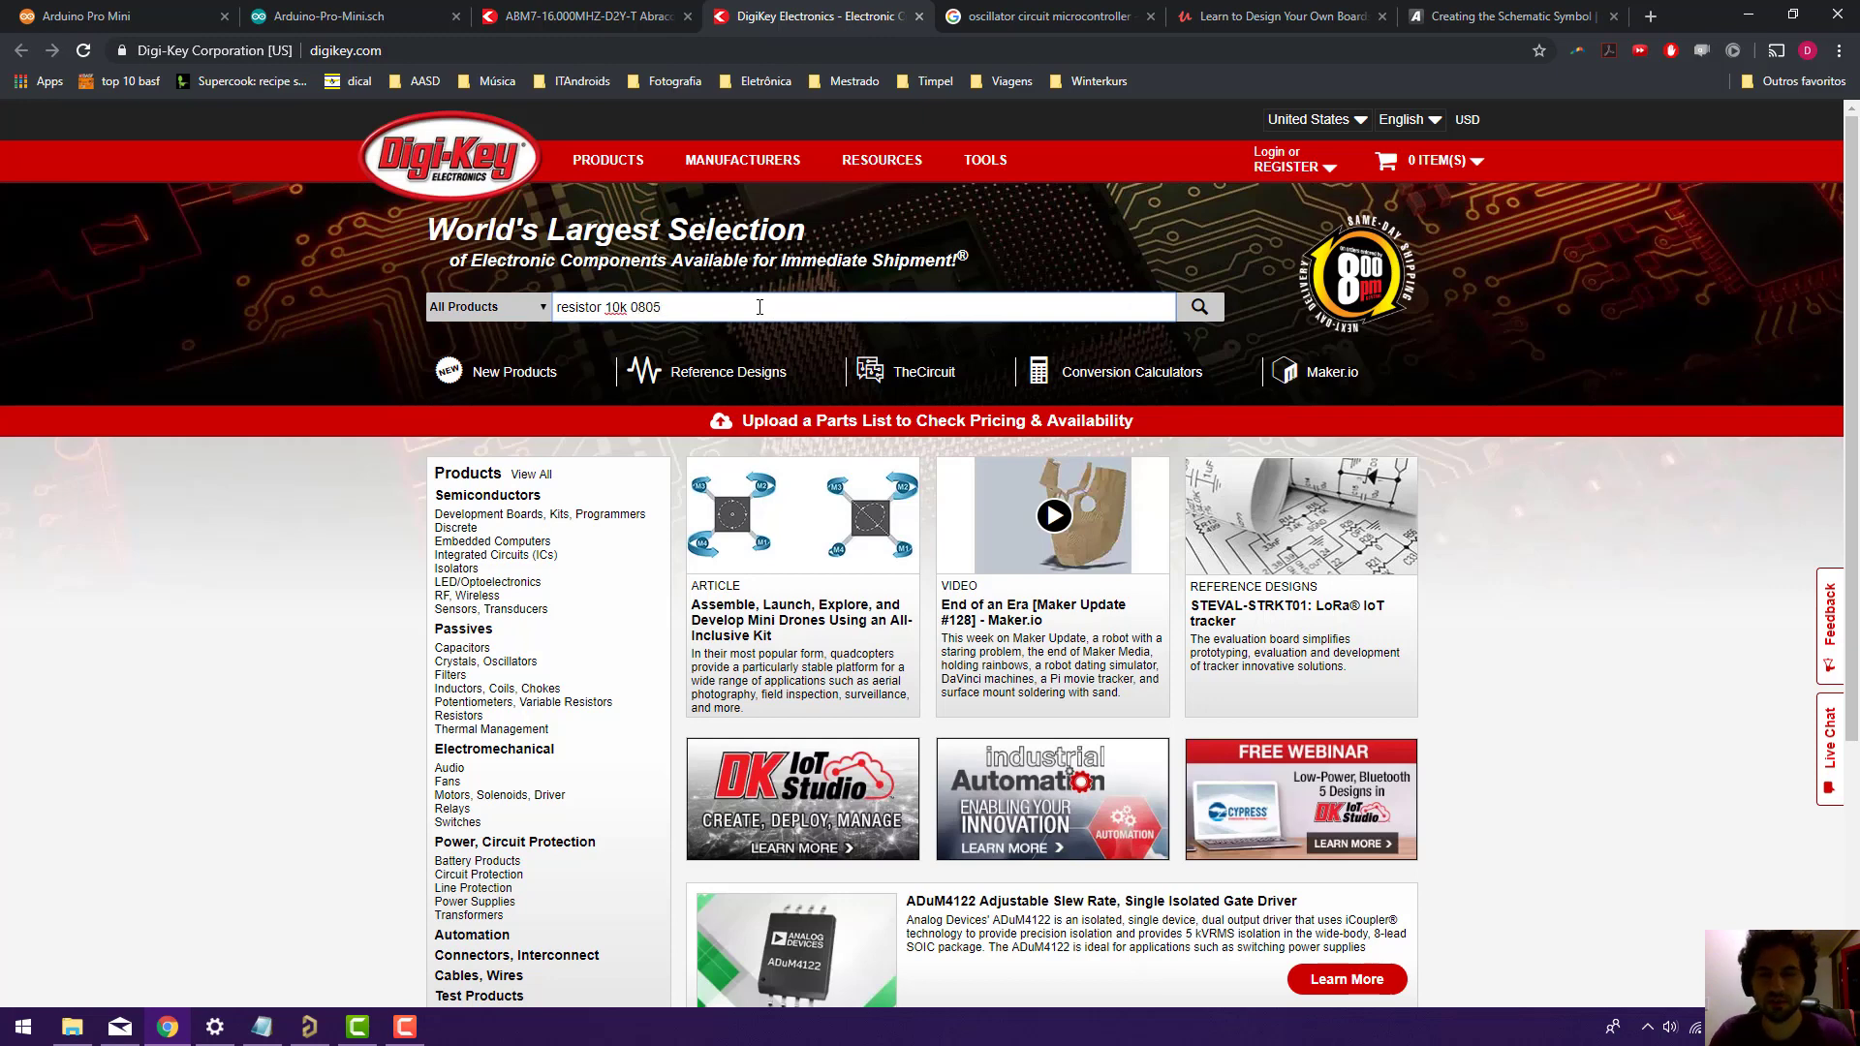
{"action": "key", "text": "Return"}
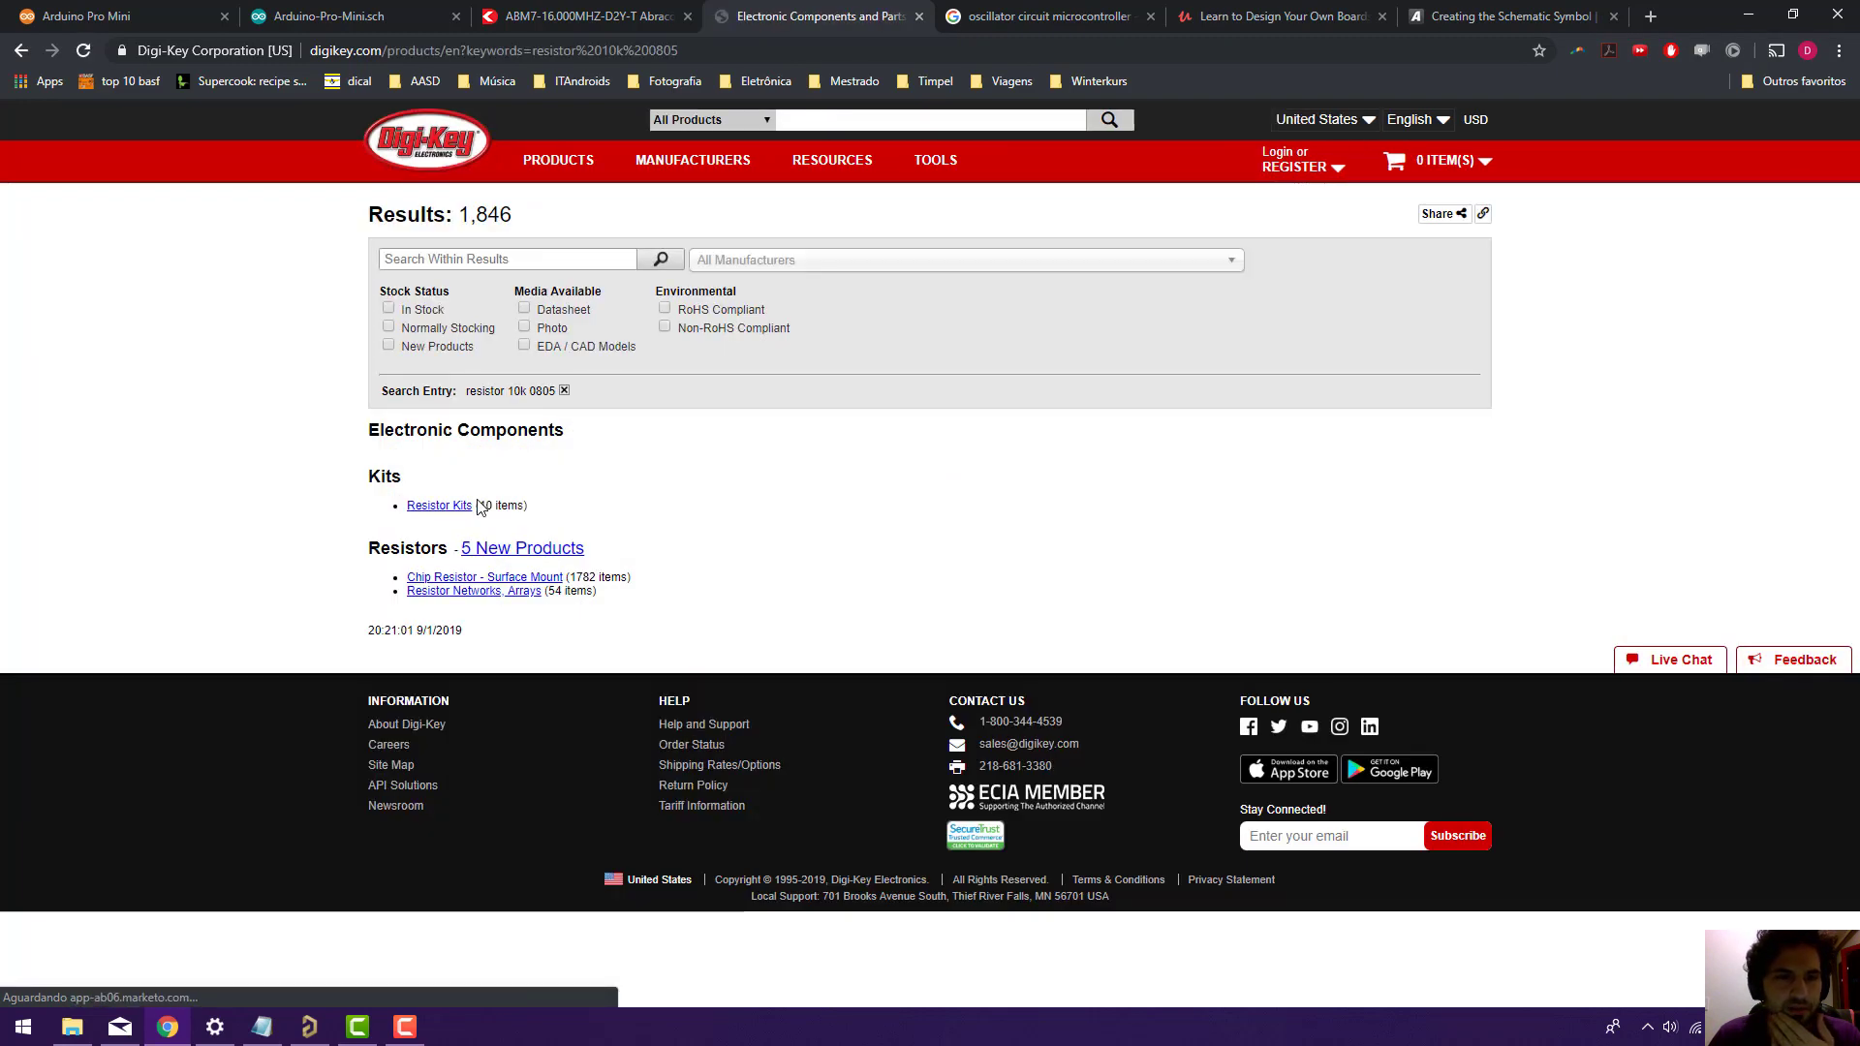
{"action": "left_click", "coordinate": [455, 579]}
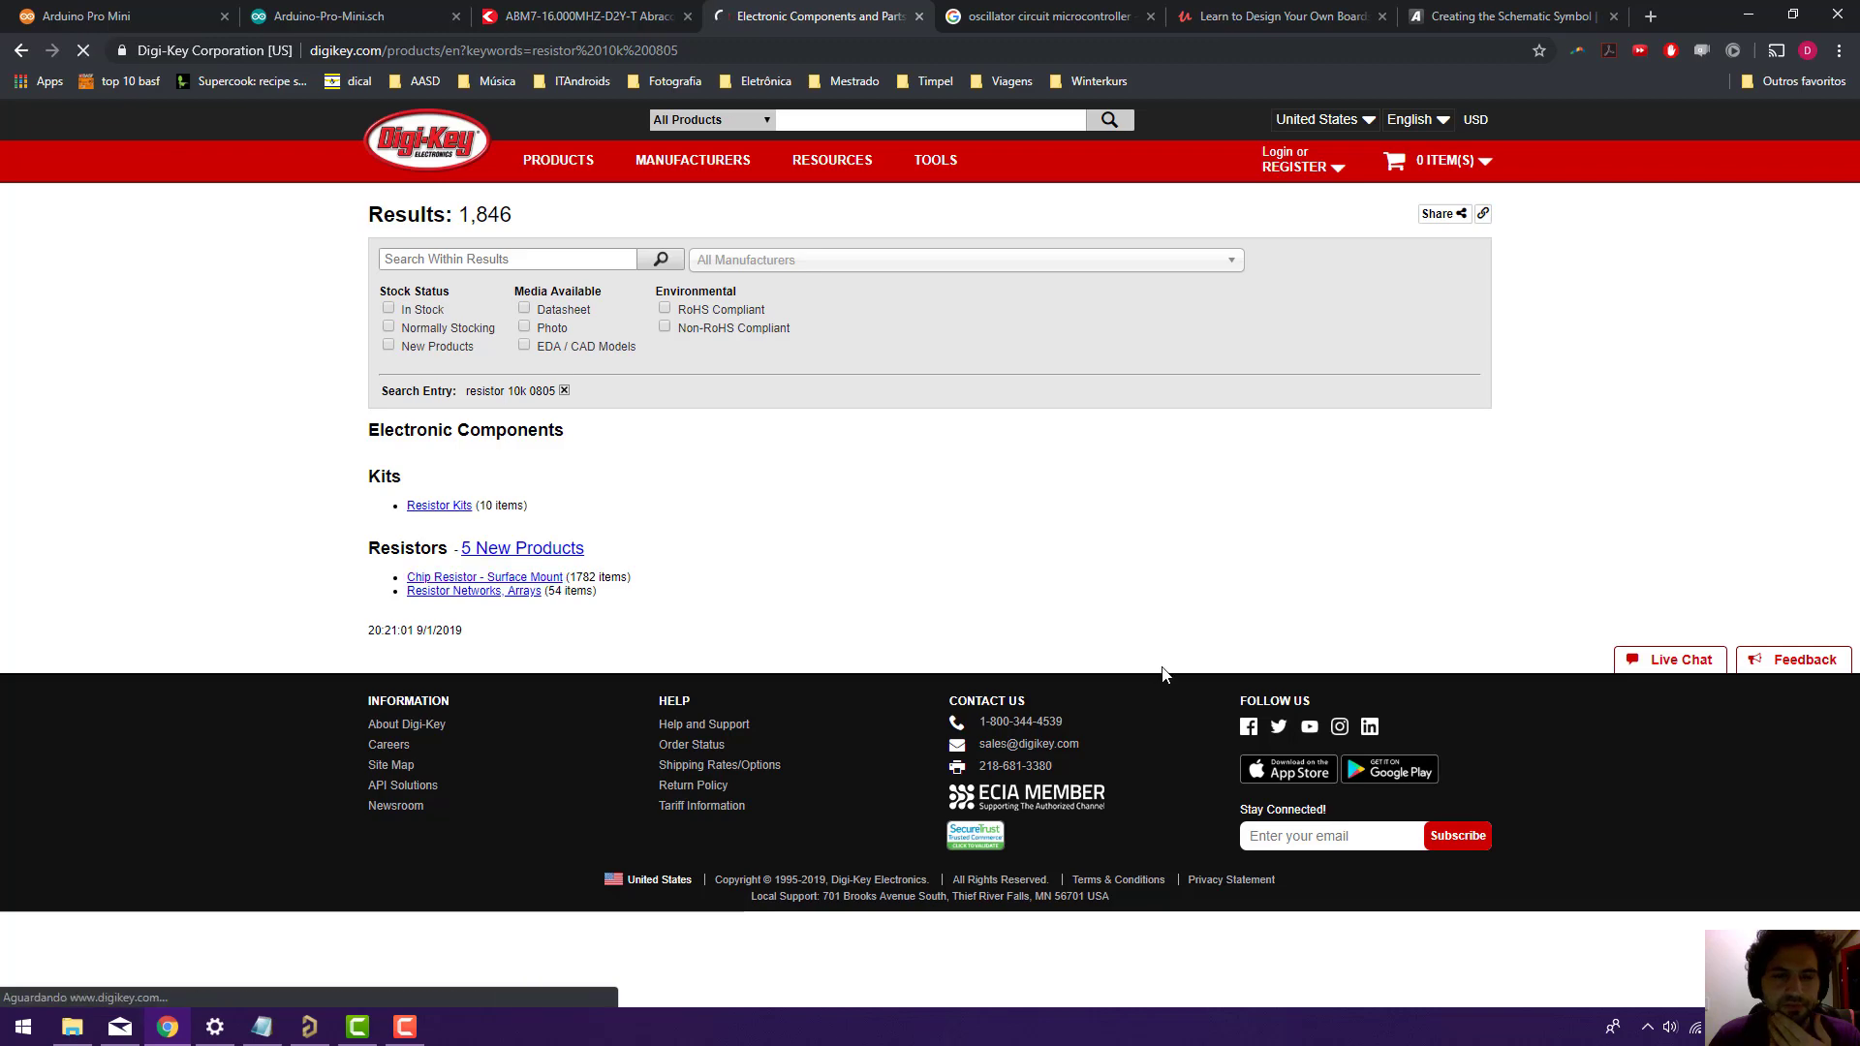
{"action": "scroll", "coordinate": [710, 499], "scroll_direction": "down", "scroll_amount": 4}
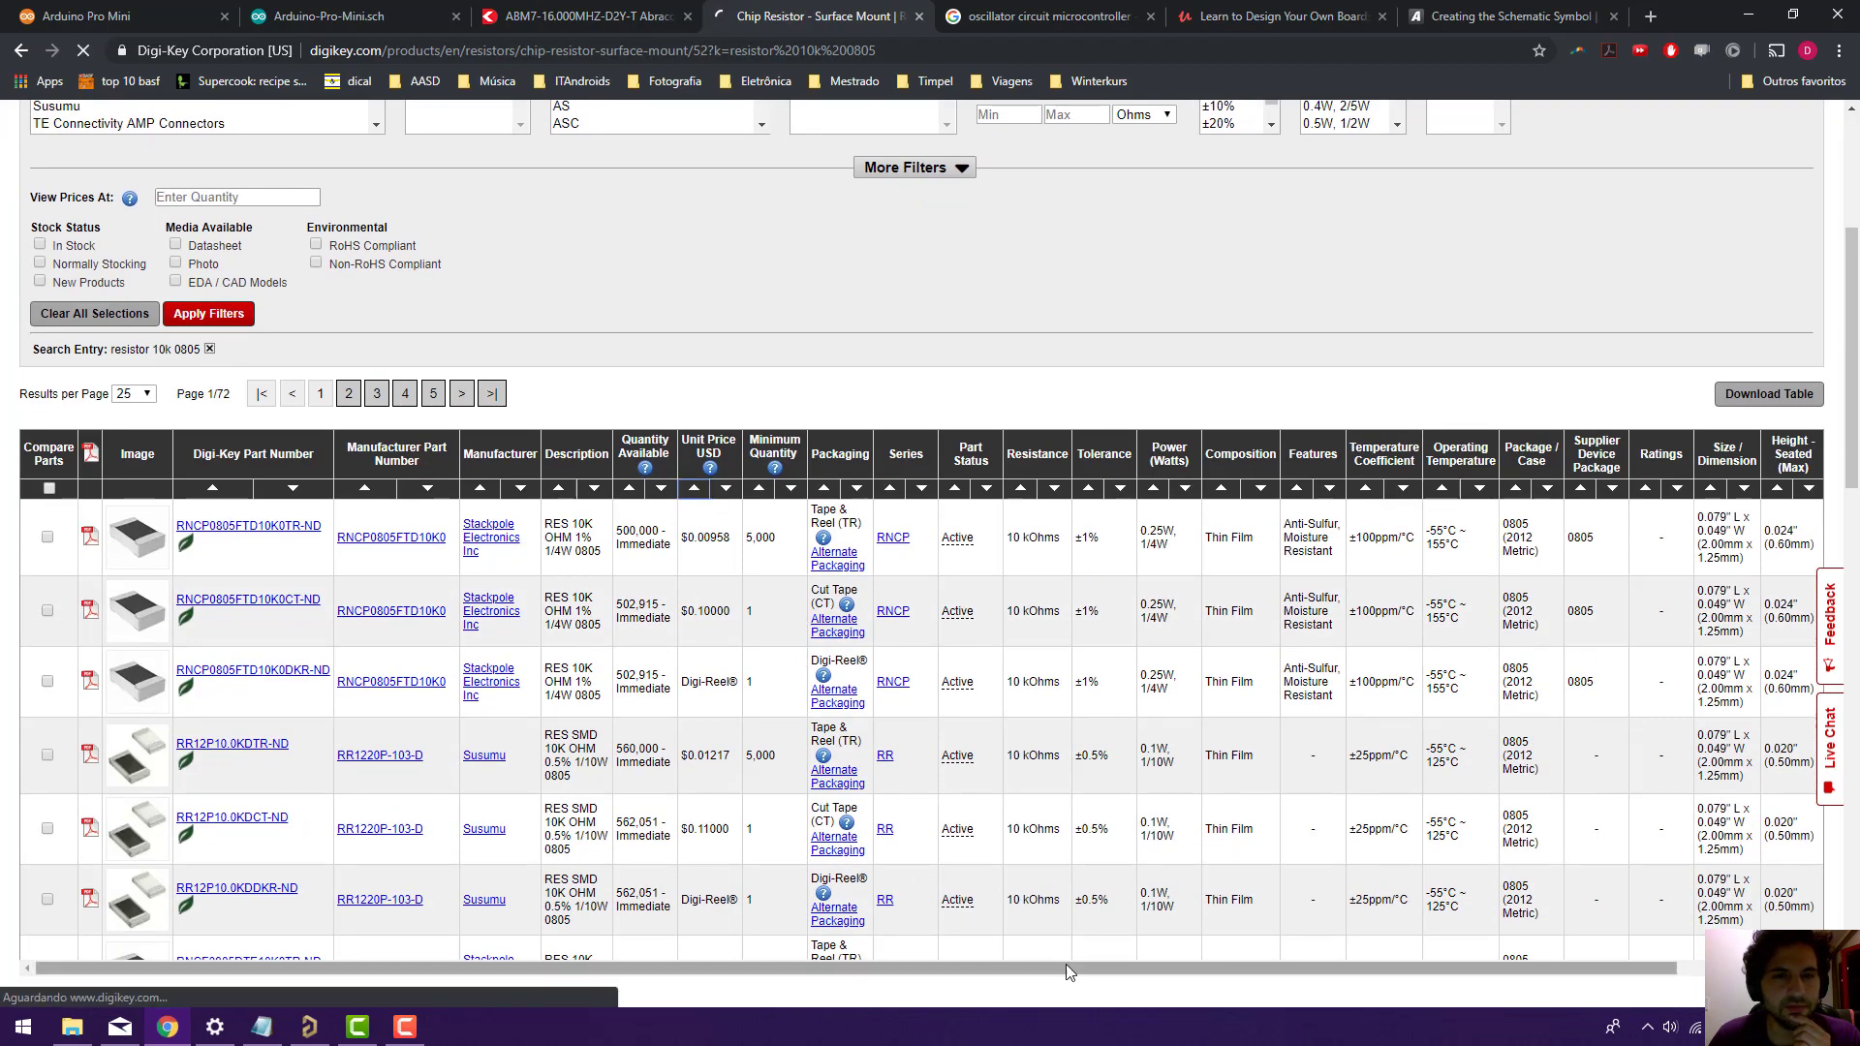
Sort the chip resistor results by ascending unit price and examine the parts on pages 1, 3 and 5.
{"action": "left_click", "coordinate": [693, 488]}
{"action": "scroll", "coordinate": [812, 771], "scroll_direction": "down", "scroll_amount": 3}
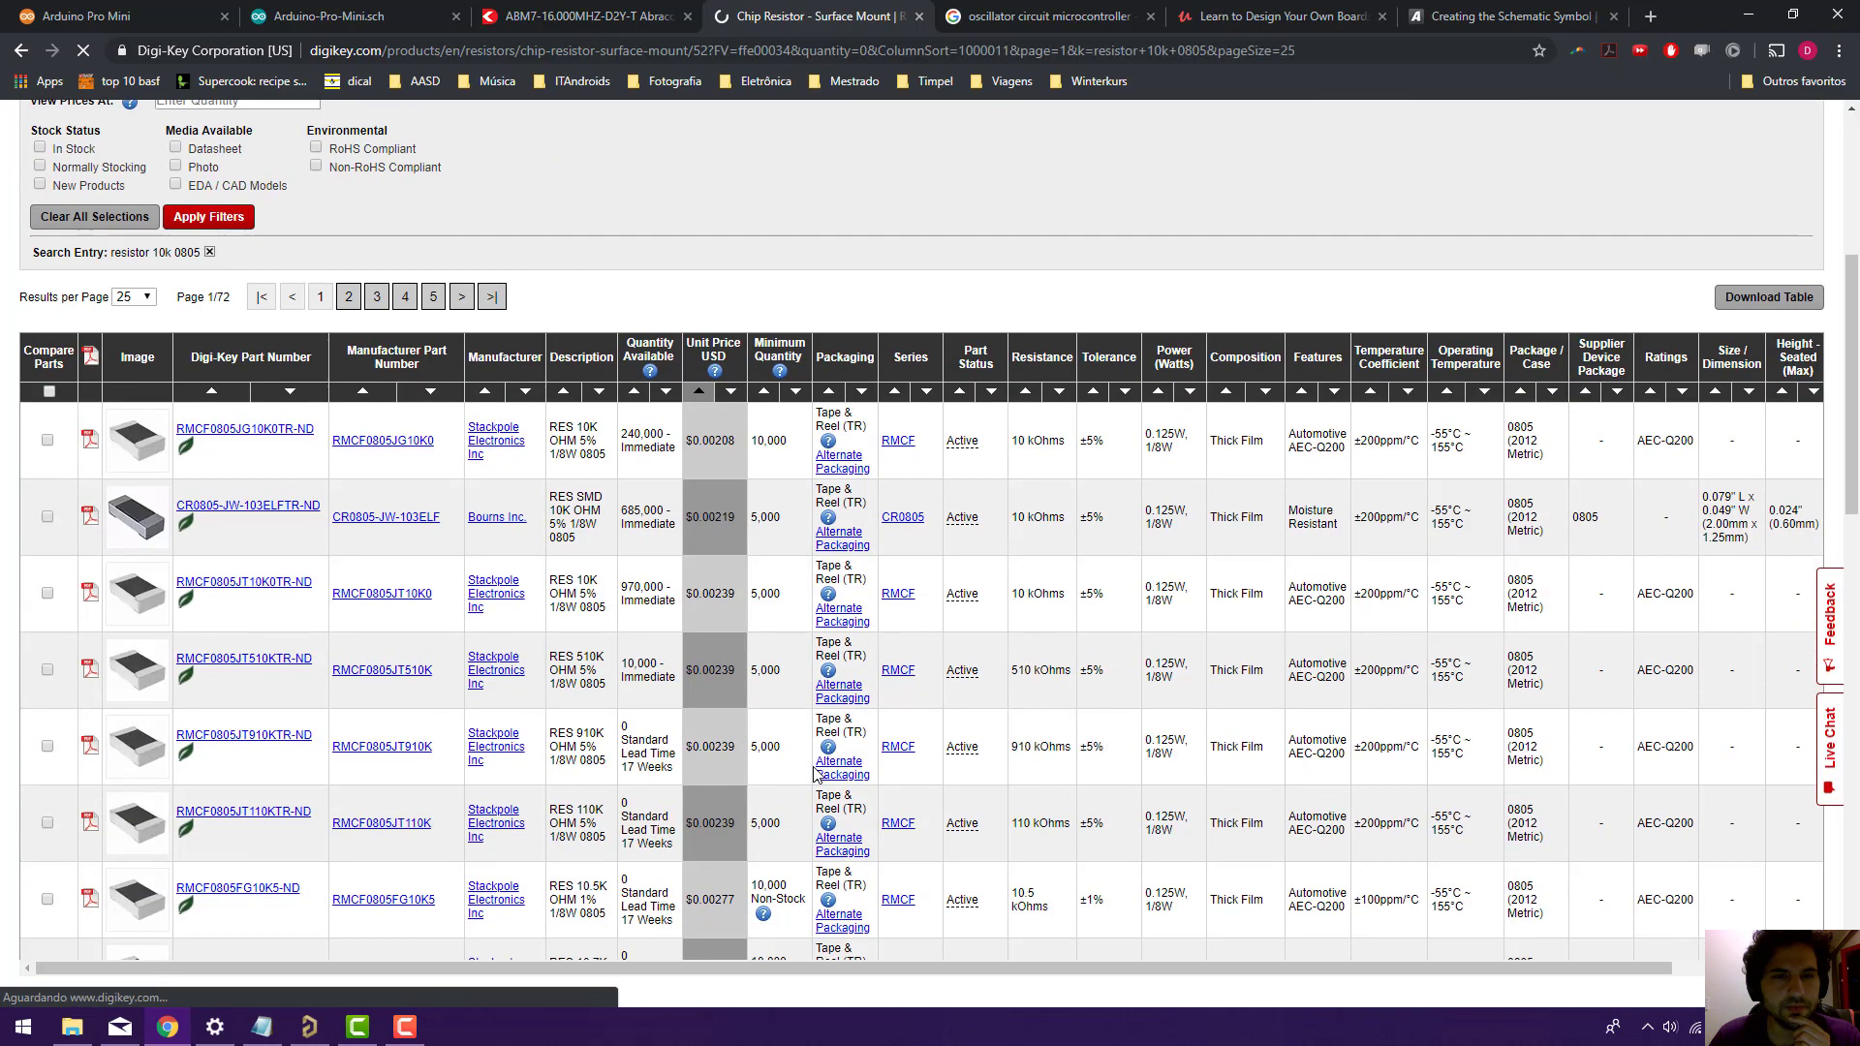
{"action": "scroll", "coordinate": [758, 412], "scroll_direction": "down", "scroll_amount": 10}
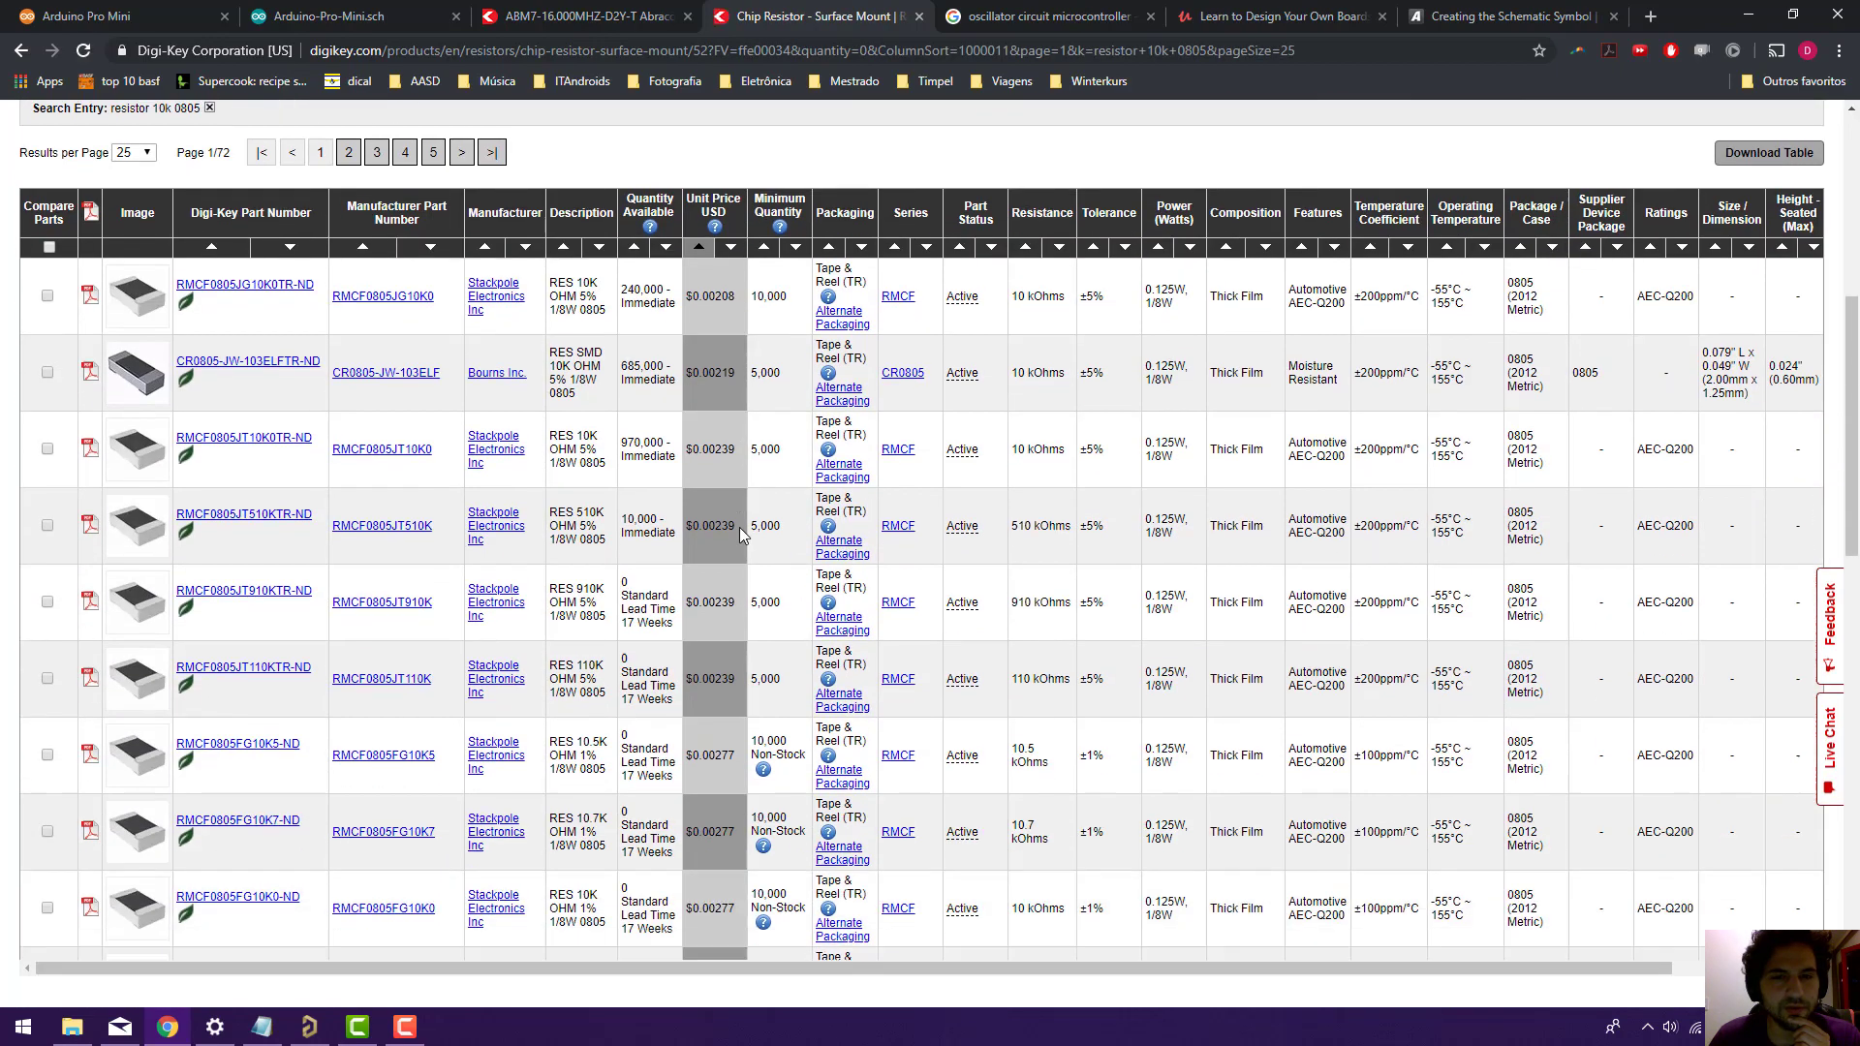
{"action": "scroll", "coordinate": [758, 554], "scroll_direction": "down", "scroll_amount": 5}
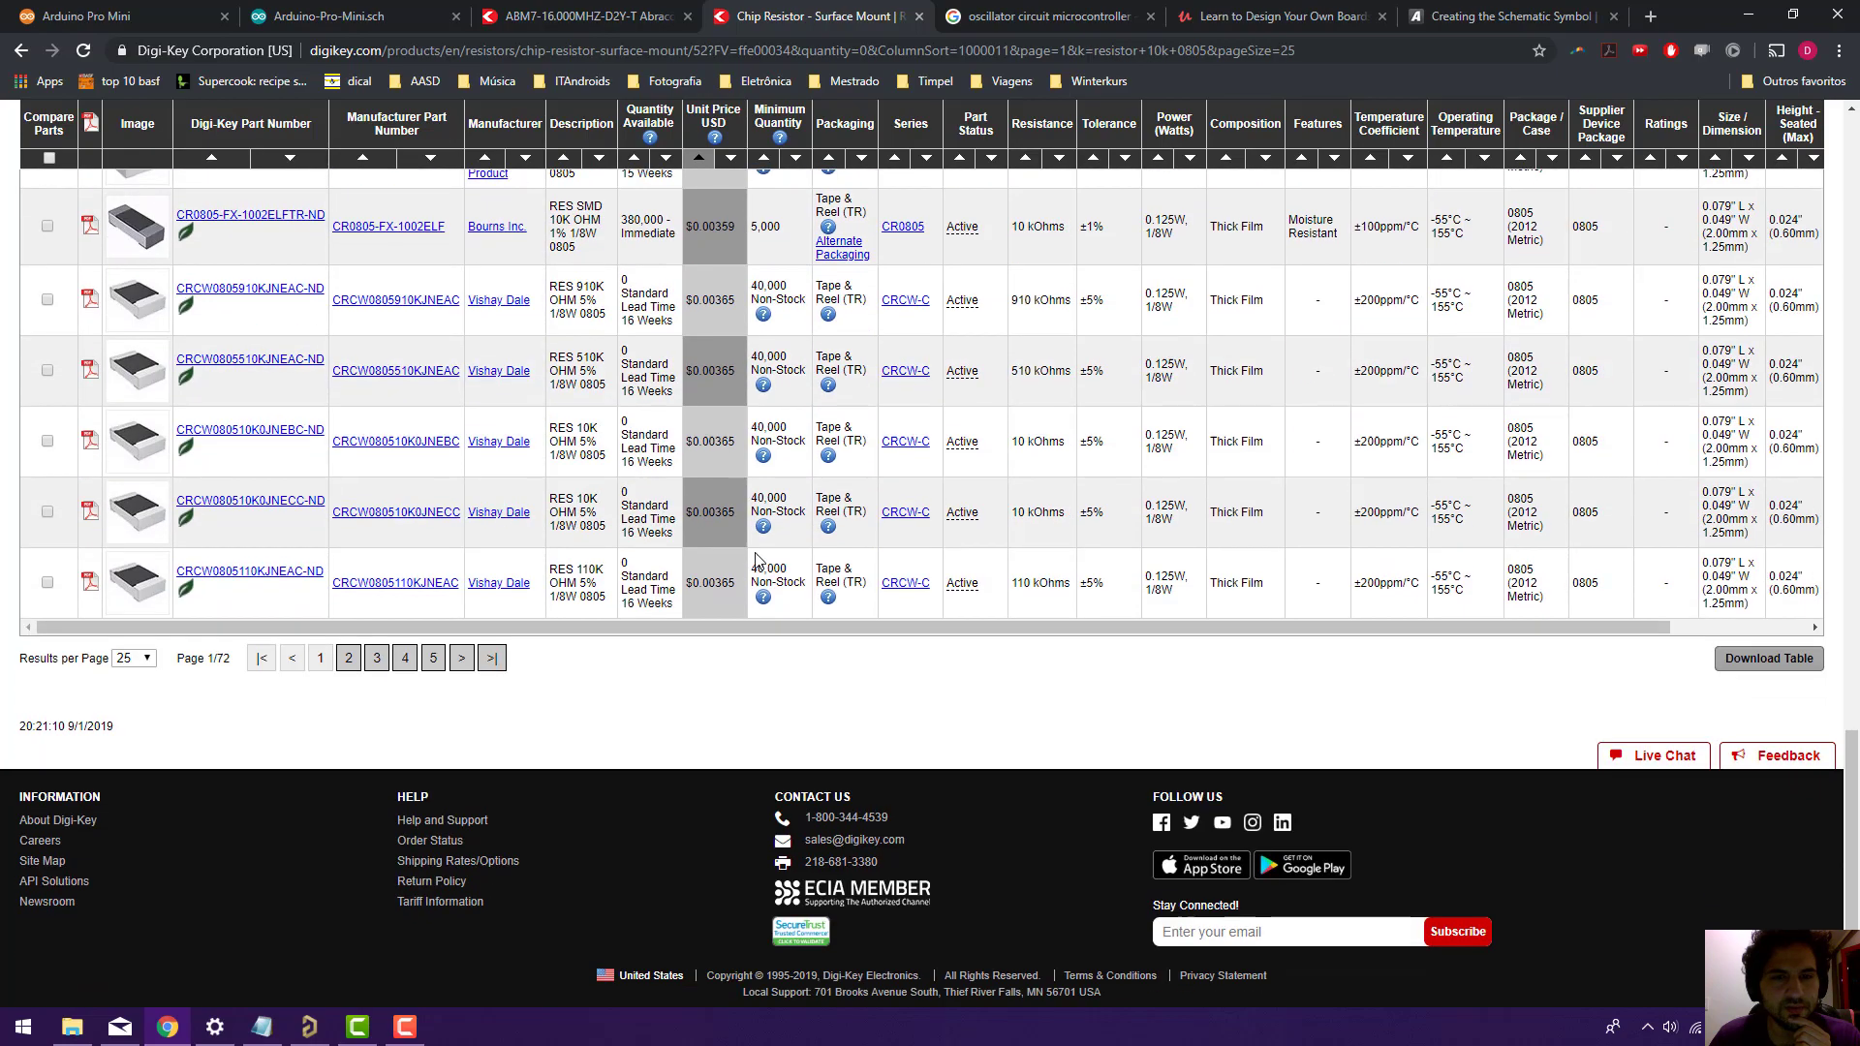
{"action": "scroll", "coordinate": [809, 601], "scroll_direction": "up", "scroll_amount": 12}
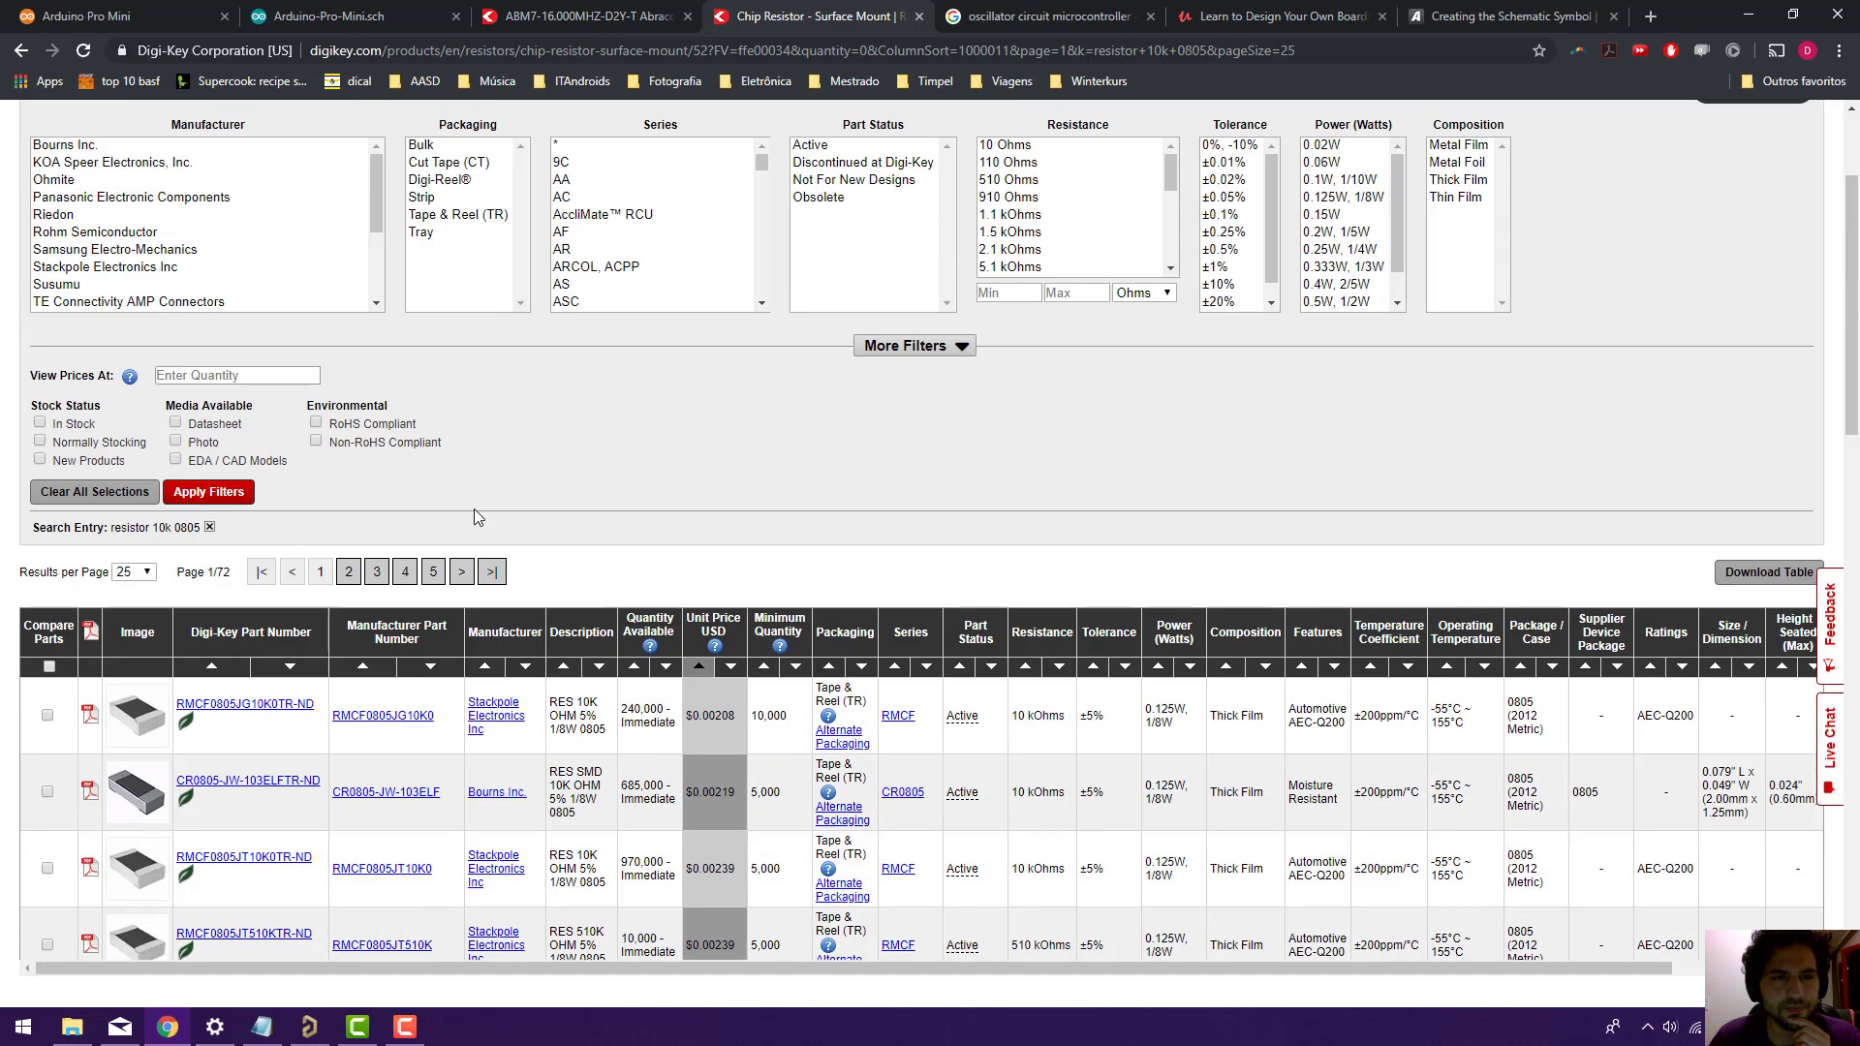
{"action": "left_click", "coordinate": [377, 571]}
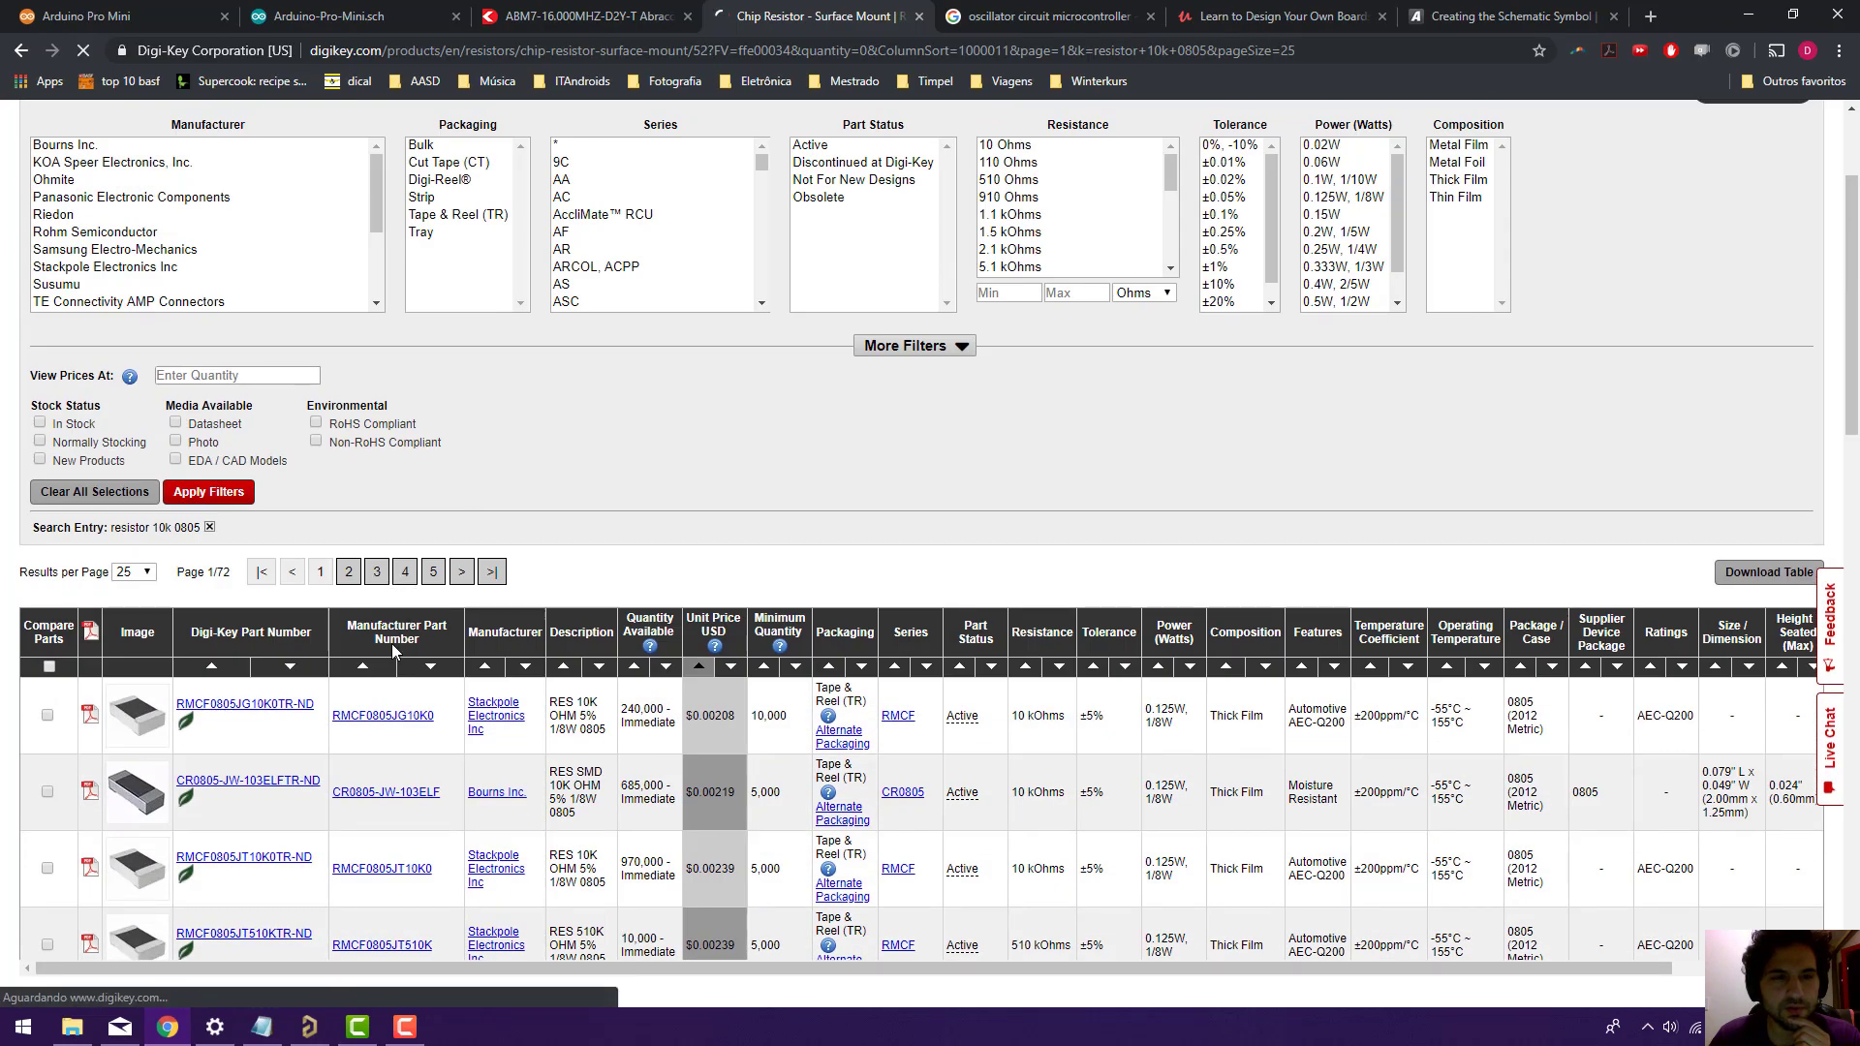
{"action": "scroll", "coordinate": [757, 581], "scroll_direction": "down", "scroll_amount": 5}
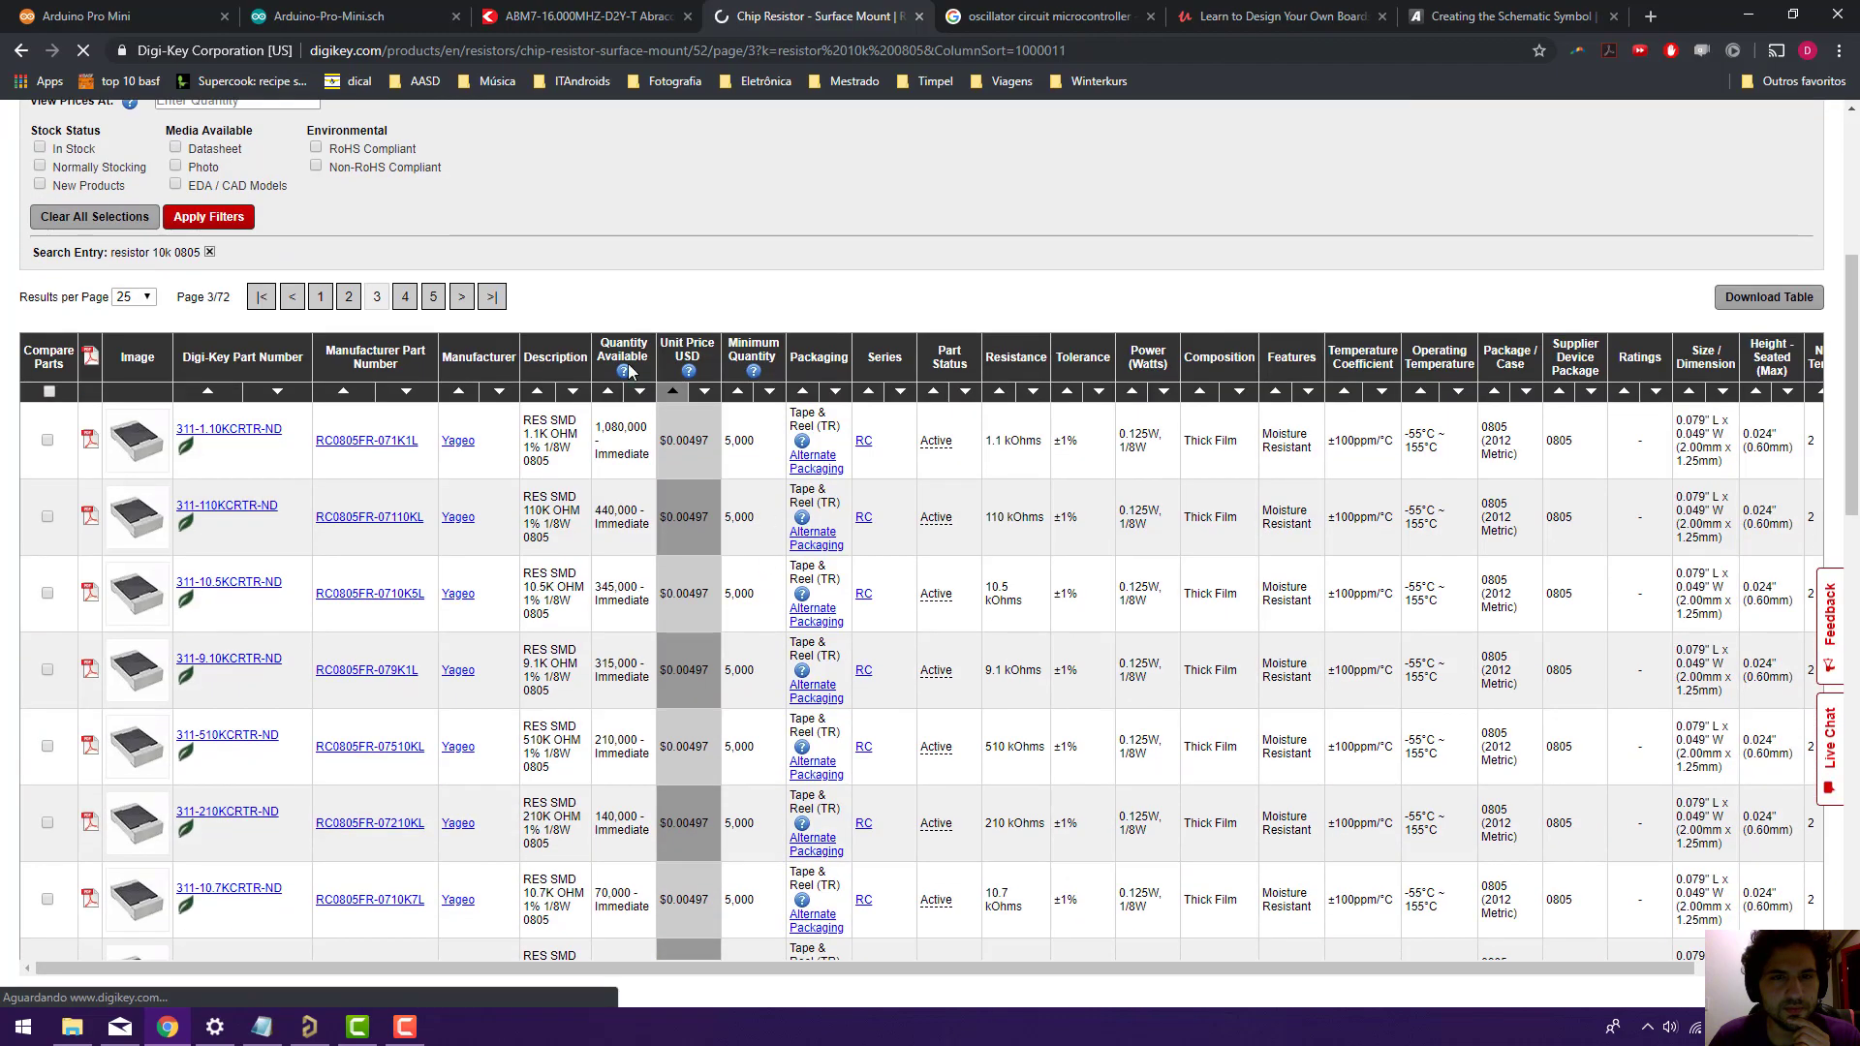
{"action": "left_click", "coordinate": [433, 297]}
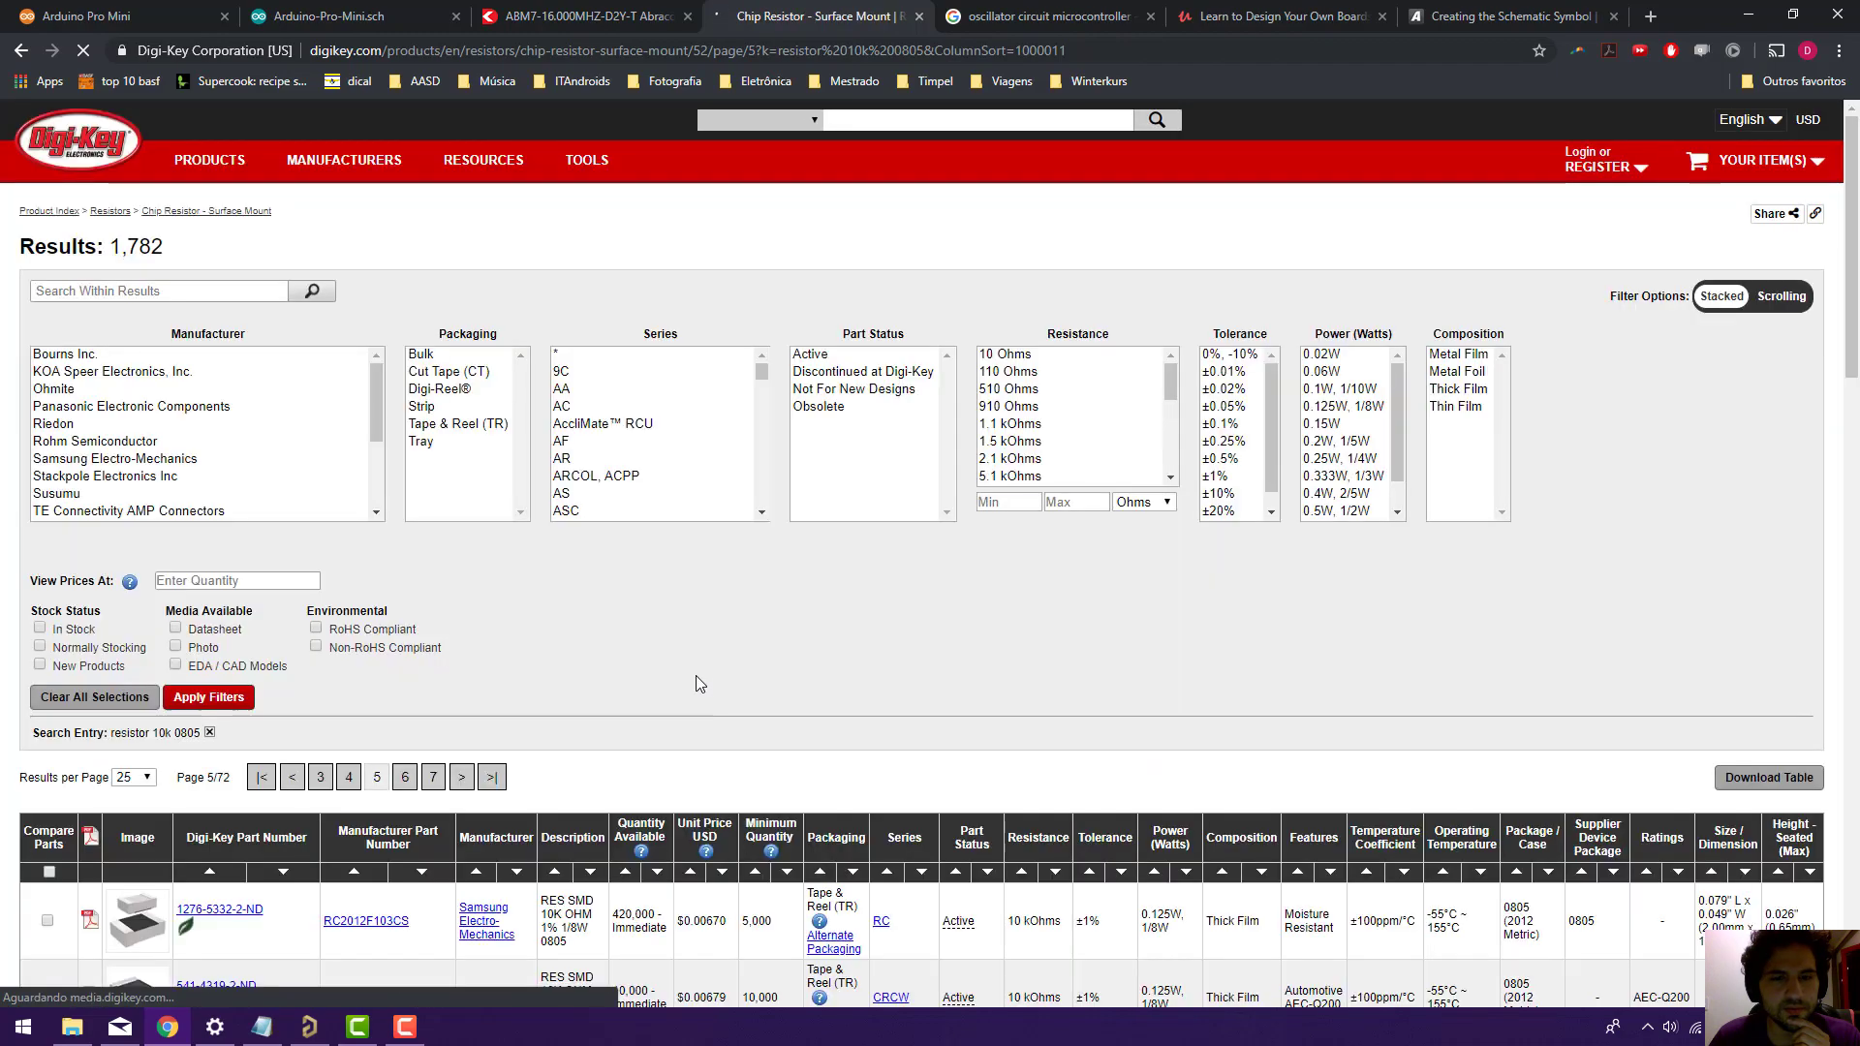
{"action": "scroll", "coordinate": [693, 685], "scroll_direction": "down", "scroll_amount": 20}
{"action": "scroll", "coordinate": [695, 697], "scroll_direction": "up", "scroll_amount": 15}
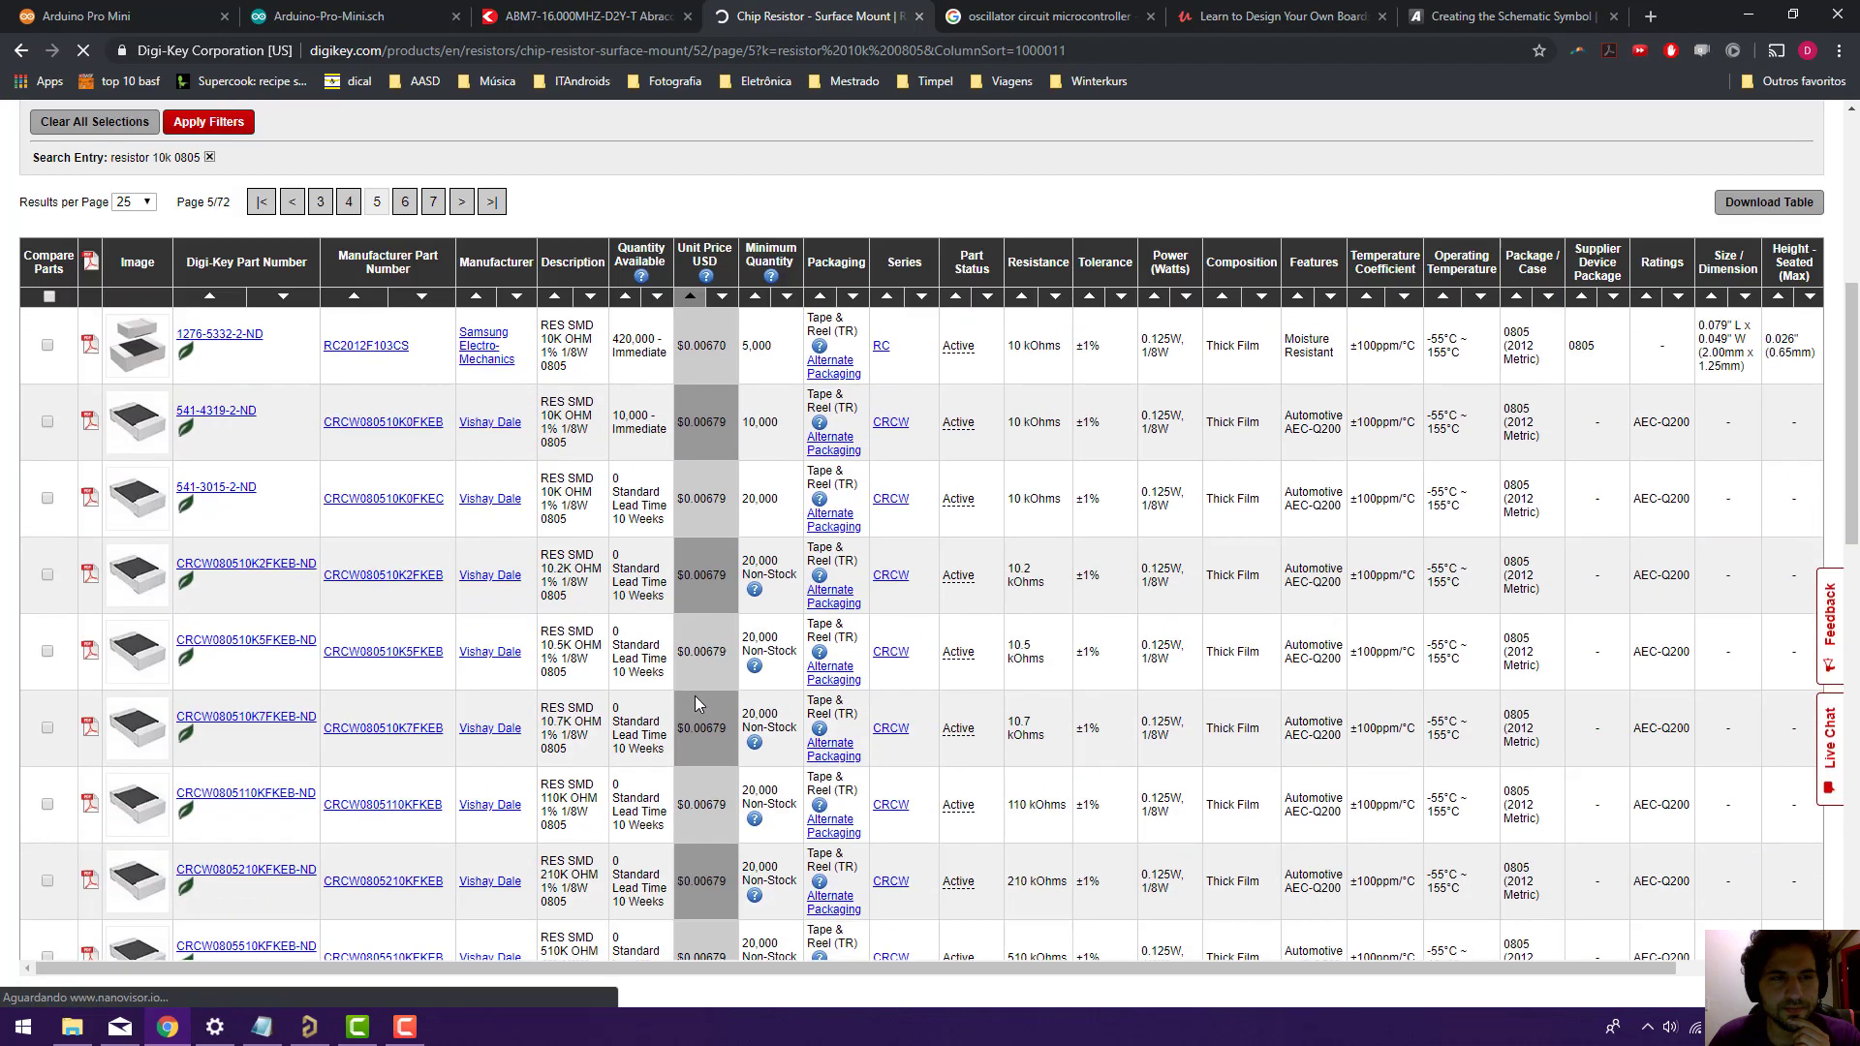
{"action": "scroll", "coordinate": [694, 695], "scroll_direction": "up", "scroll_amount": 5}
{"action": "scroll", "coordinate": [805, 705], "scroll_direction": "down", "scroll_amount": 2}
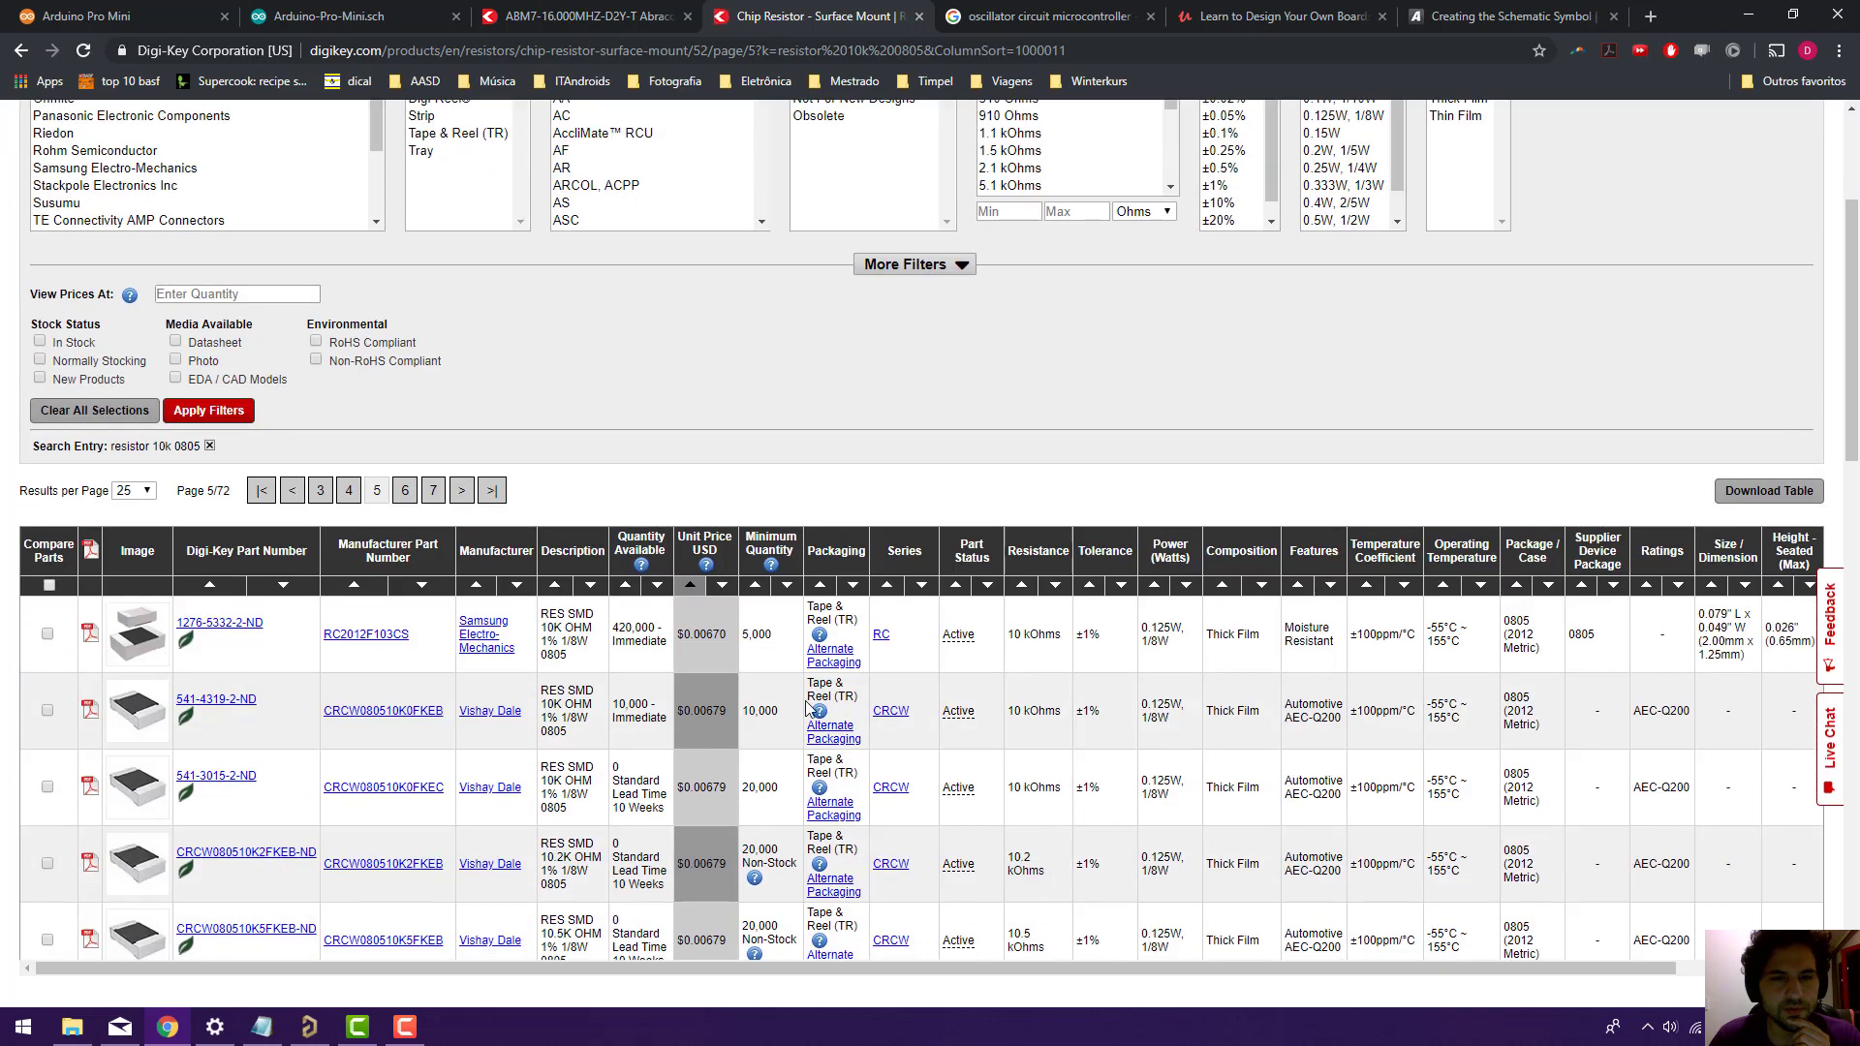
Sort the results by ascending minimum quantity and open the cut-tape part RNCP0805FTD10K0CT-ND in its own tab.
{"action": "left_click", "coordinate": [755, 585]}
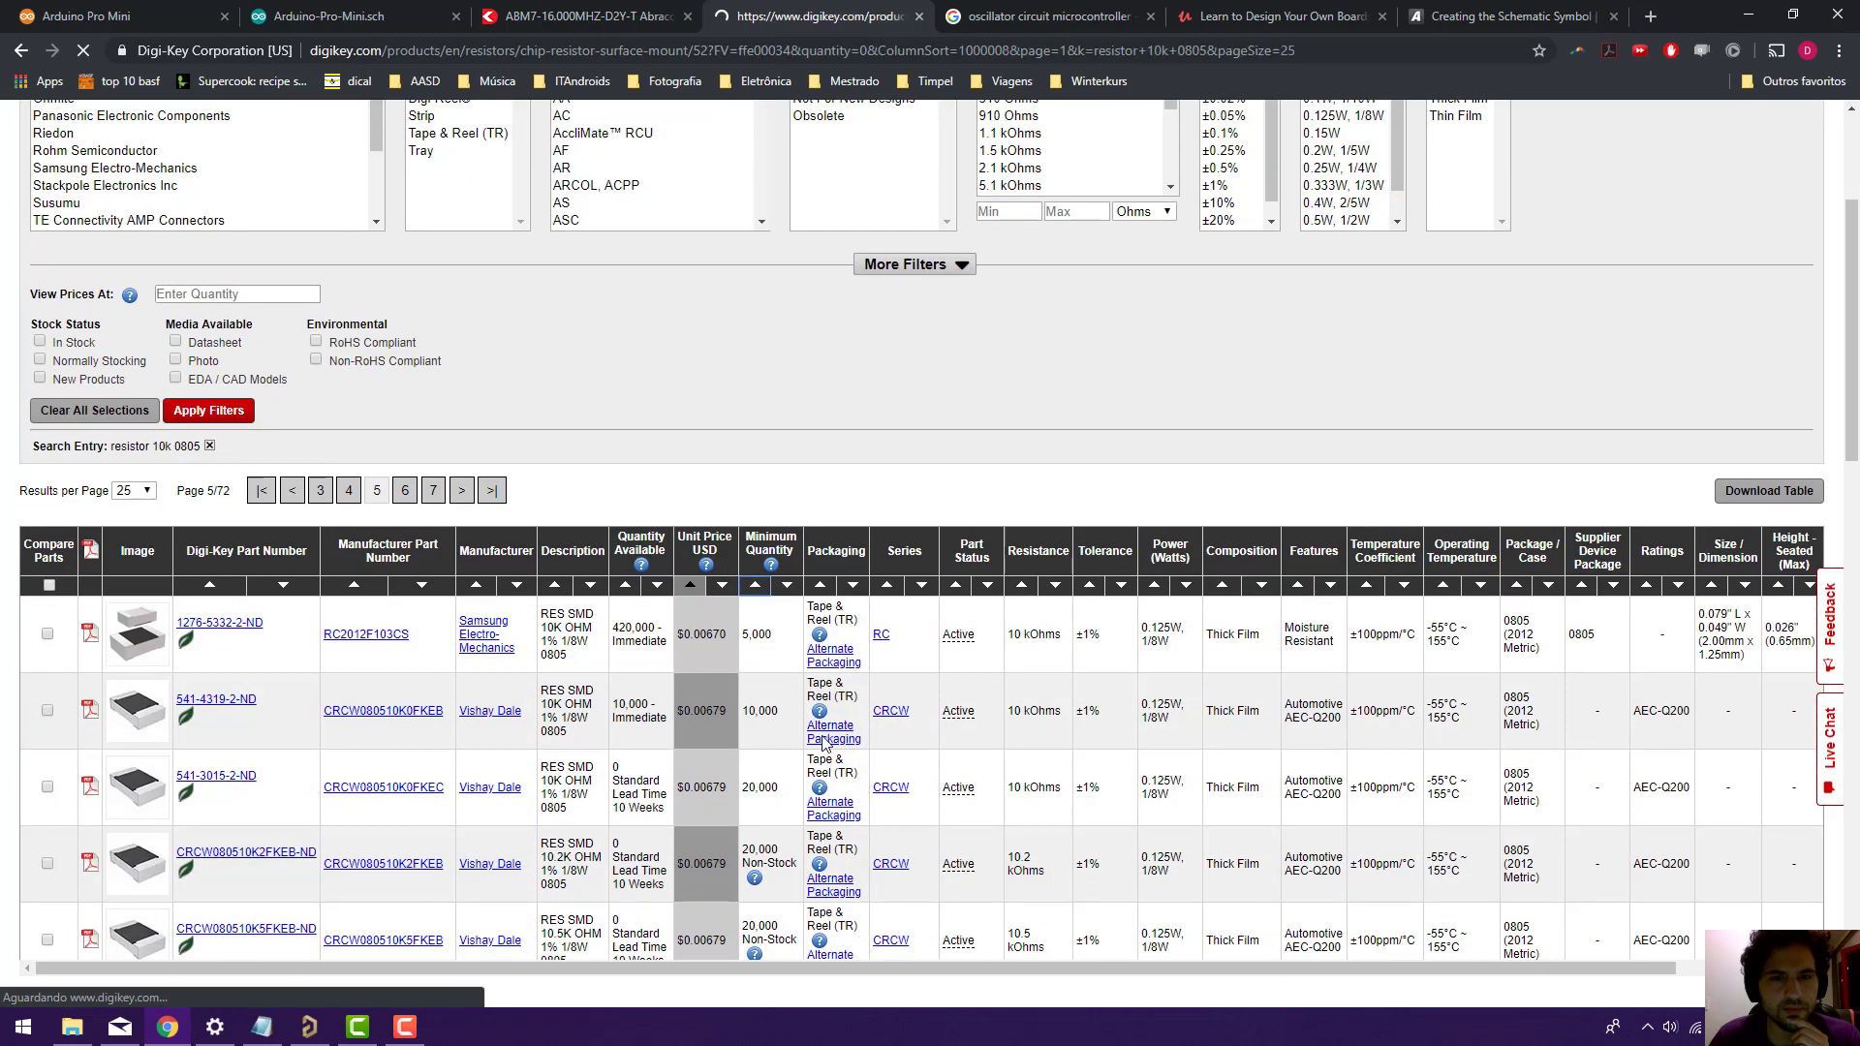
{"action": "scroll", "coordinate": [753, 674], "scroll_direction": "down", "scroll_amount": 4}
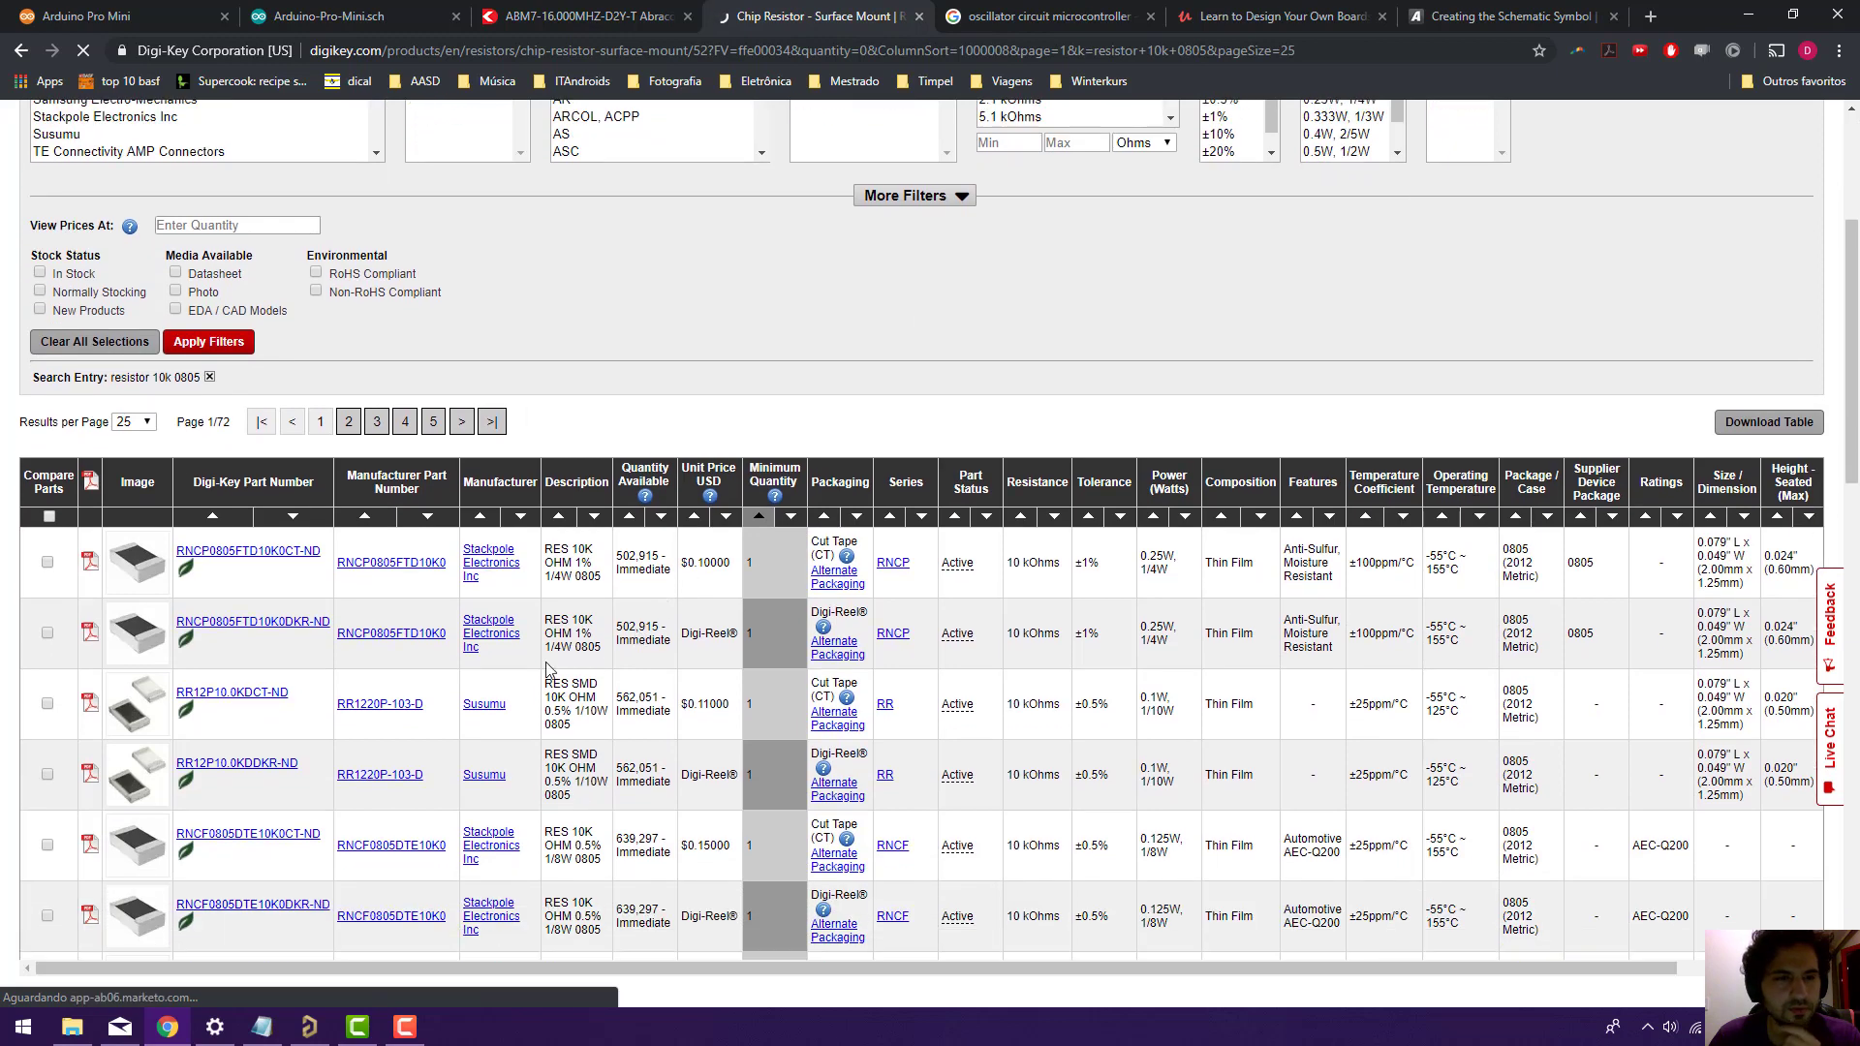
{"action": "scroll", "coordinate": [548, 668], "scroll_direction": "down", "scroll_amount": 1}
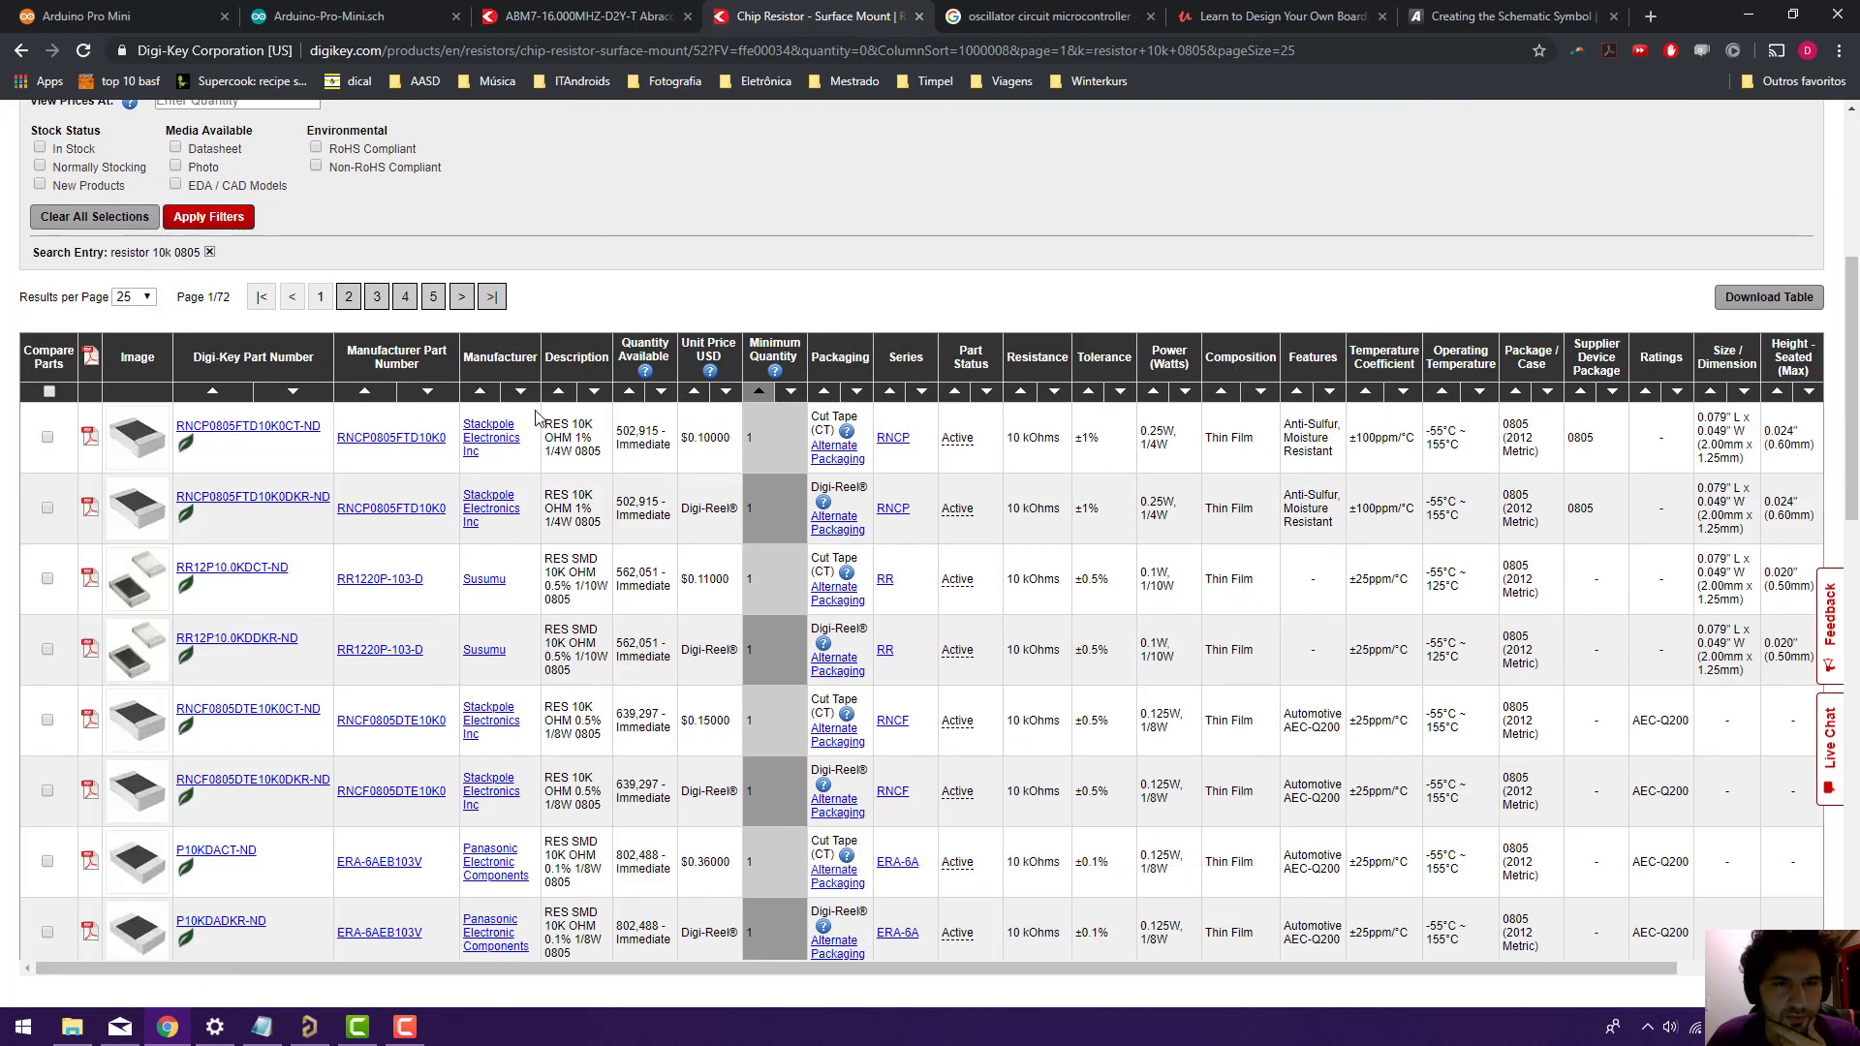
{"action": "left_click_drag", "start_coordinate": [545, 424], "coordinate": [598, 457]}
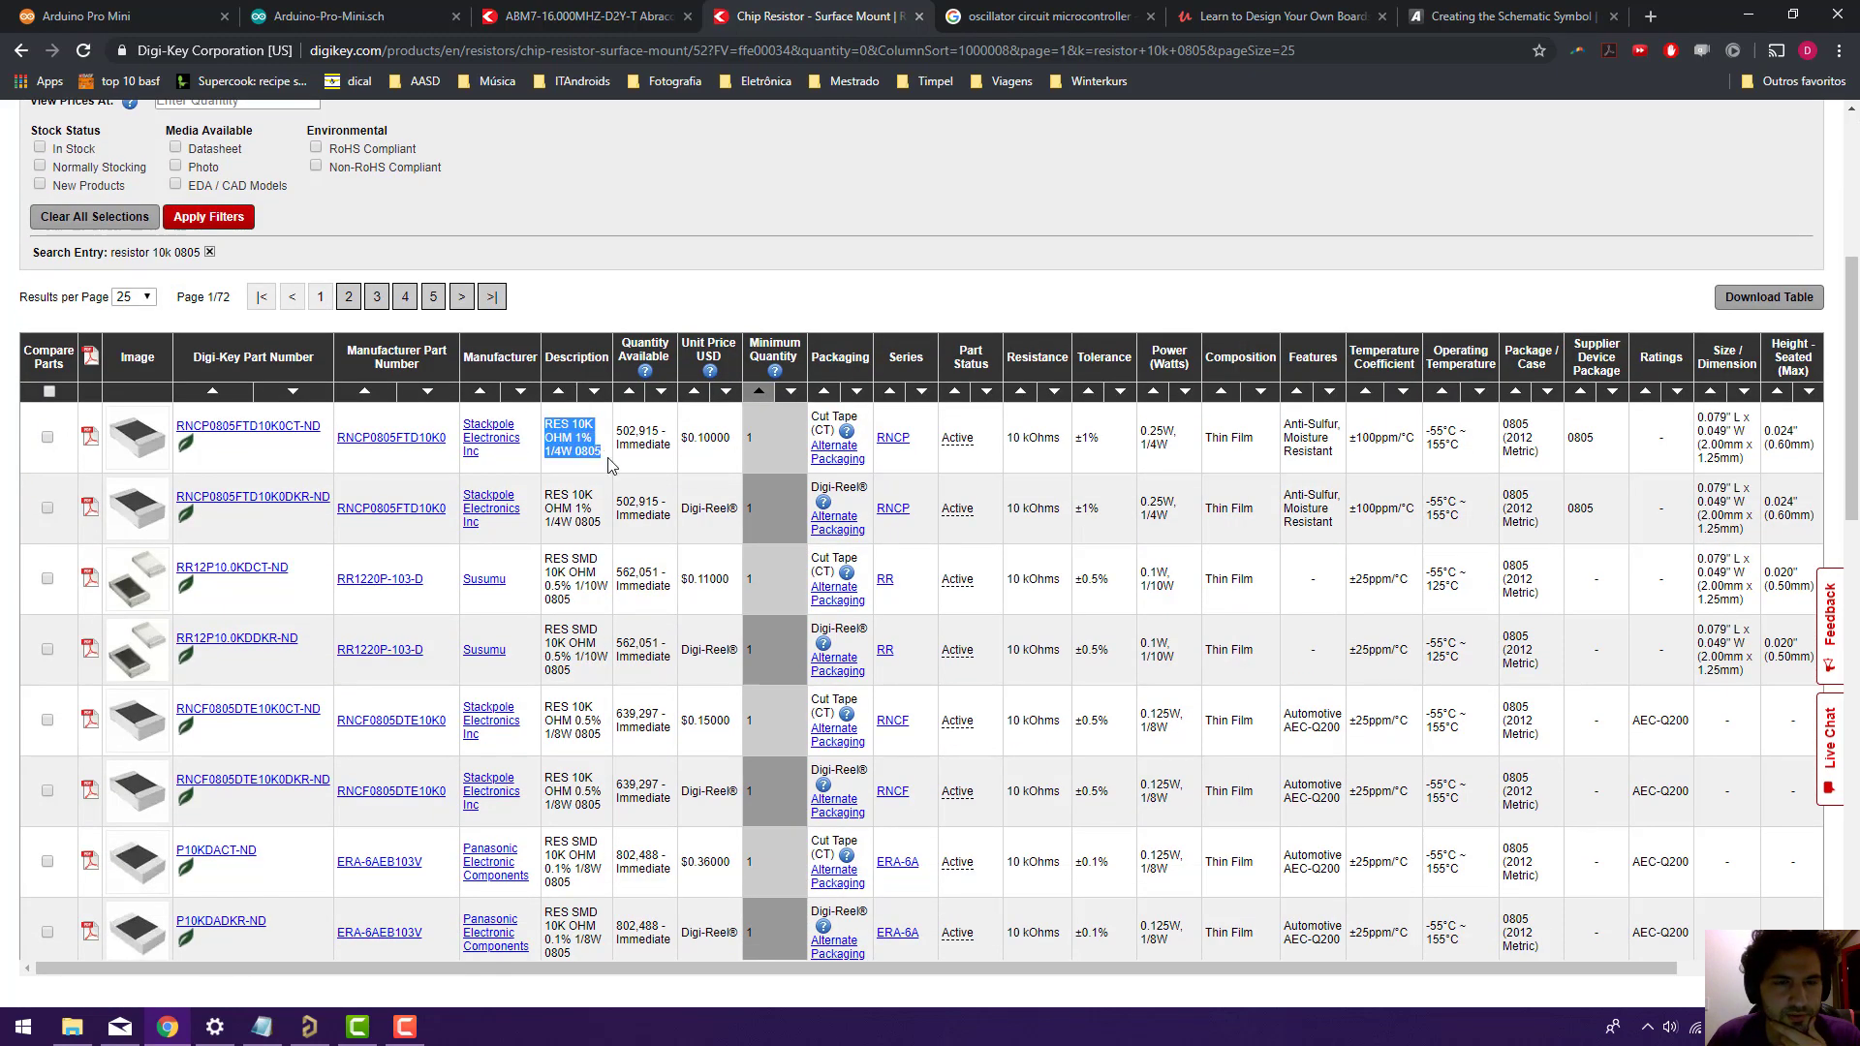
{"action": "left_click", "coordinate": [607, 465]}
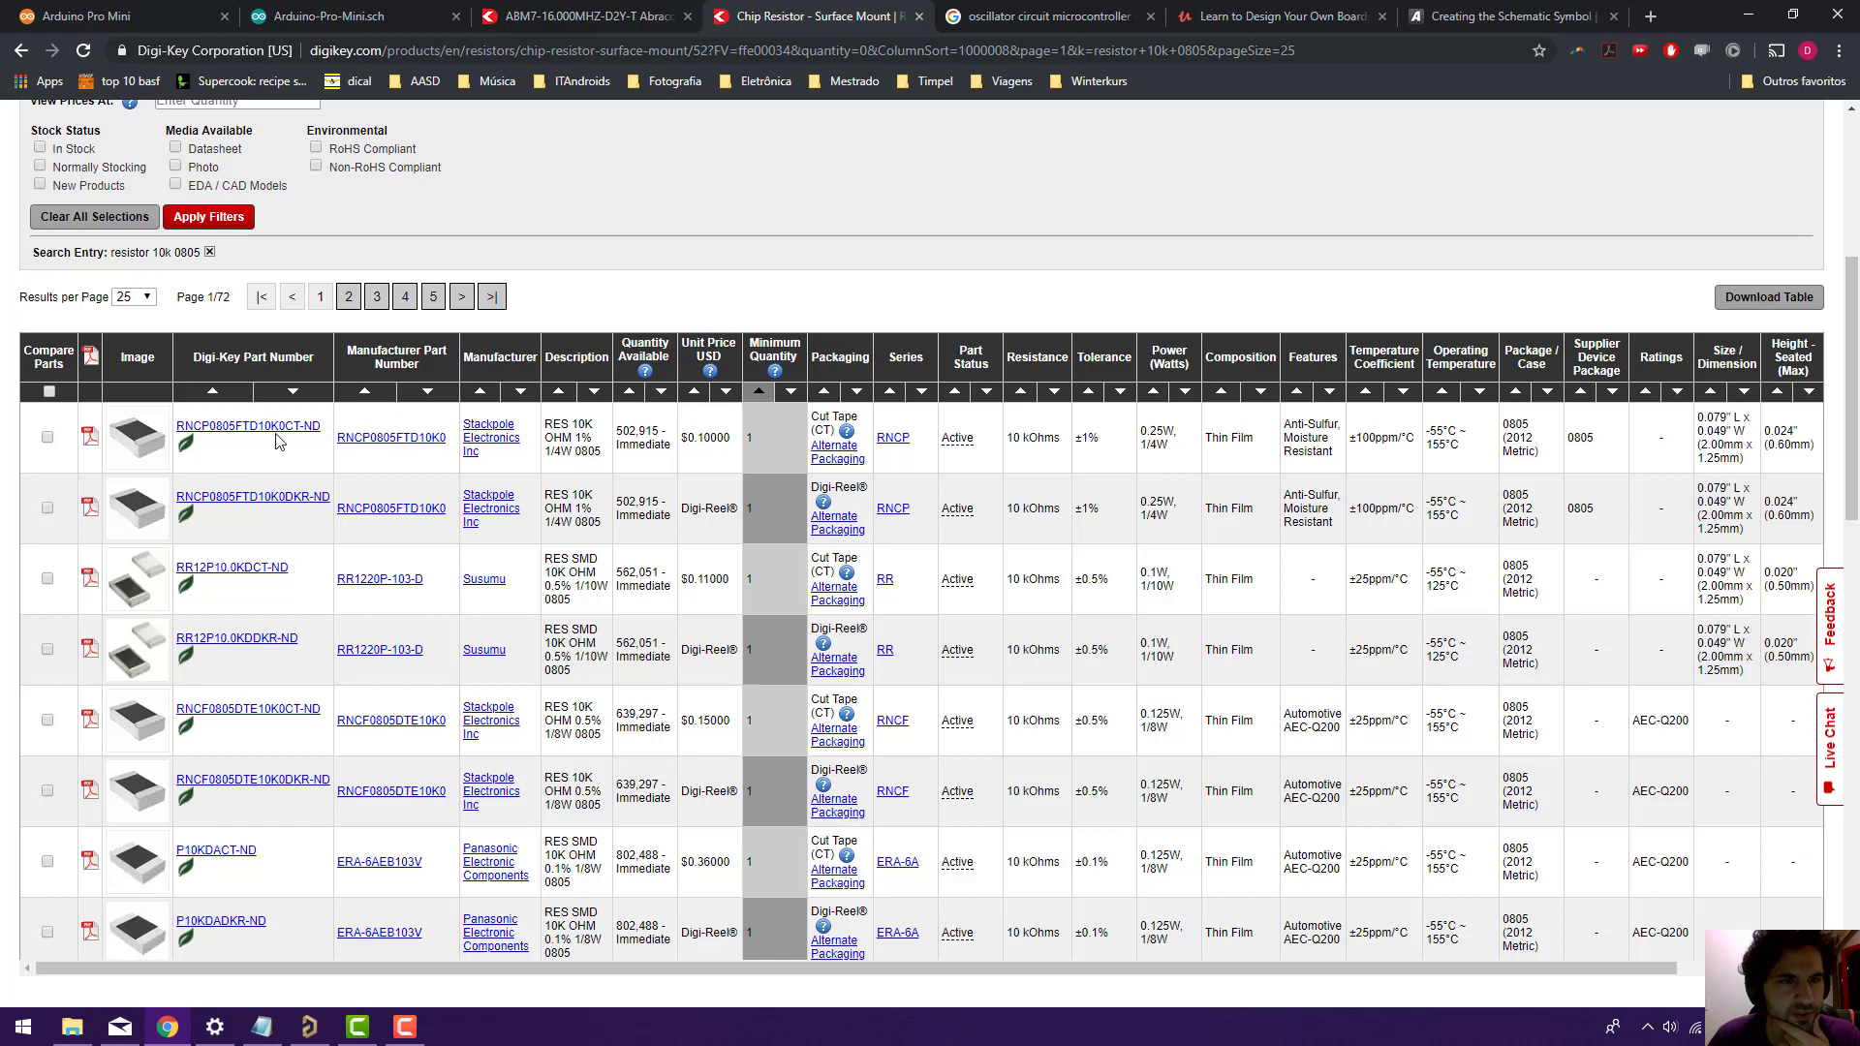
{"action": "middle_click", "coordinate": [544, 423]}
{"action": "key", "text": "ctrl+Tab"}
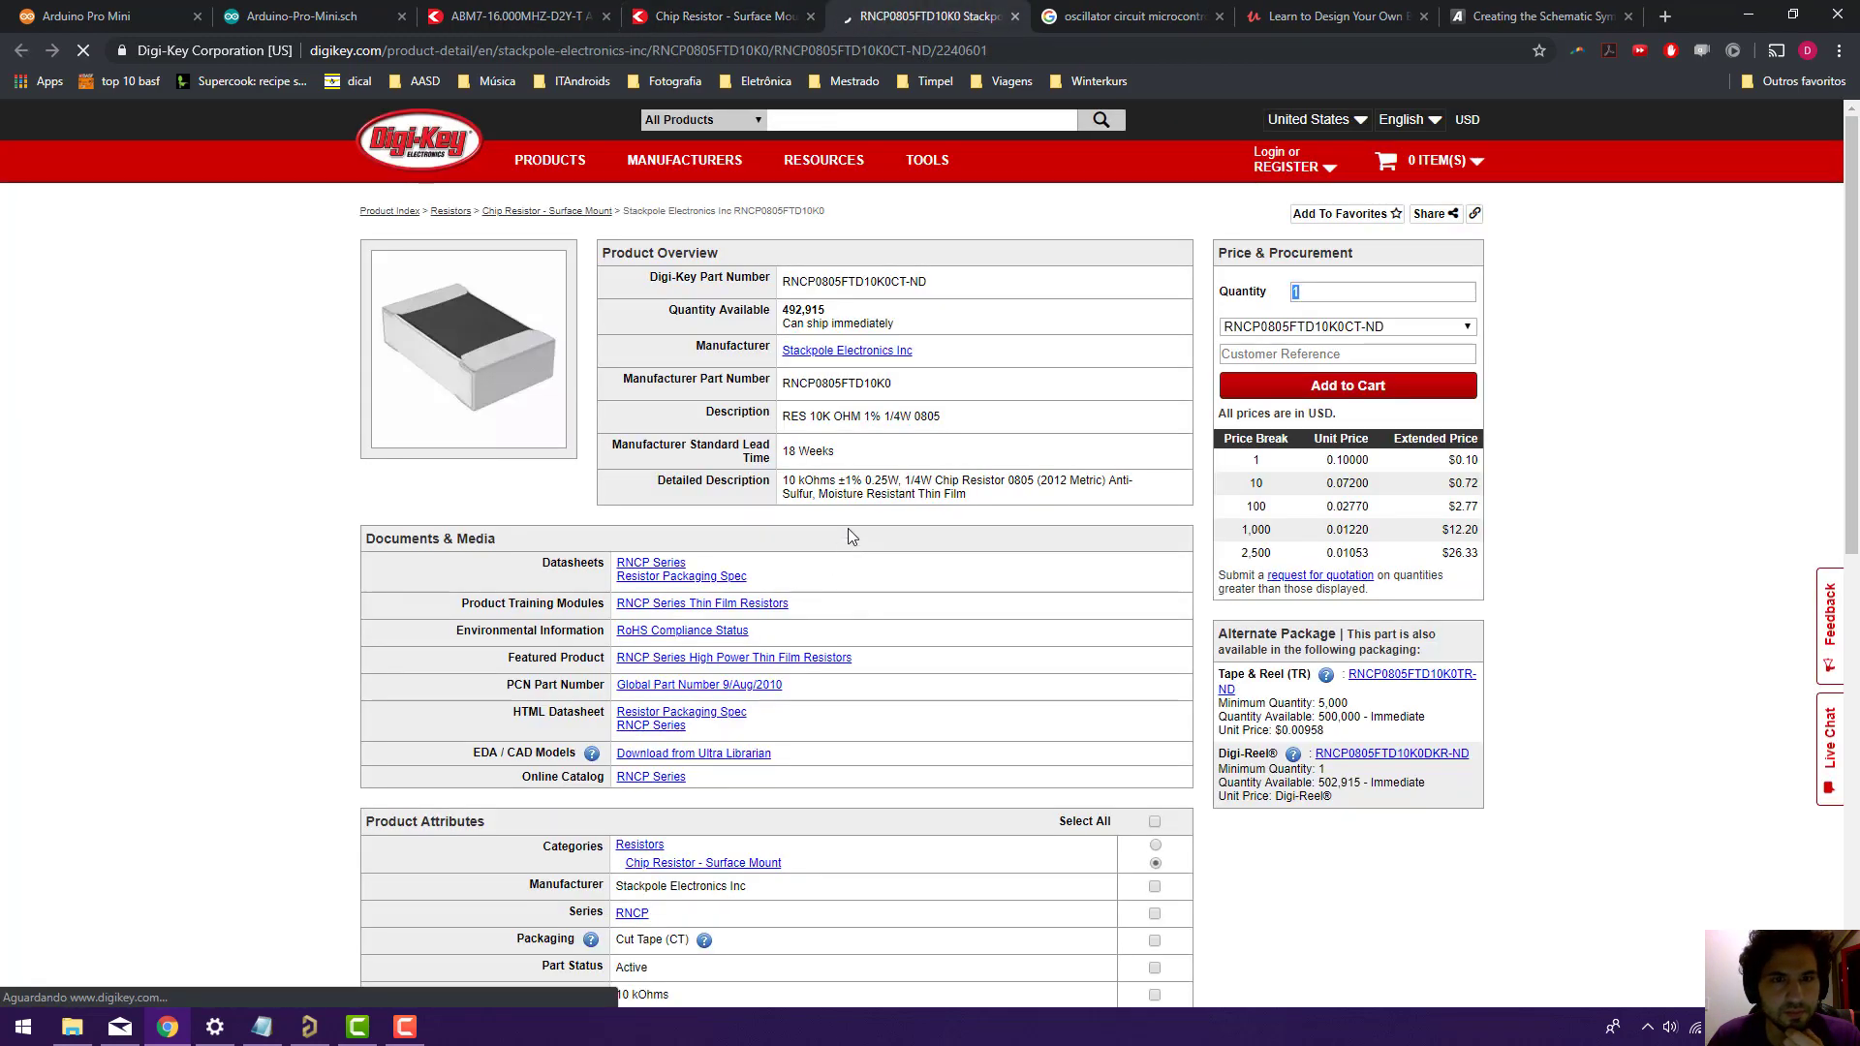
Copy the manufacturer part number RNCP0805FTD10K0 and search for it in Altium Designer's Manufacturer Part Search.
{"action": "double_click", "coordinate": [826, 383]}
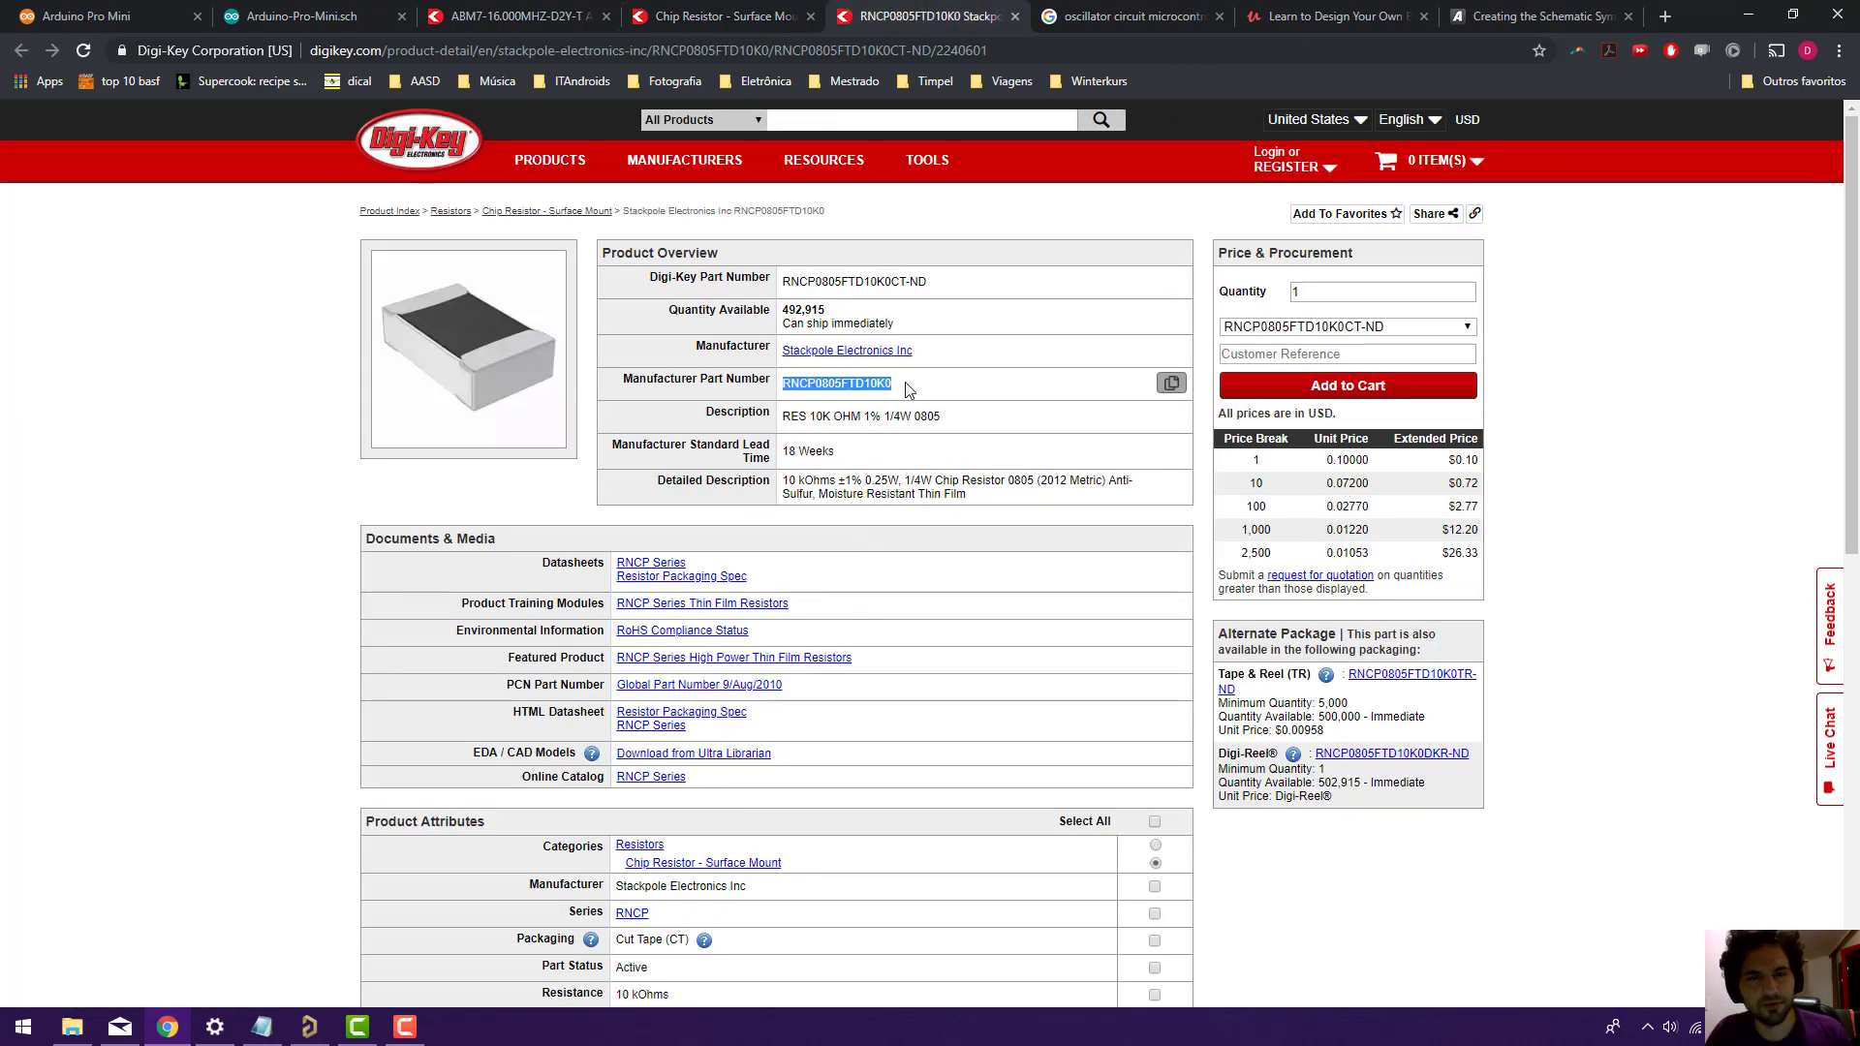
{"action": "left_click", "coordinate": [1101, 397]}
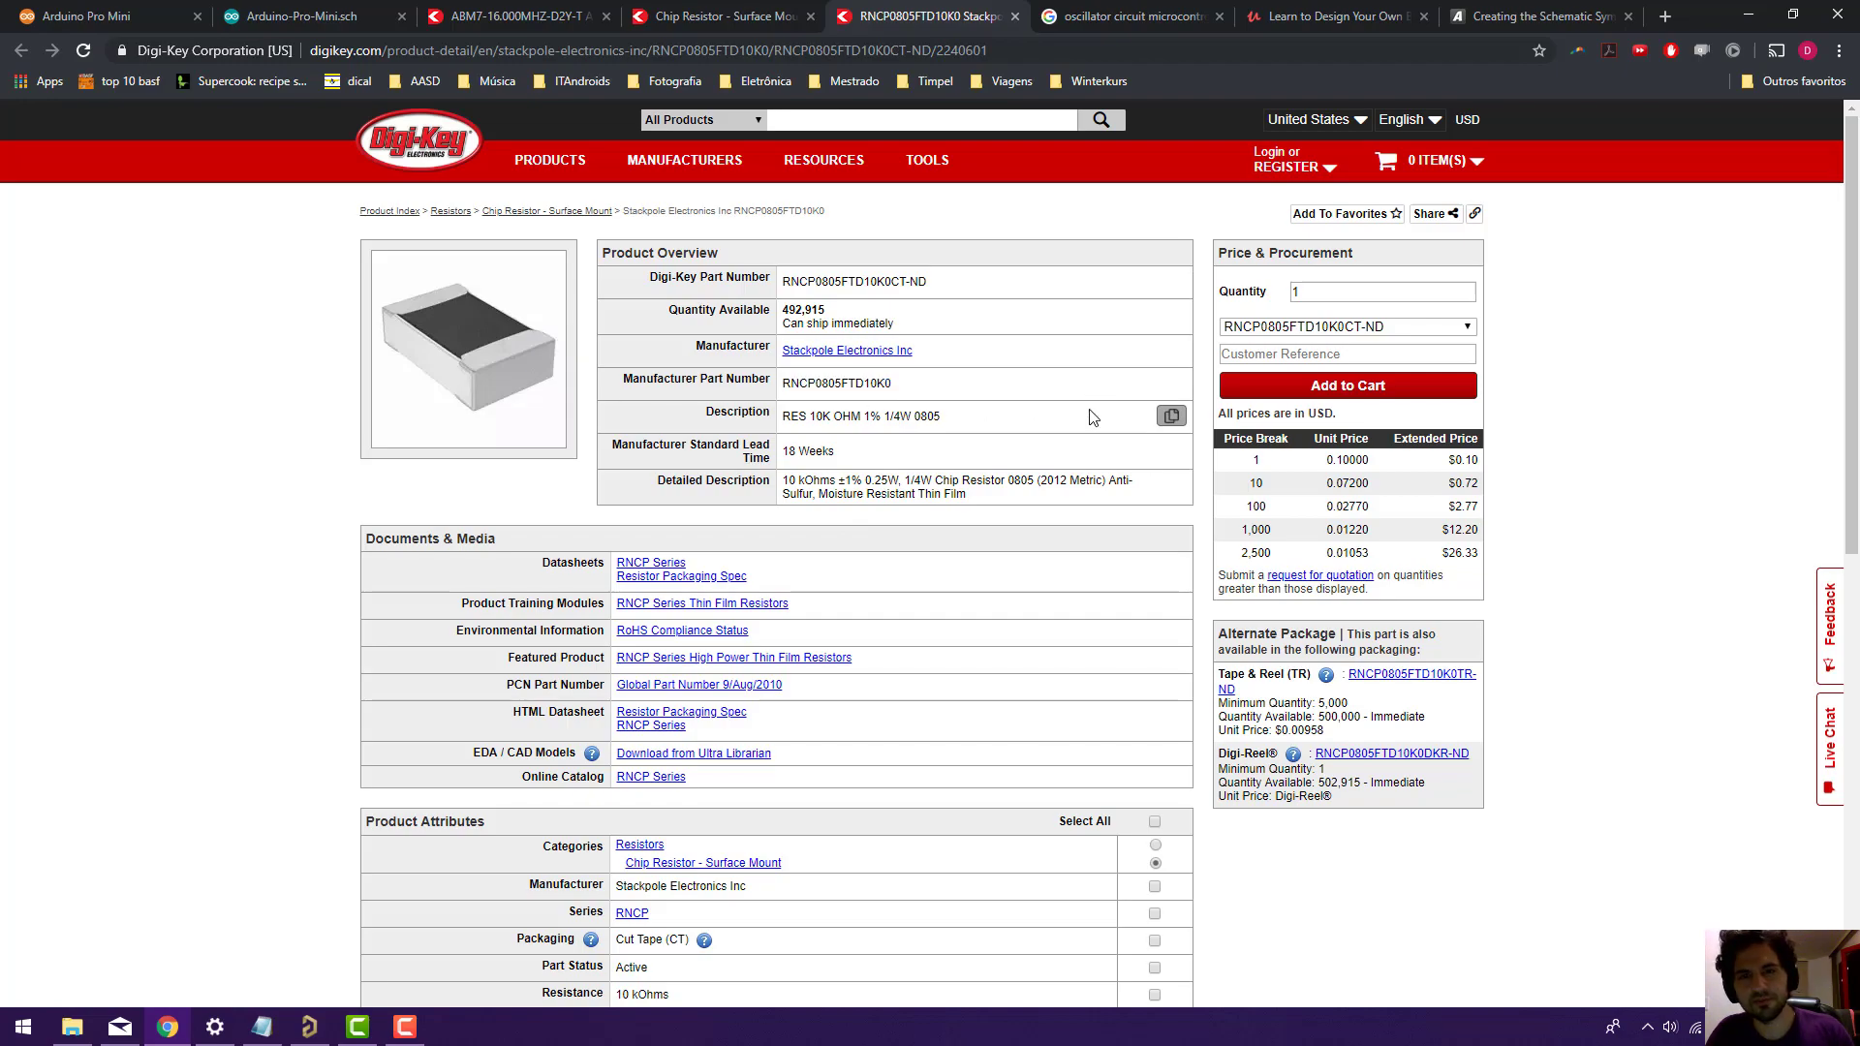
{"action": "key", "text": "alt+Tab"}
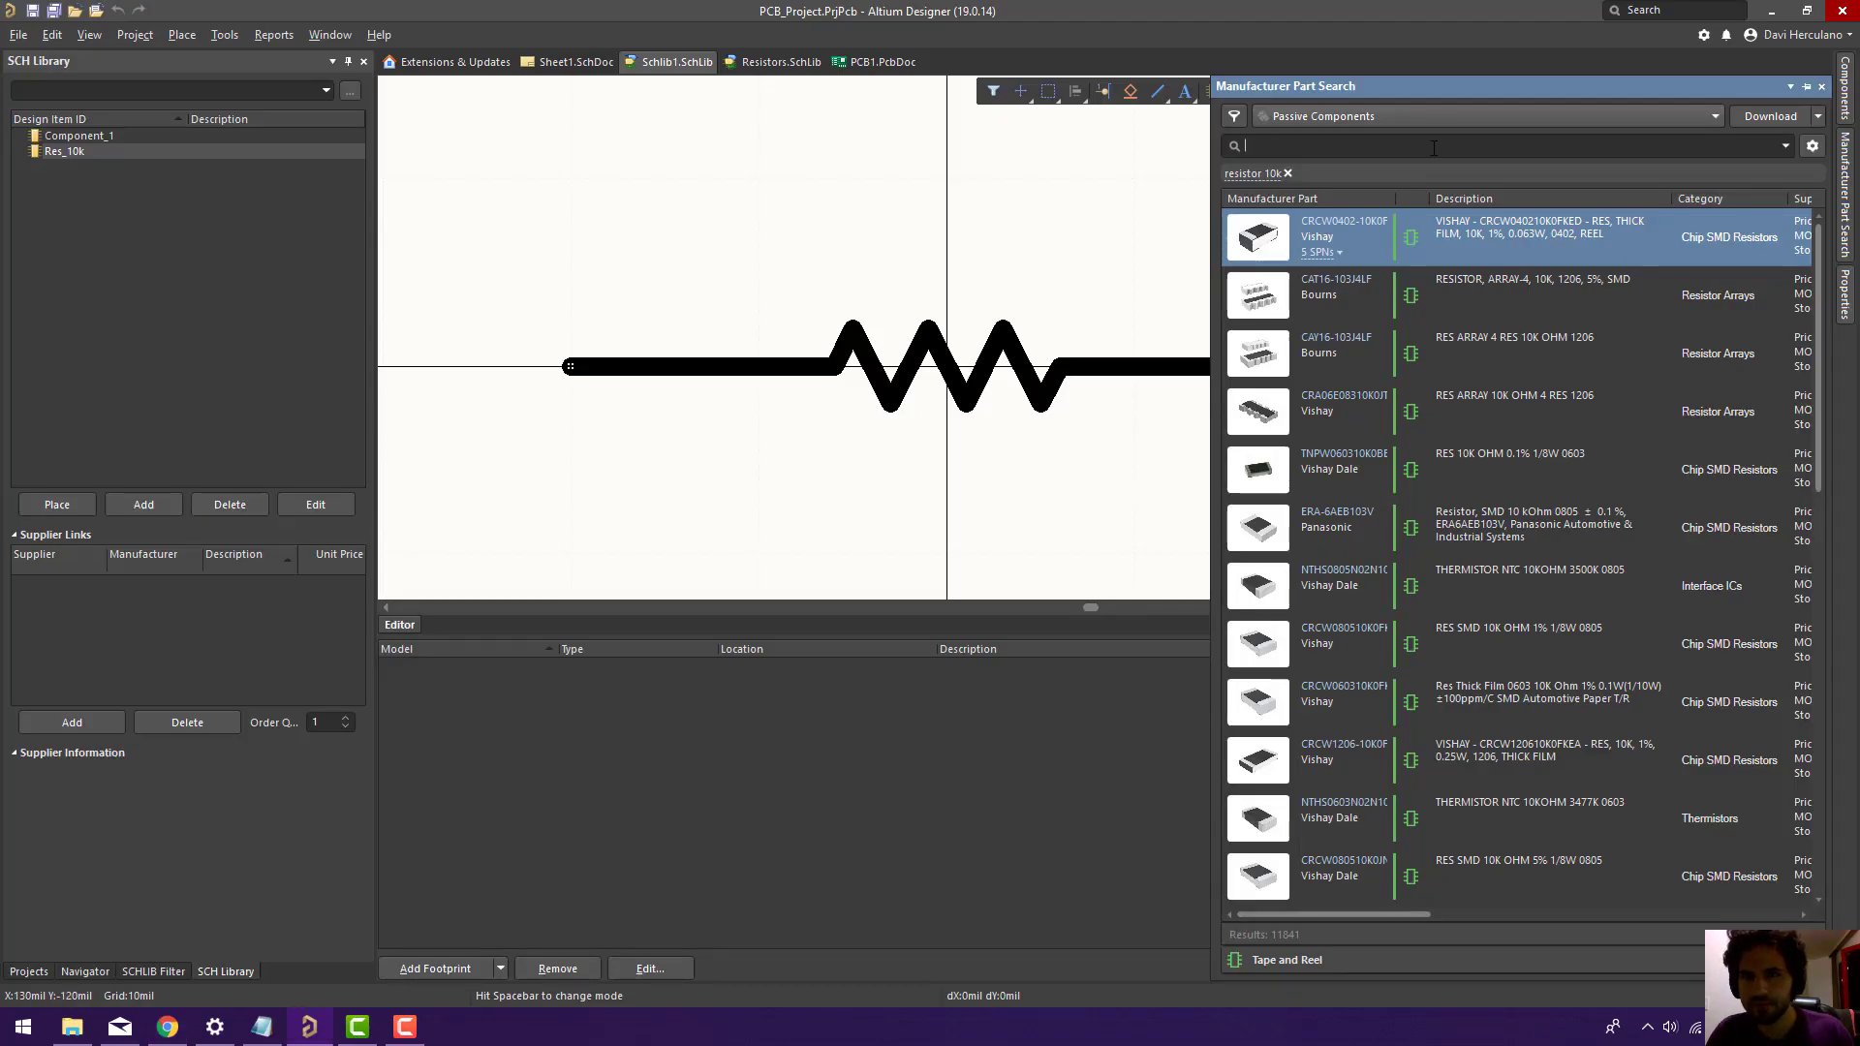
{"action": "key", "text": "ctrl+v"}
{"action": "key", "text": "Return"}
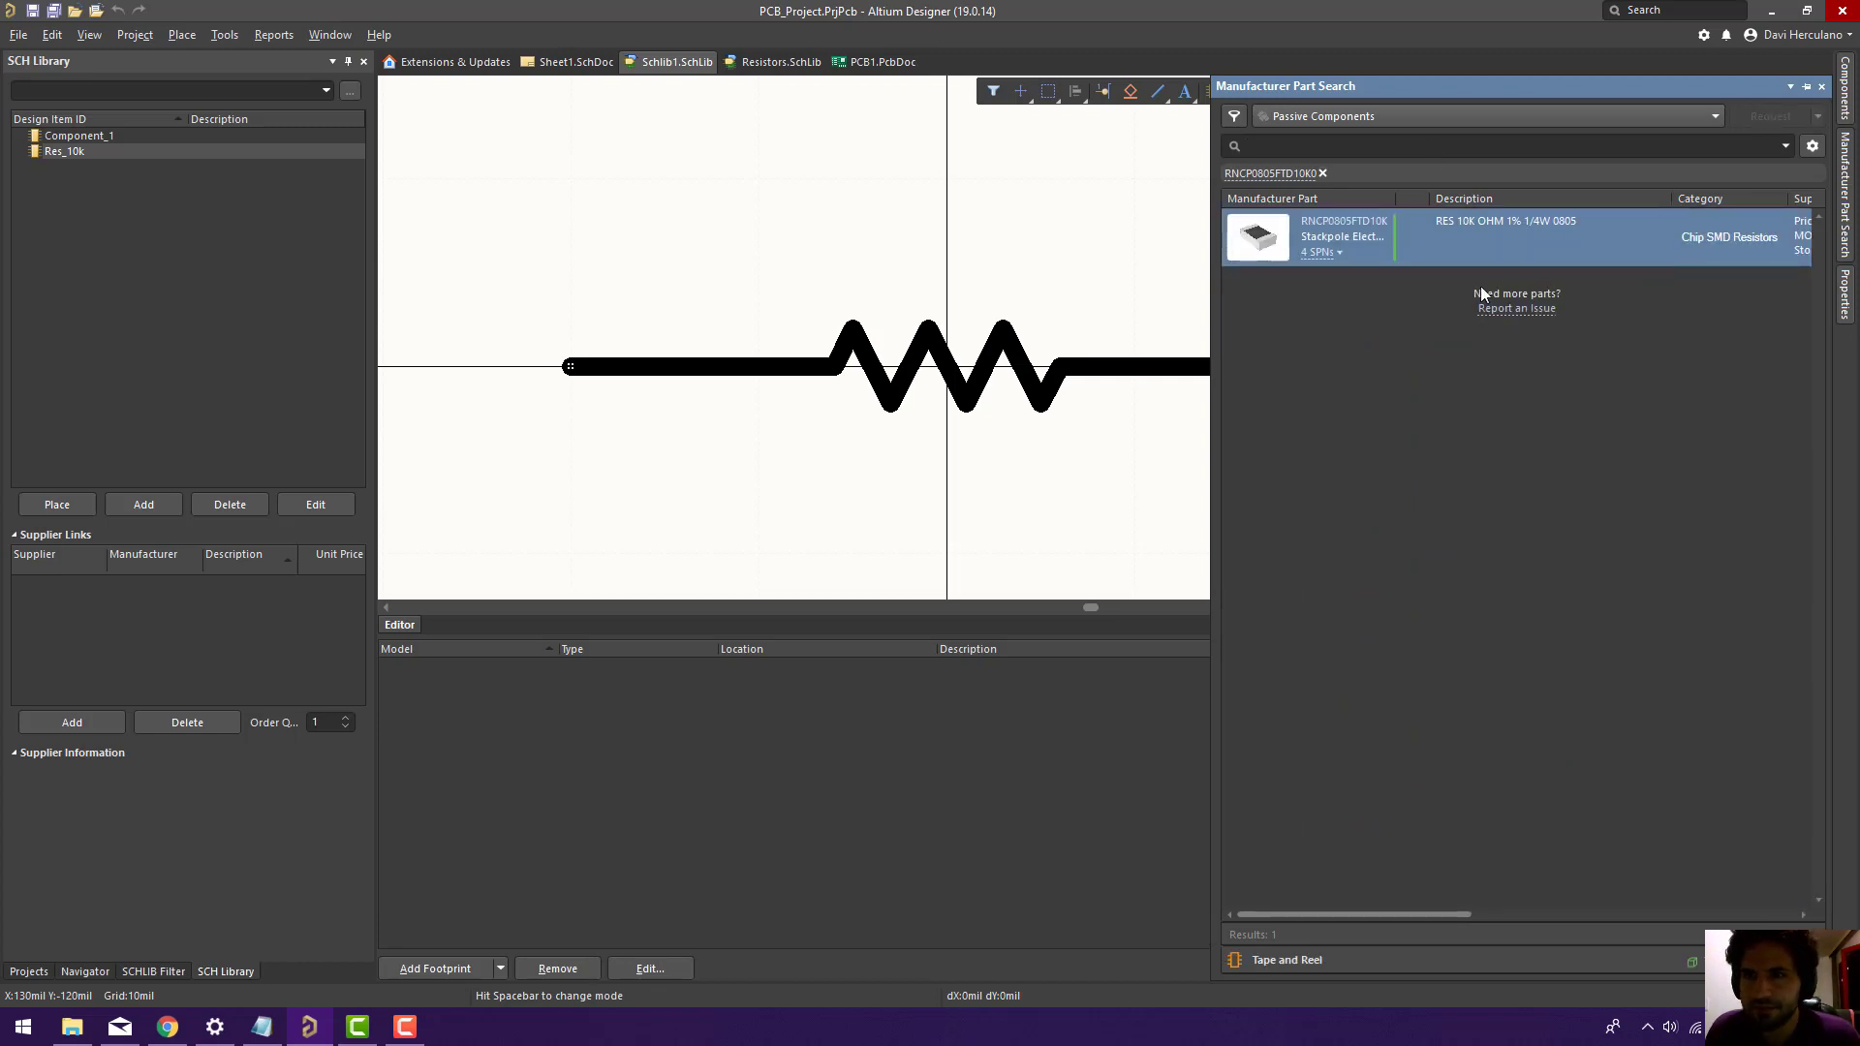
Add the supplier link and parameters of Digi-Key part RNCP0805FTD10K0CT-ND to Res_10k, close the part search, and save the library.
{"action": "left_click", "coordinate": [1325, 254]}
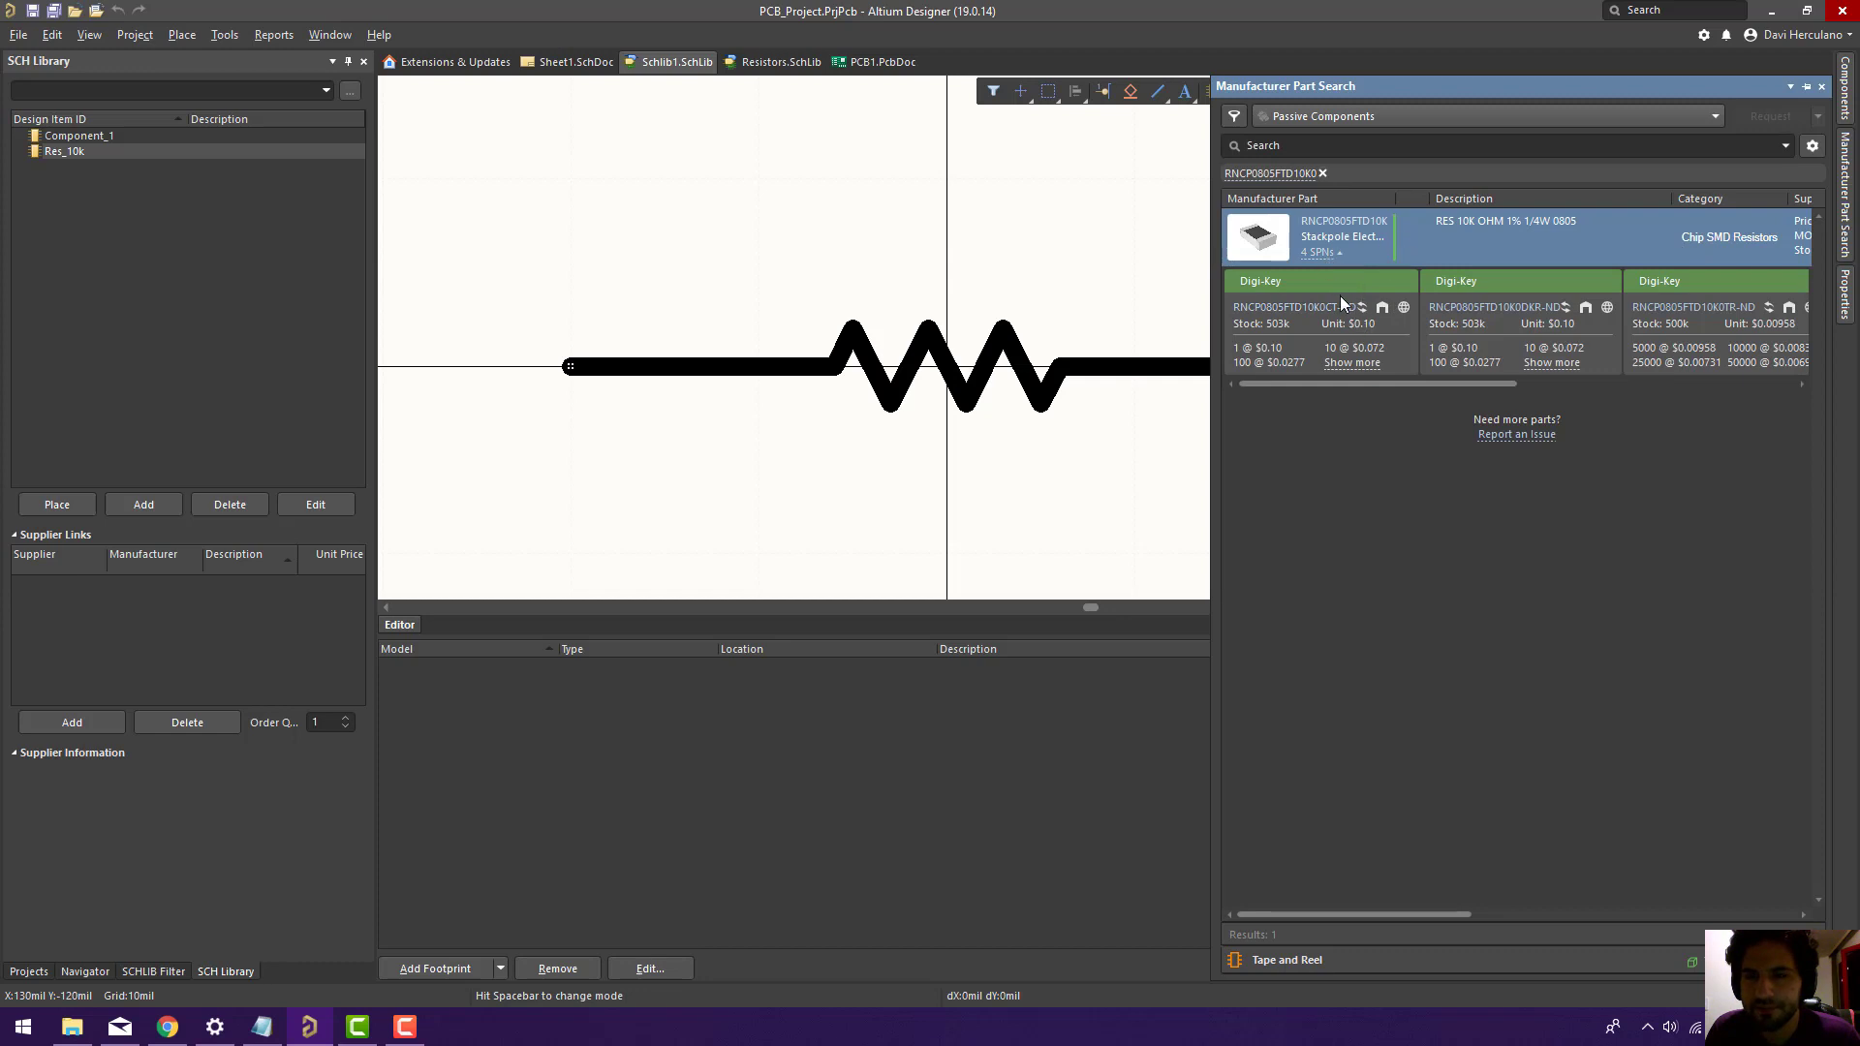
{"action": "right_click", "coordinate": [1318, 328]}
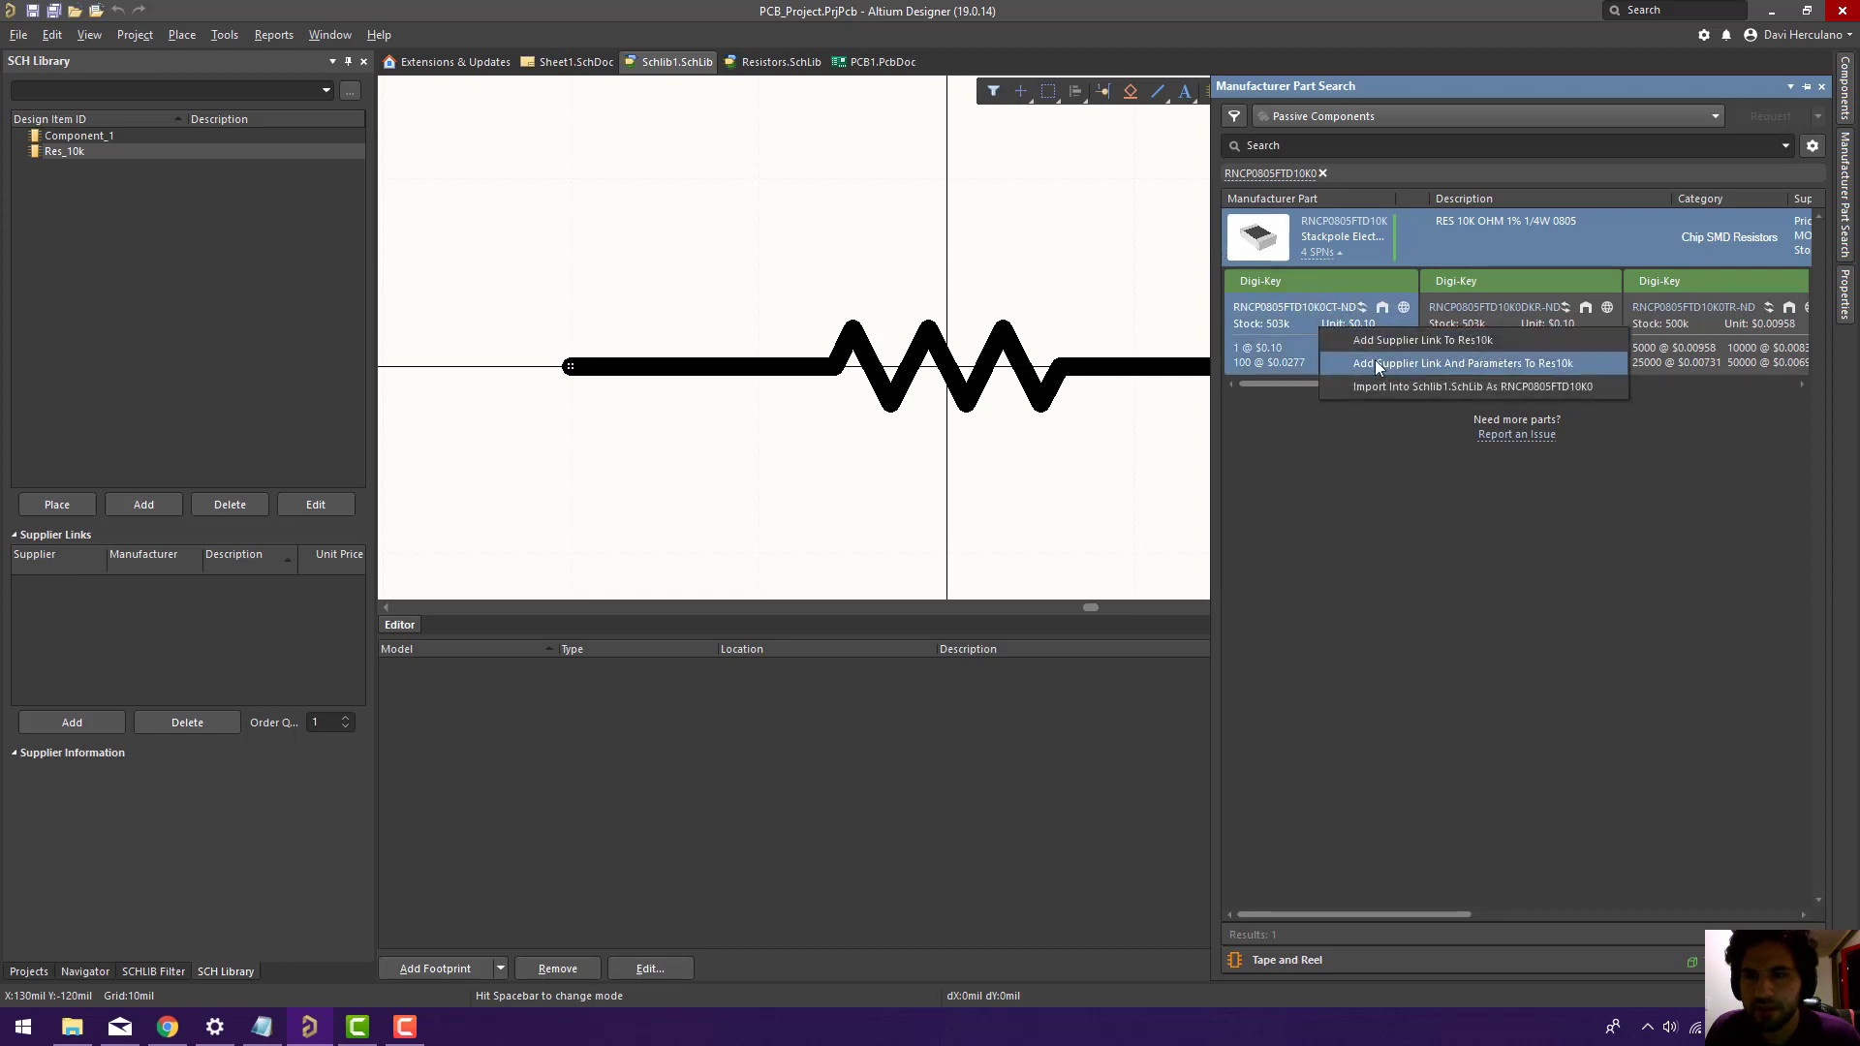
{"action": "left_click", "coordinate": [1571, 363]}
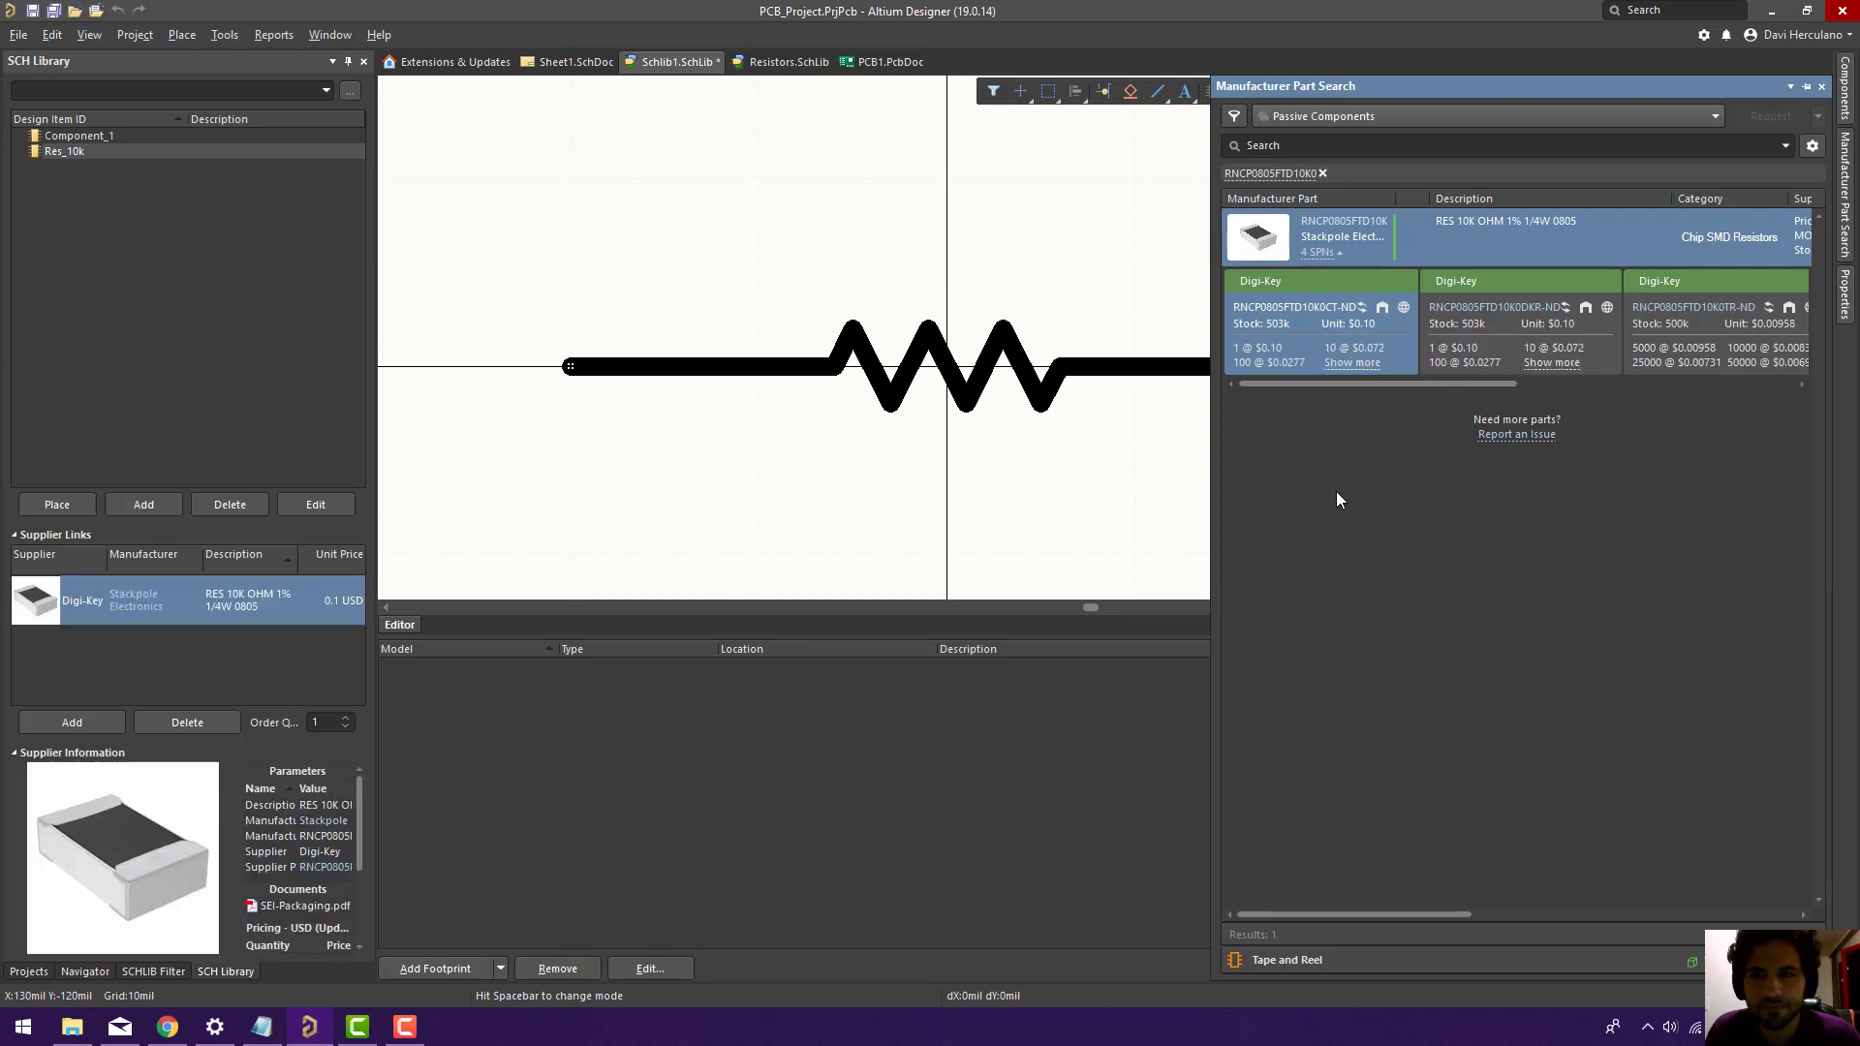
{"action": "left_click", "coordinate": [1822, 87]}
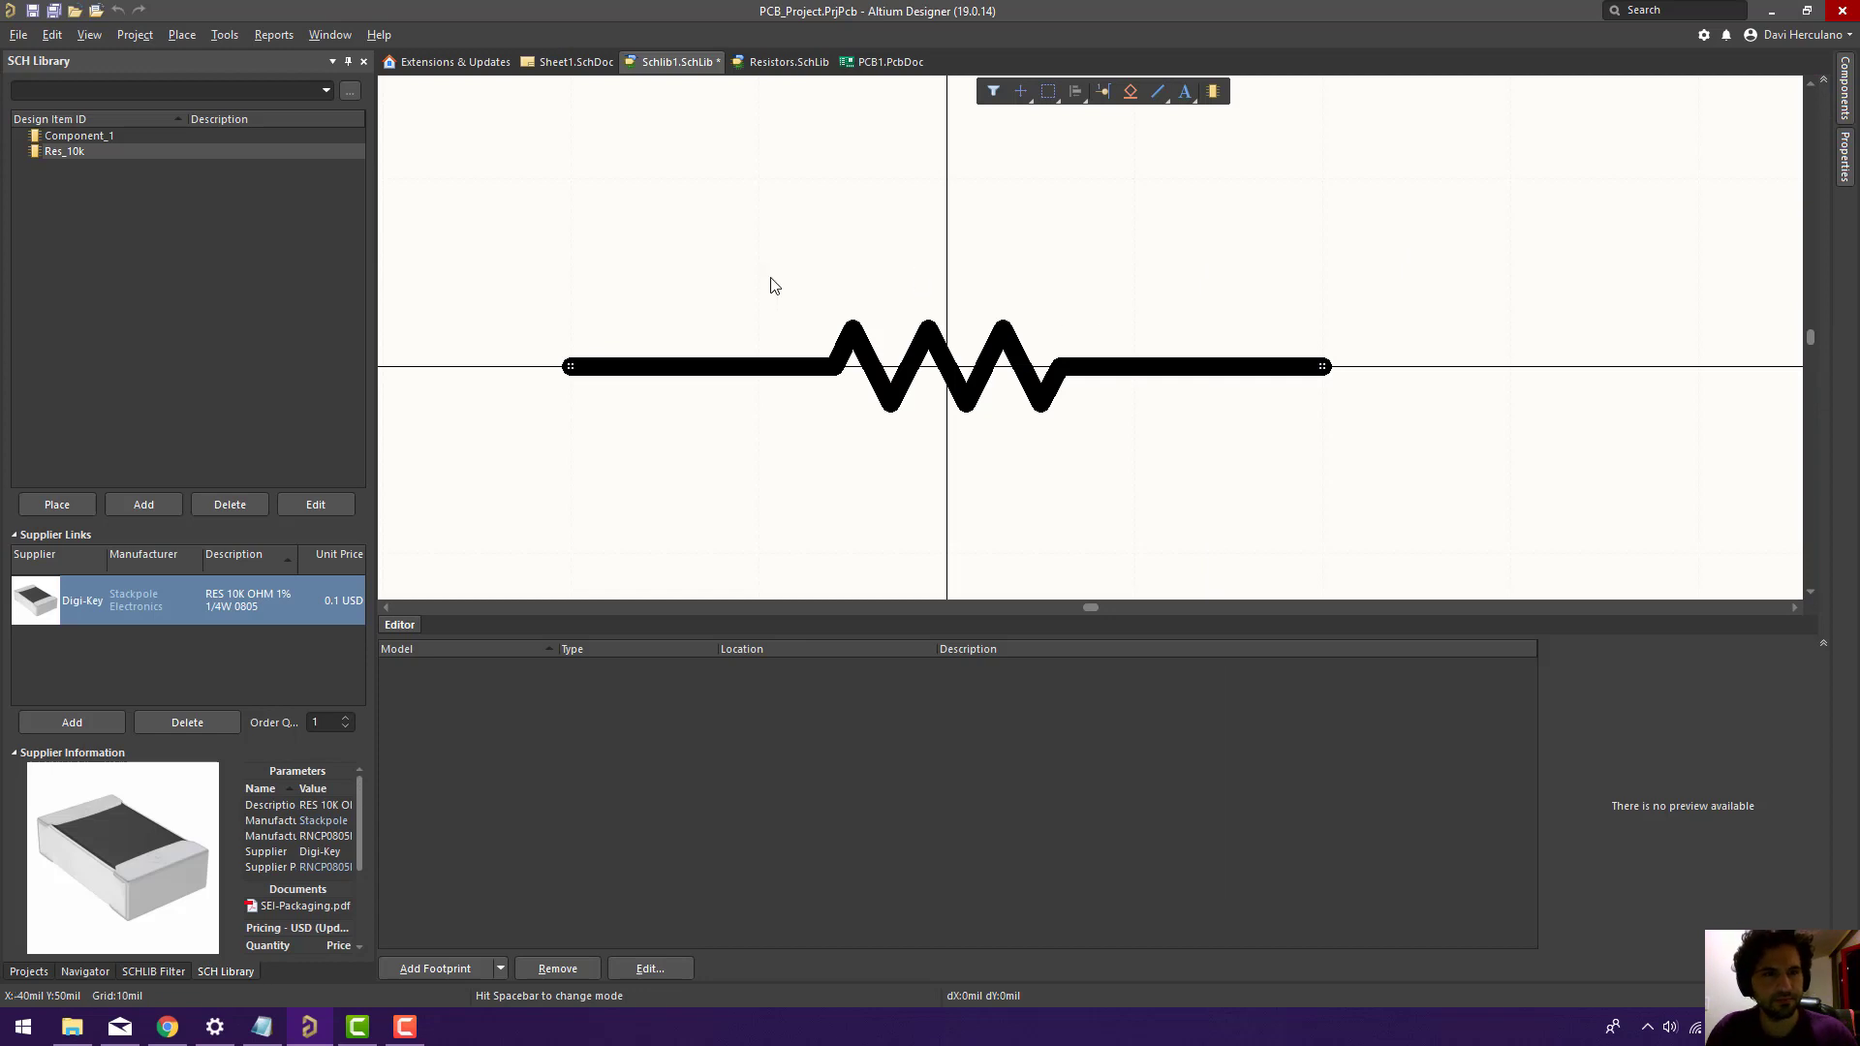
{"action": "key", "text": "ctrl+s"}
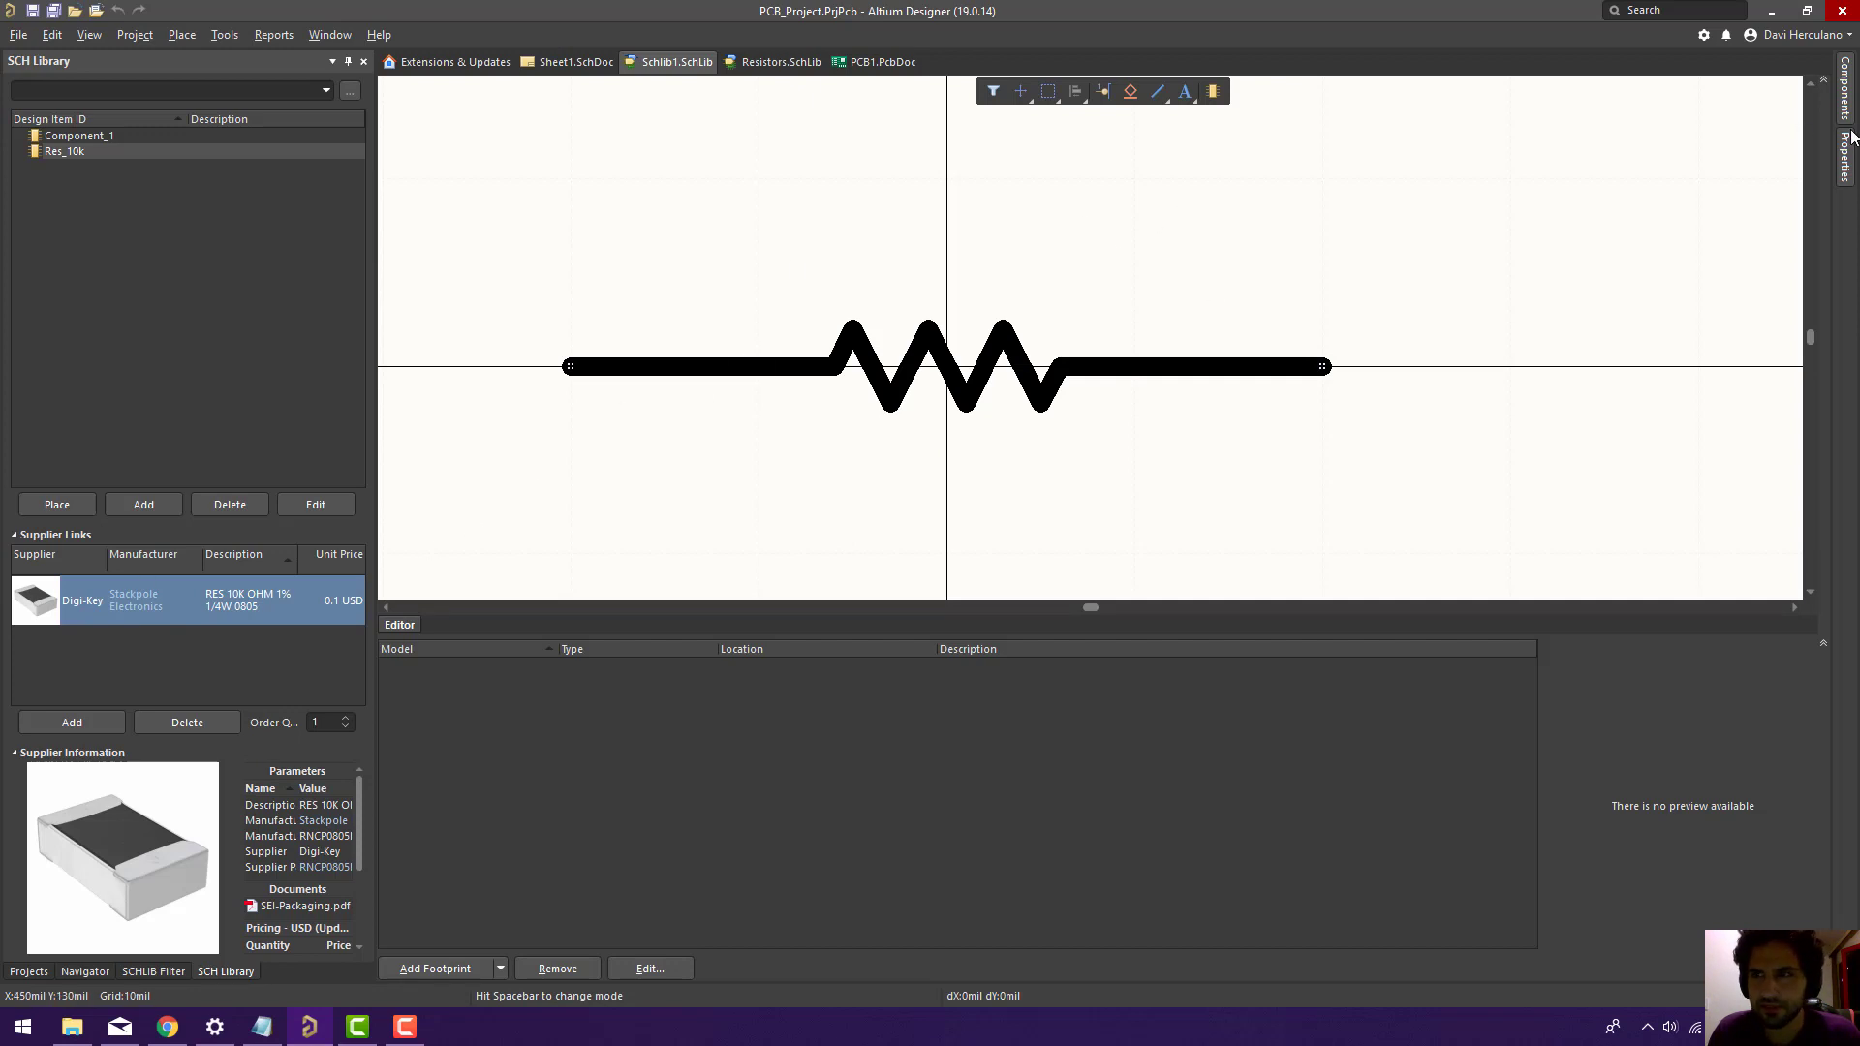
Examine the product attributes on the resistor's Digi-Key page, and return to Altium Designer to compare them with the parameters of Res_10k.
{"action": "left_click", "coordinate": [179, 1025]}
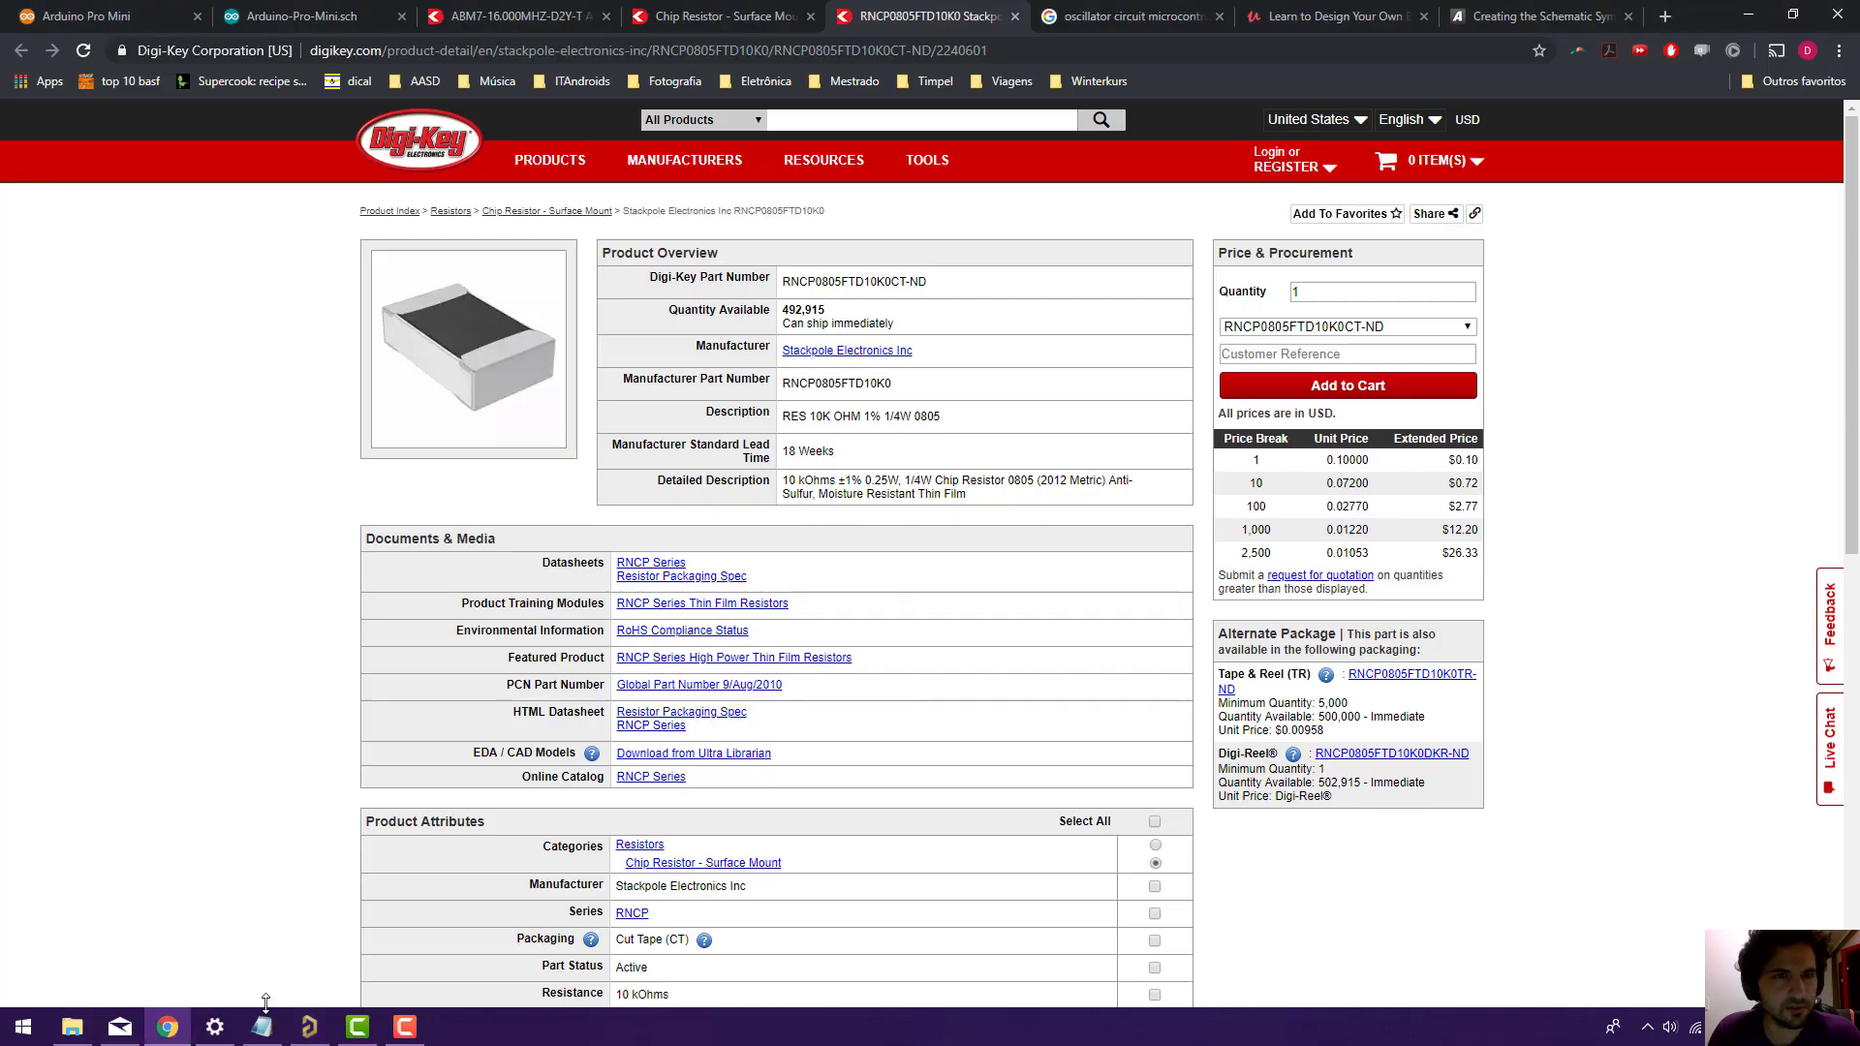
{"action": "scroll", "coordinate": [515, 306], "scroll_direction": "down", "scroll_amount": 6}
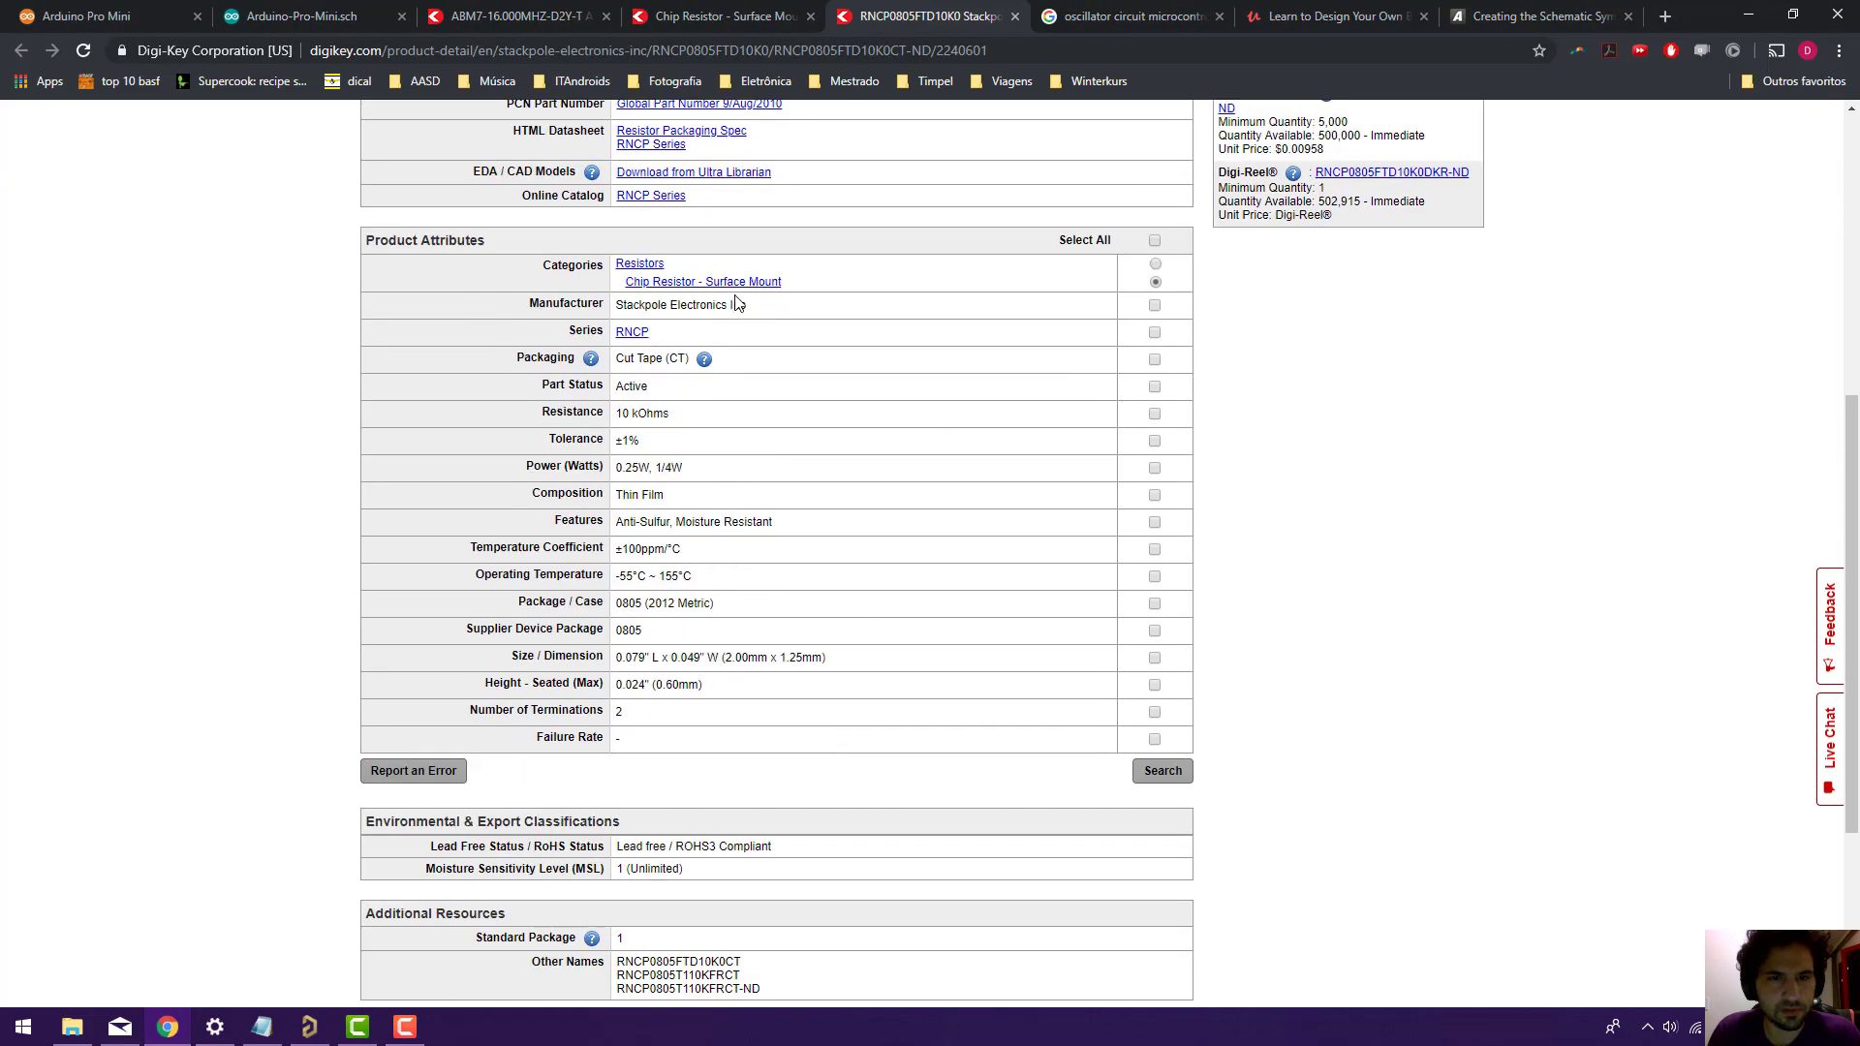
{"action": "left_click", "coordinate": [309, 1027]}
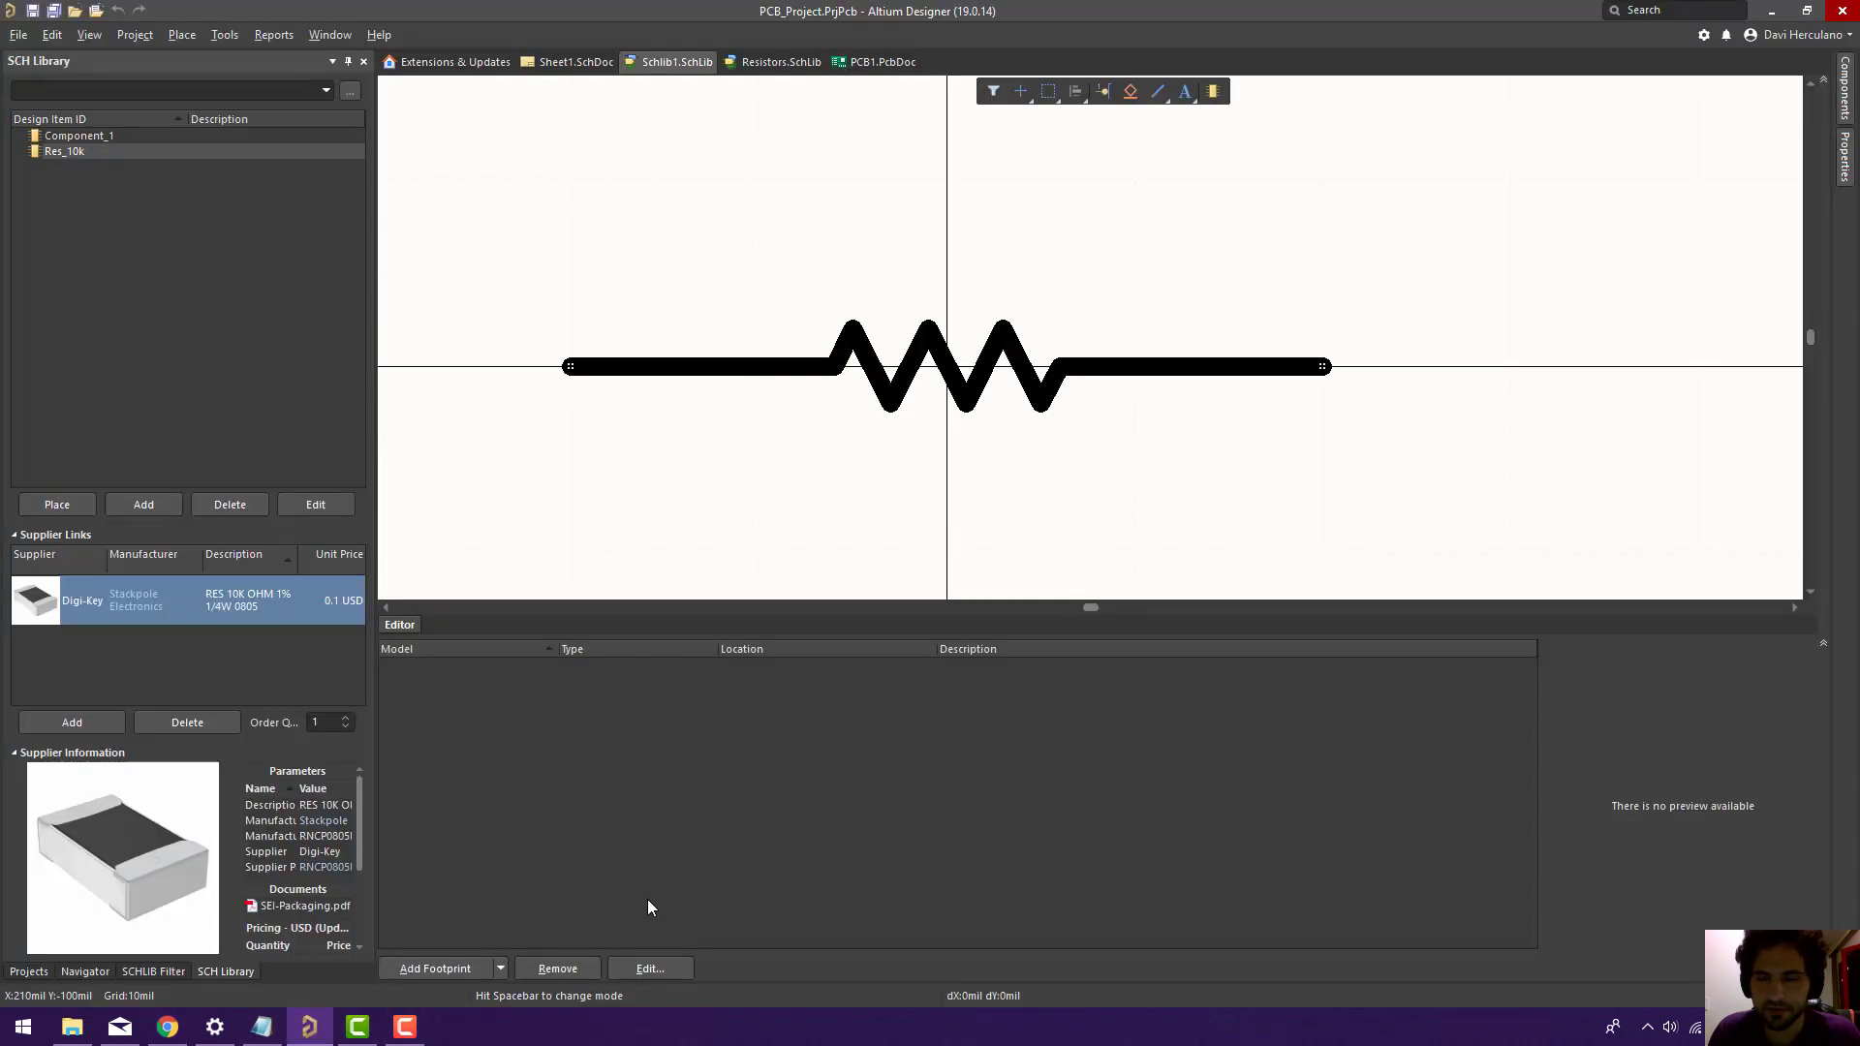
{"action": "mouse_move", "coordinate": [1843, 155]}
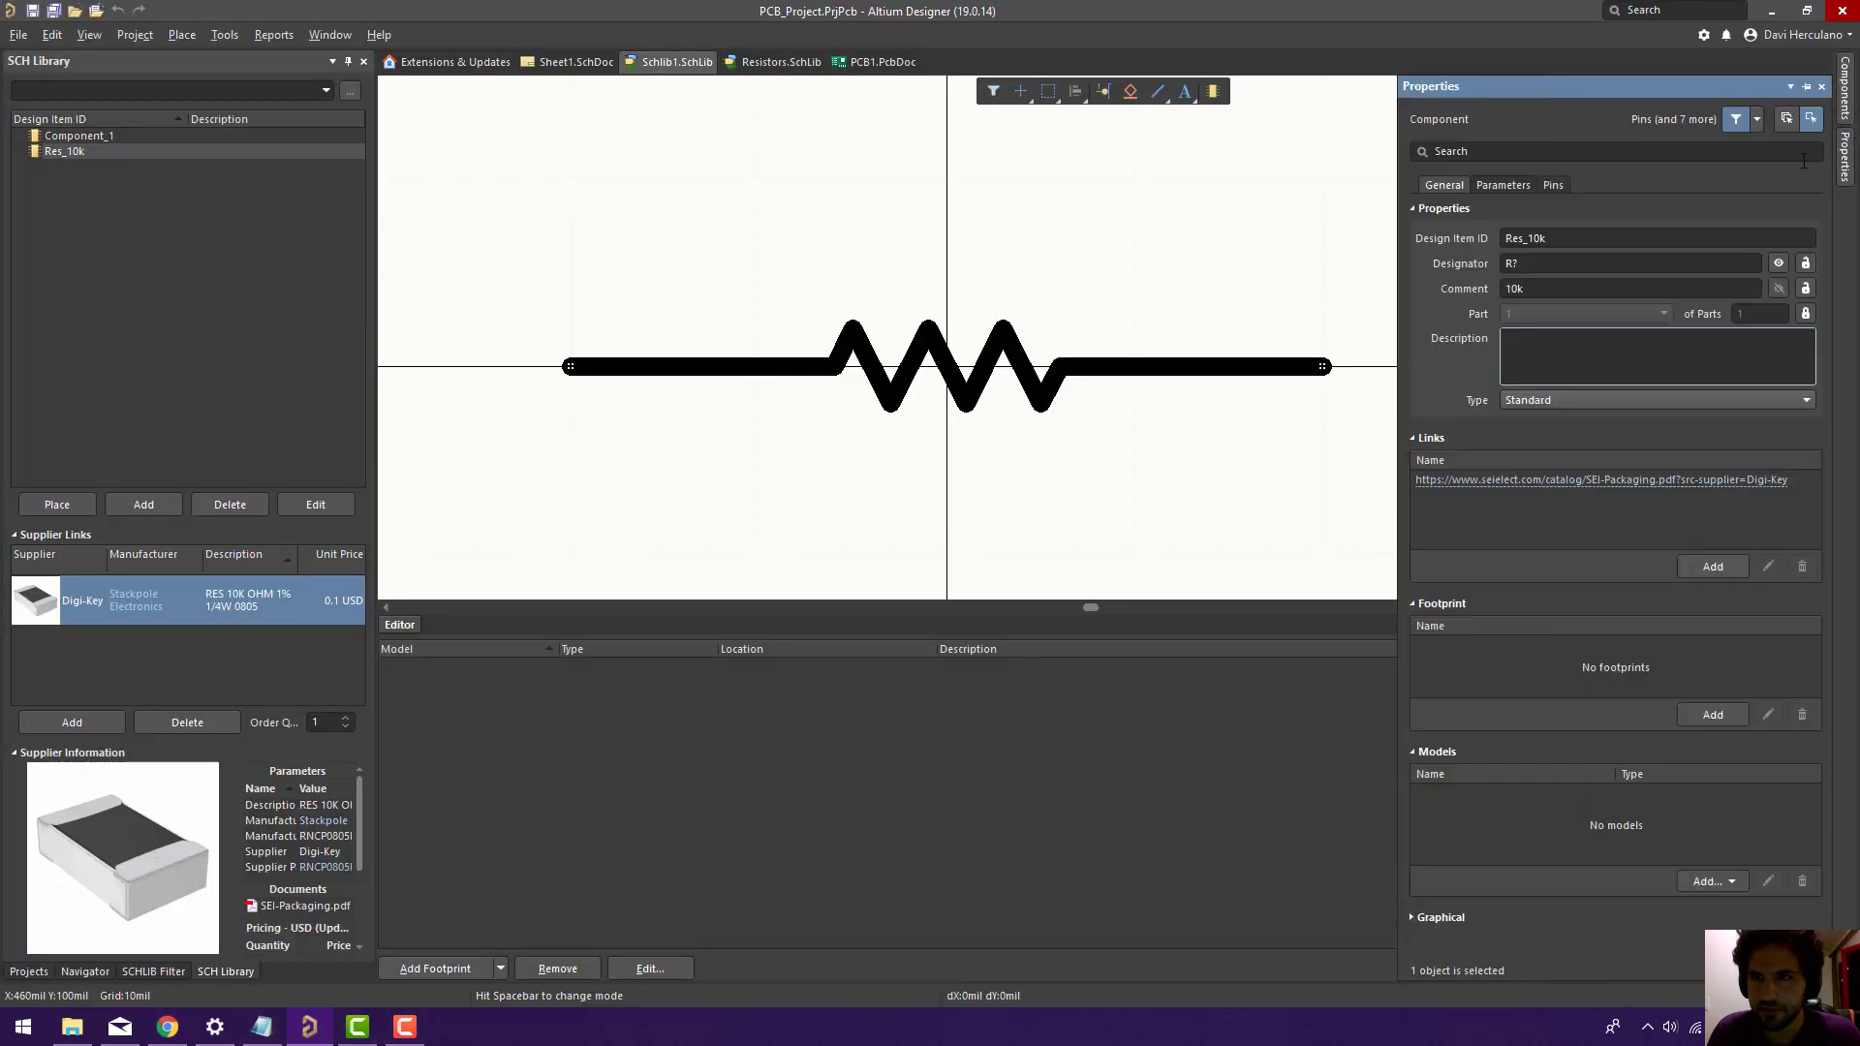
{"action": "left_click", "coordinate": [1504, 185]}
{"action": "left_click", "coordinate": [1661, 426]}
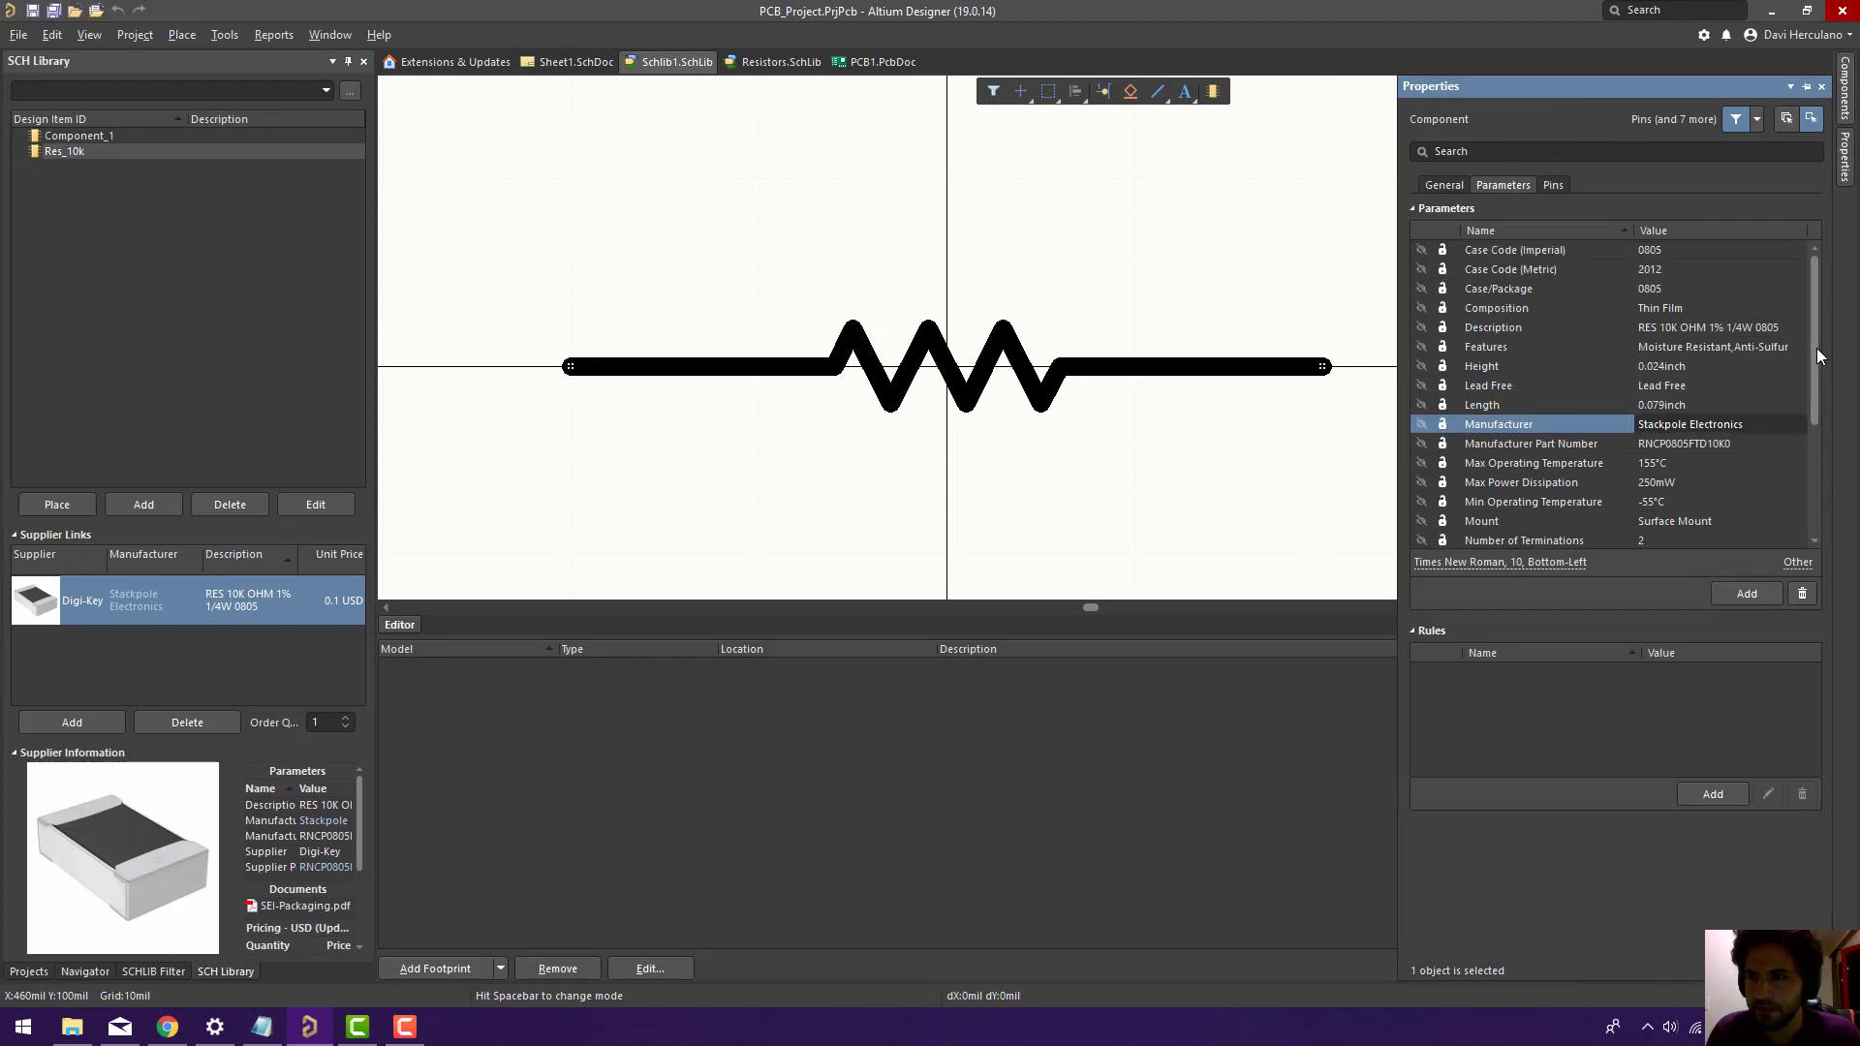
{"action": "mouse_move", "coordinate": [1816, 347]}
{"action": "left_mouse_down"}
{"action": "mouse_move", "coordinate": [1812, 398]}
{"action": "mouse_move", "coordinate": [1812, 327]}
{"action": "left_mouse_up"}
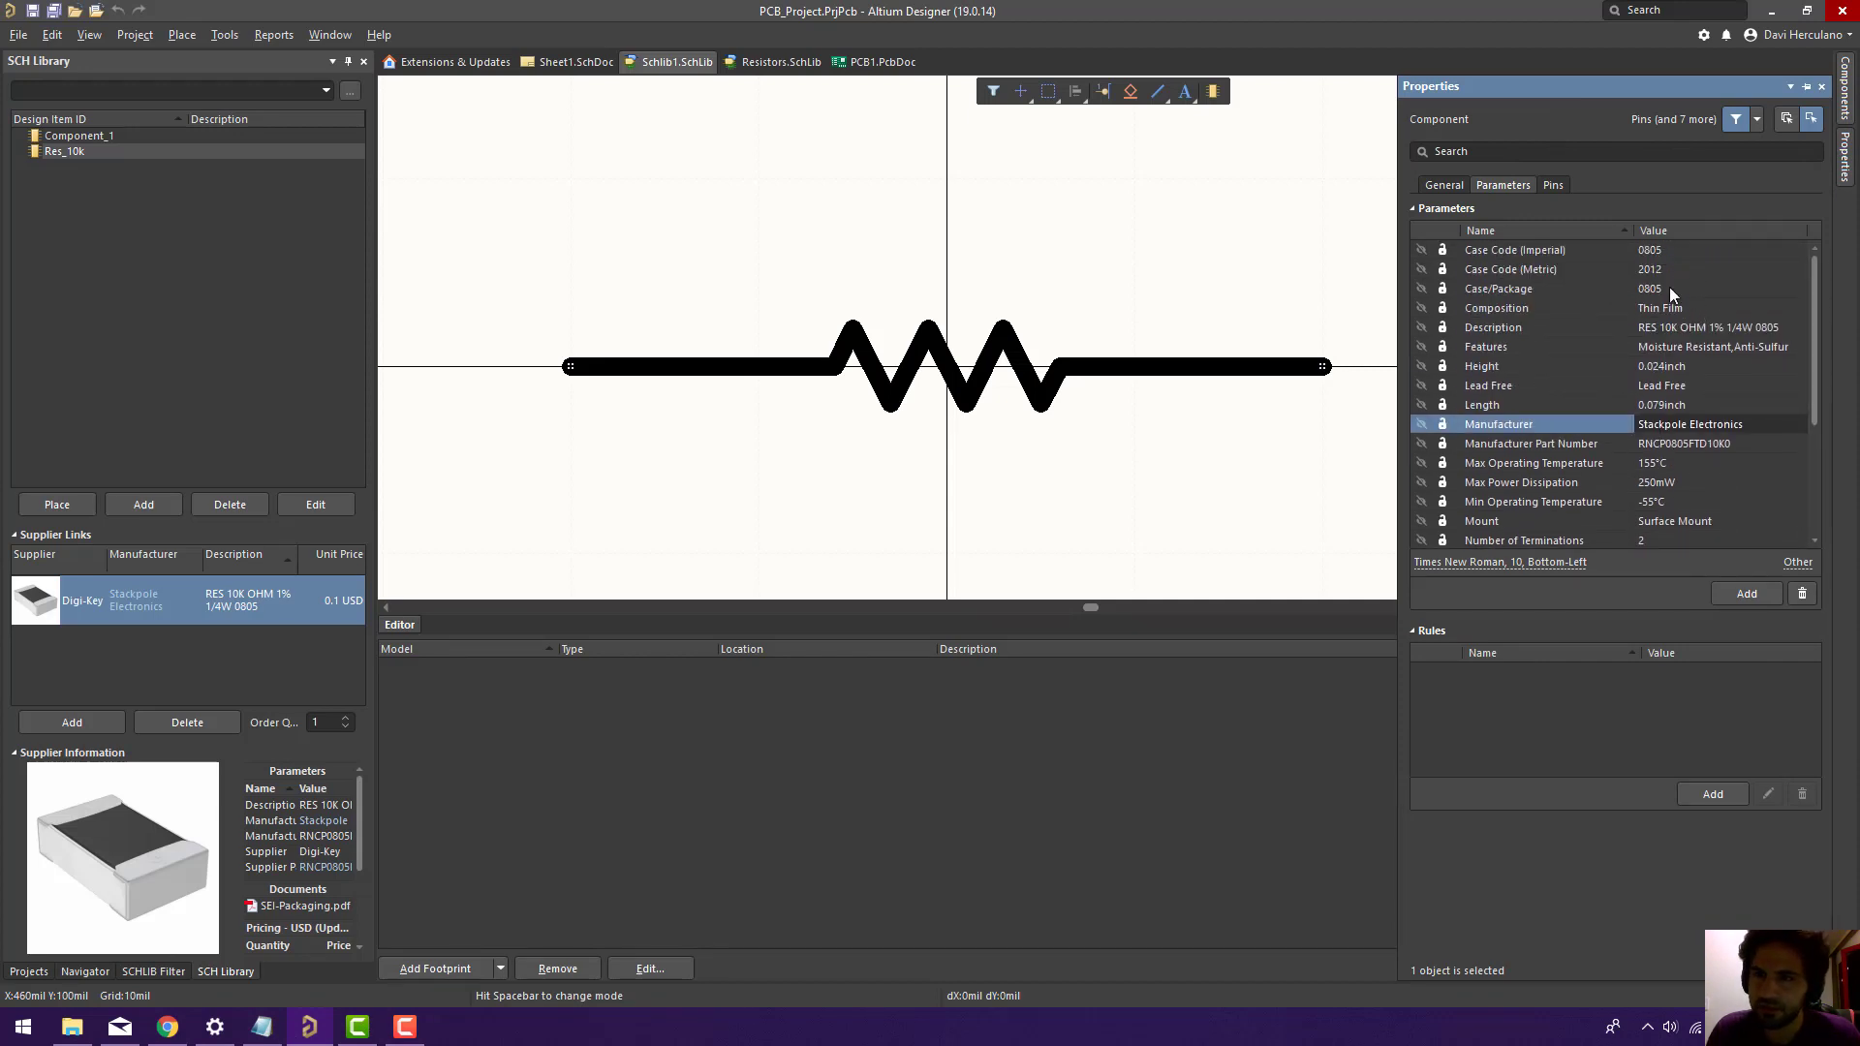
Make the Resistance parameter of Res_10k visible and bring its label into view above the resistor symbol.
{"action": "scroll", "coordinate": [1444, 387], "scroll_direction": "down", "scroll_amount": 1}
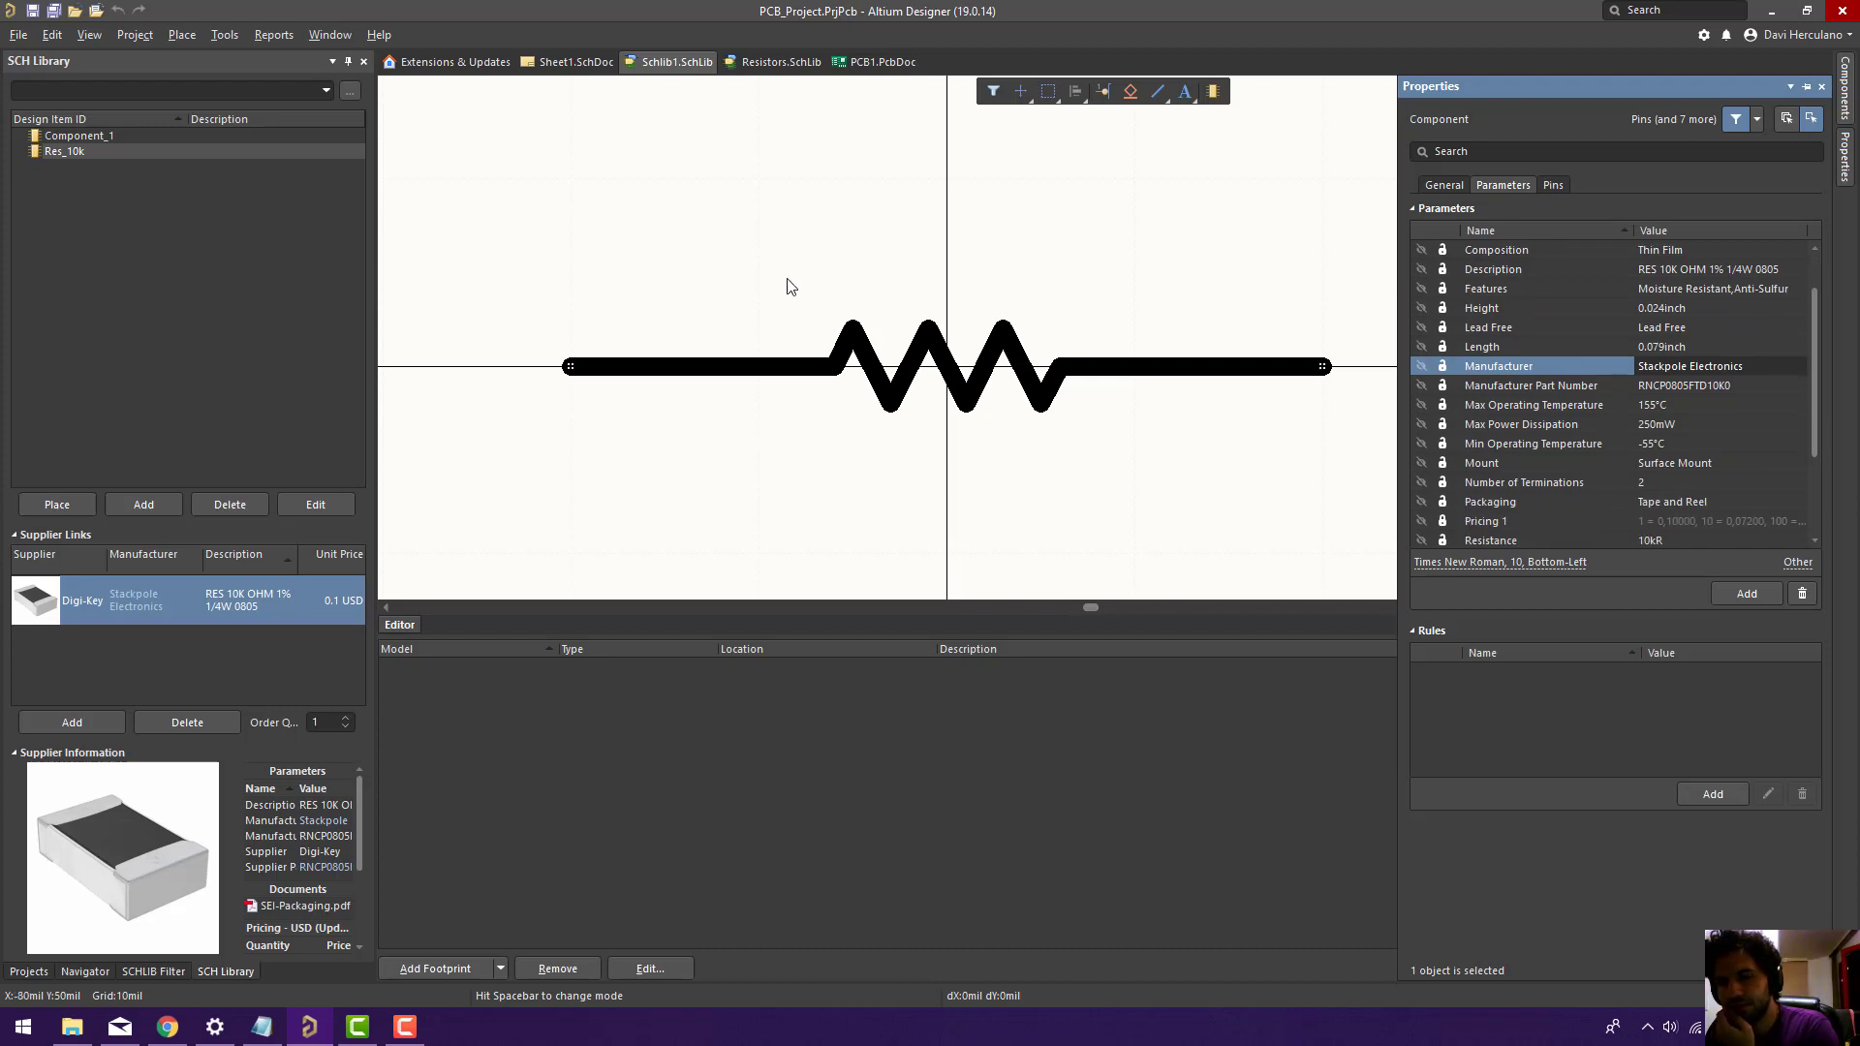
{"action": "scroll", "coordinate": [1549, 475], "scroll_direction": "down", "scroll_amount": 1}
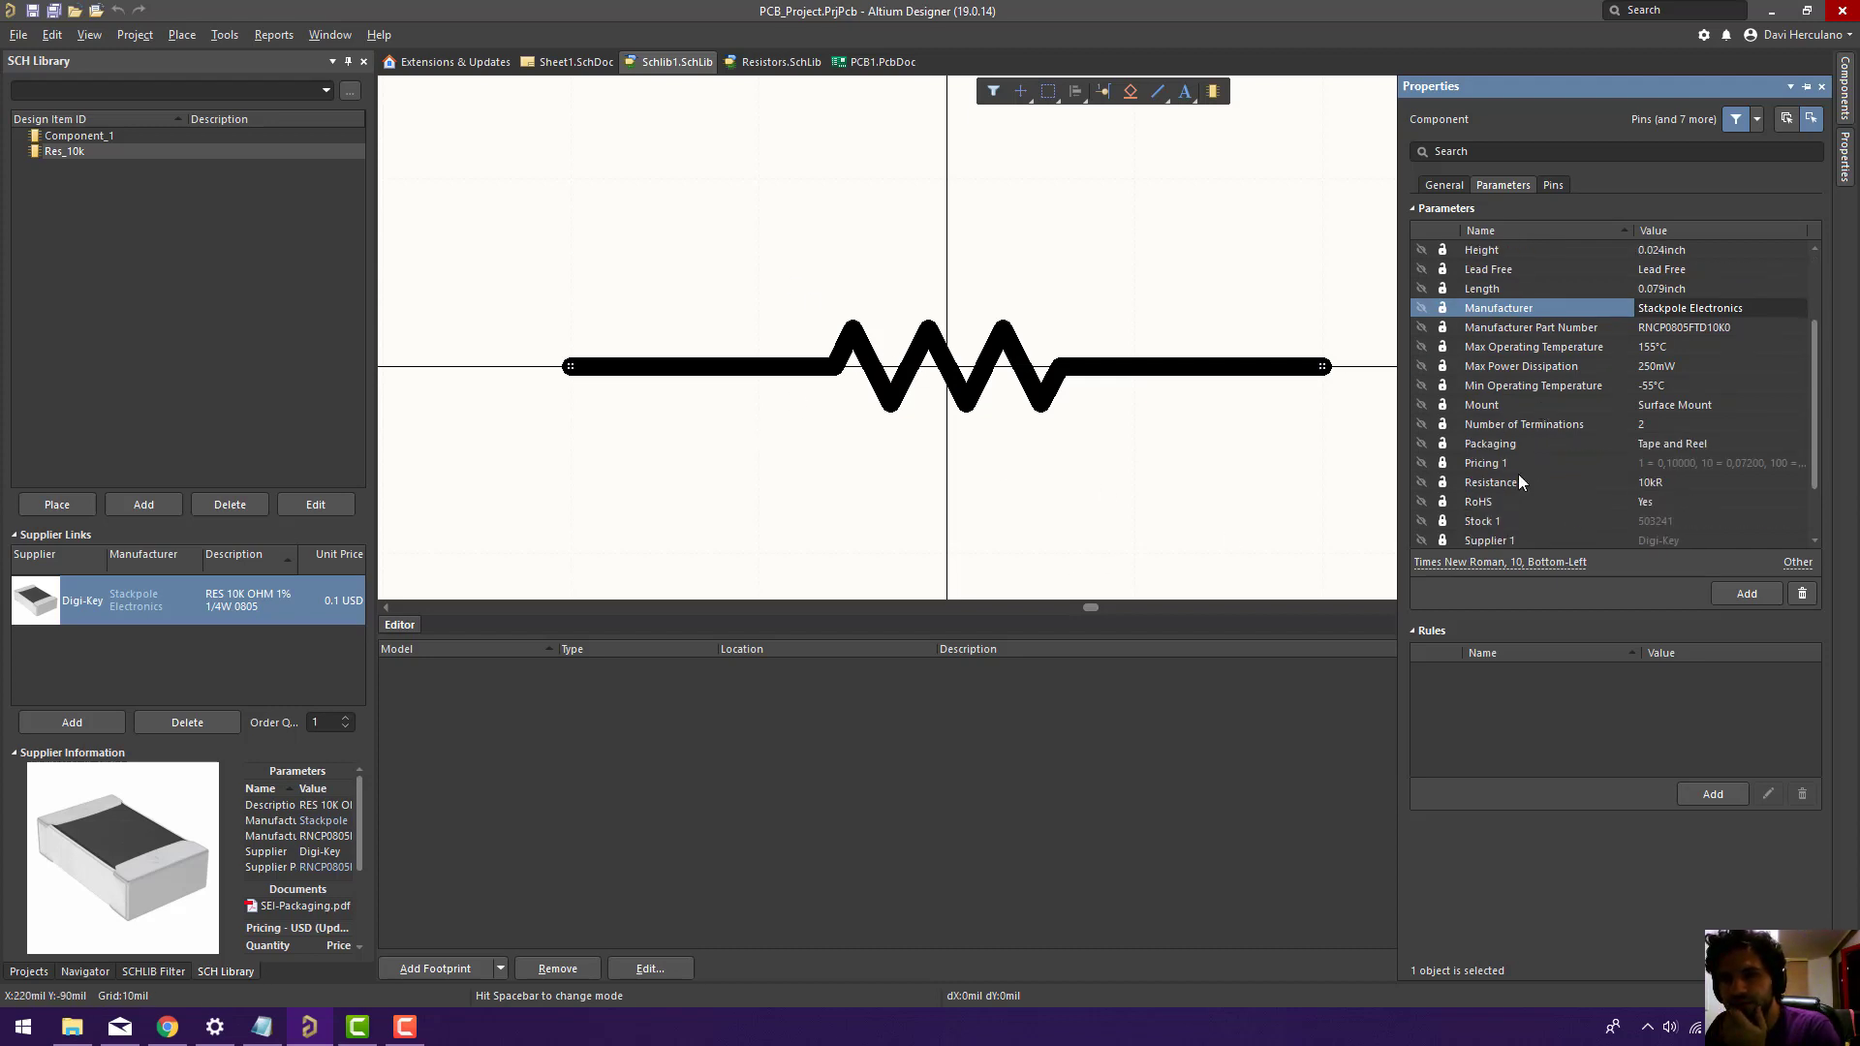
{"action": "scroll", "coordinate": [1521, 472], "scroll_direction": "down", "scroll_amount": 1}
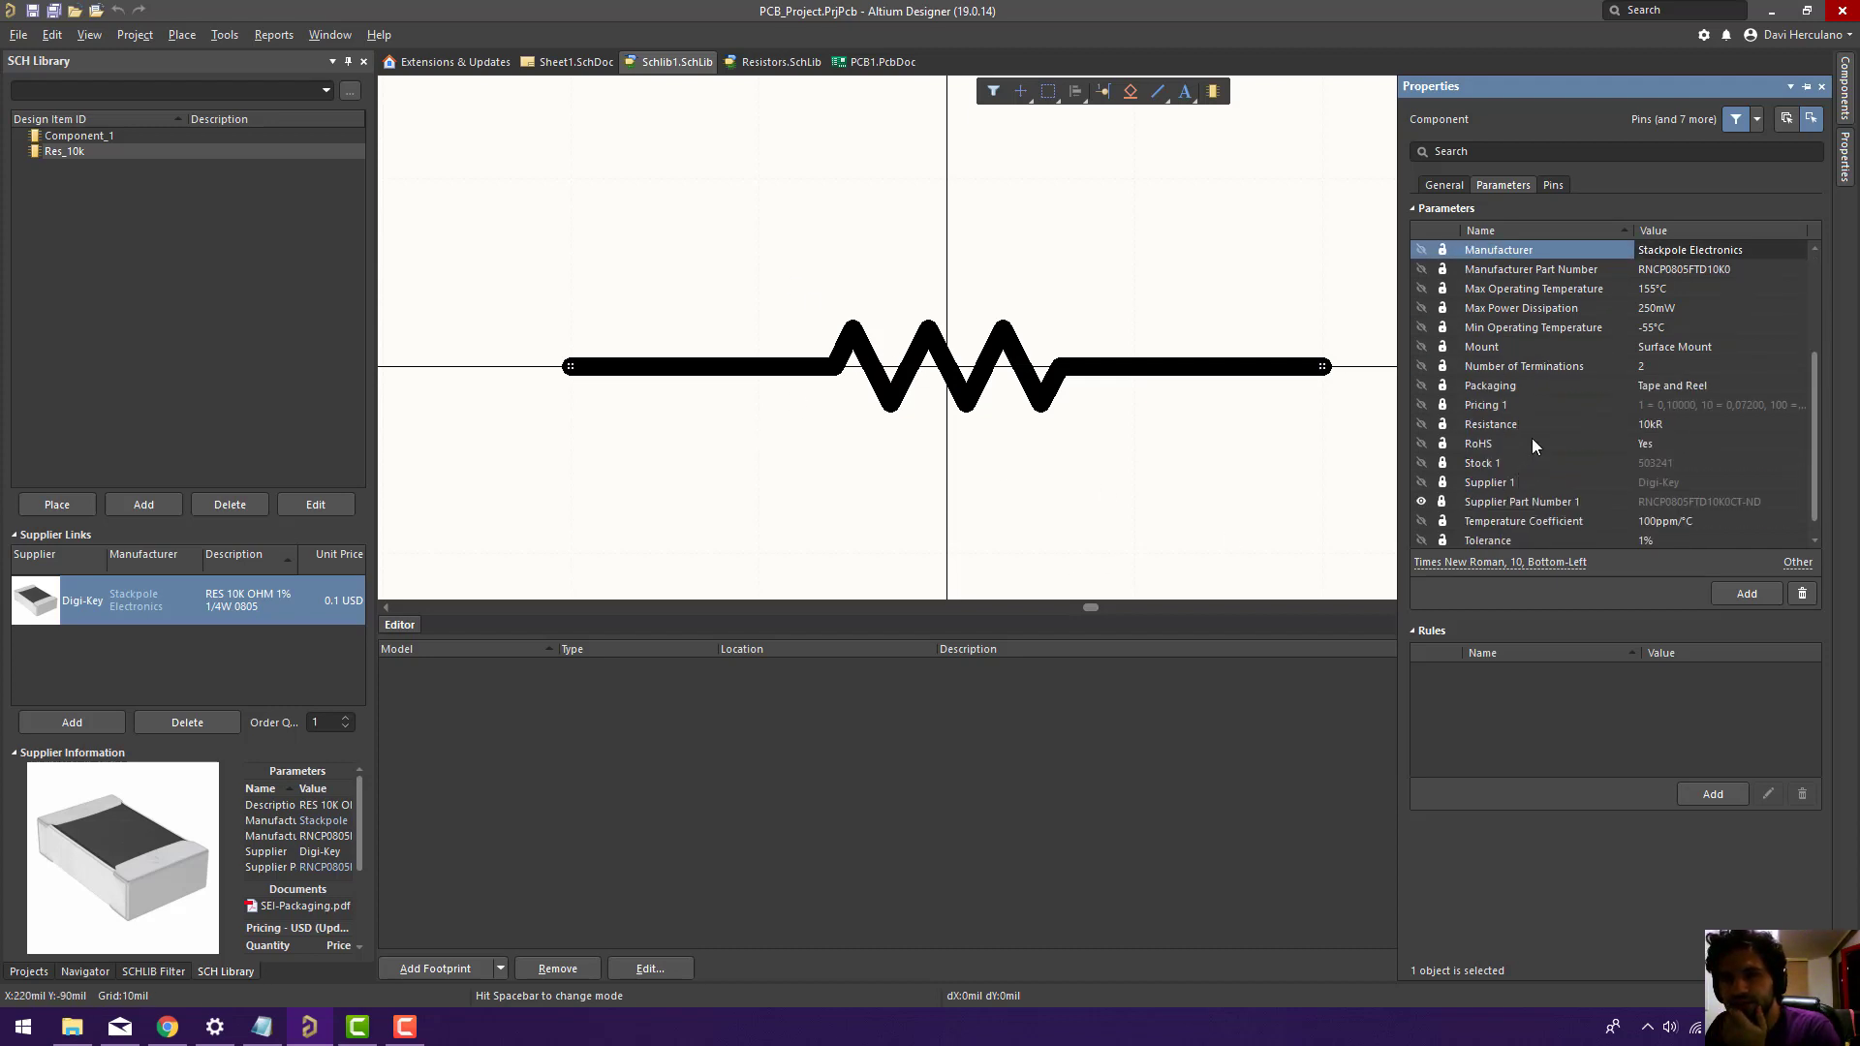
{"action": "left_click", "coordinate": [1420, 427]}
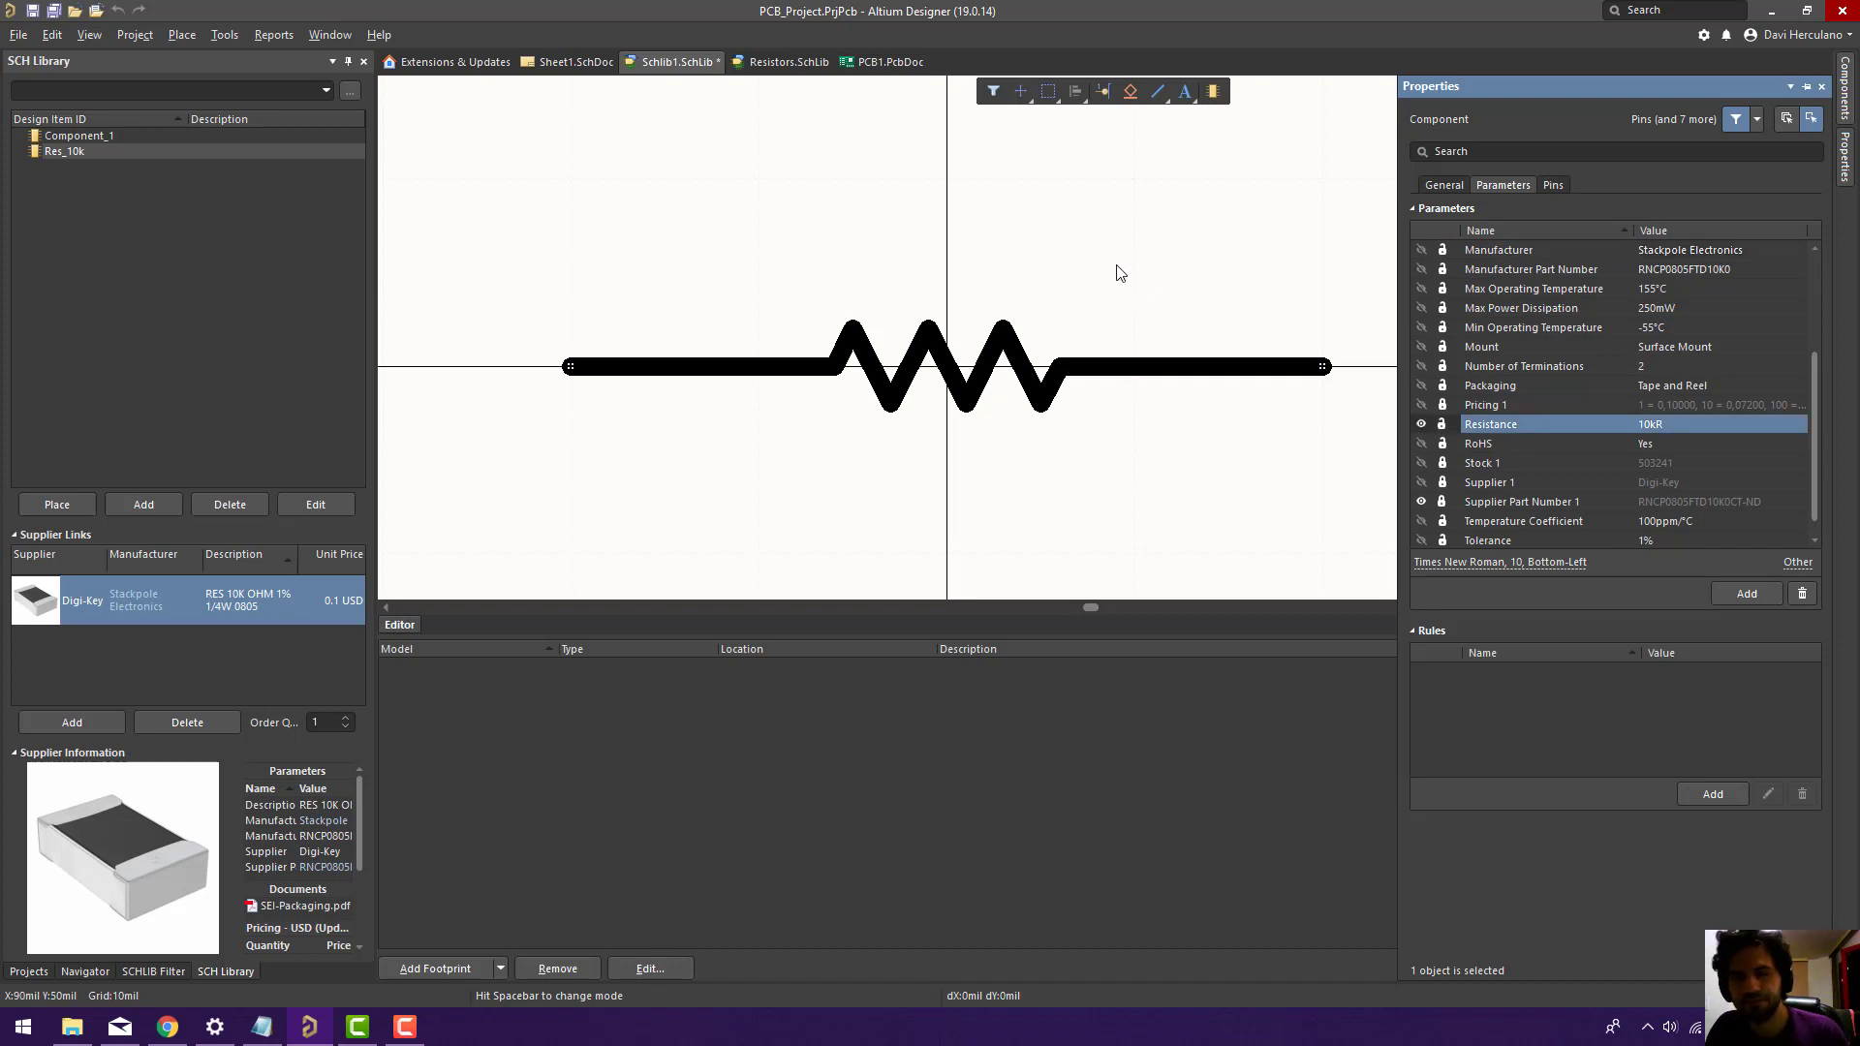
{"action": "scroll", "coordinate": [1085, 251], "scroll_direction": "down", "scroll_amount": 2, "text": "ctrl"}
{"action": "right_click_drag", "start_coordinate": [1076, 241], "coordinate": [922, 415]}
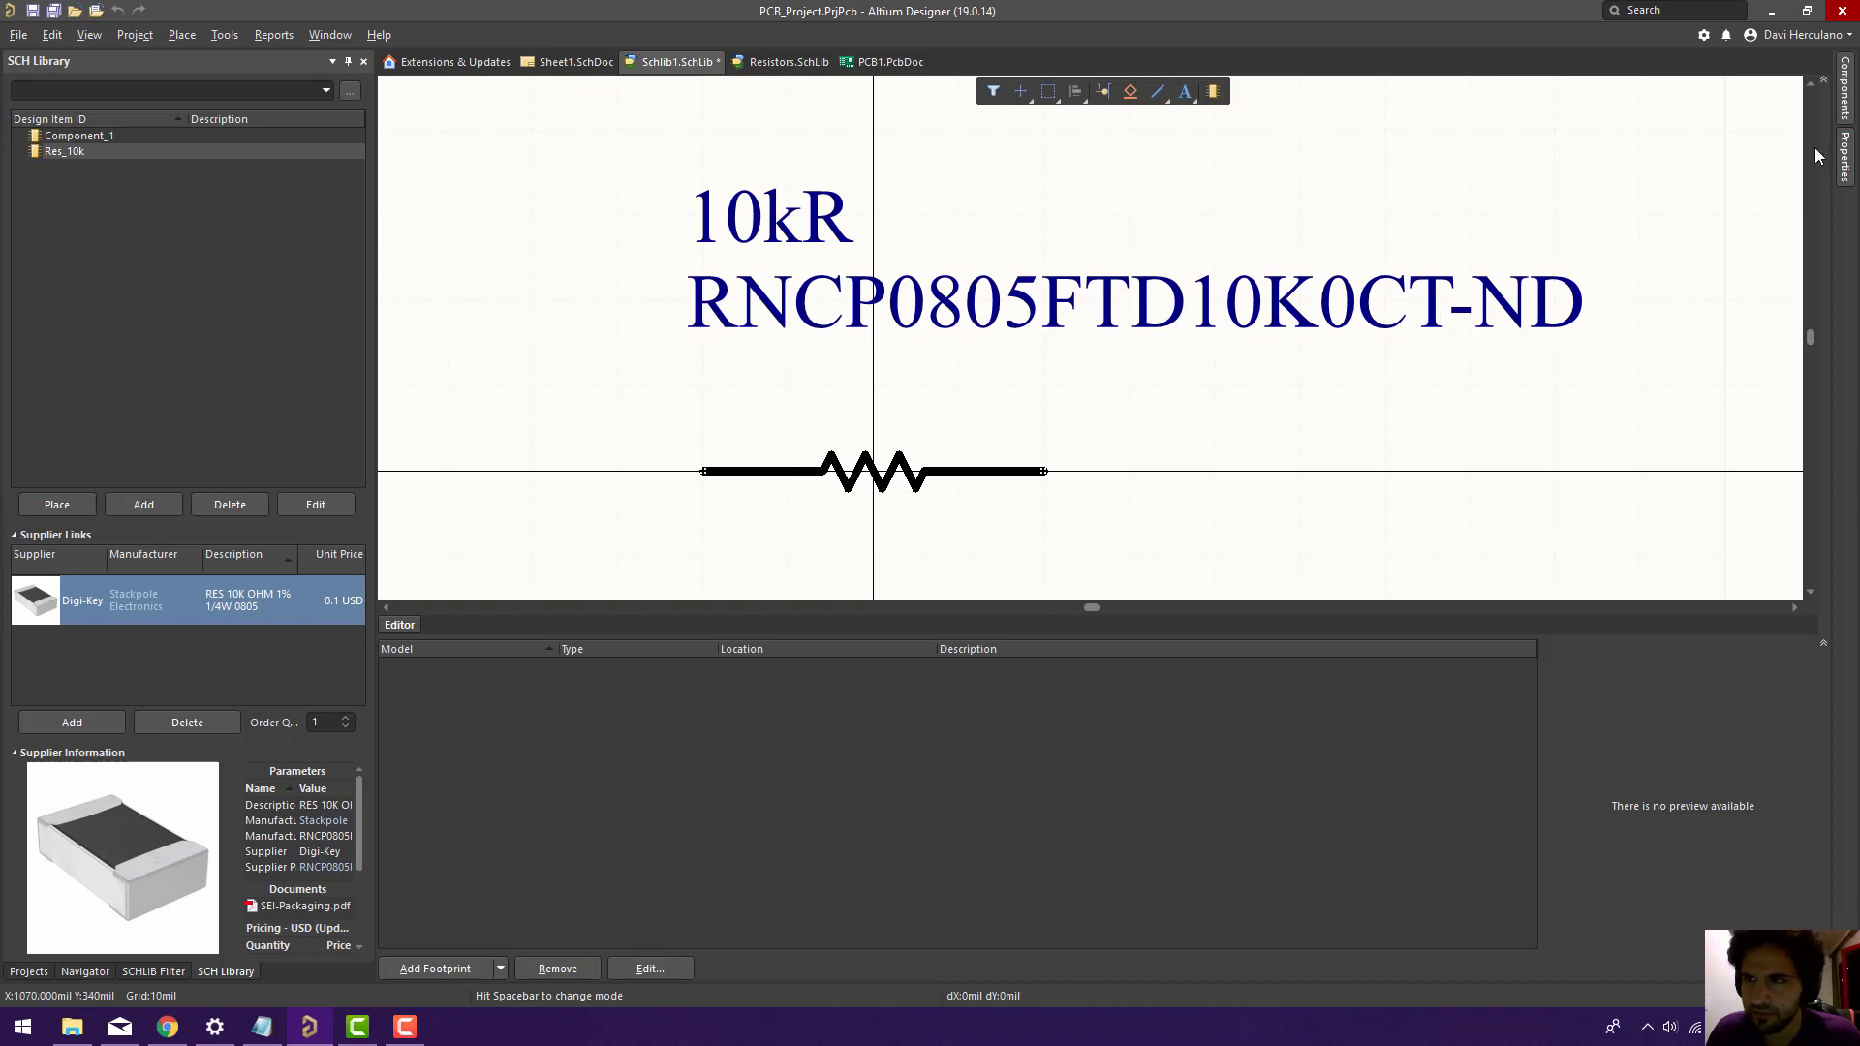
Hide the Supplier Part Number 1 parameter of Res_10k and set the Resistance value to 10k.
{"action": "mouse_move", "coordinate": [1843, 153]}
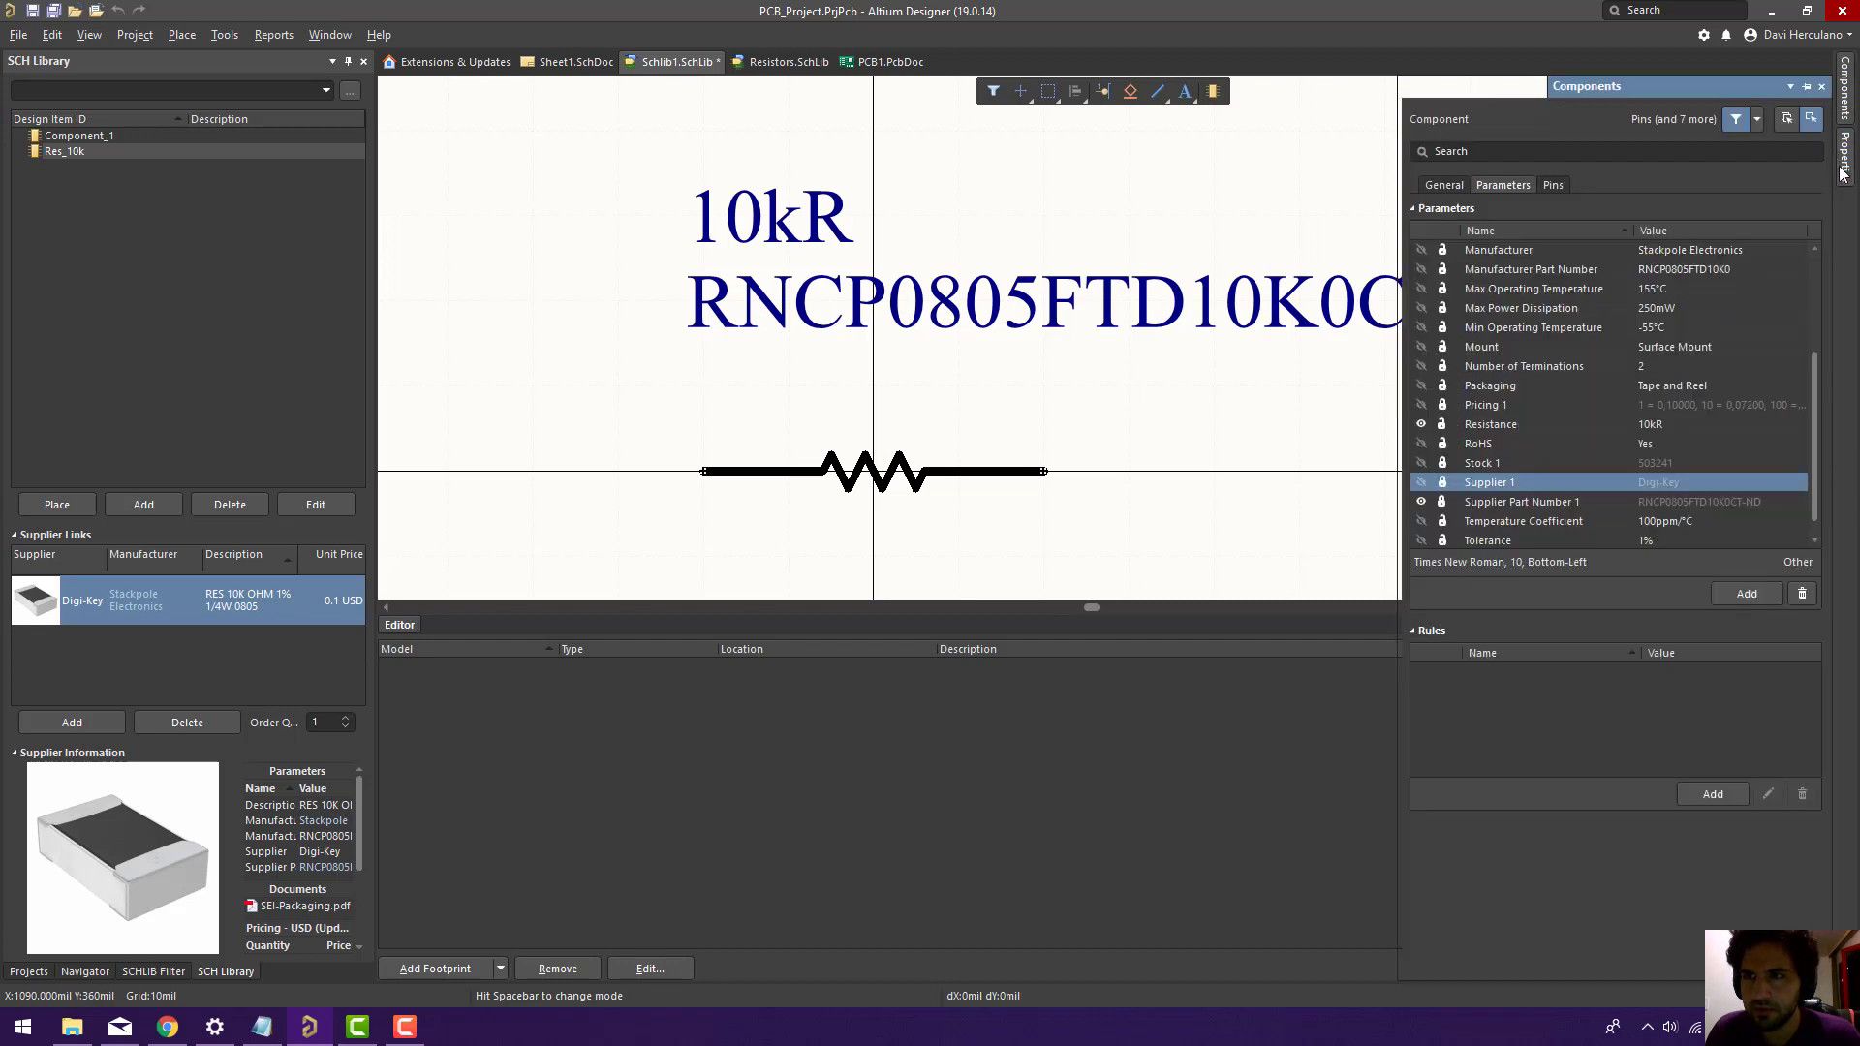
{"action": "left_click", "coordinate": [1421, 502]}
{"action": "left_click", "coordinate": [1682, 427]}
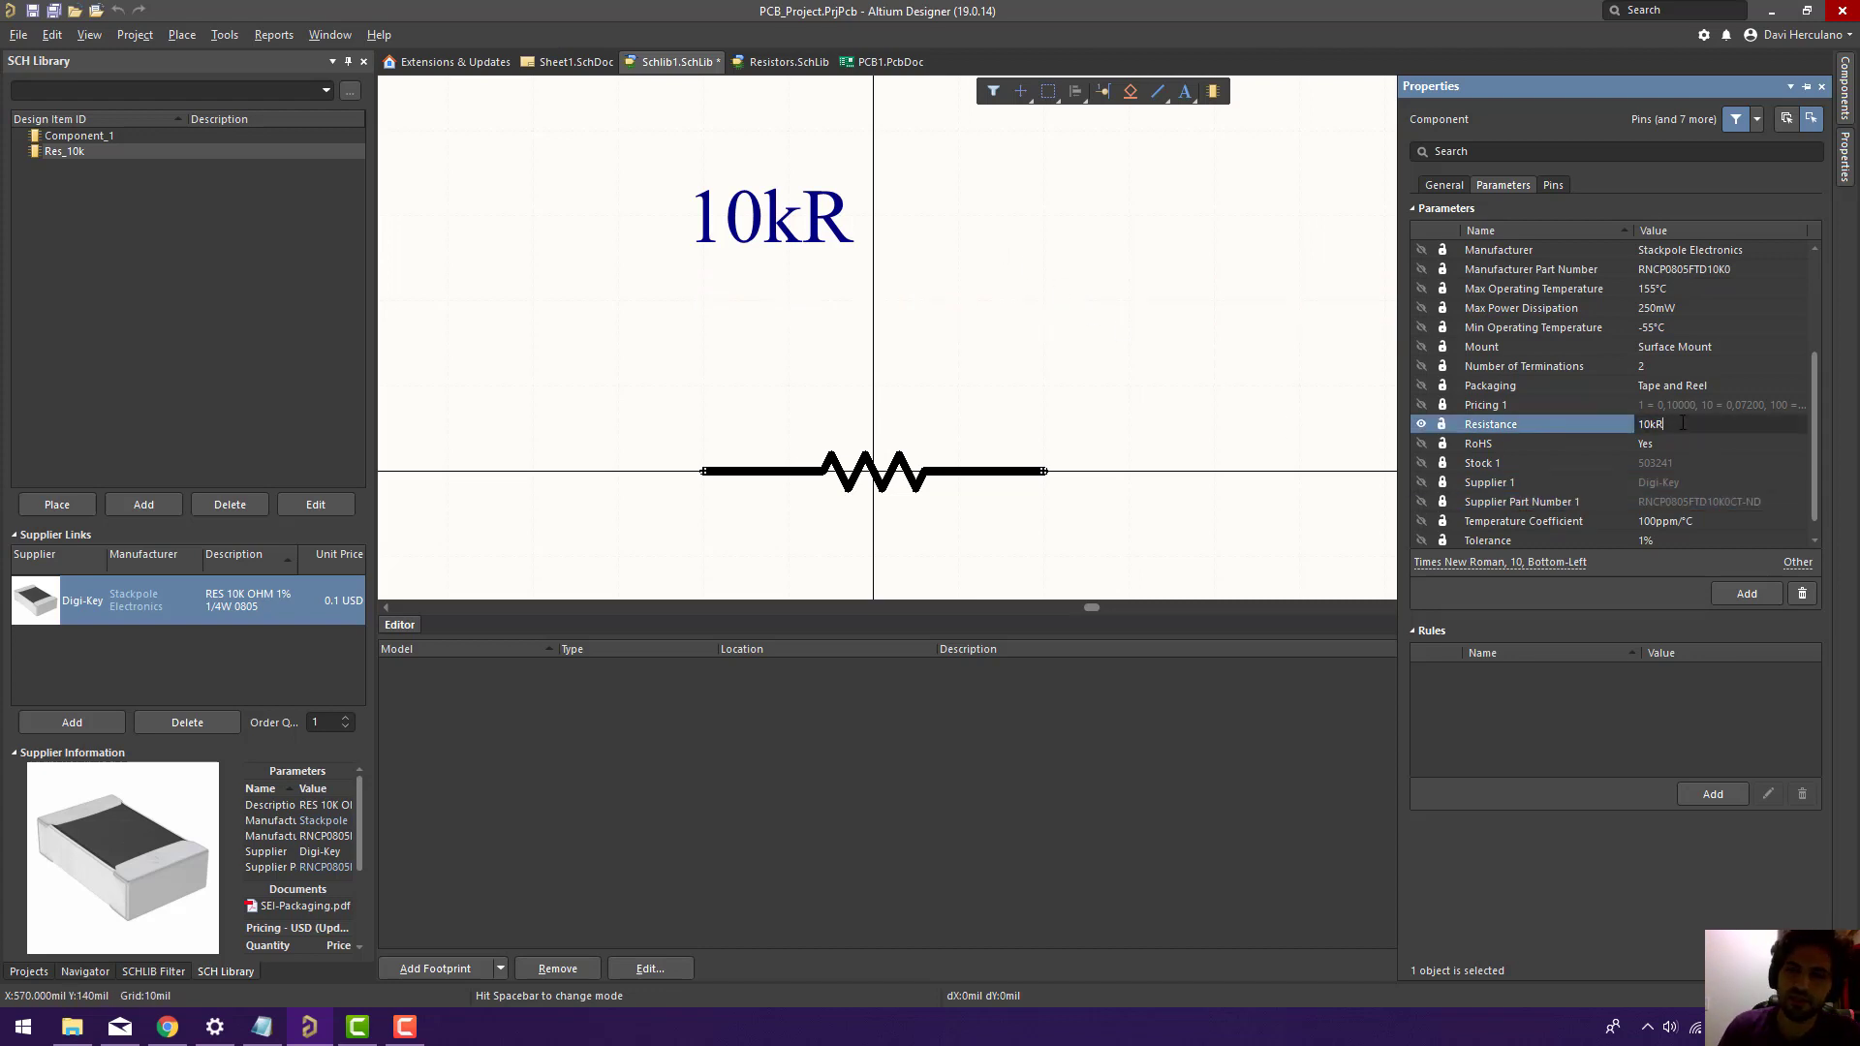
{"action": "key", "text": "BackSpace"}
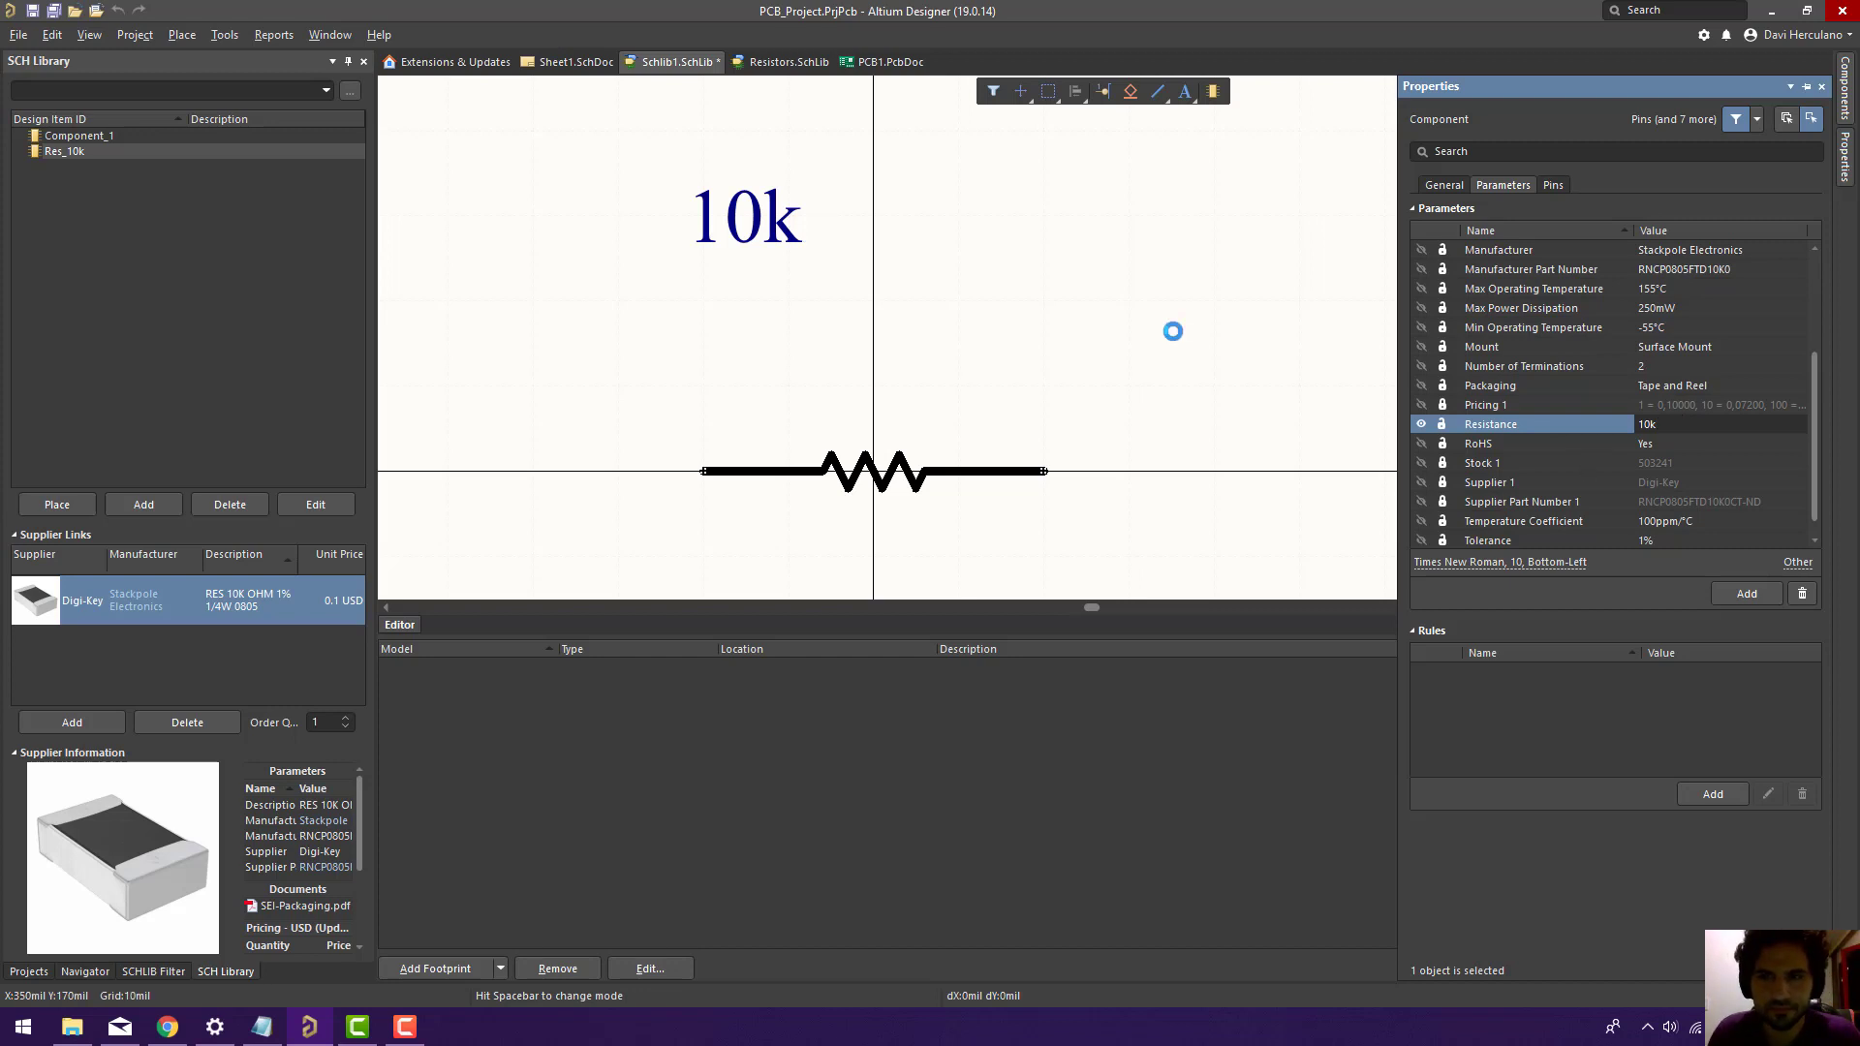
Move the 10k label just below the resistor symbol and save the schematic library.
{"action": "left_click_drag", "start_coordinate": [754, 239], "coordinate": [949, 566]}
{"action": "right_click_drag", "start_coordinate": [994, 356], "coordinate": [1079, 333]}
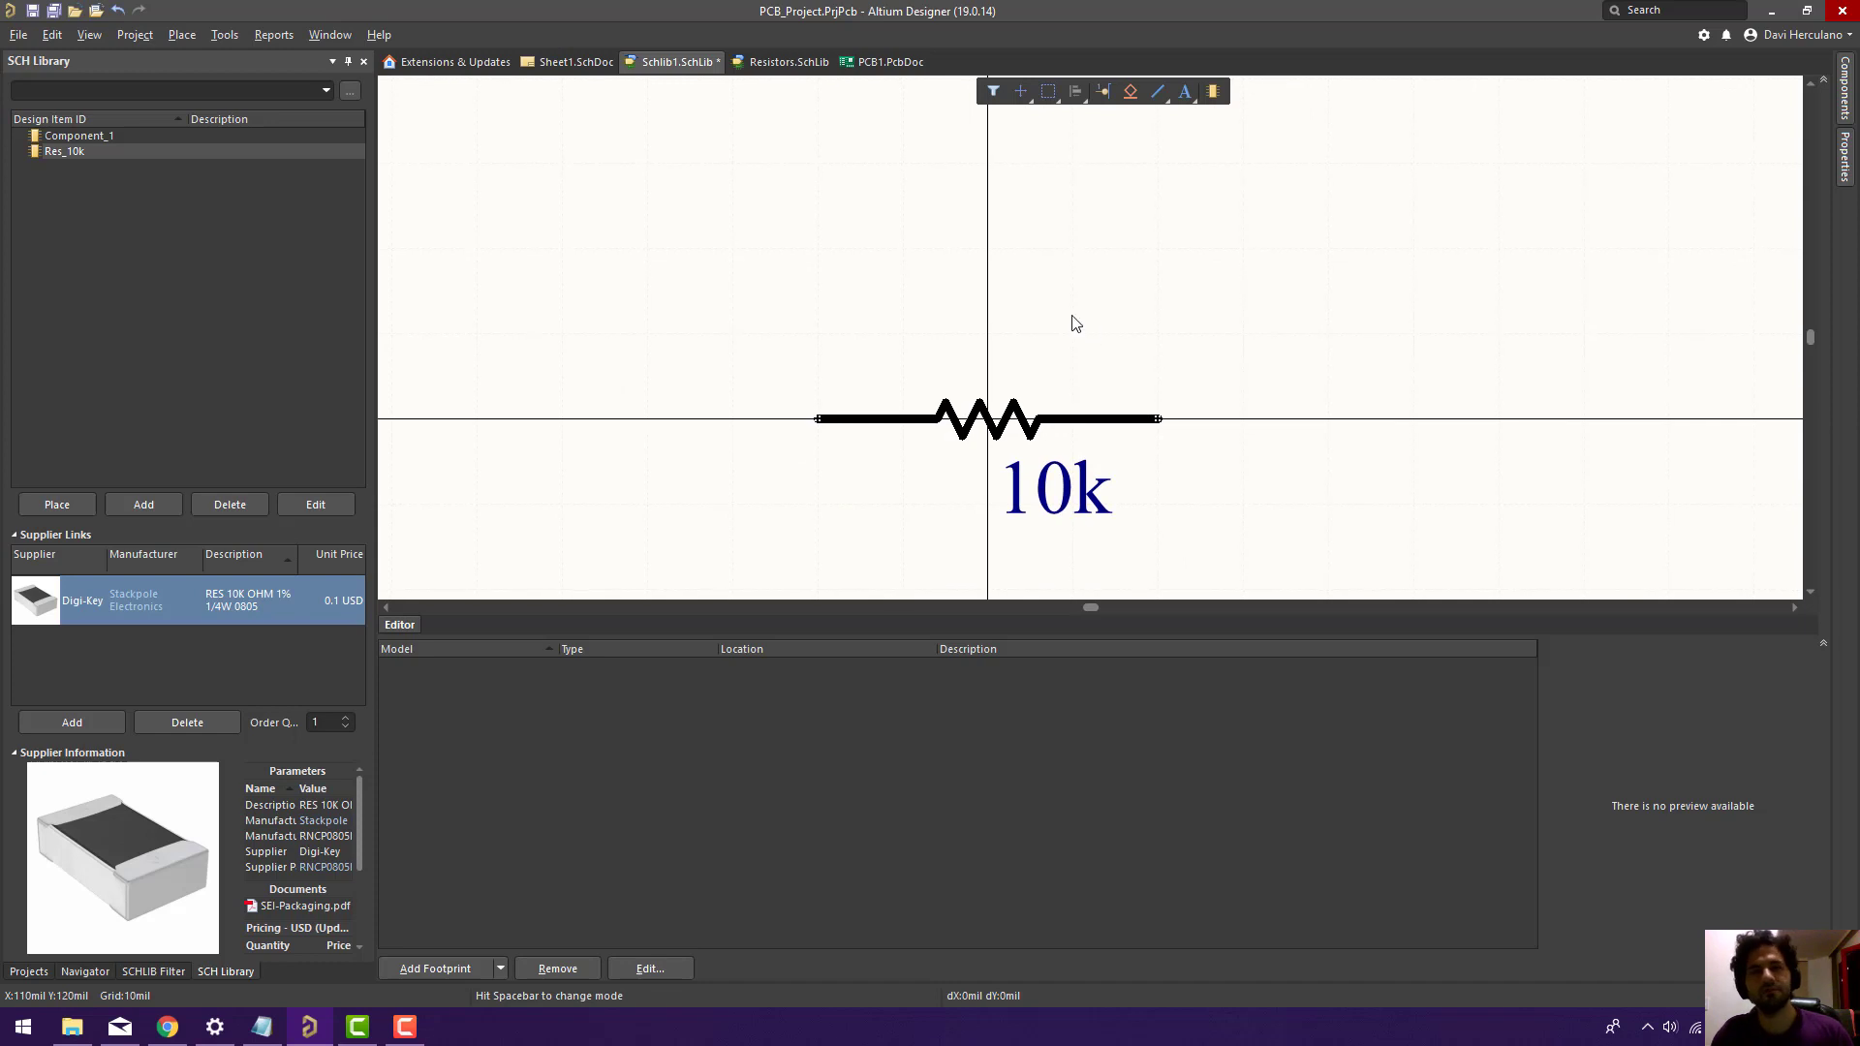
{"action": "key", "text": "ctrl+s"}
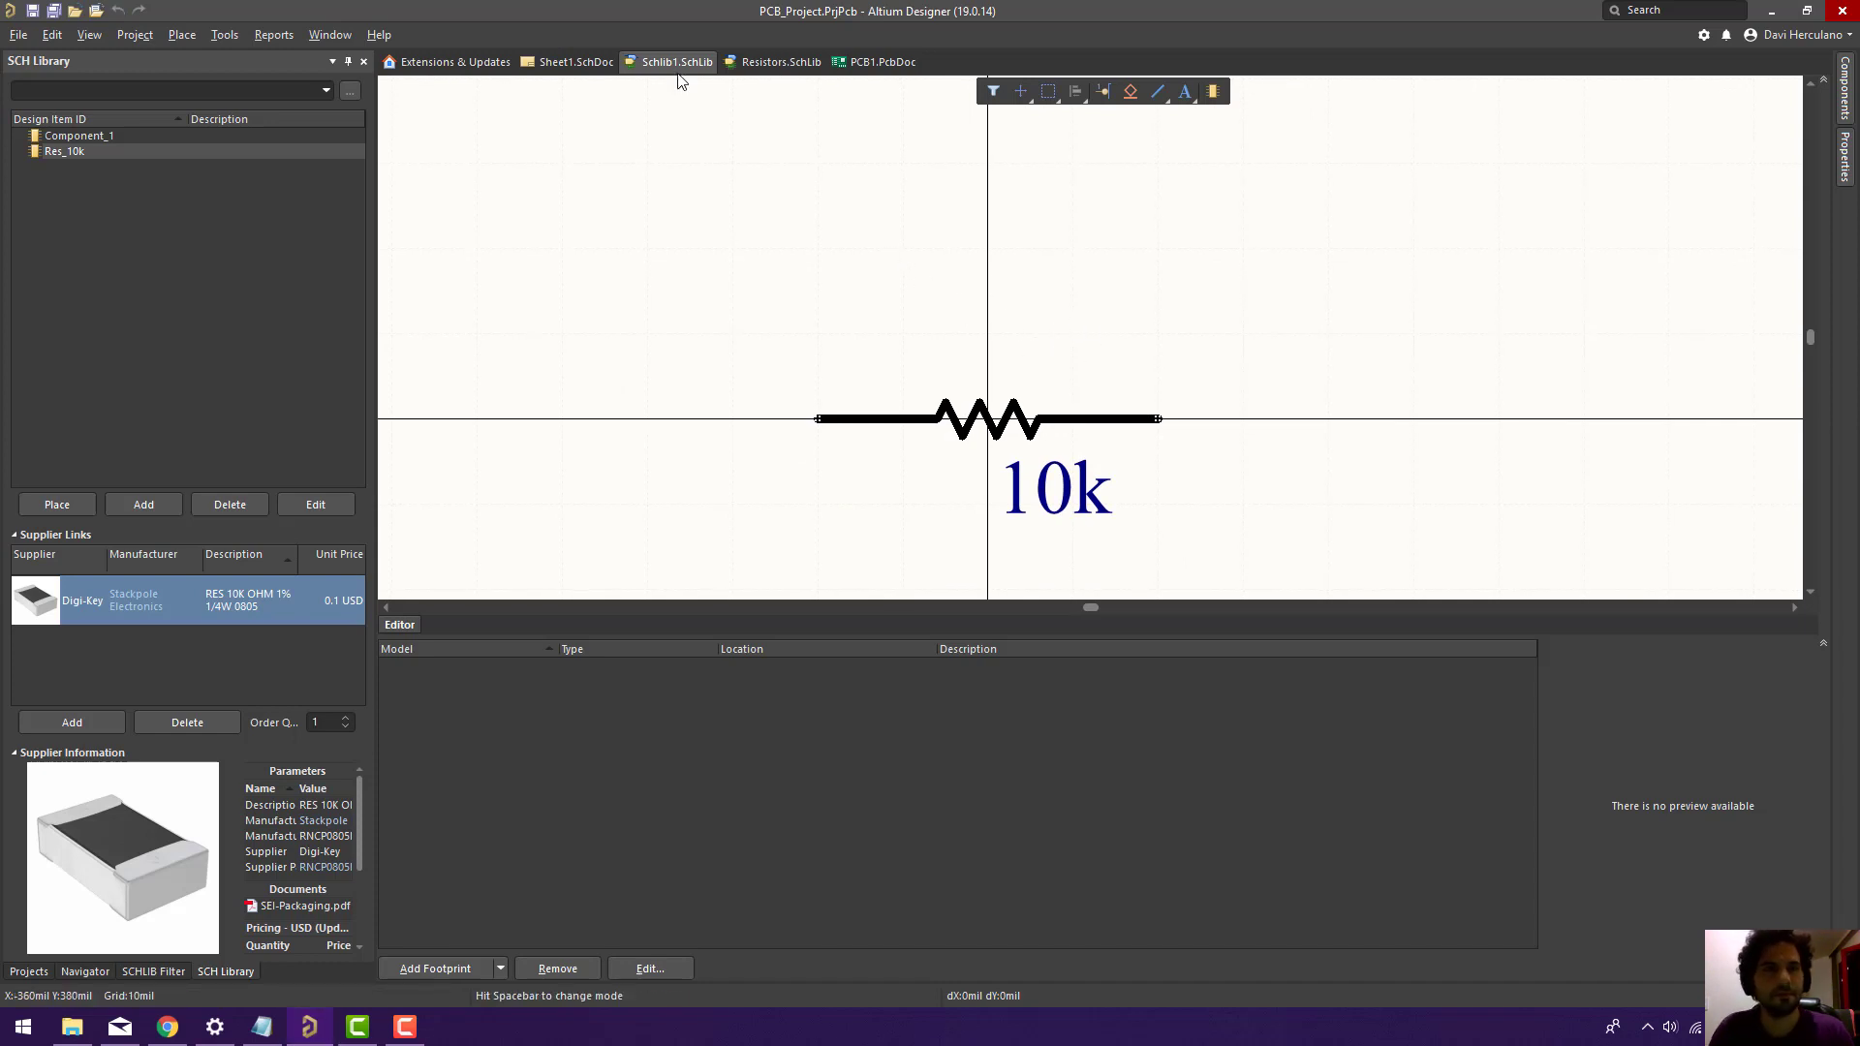
Place Res_10k from the Schlib1.SchLib library on Sheet1.SchDoc, in the upper middle of the sheet.
{"action": "left_click", "coordinate": [574, 64]}
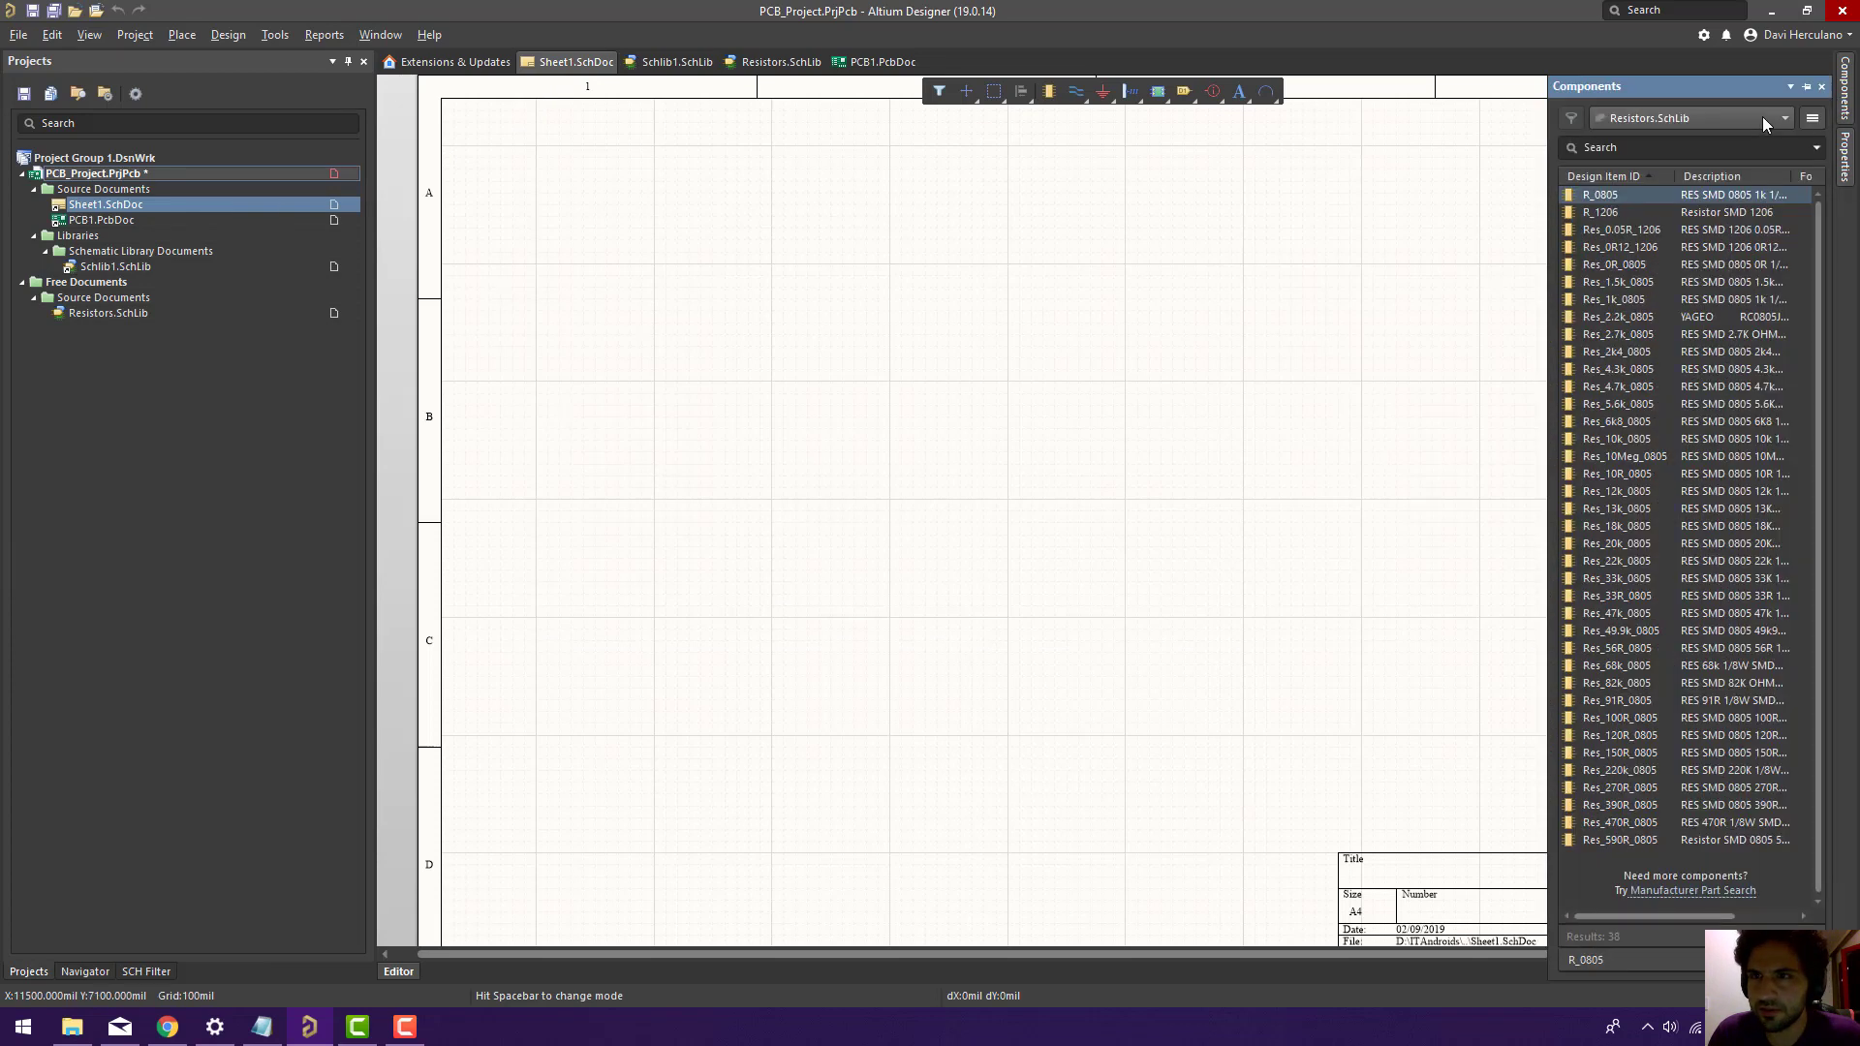
{"action": "left_click", "coordinate": [1763, 118]}
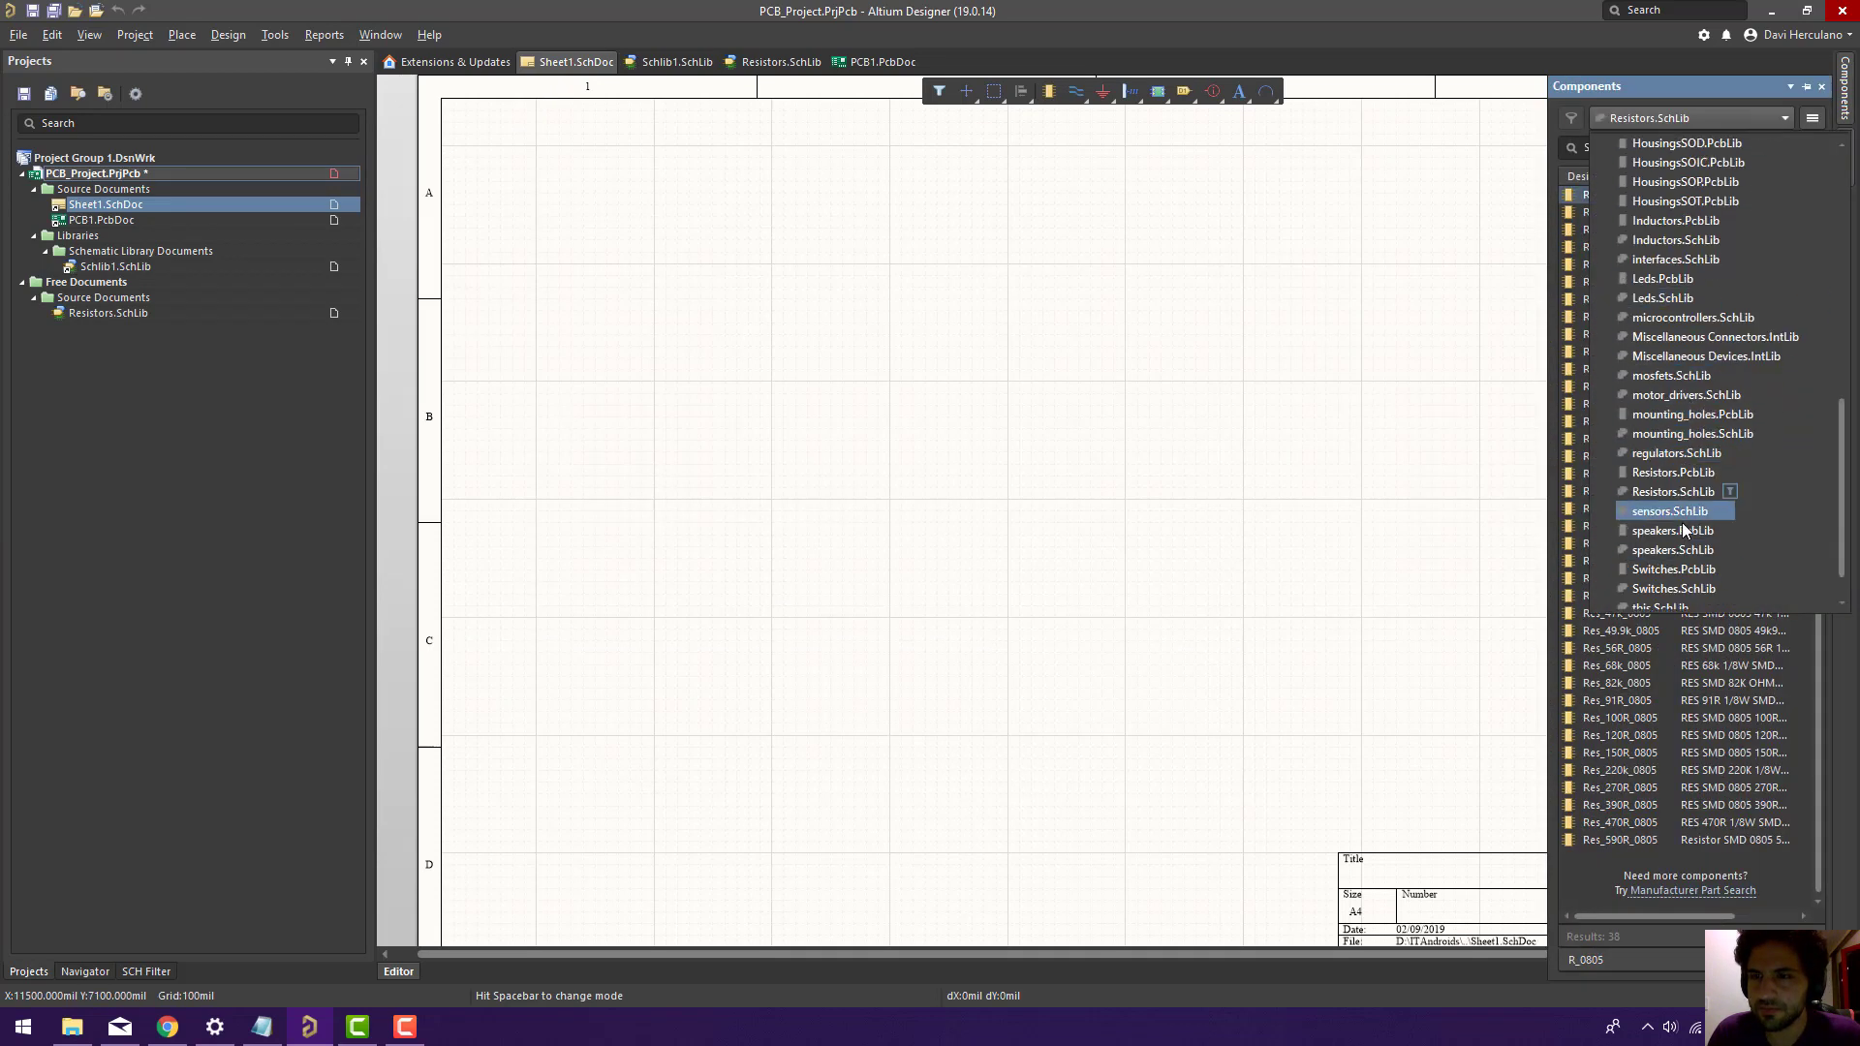
{"action": "scroll", "coordinate": [1682, 538], "scroll_direction": "down", "scroll_amount": 2}
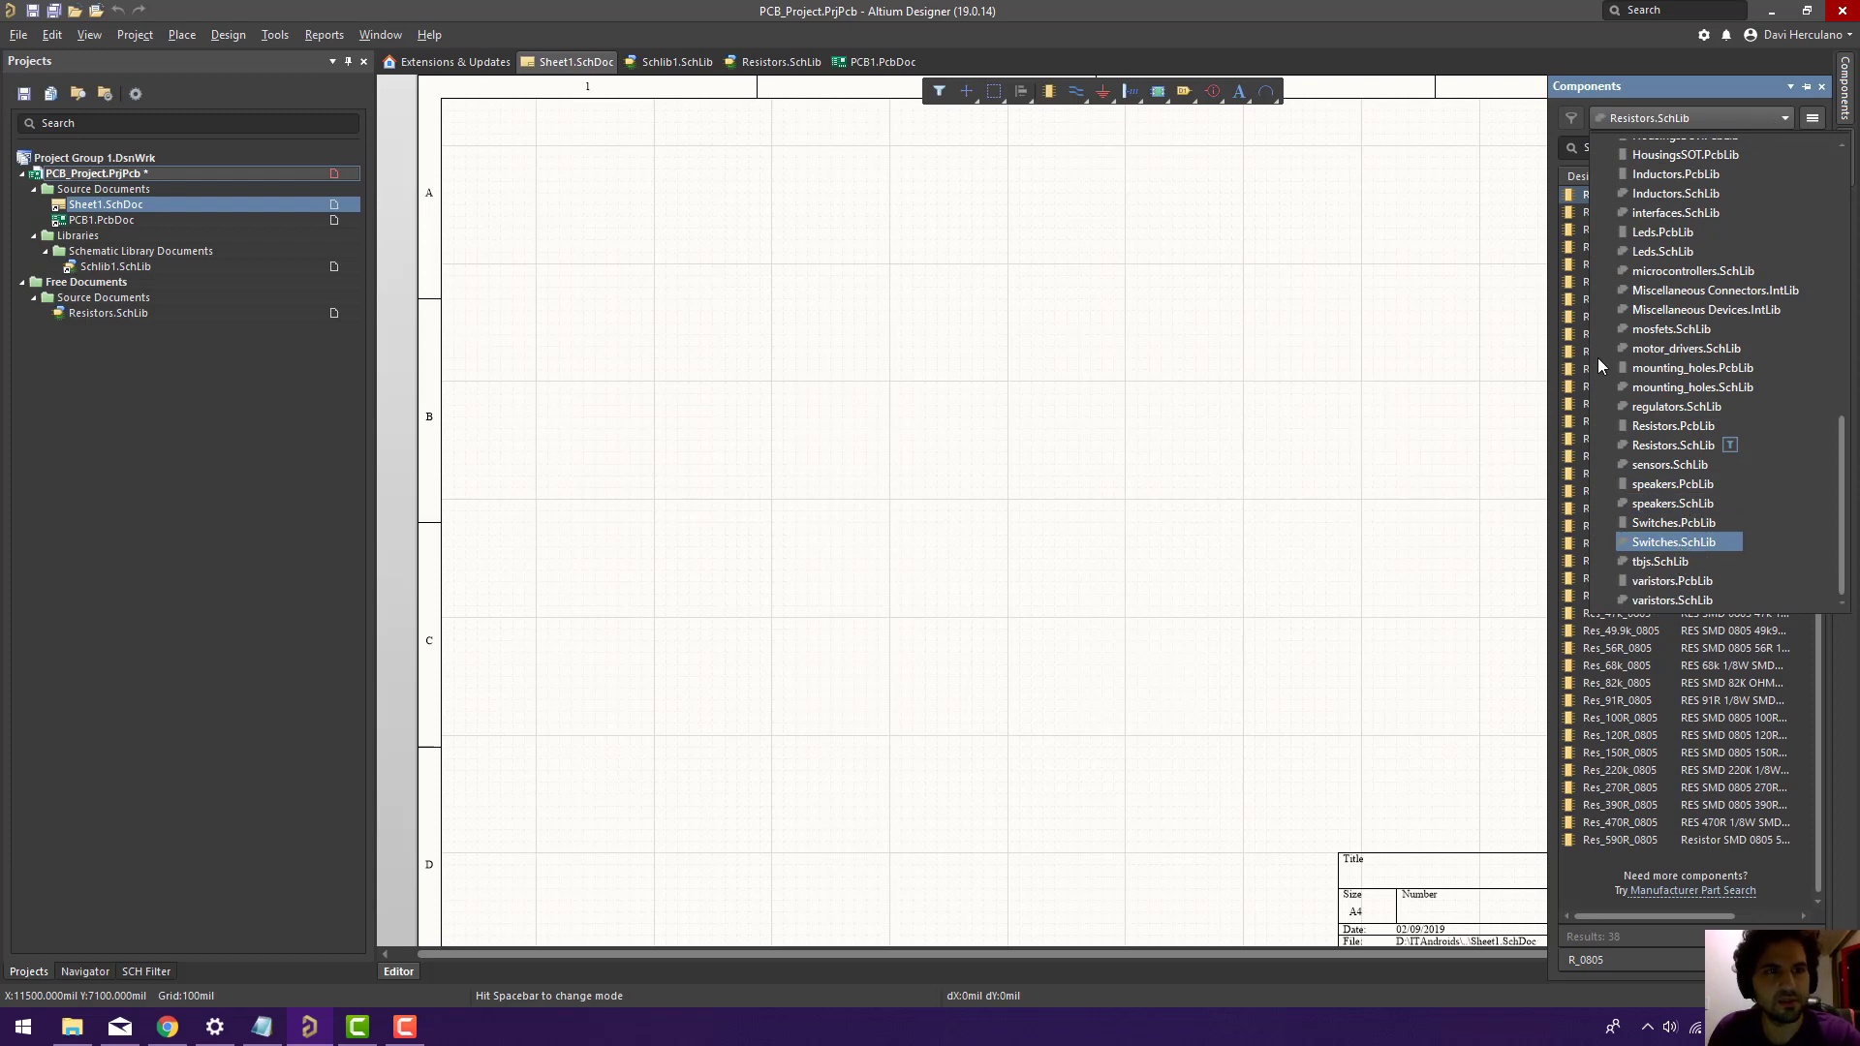
{"action": "scroll", "coordinate": [1686, 543], "scroll_direction": "up", "scroll_amount": 7}
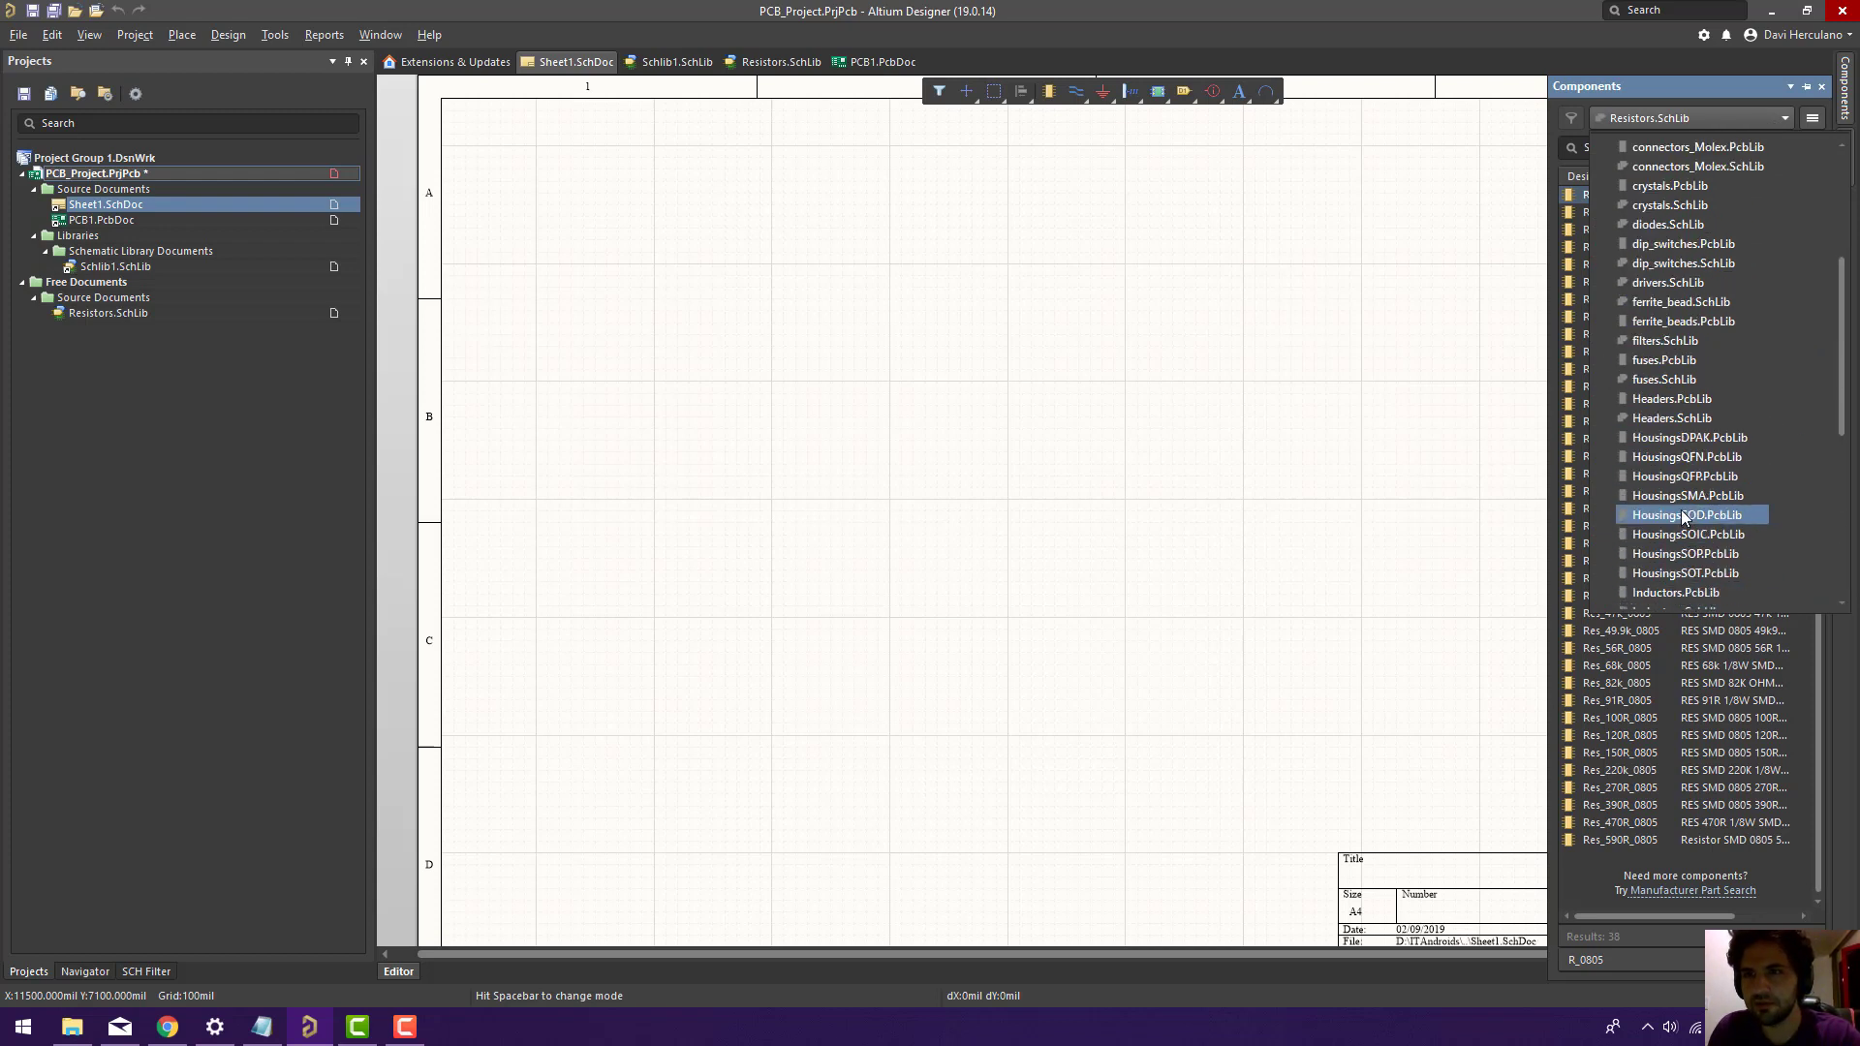
{"action": "scroll", "coordinate": [1674, 456], "scroll_direction": "up", "scroll_amount": 5}
{"action": "left_click", "coordinate": [1648, 171]}
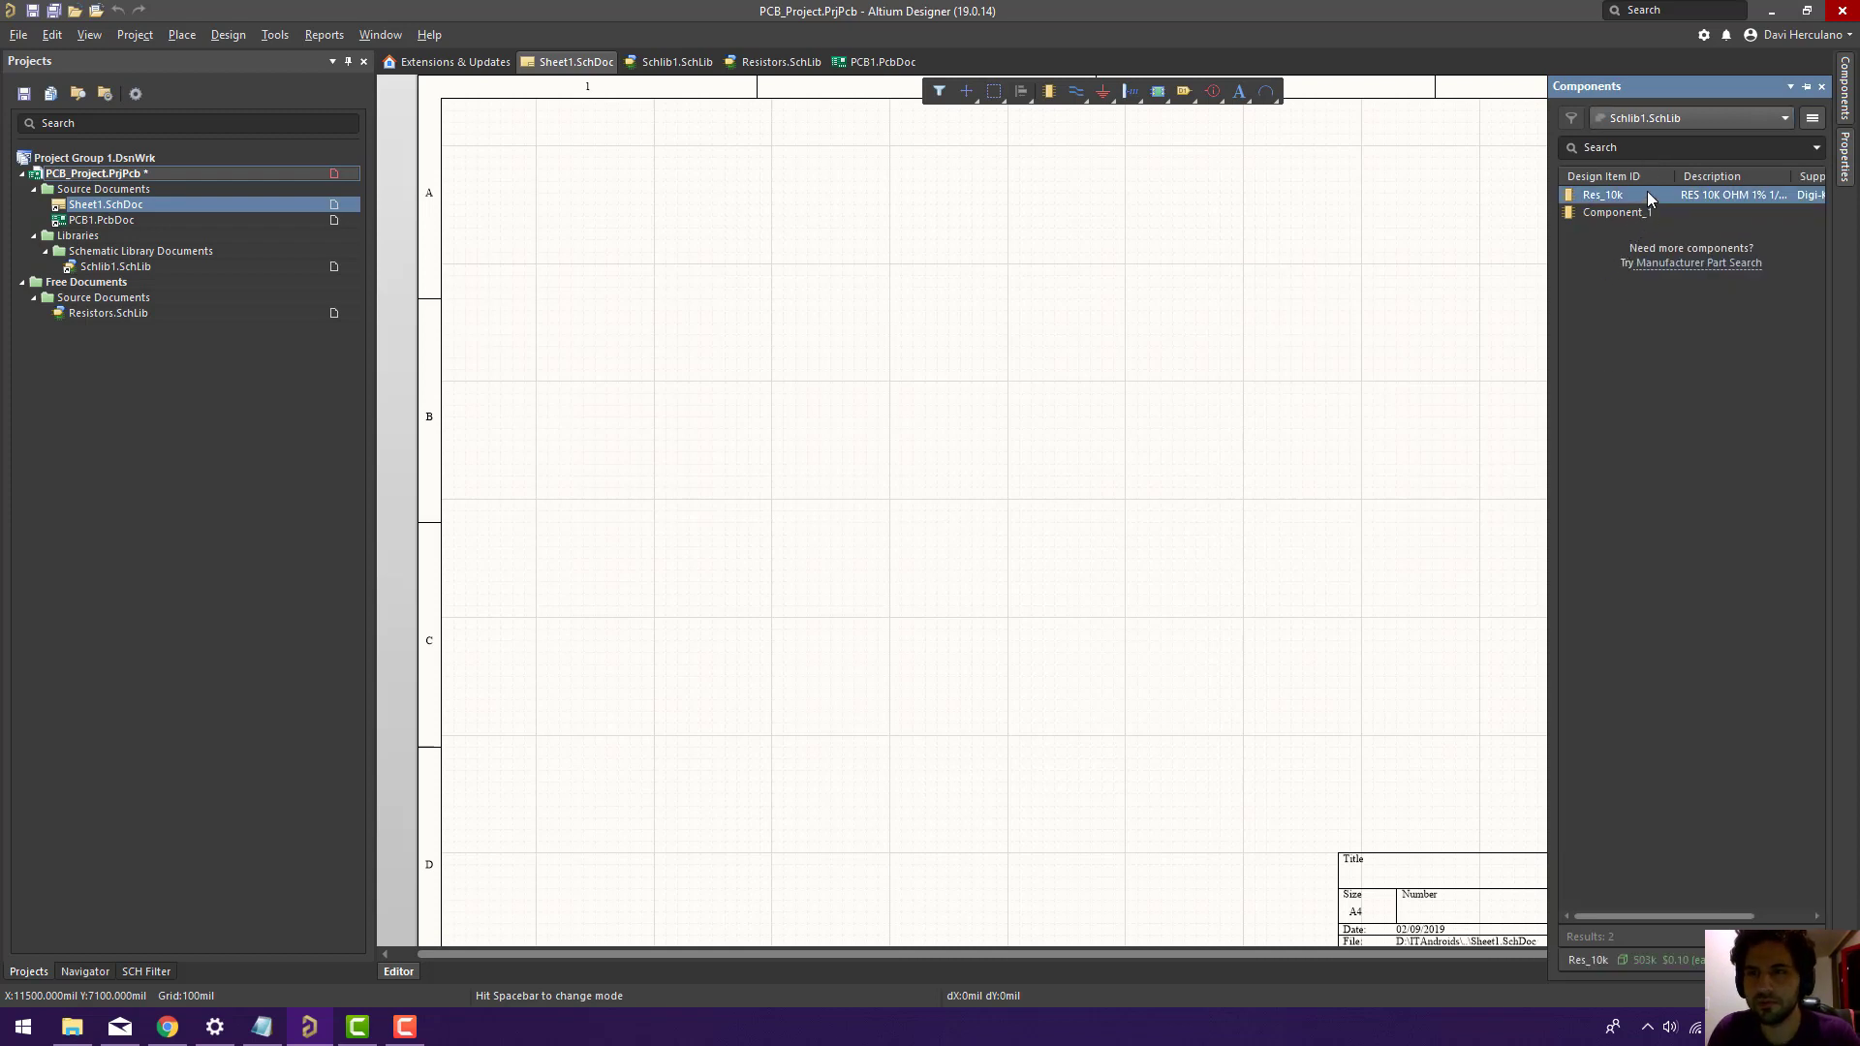
{"action": "left_click_drag", "start_coordinate": [1647, 196], "coordinate": [971, 392]}
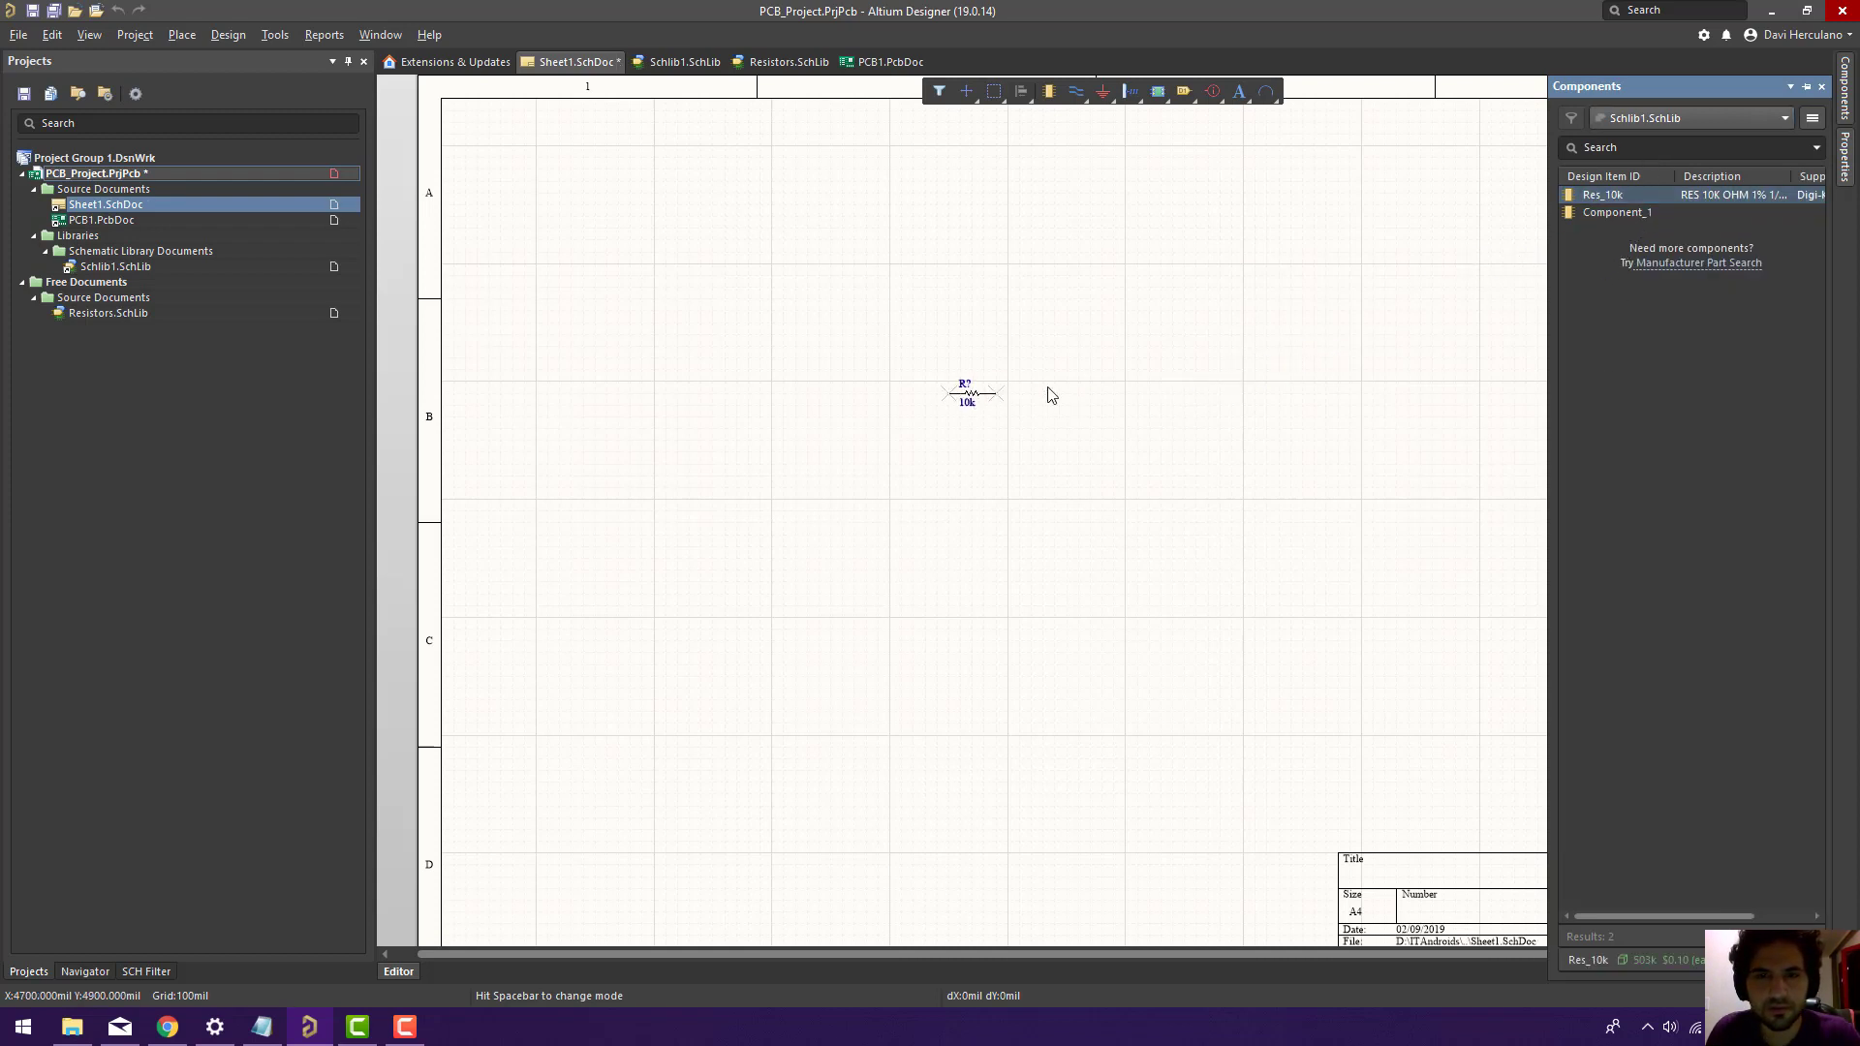
{"action": "left_click", "coordinate": [1094, 403]}
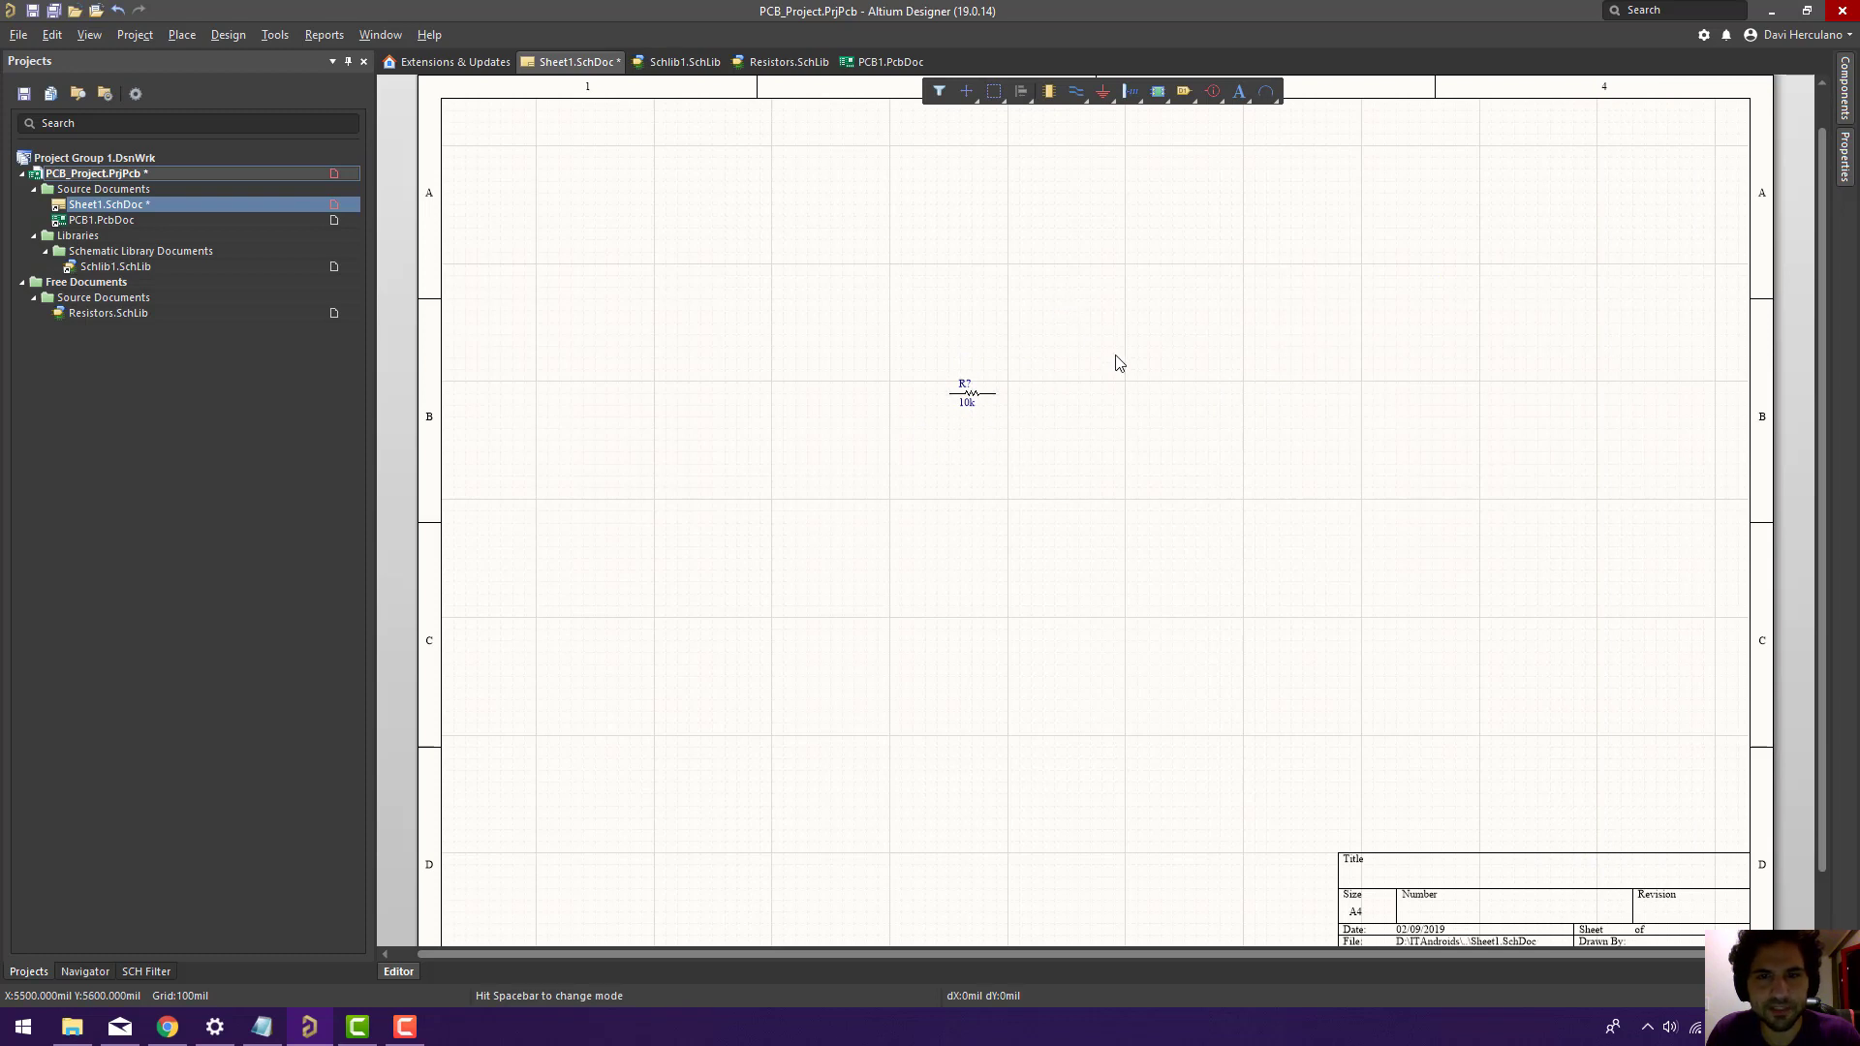